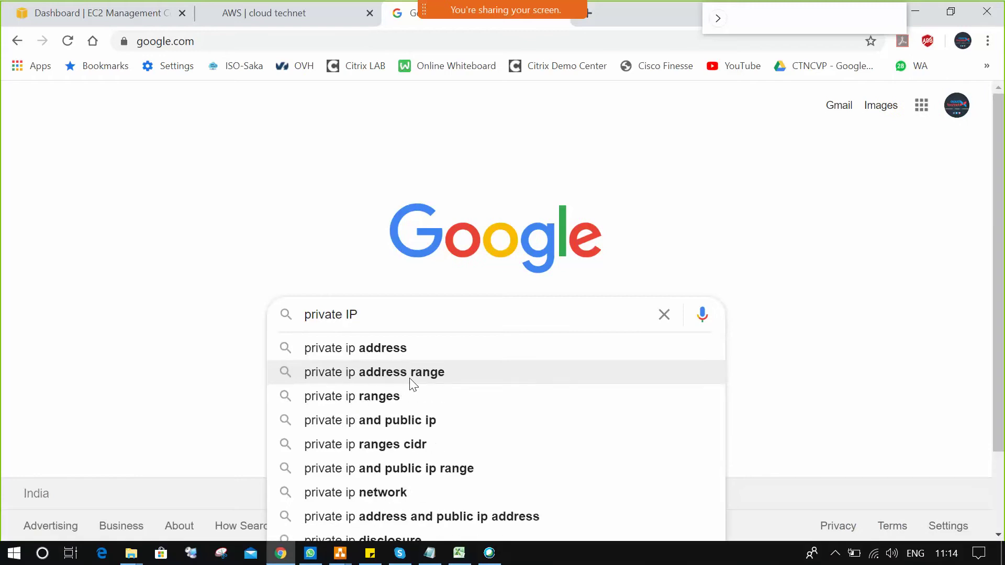
# Step: Look up "private ip address range" on Google, review the private IPv4 ranges, and return to the EC2 dashboard
pyautogui.click(411, 380)
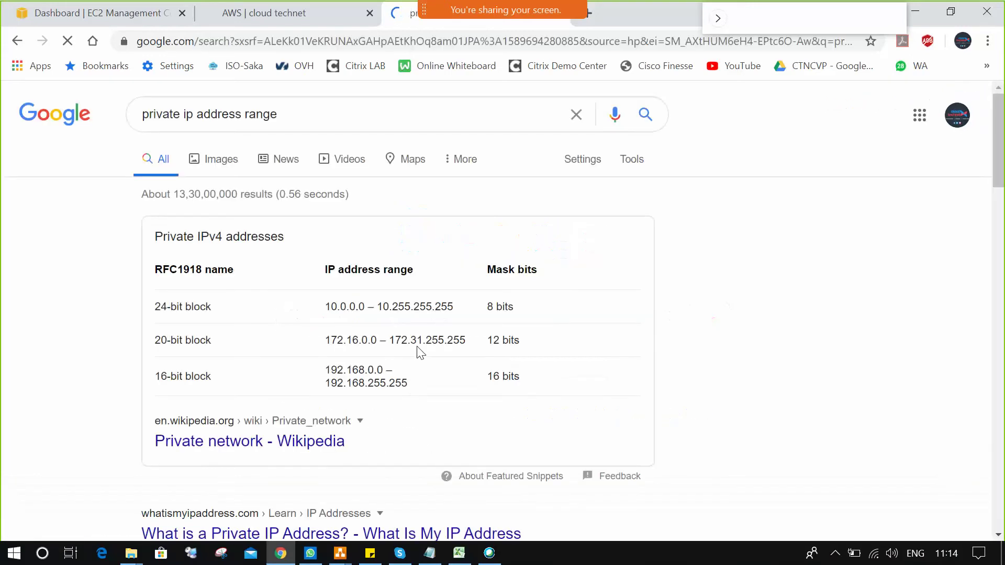
pyautogui.scroll(-2, 378, 215)
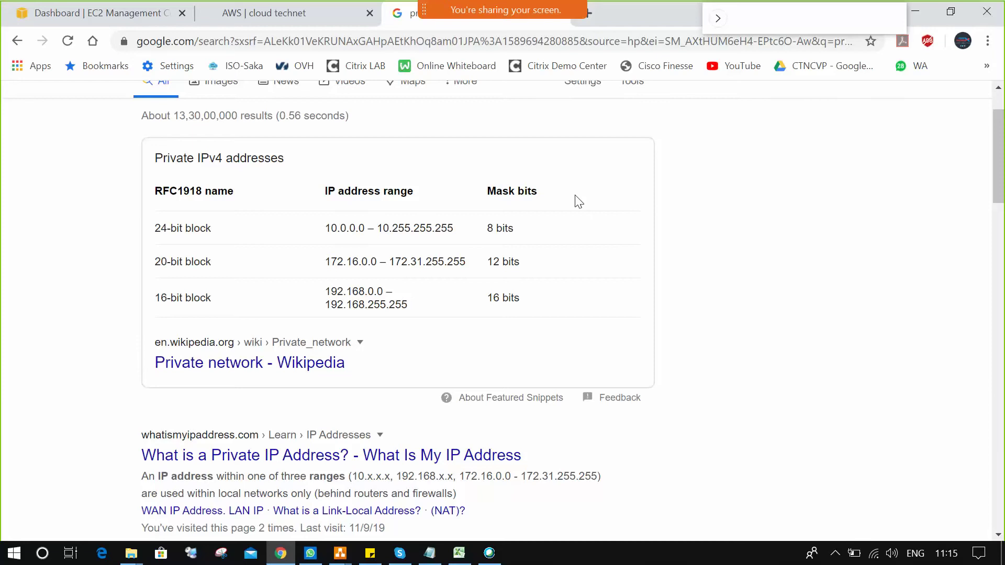
pyautogui.click(116, 16)
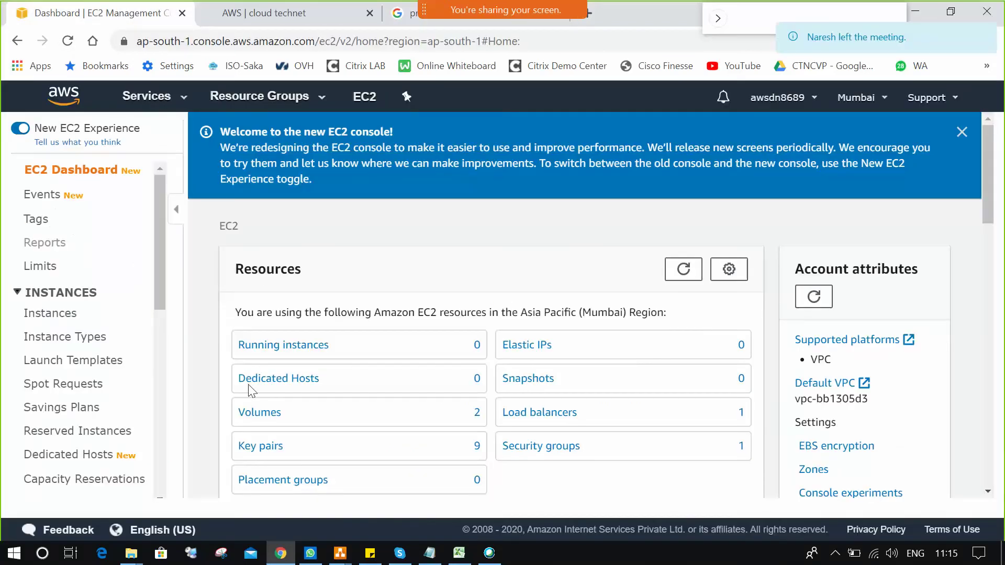
# Step: Switch to the draw.io diagram that holds only a Region box and delete that box
pyautogui.moveTo(343, 554)
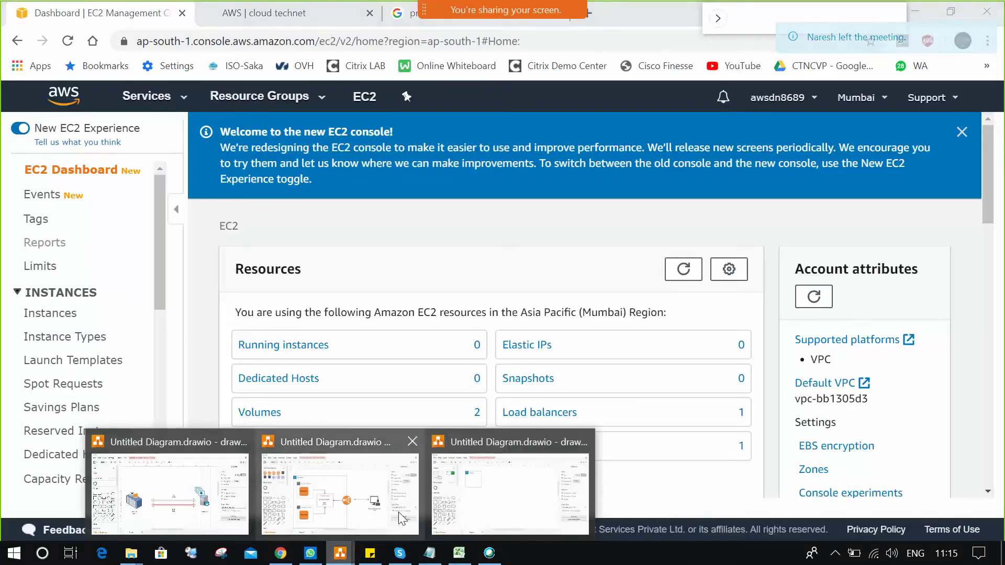
pyautogui.click(504, 481)
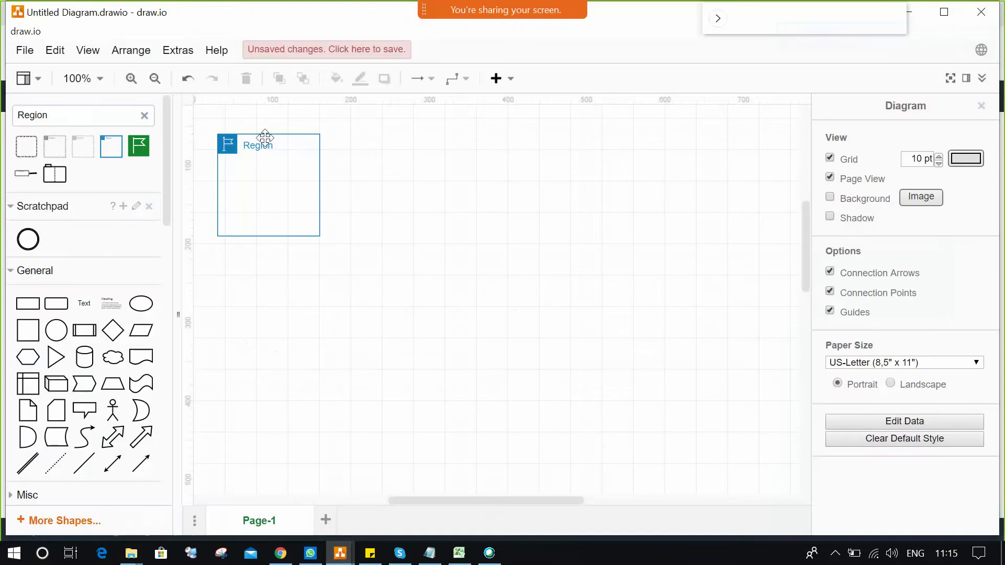
pyautogui.click(271, 175)
pyautogui.press('Delete')
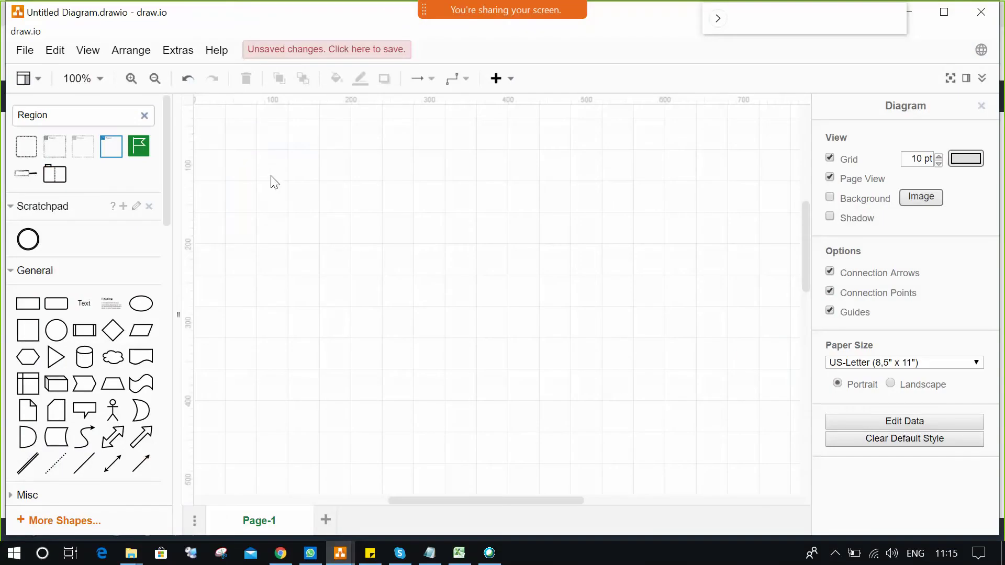
# Step: Search the shapes for "AWS Region", add the blue Region group, and enlarge it to about 330 by 440
pyautogui.click(145, 115)
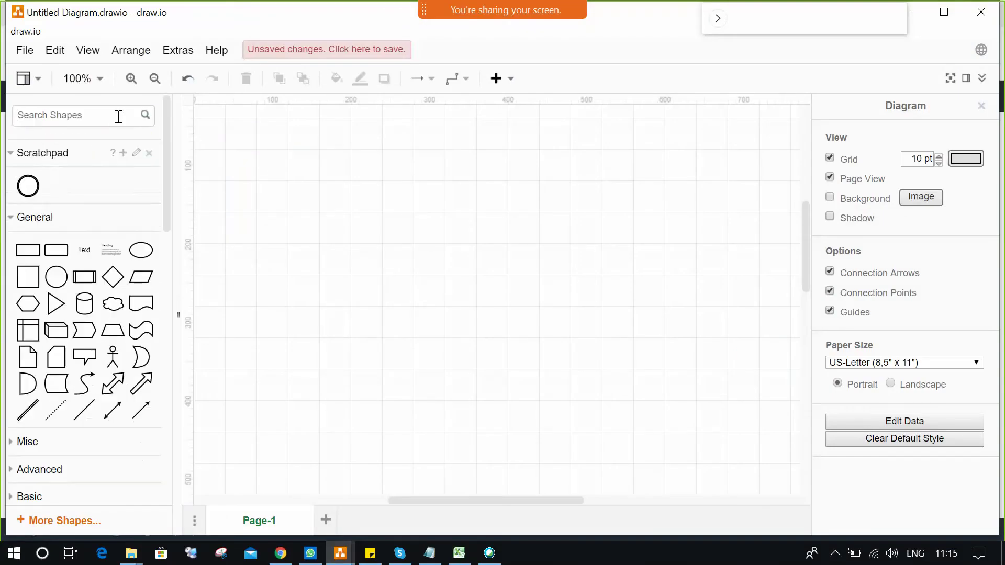
pyautogui.write('AWS Region')
pyautogui.press('Return')
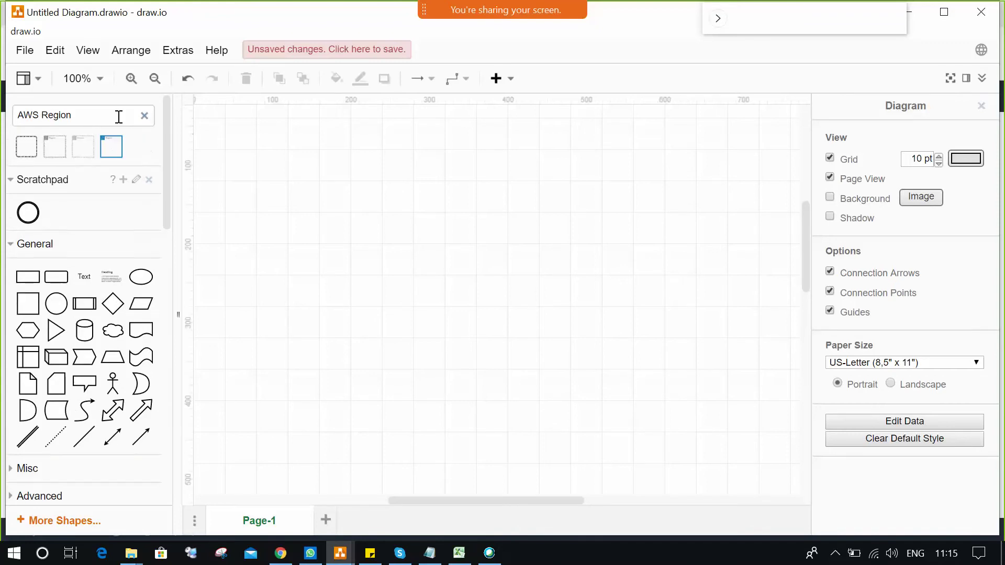
pyautogui.click(111, 147)
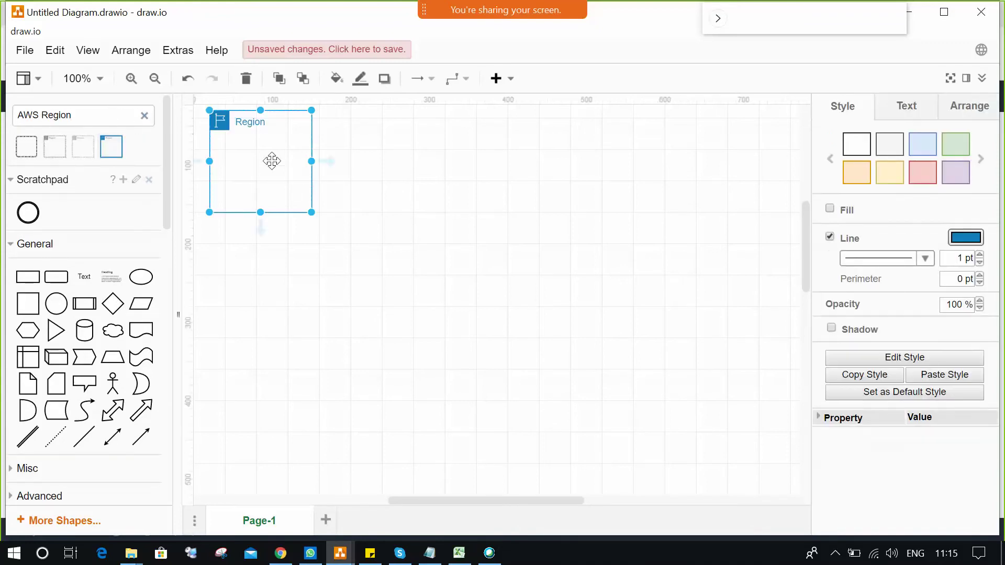
pyautogui.moveTo(272, 158); pyautogui.dragTo(275, 184)
pyautogui.moveTo(311, 236); pyautogui.dragTo(468, 479)
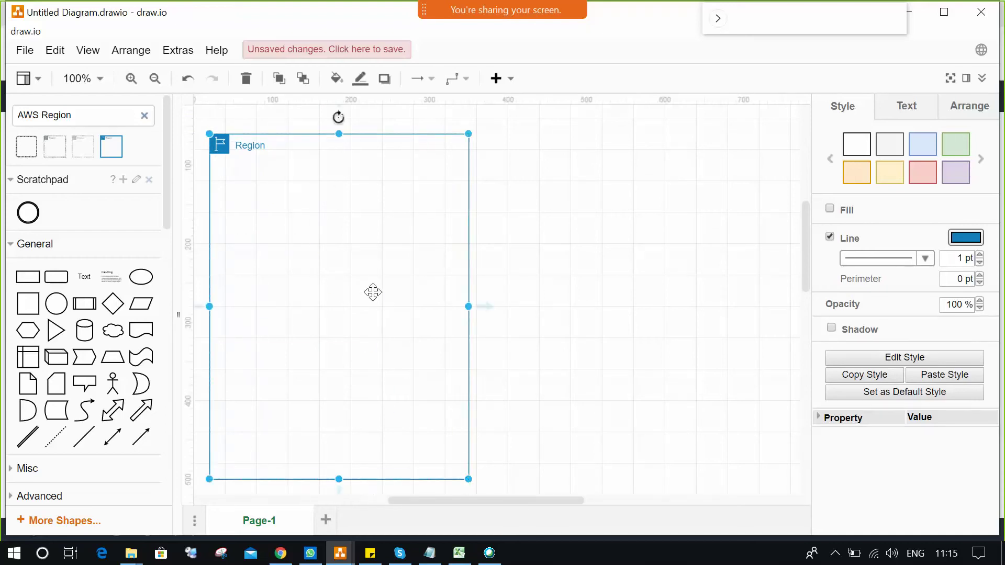
# Step: Rename the Region group's label to MUMBAI
pyautogui.doubleClick(253, 147)
pyautogui.write('MUMBAI')
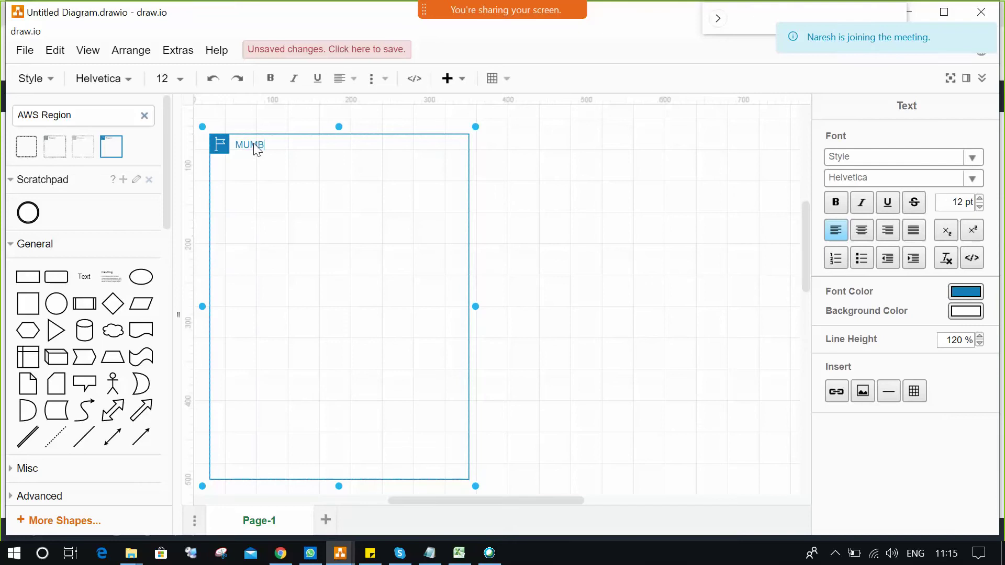
pyautogui.click(576, 213)
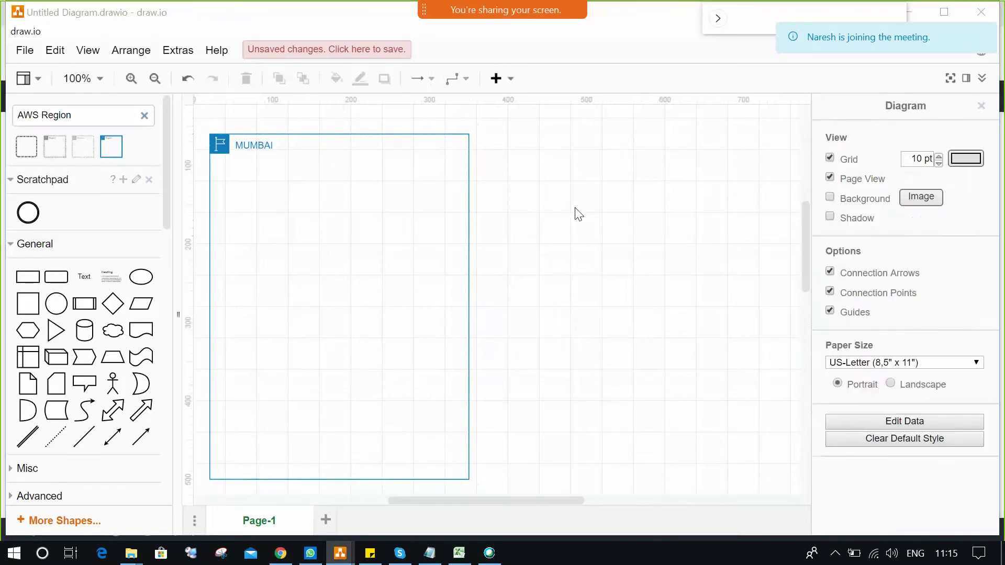
# Step: Check the selected region in the AWS EC2 console and return to the MUMBAI box in draw.io
pyautogui.hotkey('alt', 'Tab')
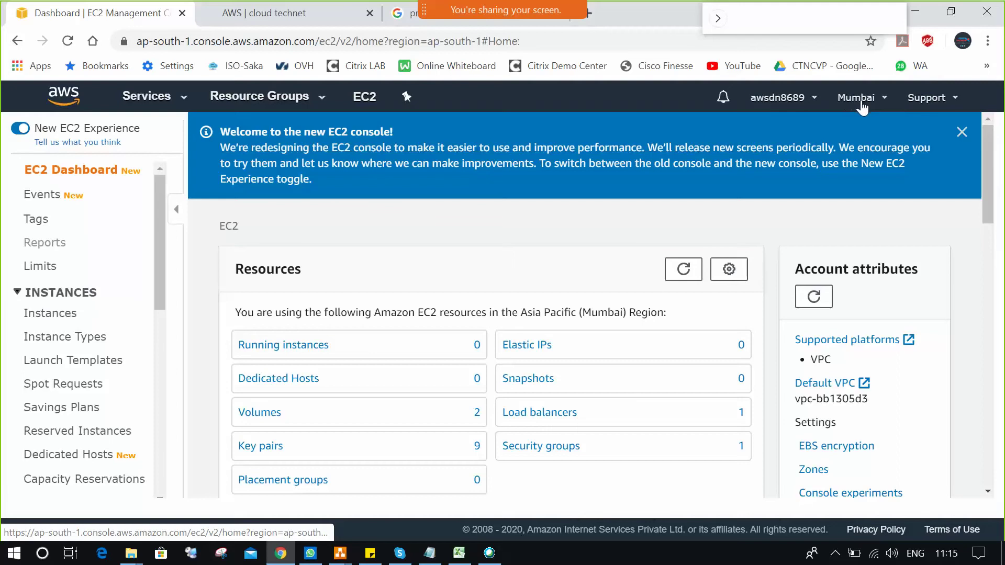
pyautogui.hotkey('alt', 'Tab')
pyautogui.click(258, 211)
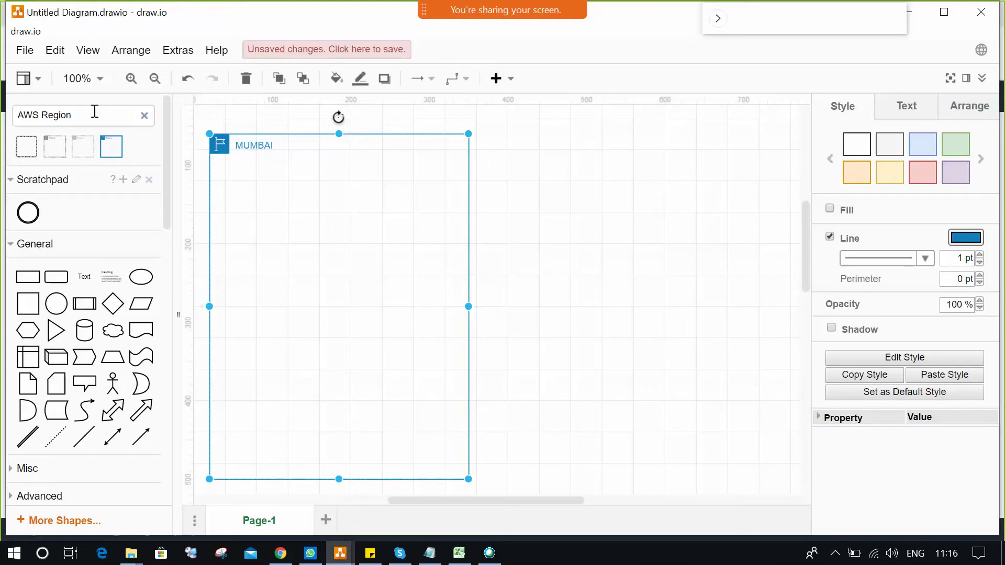
# Step: Search the shape library for "availability zones" and for "AZ"
pyautogui.click(145, 115)
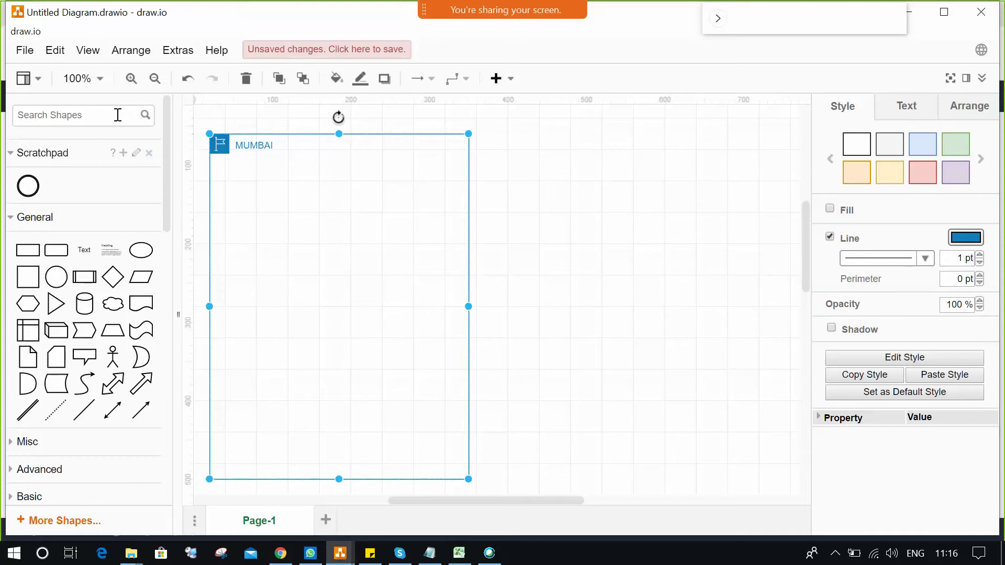
pyautogui.write('availability zones')
pyautogui.press('Return')
pyautogui.moveTo(117, 114); pyautogui.dragTo(16, 116)
pyautogui.write('AZ')
pyautogui.press('Return')
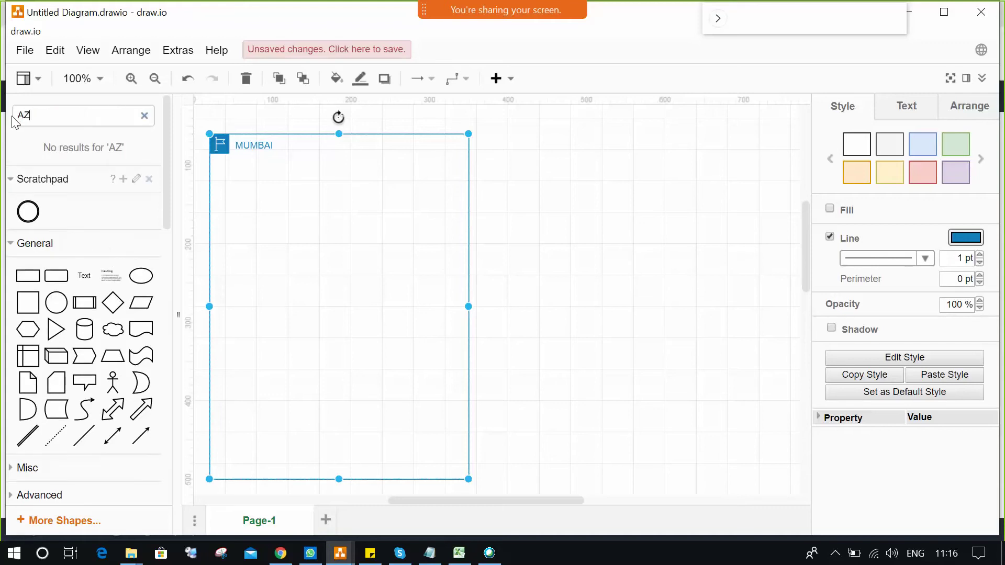
# Step: Search the shape library for "AWS zones" and for "zones", and preview the shapes found
pyautogui.moveTo(33, 114); pyautogui.dragTo(3, 113)
pyautogui.write('a')
pyautogui.press('BackSpace')
pyautogui.write('AWS ')
pyautogui.write('zon')
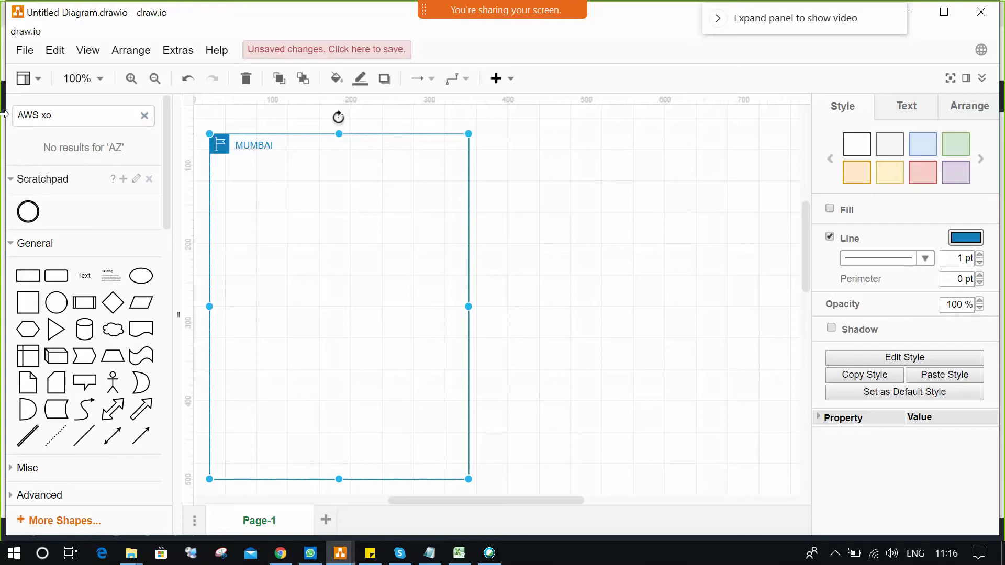
pyautogui.write('es')
pyautogui.press('Return')
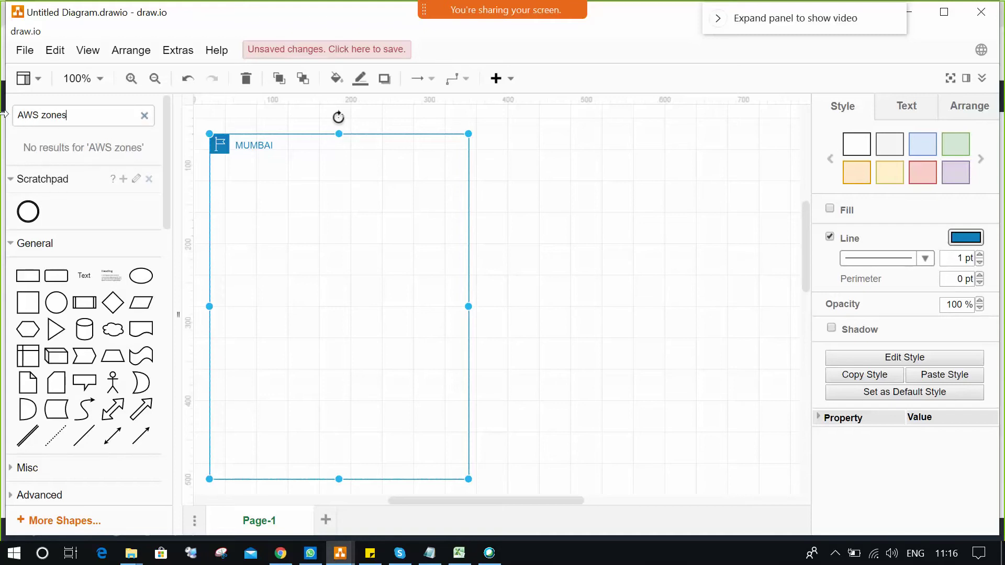
pyautogui.click(145, 115)
pyautogui.write('zones')
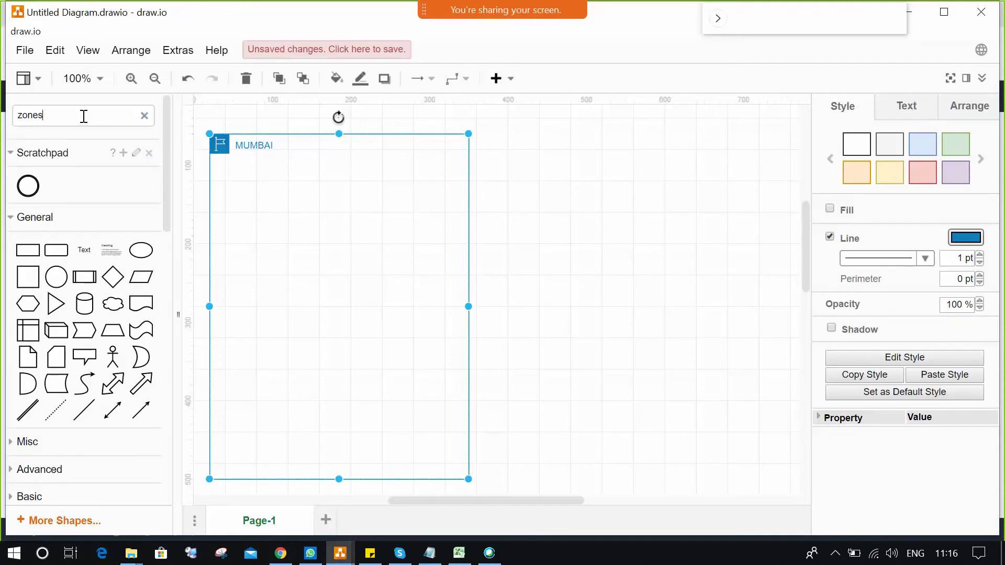
pyautogui.press('Return')
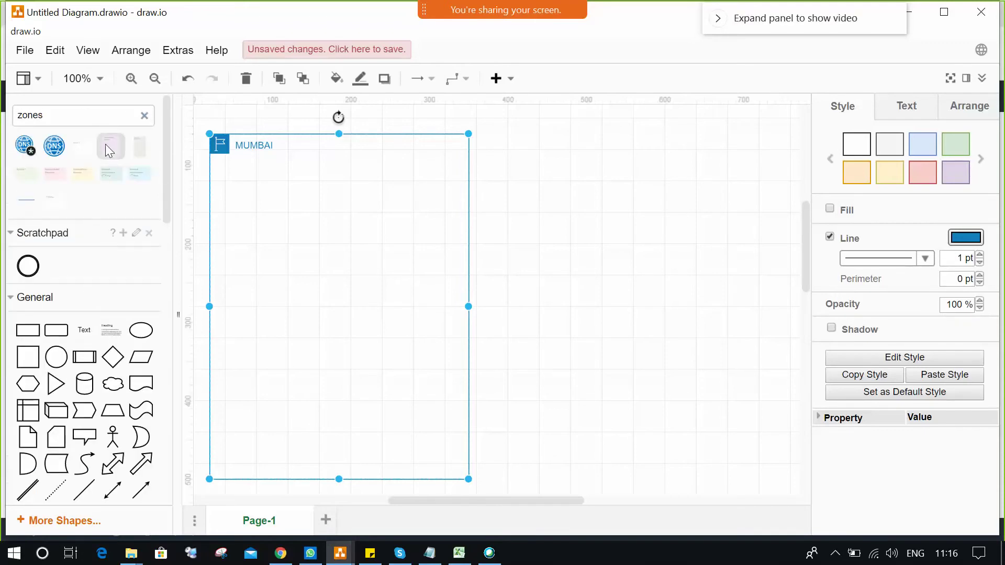
pyautogui.moveTo(145, 151)
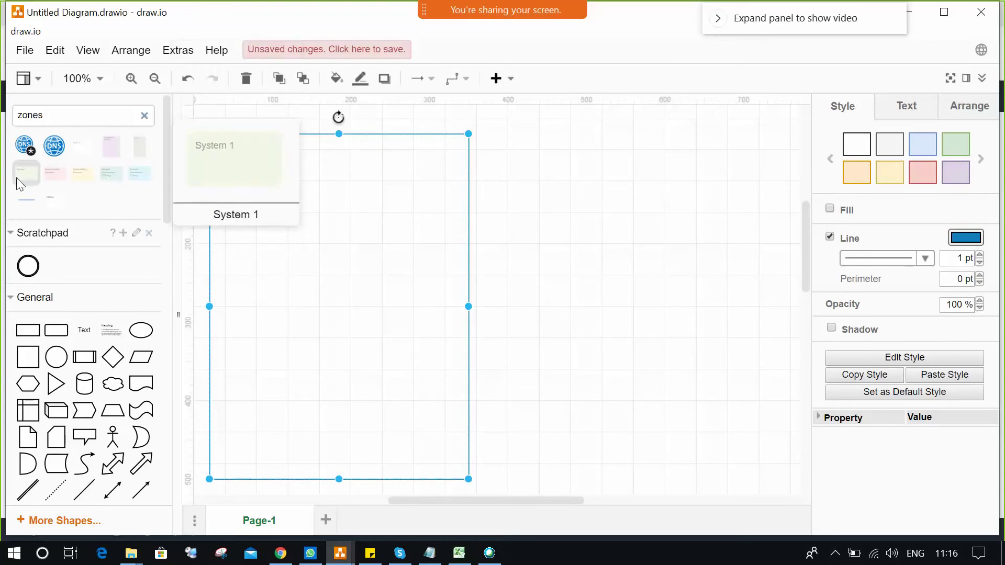
# Step: Switch to the load balancer diagram and add its AP-SOUTH-1A zone box to the scratchpad
pyautogui.moveTo(343, 558)
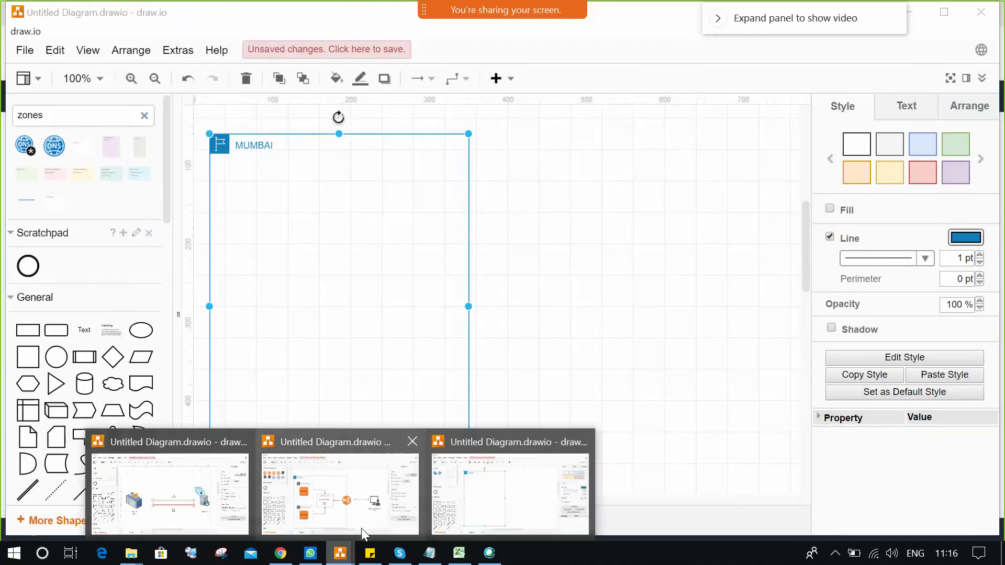
pyautogui.click(381, 483)
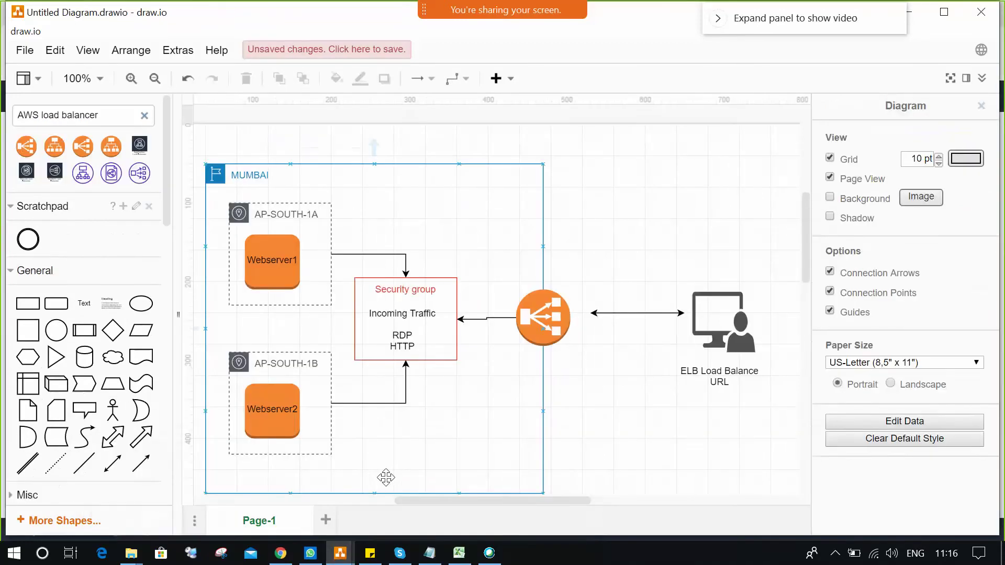
pyautogui.click(295, 226)
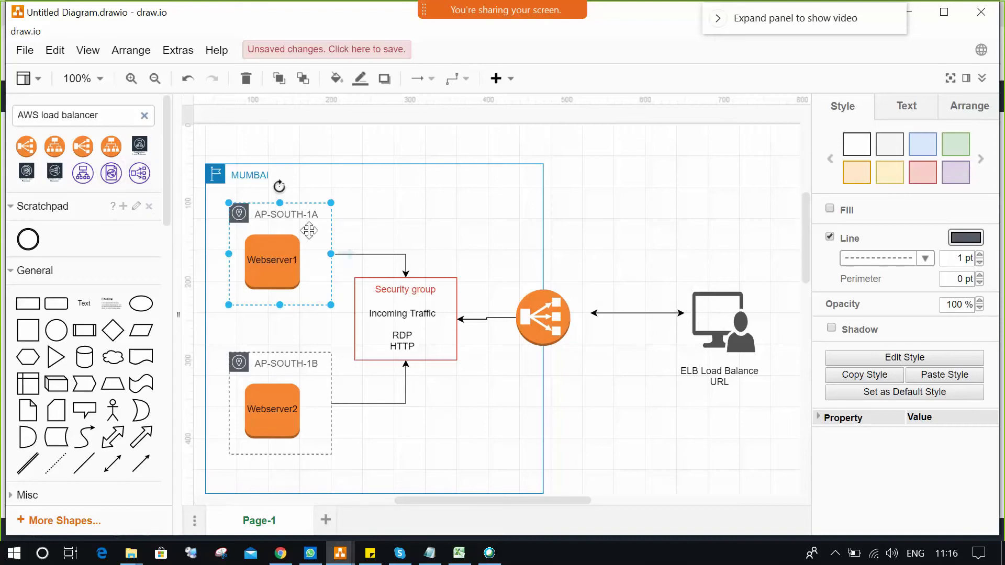
pyautogui.moveTo(309, 231); pyautogui.dragTo(67, 242)
pyautogui.click(441, 218)
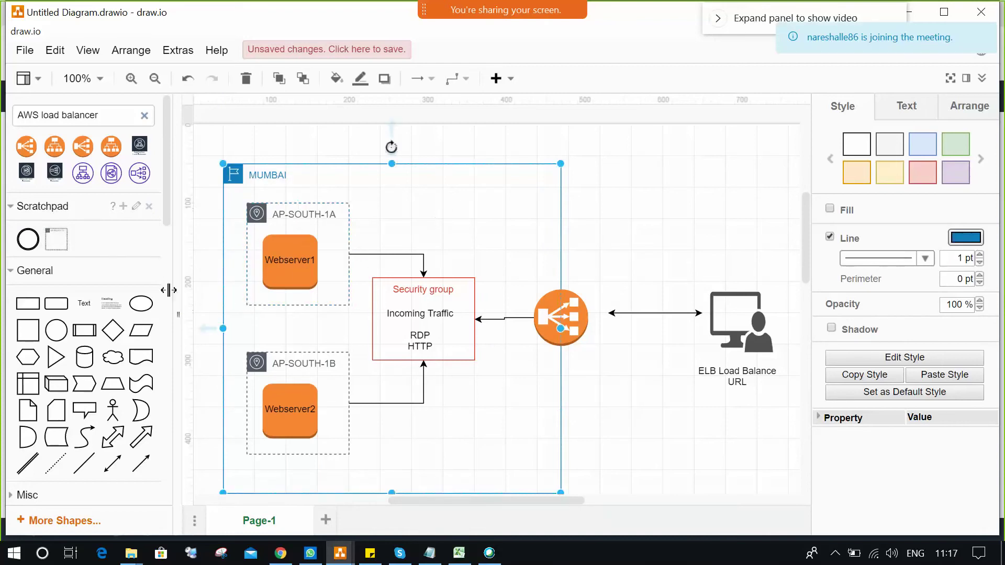
# Step: Return to the diagram with the empty MUMBAI region and search the shape library for "availability"
pyautogui.click(340, 553)
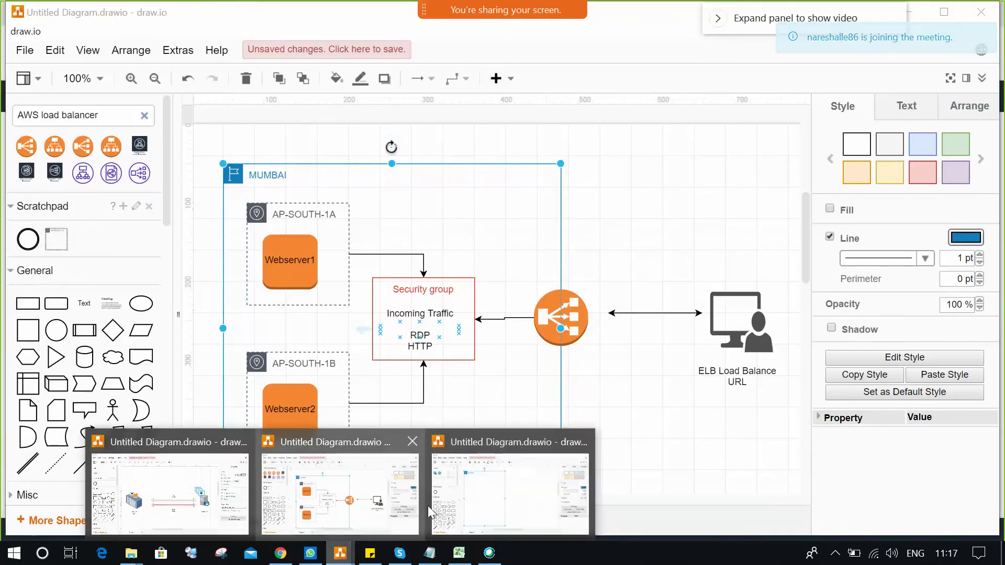
pyautogui.click(440, 503)
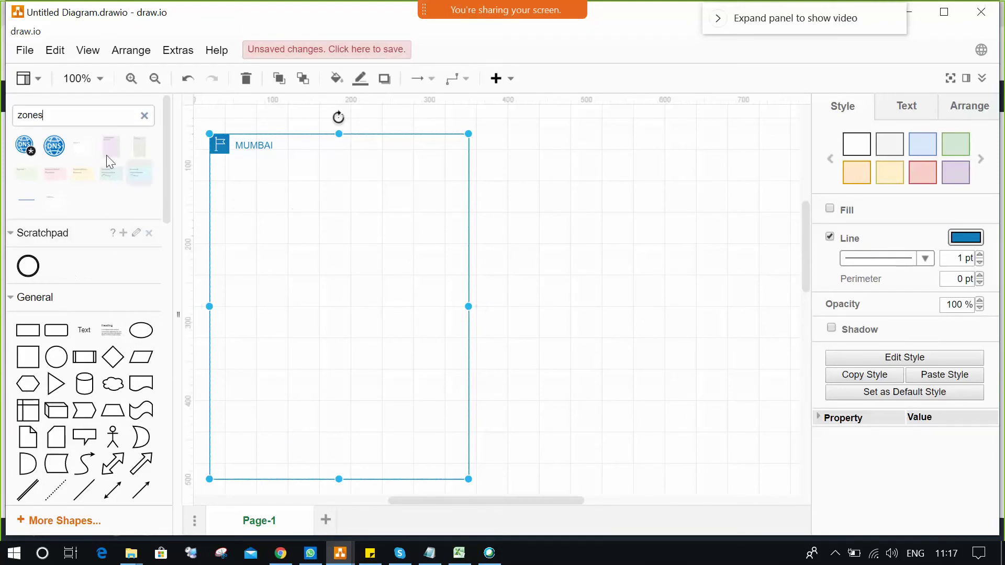
pyautogui.click(106, 116)
pyautogui.press('BackSpace')
pyautogui.press('BackSpace')
pyautogui.press('BackSpace')
pyautogui.press('BackSpace')
pyautogui.press('BackSpace')
pyautogui.write('ava')
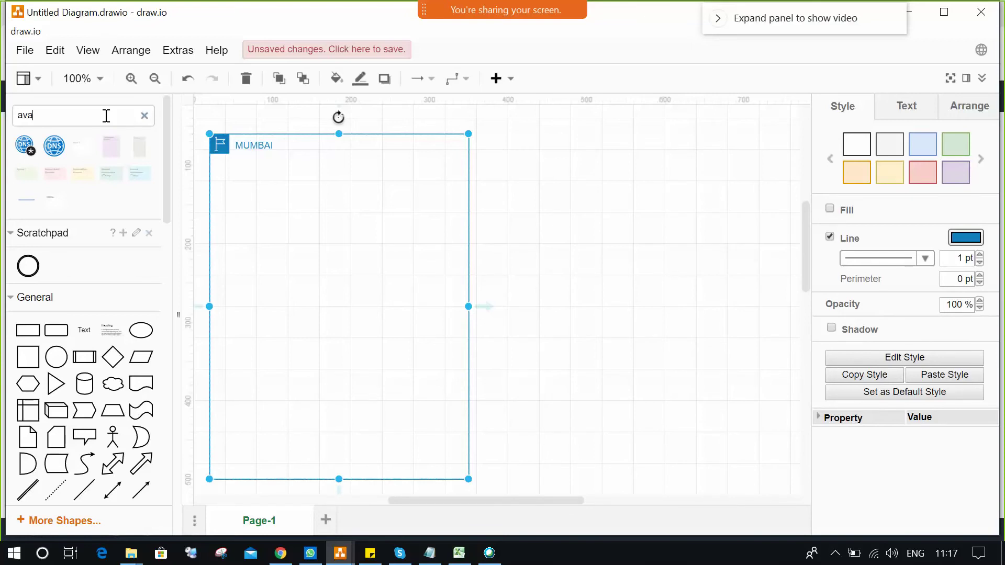
pyautogui.write('ilability')
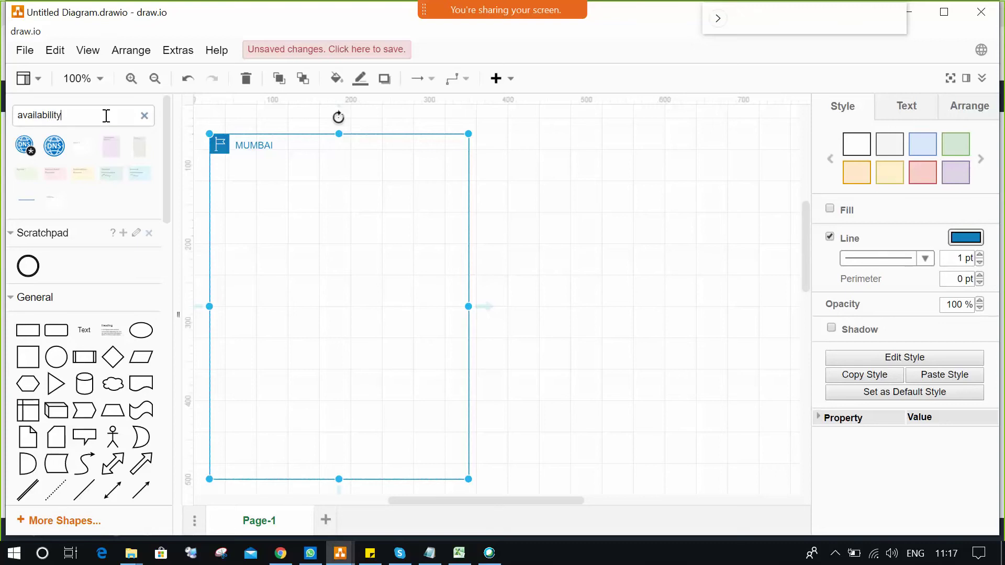
# Step: Add the blue dashed Availability Zone box and place it in the upper part of the MUMBAI region
pyautogui.moveTo(115, 155)
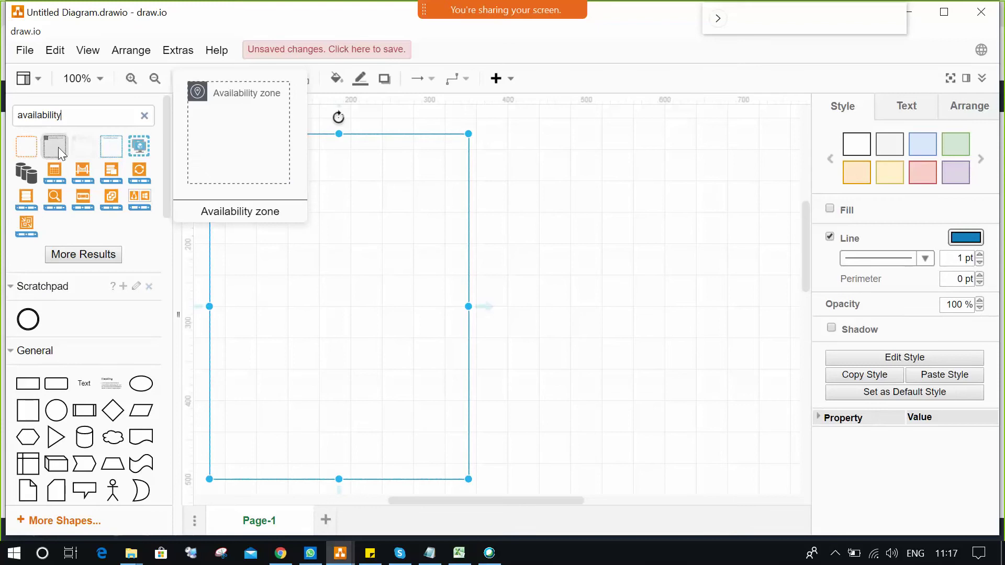
pyautogui.click(115, 146)
pyautogui.moveTo(265, 445); pyautogui.dragTo(297, 204)
pyautogui.moveTo(287, 355); pyautogui.dragTo(283, 292)
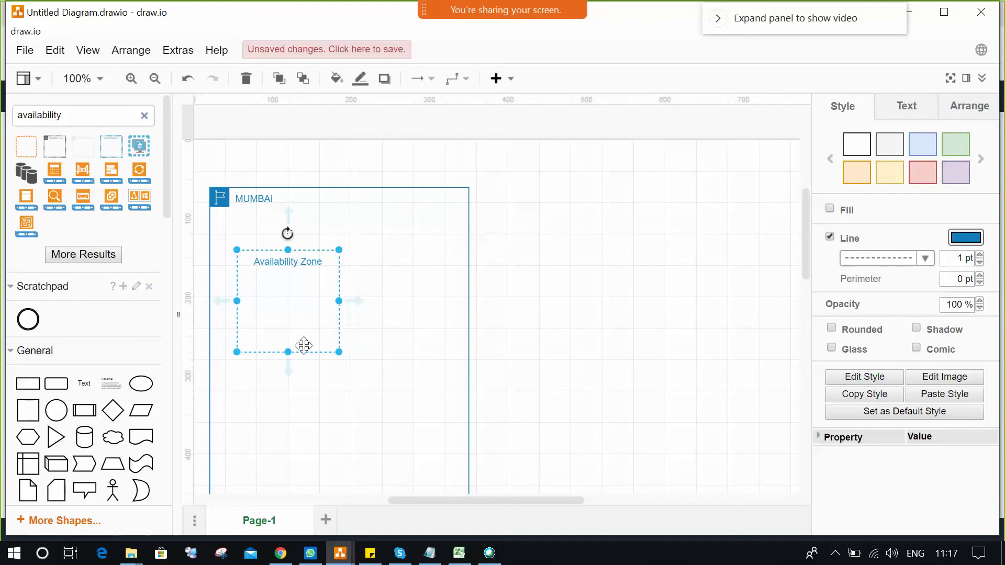
# Step: Duplicate the Availability Zone box and place the copy directly below the original inside the MUMBAI region
pyautogui.hotkey('ctrl', 'd')
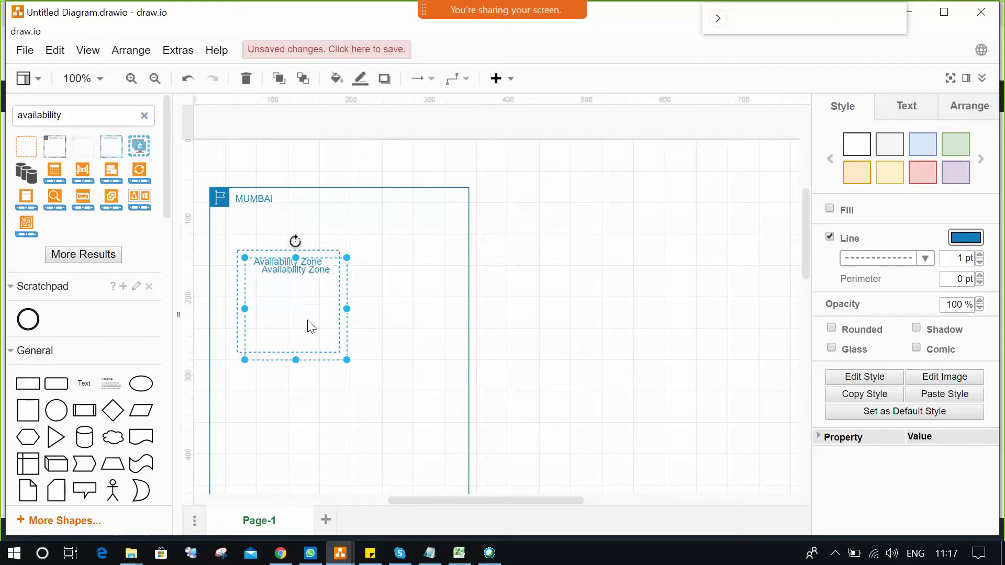
pyautogui.moveTo(301, 353); pyautogui.dragTo(292, 447)
pyautogui.click(589, 387)
pyautogui.scroll(-1, 592, 386)
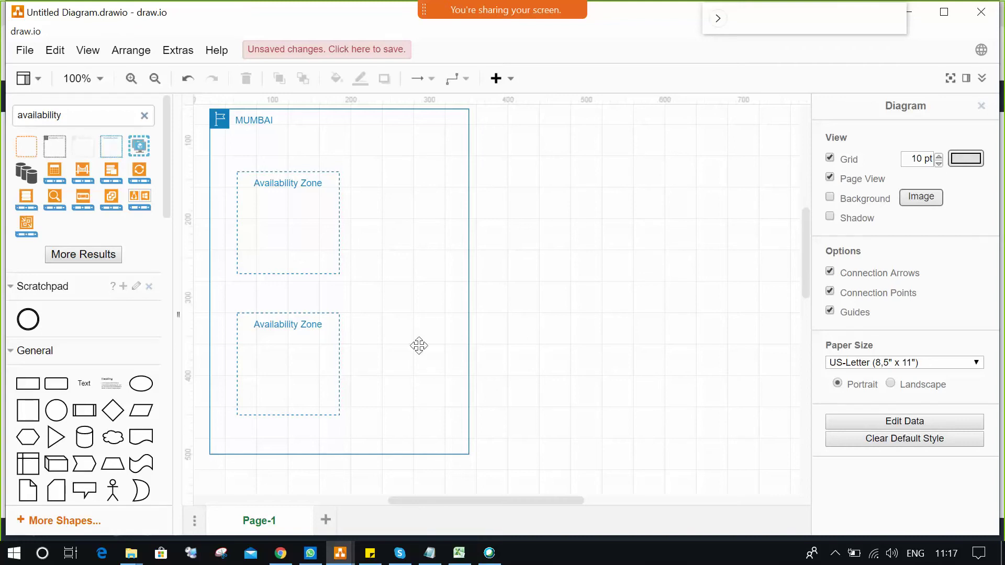
# Step: Delete the lower Availability Zone box from the MUMBAI region
pyautogui.click(332, 360)
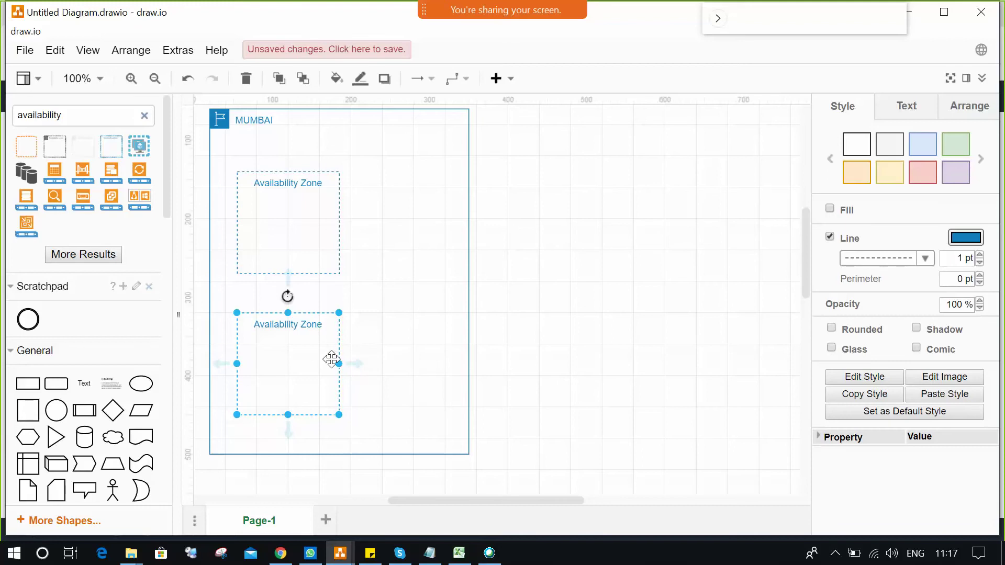
pyautogui.press('Delete')
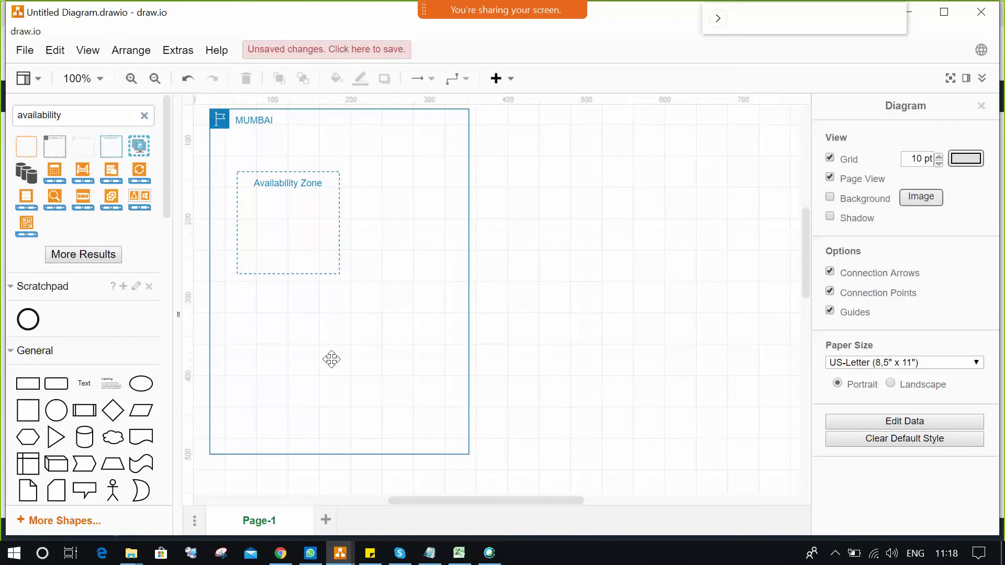
# Step: Enlarge the Availability Zone box so it spans most of the MUMBAI region's height and is slightly wider
pyautogui.click(292, 228)
pyautogui.moveTo(288, 273); pyautogui.dragTo(288, 397)
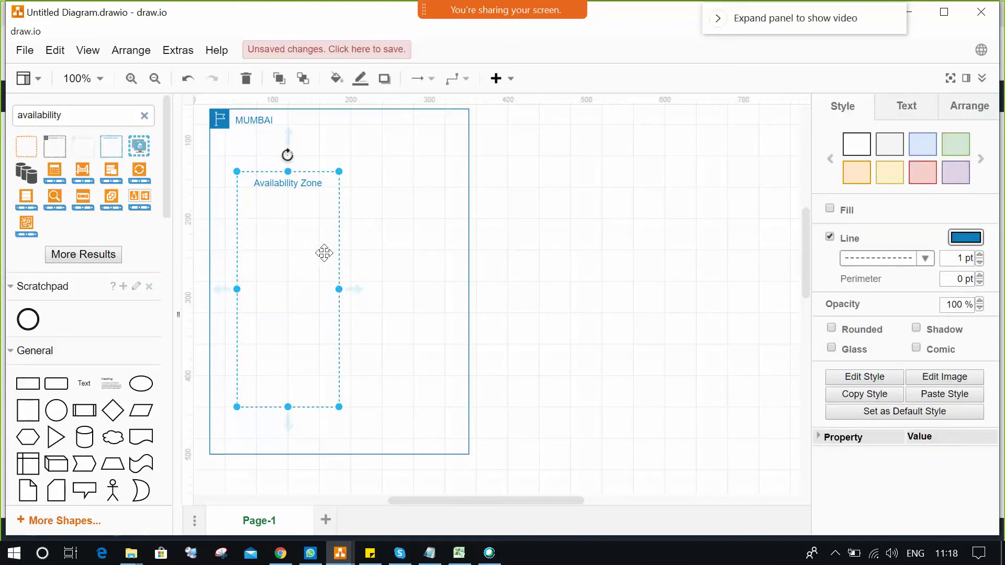
pyautogui.moveTo(288, 162); pyautogui.dragTo(288, 156)
pyautogui.moveTo(339, 281); pyautogui.dragTo(359, 281)
pyautogui.click(663, 410)
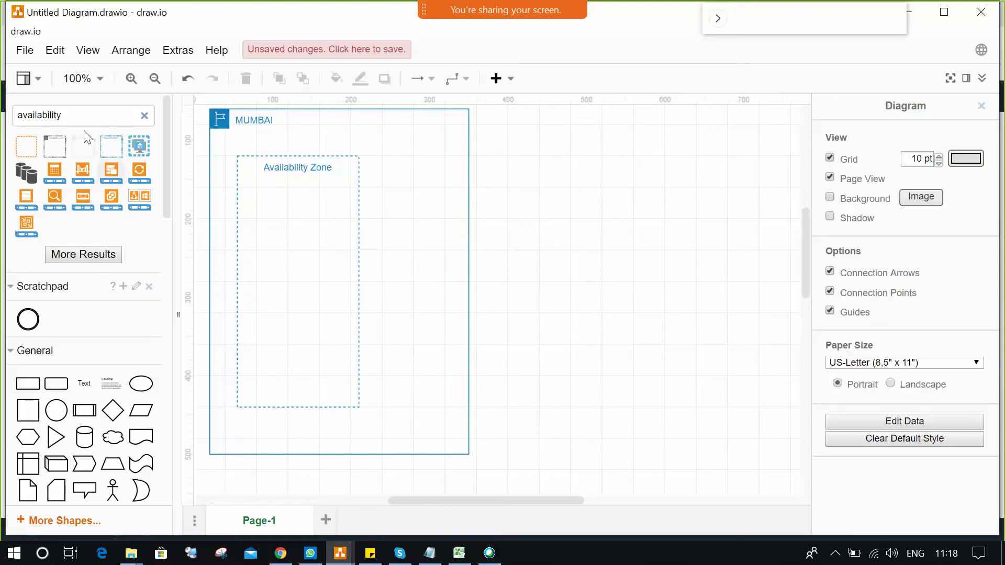
# Step: Search the shape library for "instance" and place the plain orange Instance shape in the upper part of the Availability Zone box
pyautogui.click(145, 114)
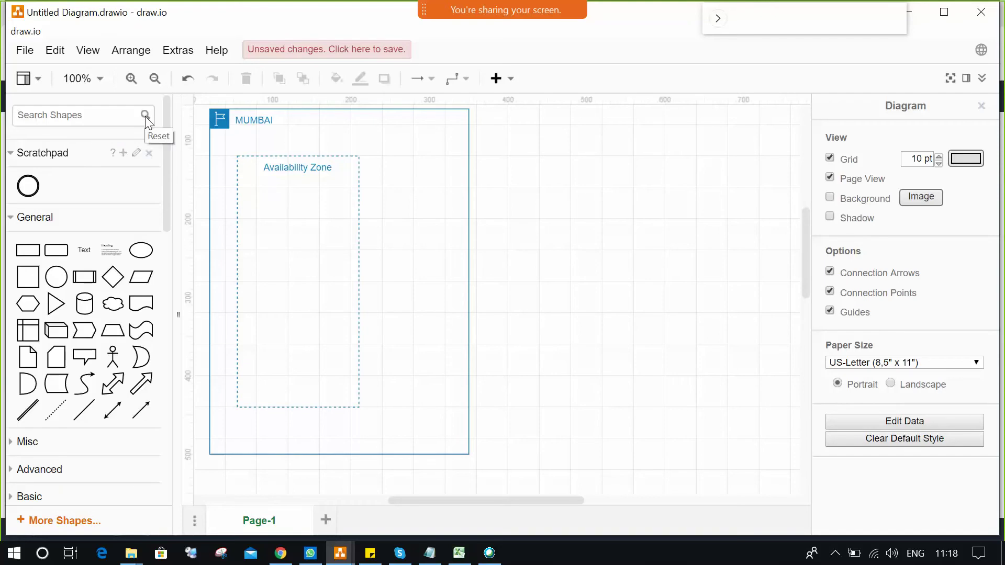
pyautogui.write('instnace')
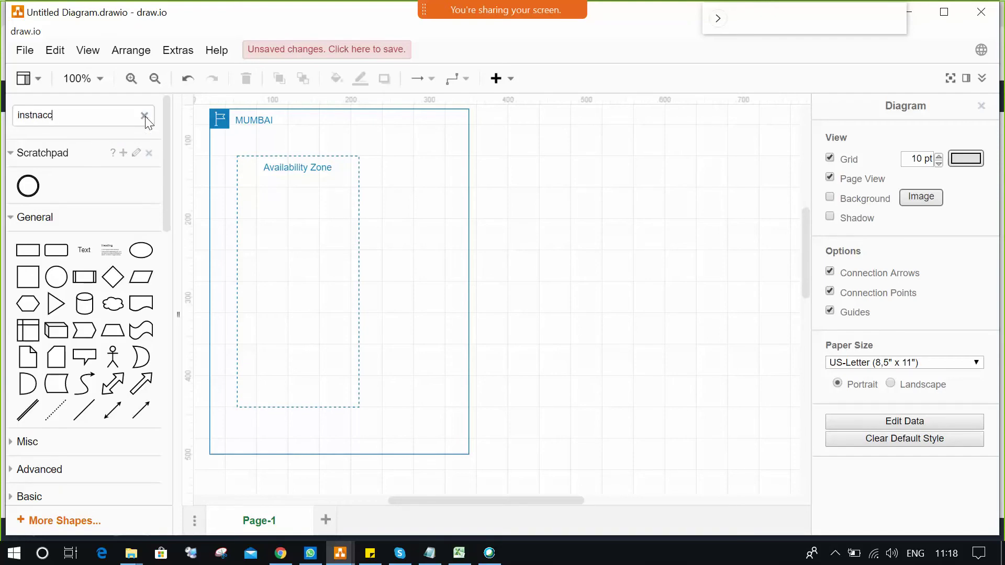
pyautogui.press('Return')
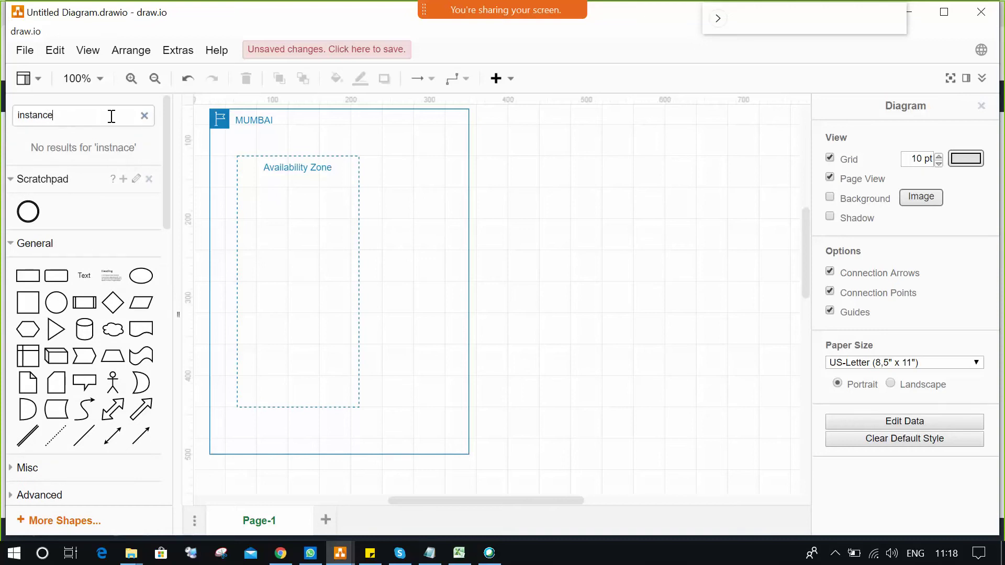
pyautogui.press('Return')
pyautogui.moveTo(145, 178)
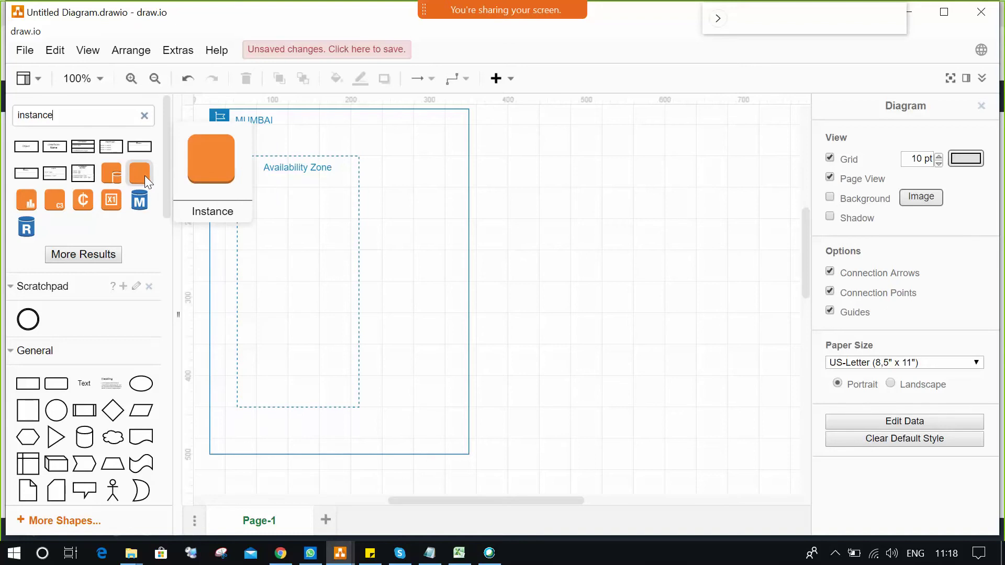
pyautogui.click(145, 175)
pyautogui.moveTo(236, 465); pyautogui.dragTo(282, 195)
# Step: Duplicate the orange instance, place the copy directly below it, and align both inside the Availability Zone box with a gap between them
pyautogui.hotkey('ctrl', 'd')
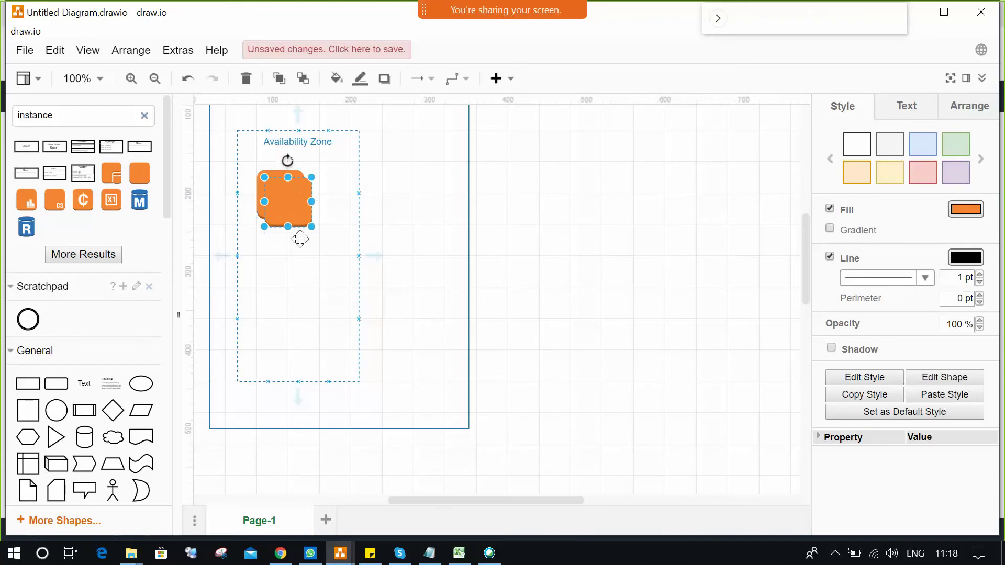
pyautogui.moveTo(288, 212); pyautogui.dragTo(279, 262)
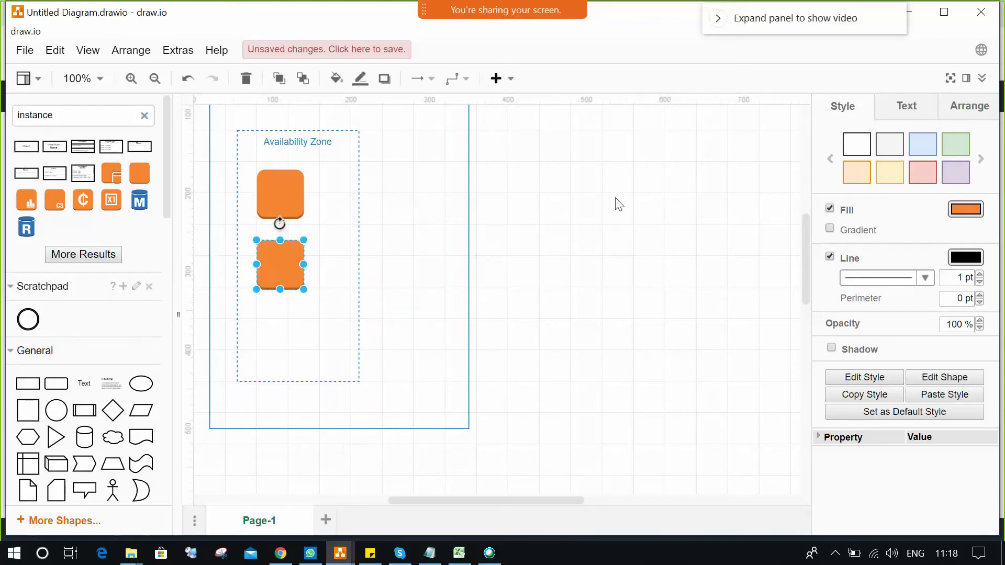
pyautogui.click(613, 204)
pyautogui.moveTo(285, 198); pyautogui.dragTo(279, 179)
pyautogui.moveTo(286, 262); pyautogui.dragTo(282, 260)
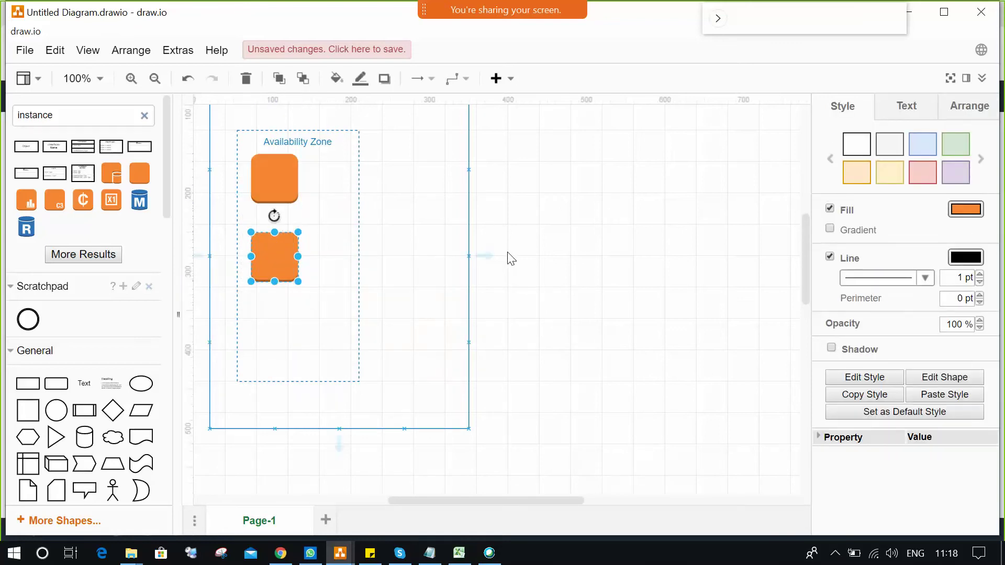
pyautogui.click(605, 238)
# Step: Add a bold text label "Webserver1" below the upper instance
pyautogui.moveTo(85, 385); pyautogui.dragTo(276, 219)
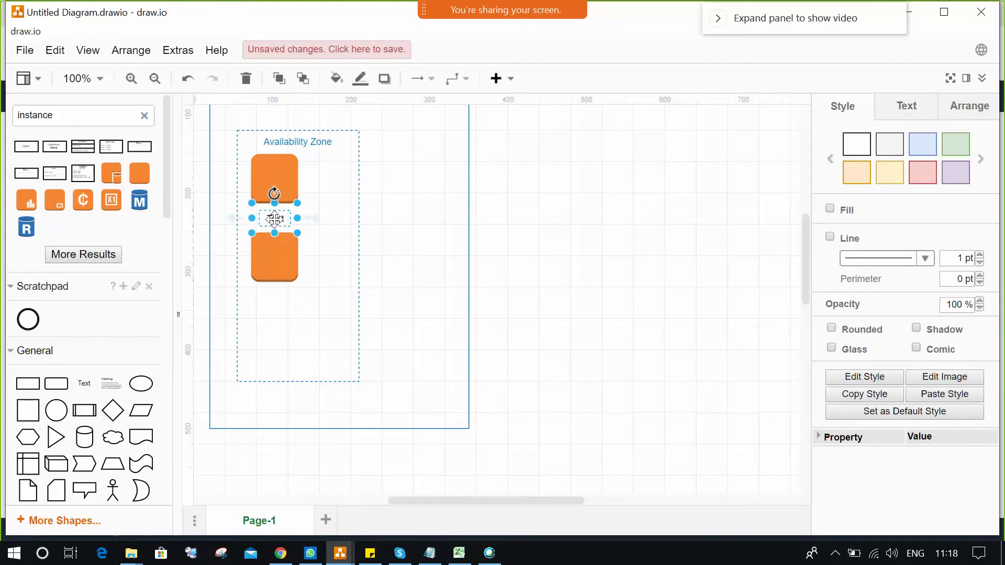
pyautogui.doubleClick(275, 220)
pyautogui.write('We')
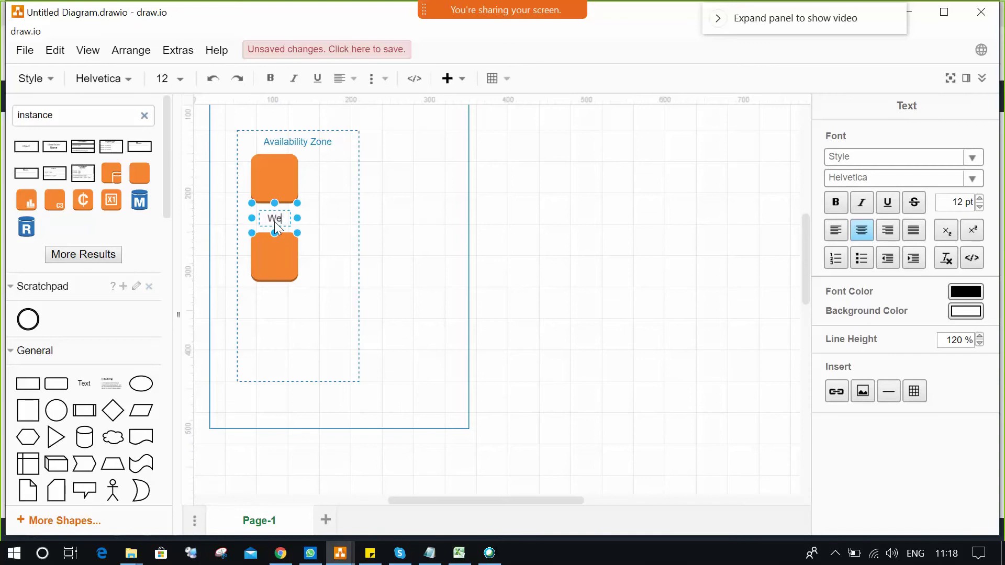
pyautogui.write('bserver')
pyautogui.press('Return')
pyautogui.press('BackSpace')
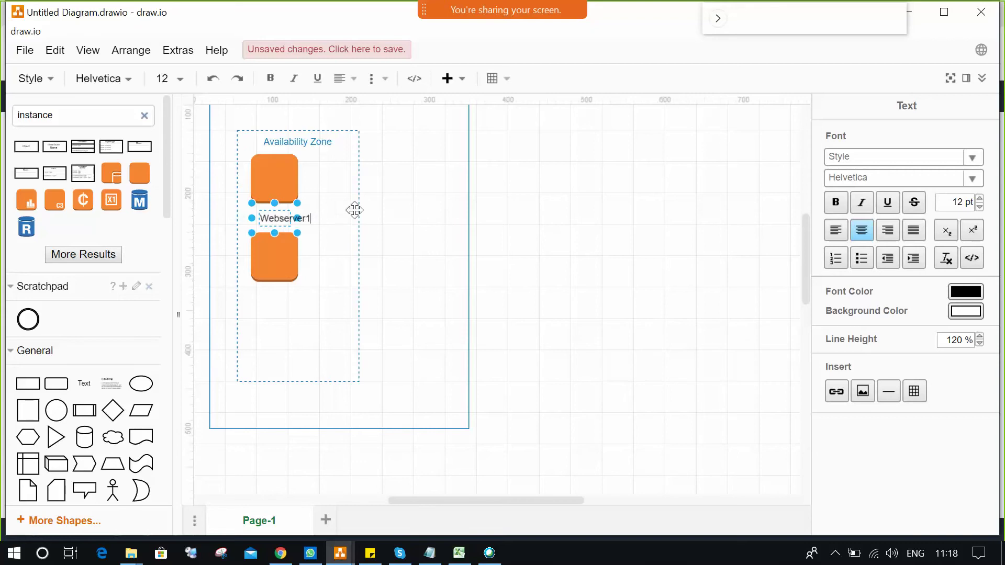
pyautogui.click(388, 217)
pyautogui.click(272, 217)
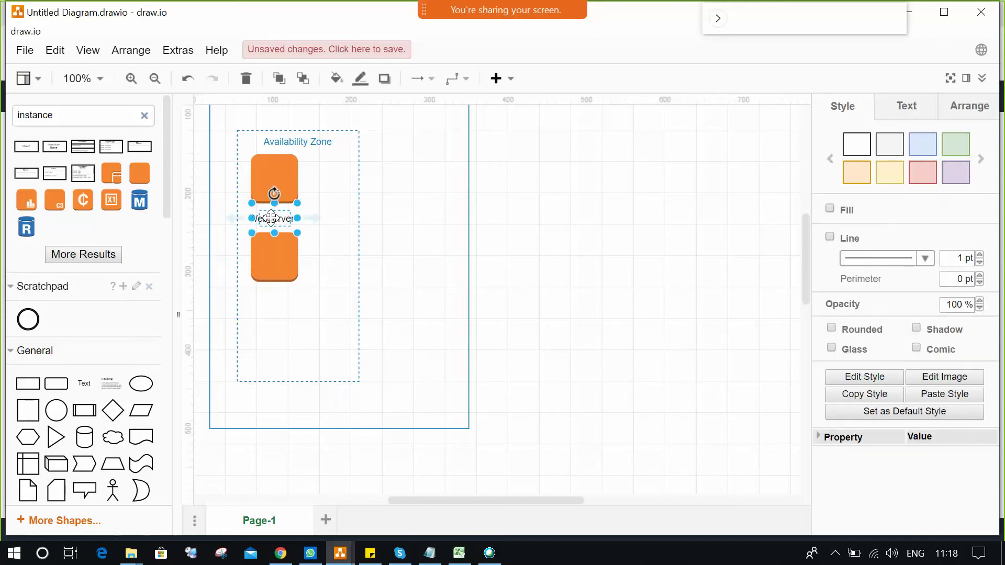
pyautogui.hotkey('ctrl', 'b')
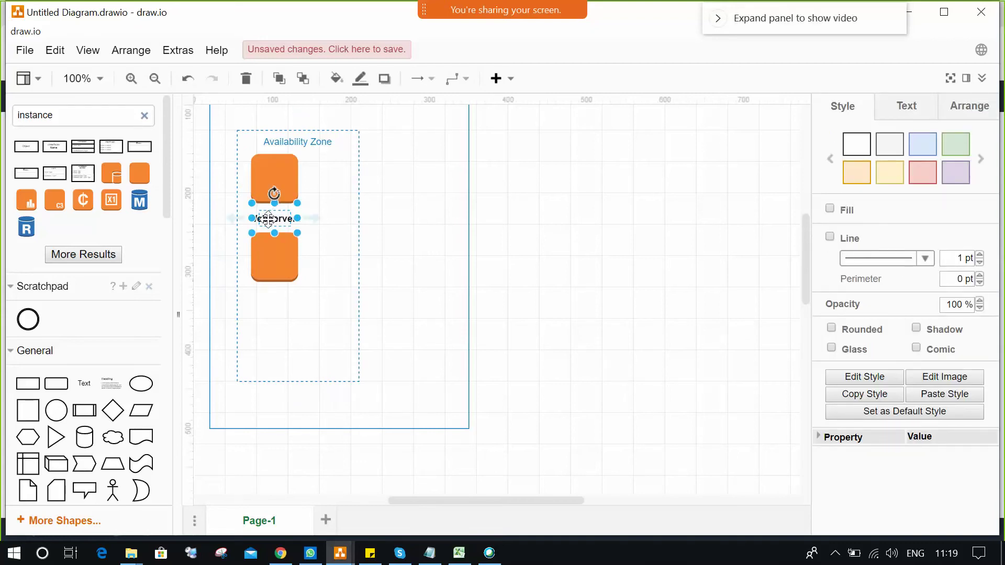
# Step: Duplicate the Webserver1 label, place the copy below the lower instance, and change its text to "Webserver2"
pyautogui.hotkey('ctrl', 'd')
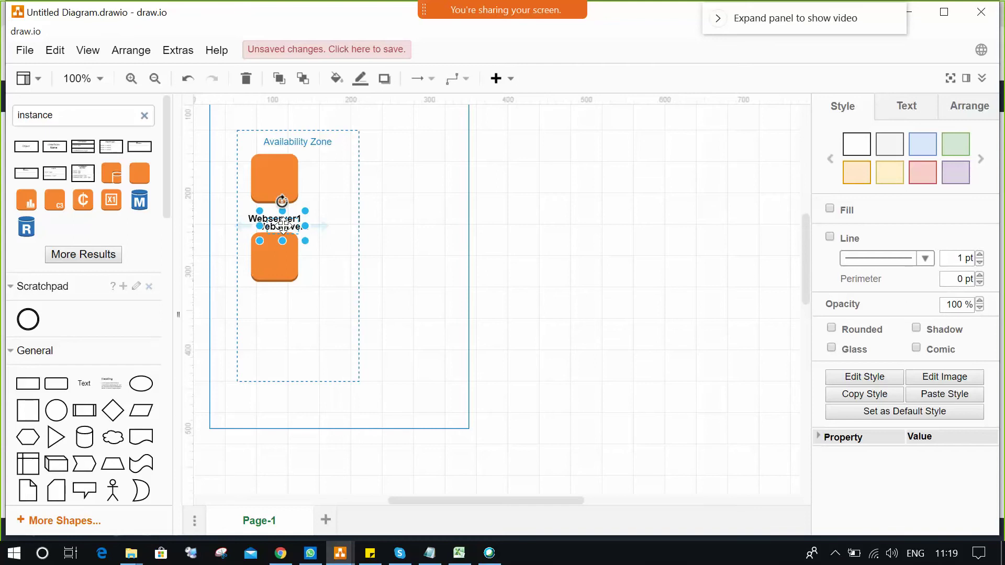
pyautogui.moveTo(286, 247); pyautogui.dragTo(278, 317)
pyautogui.doubleClick(274, 297)
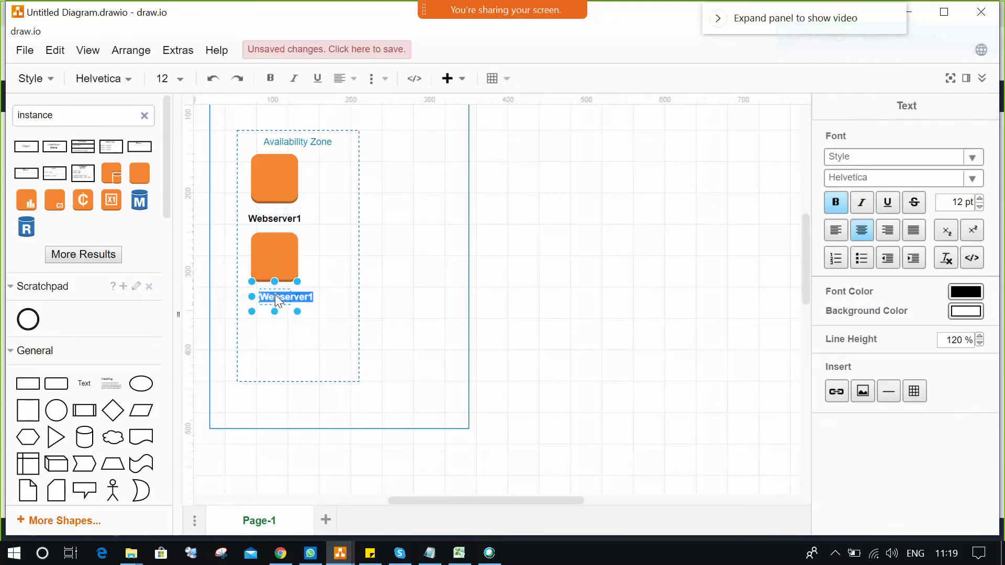
pyautogui.press('End')
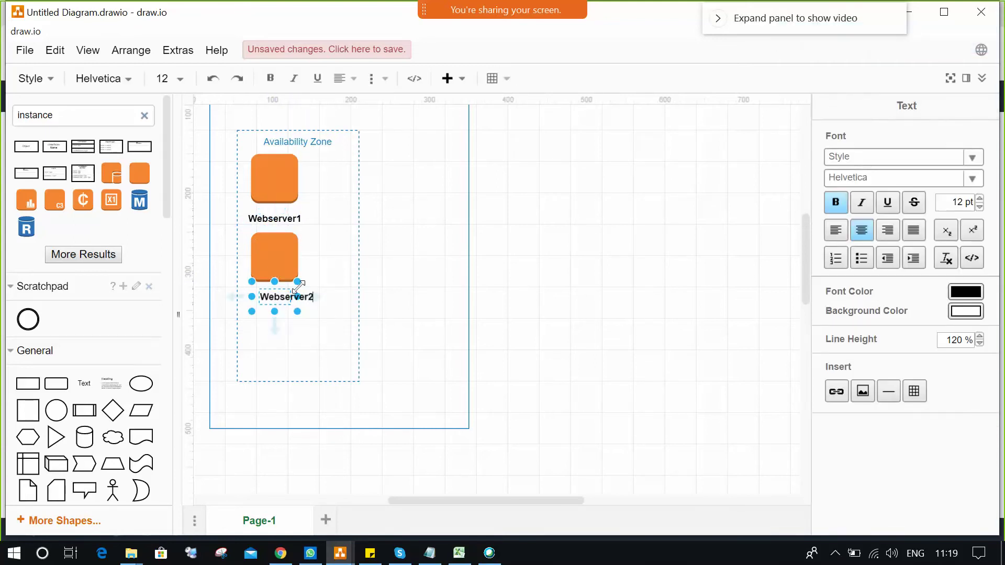
pyautogui.write('2')
pyautogui.click(583, 321)
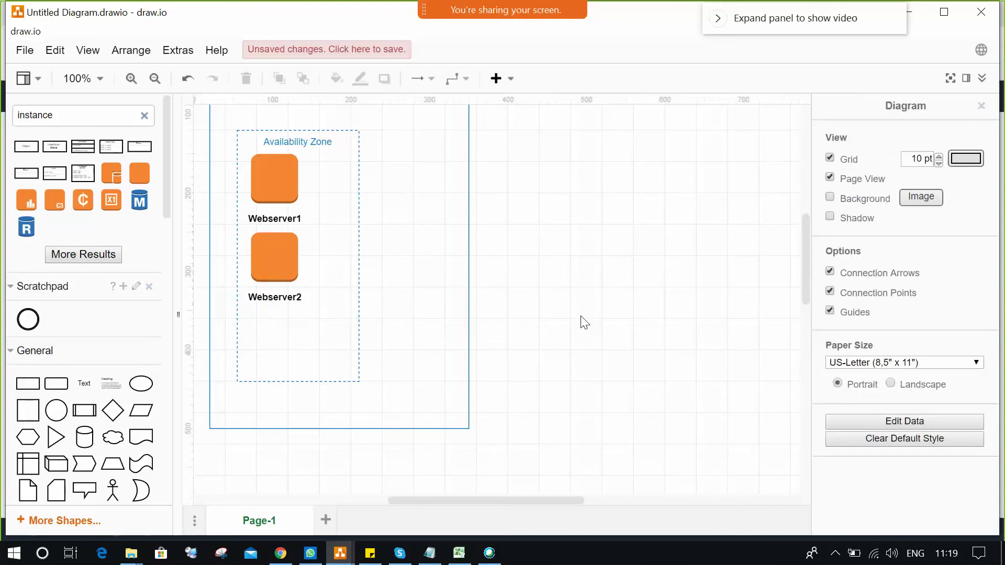
# Step: Open the meeting's participant list, enlarge it, mute the participant who is speaking, and close the list
pyautogui.scroll(3, 586, 322)
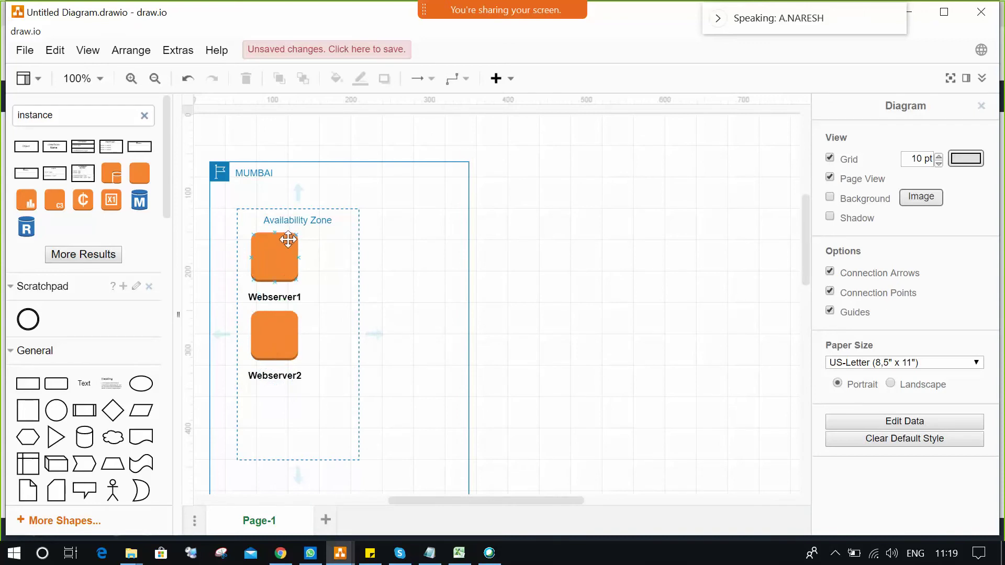
pyautogui.moveTo(576, 13)
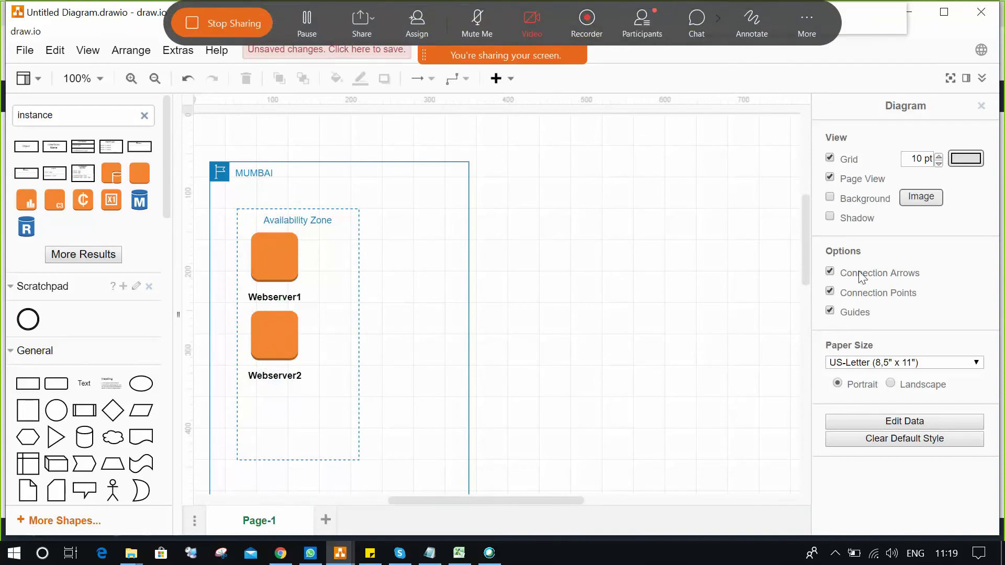
pyautogui.click(645, 21)
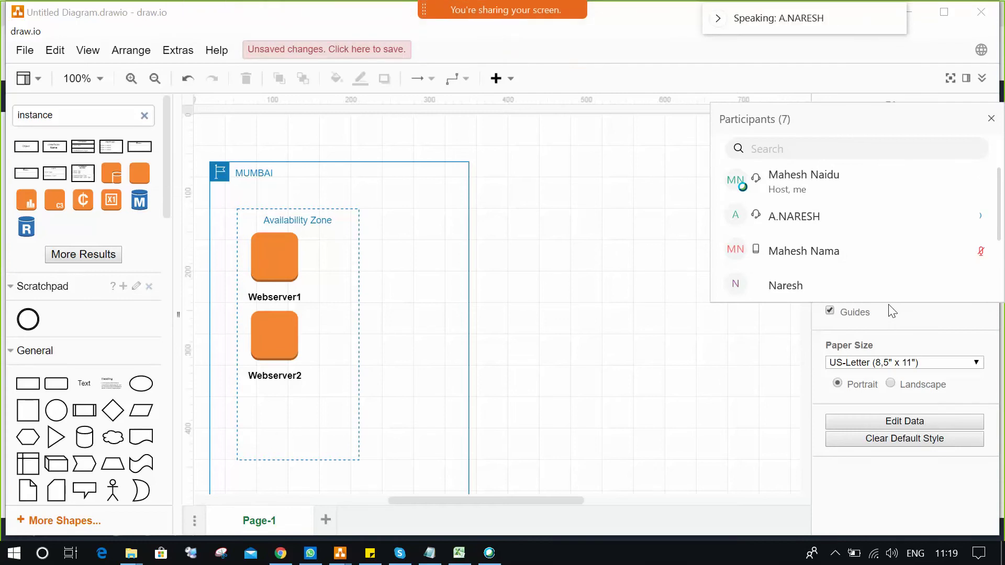
pyautogui.click(963, 216)
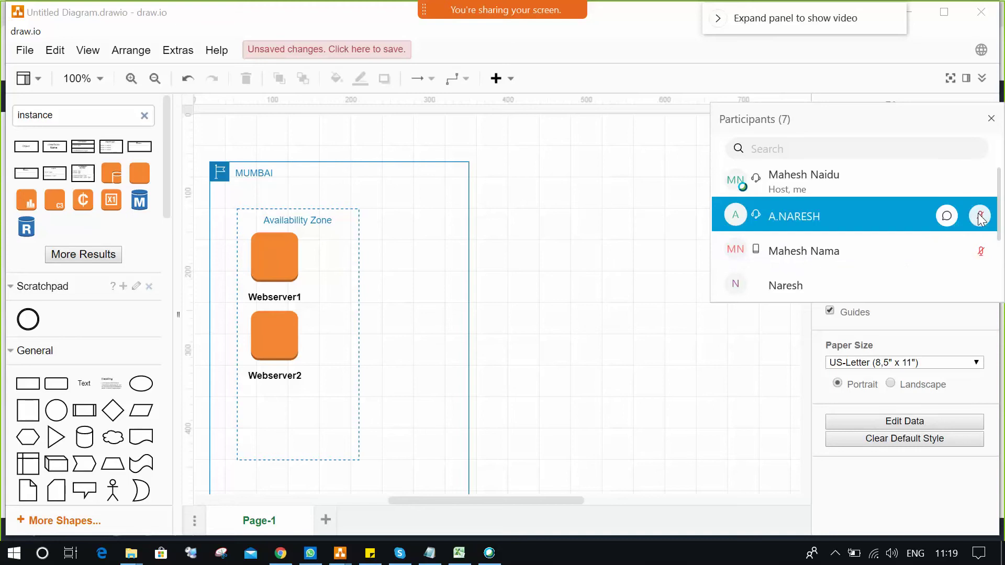
pyautogui.moveTo(921, 302); pyautogui.dragTo(924, 468)
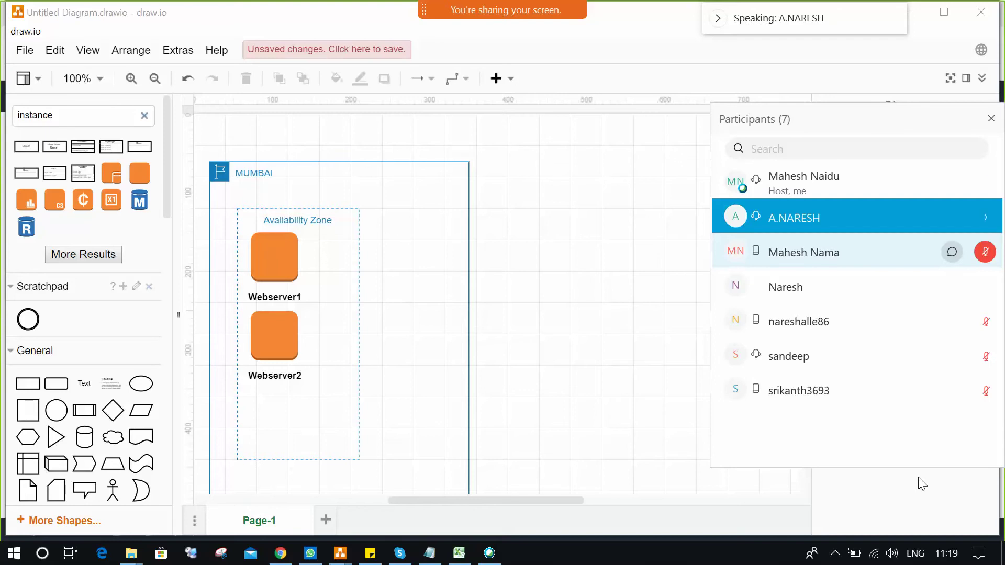
pyautogui.click(985, 216)
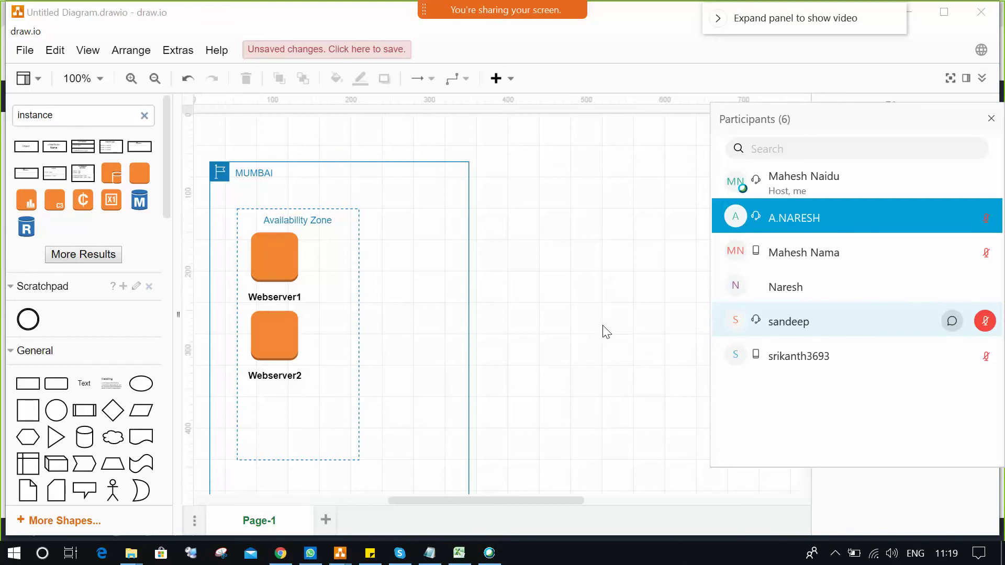
pyautogui.click(991, 118)
# Step: Rename the Availability Zone box "AP-SOUTH-1A" and make its title bold
pyautogui.scroll(-3, 512, 294)
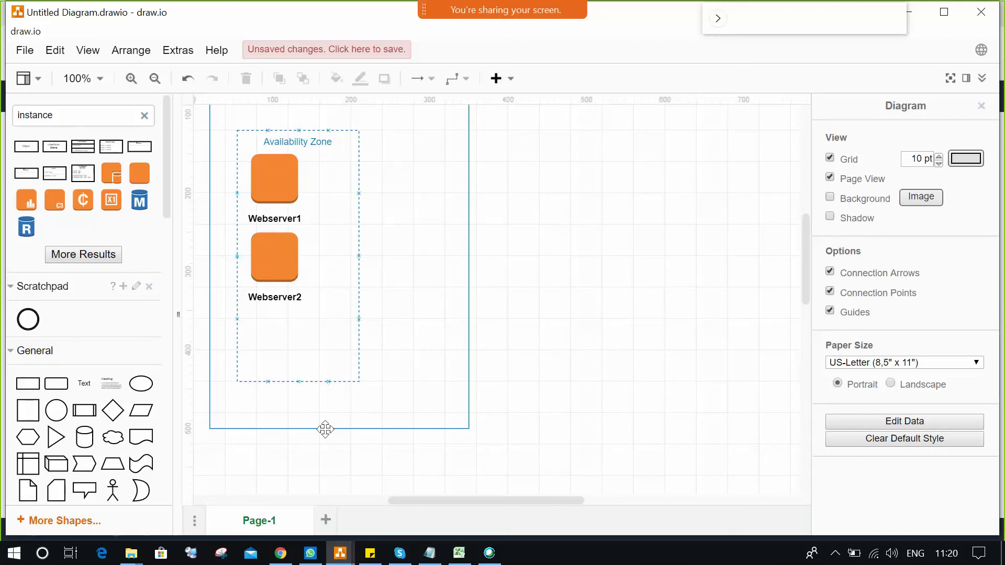
pyautogui.moveTo(285, 555)
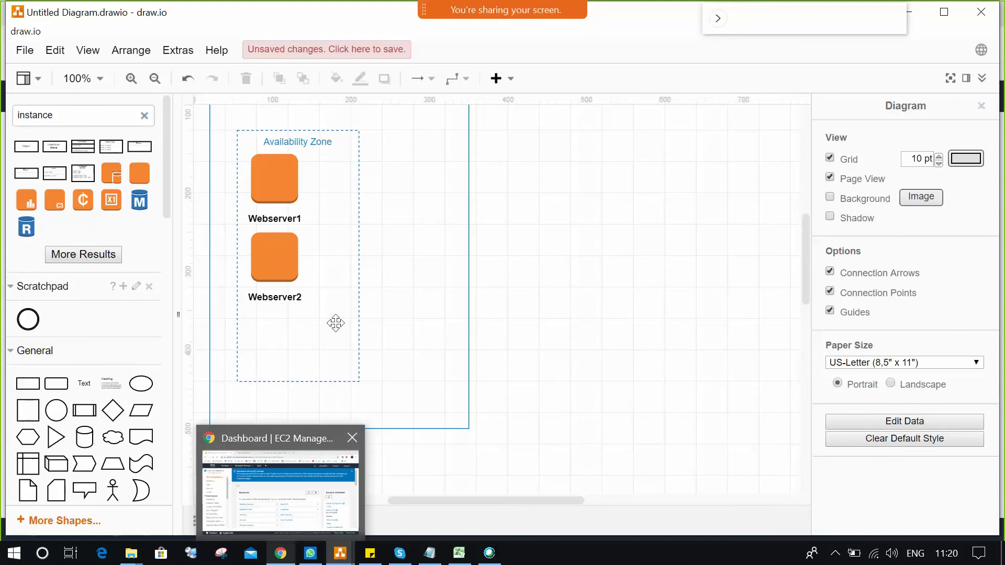
pyautogui.click(302, 142)
pyautogui.doubleClick(301, 142)
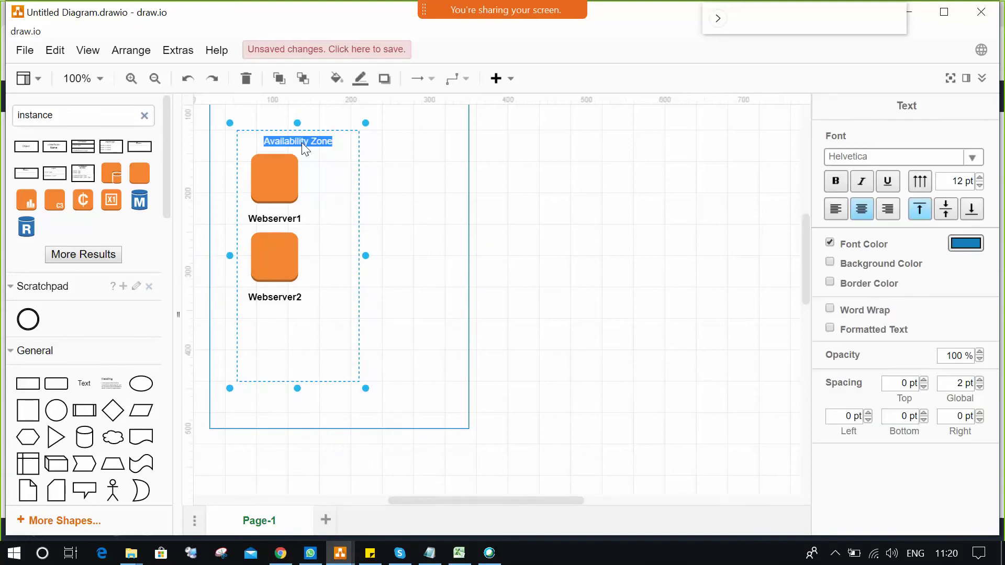
pyautogui.write('AP-SOUTH-1A')
pyautogui.hotkey('ctrl', 'a')
pyautogui.press('Escape')
pyautogui.click(607, 216)
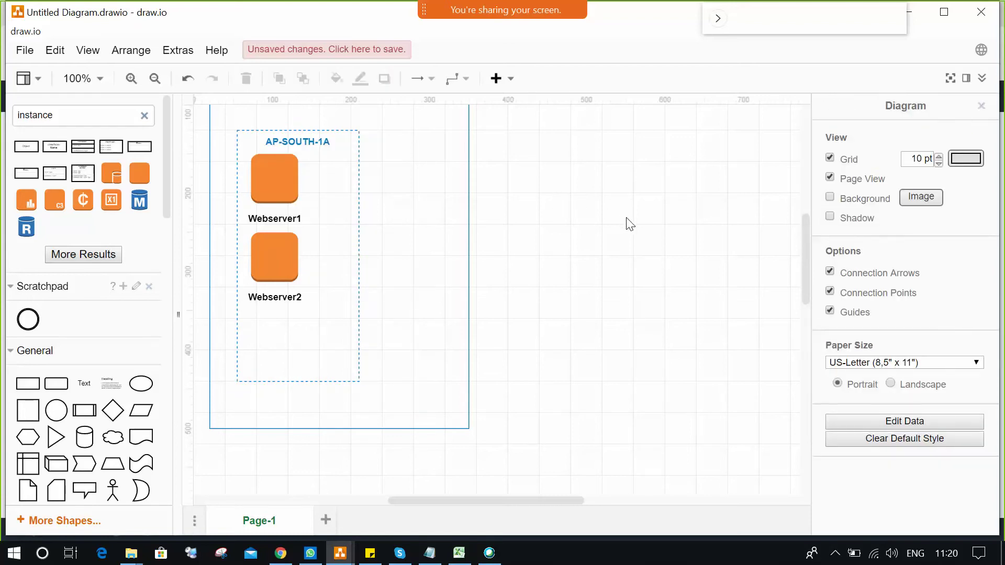
pyautogui.scroll(3, 626, 222)
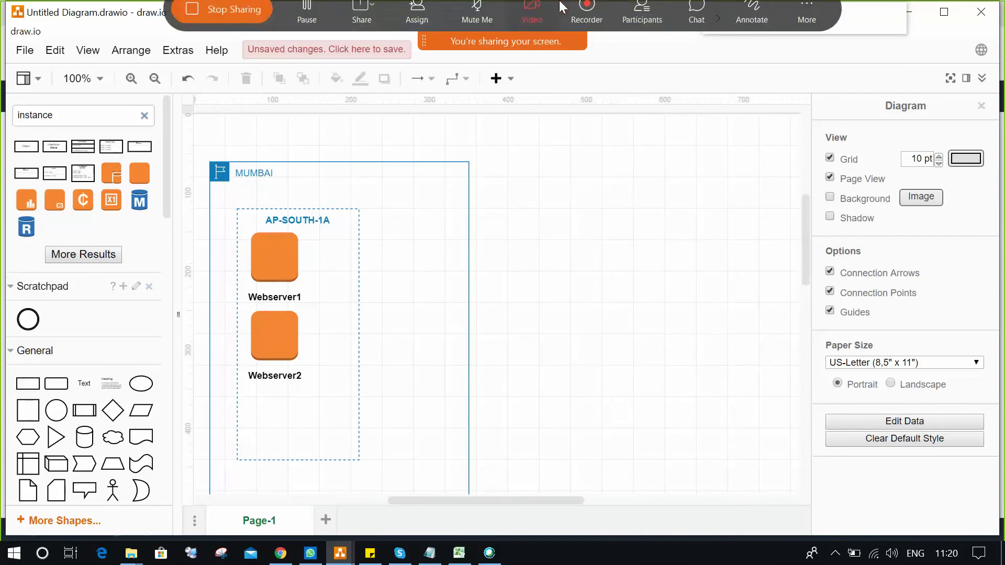
pyautogui.click(379, 293)
pyautogui.click(419, 206)
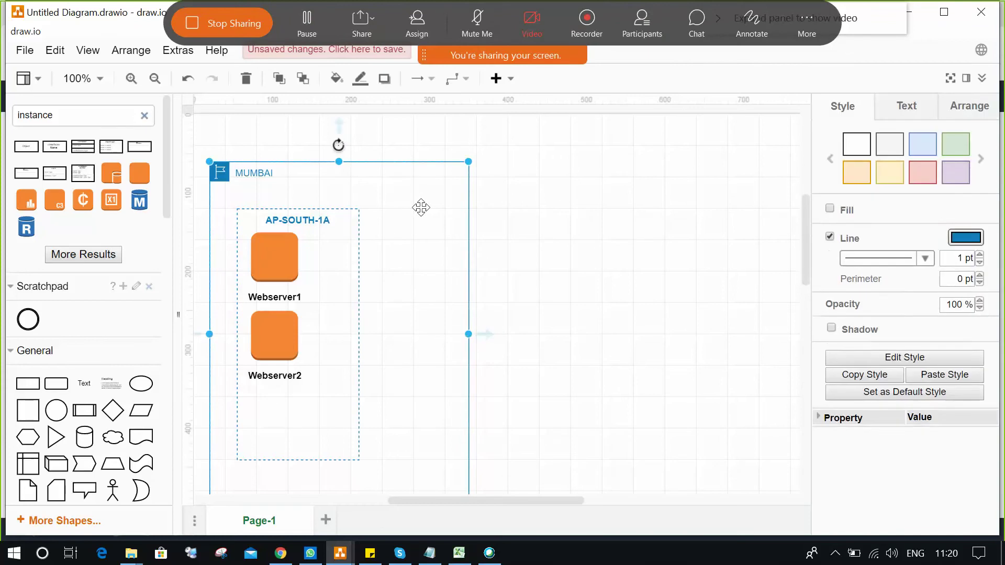
pyautogui.click(614, 198)
pyautogui.click(345, 281)
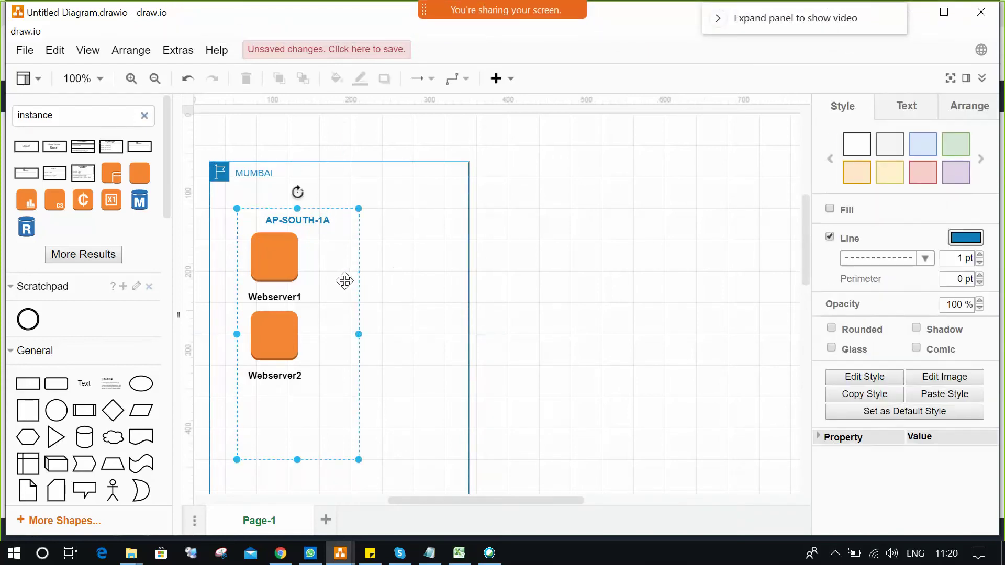
# Step: Switch to the AWS EC2 console in Chrome and start launching a new instance from the Instances page
pyautogui.click(280, 554)
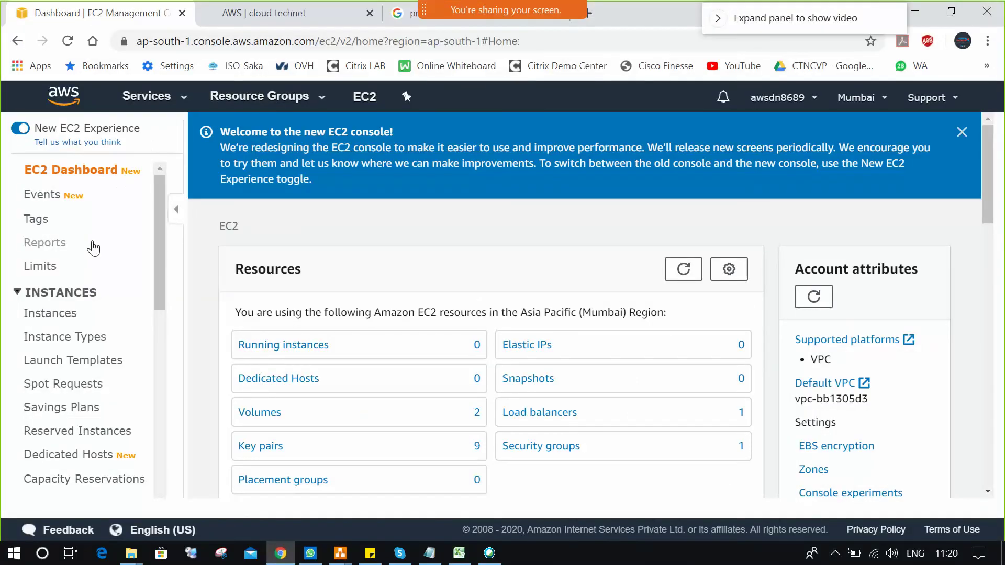
pyautogui.click(58, 313)
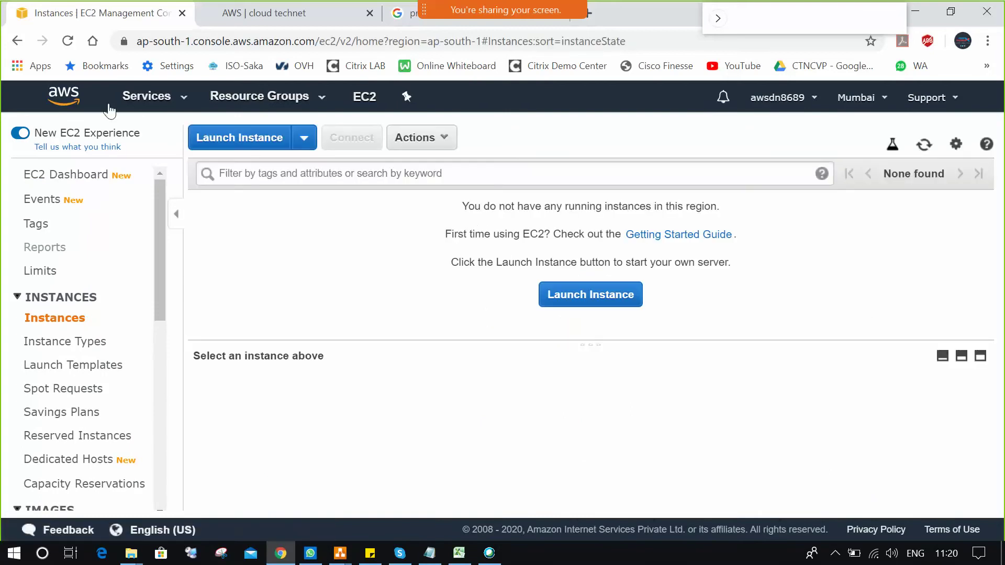
pyautogui.click(231, 140)
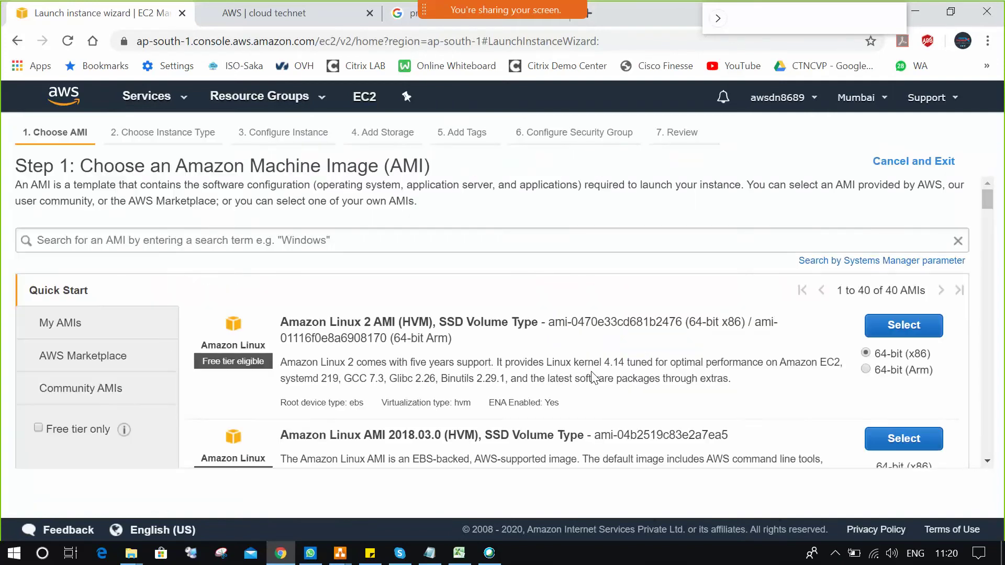
# Step: Search the AMIs for "windows", select Microsoft Windows Server 2019 Base, and continue with the t2.micro type to the instance details
pyautogui.click(202, 242)
pyautogui.write('w')
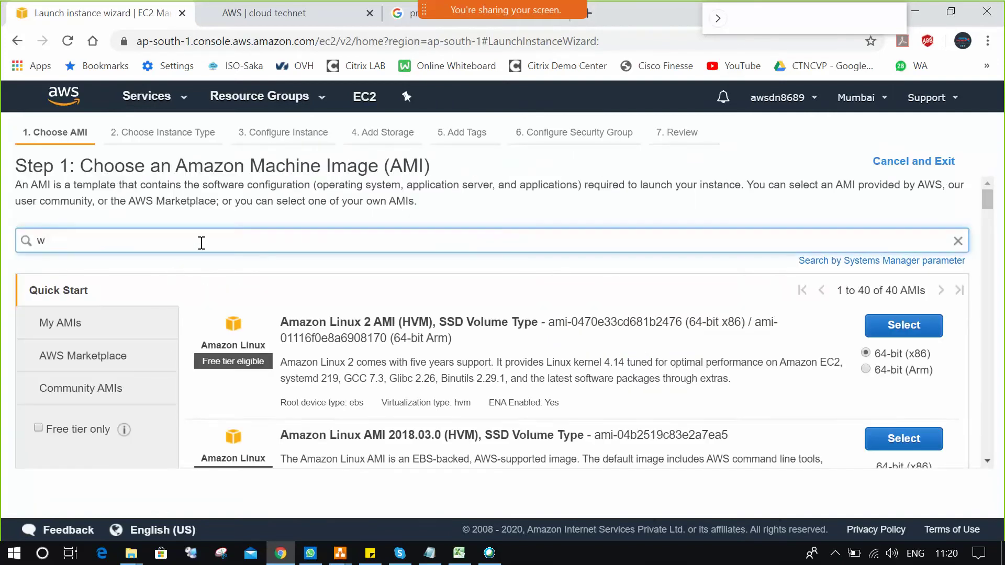
pyautogui.press('Return')
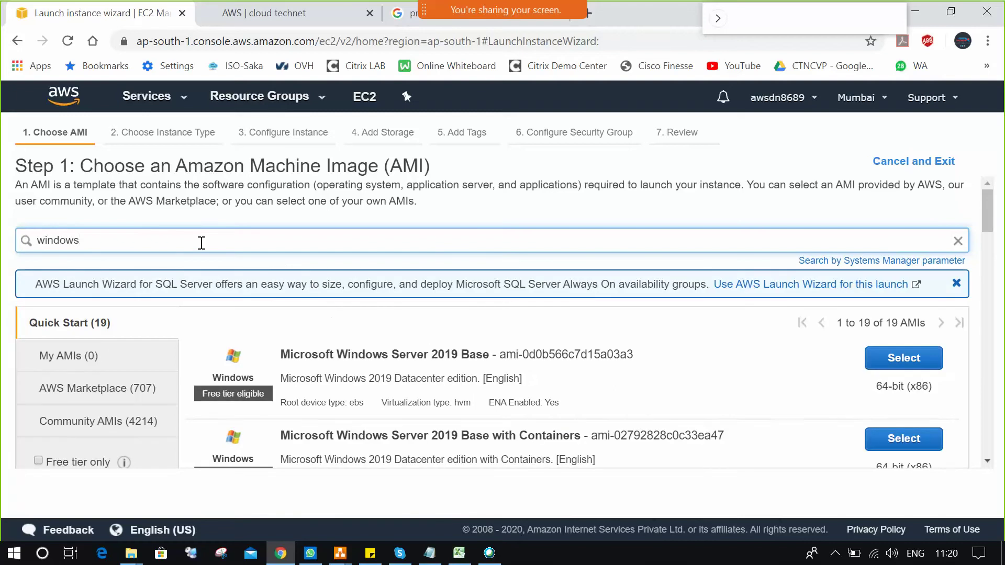
pyautogui.click(894, 358)
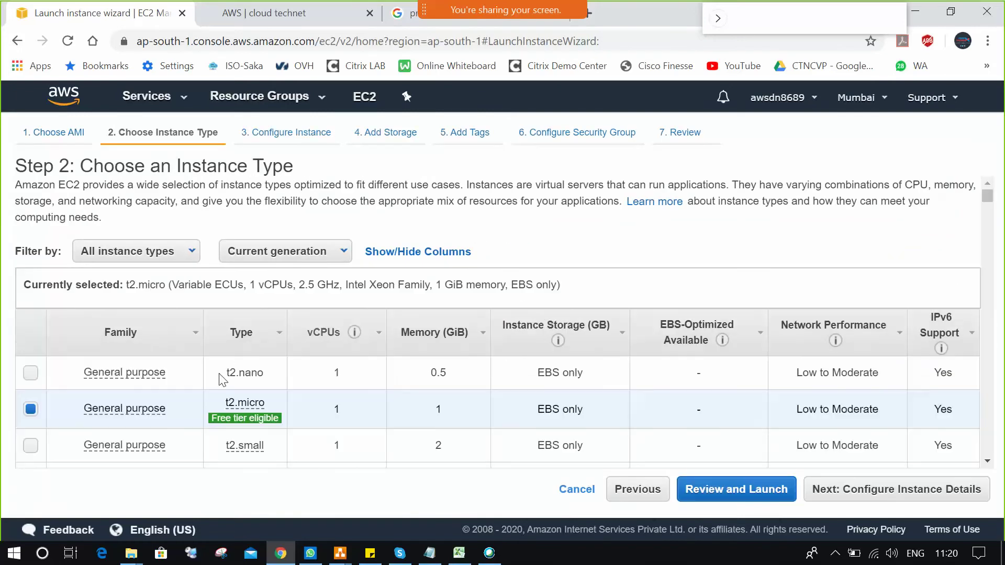
pyautogui.click(894, 502)
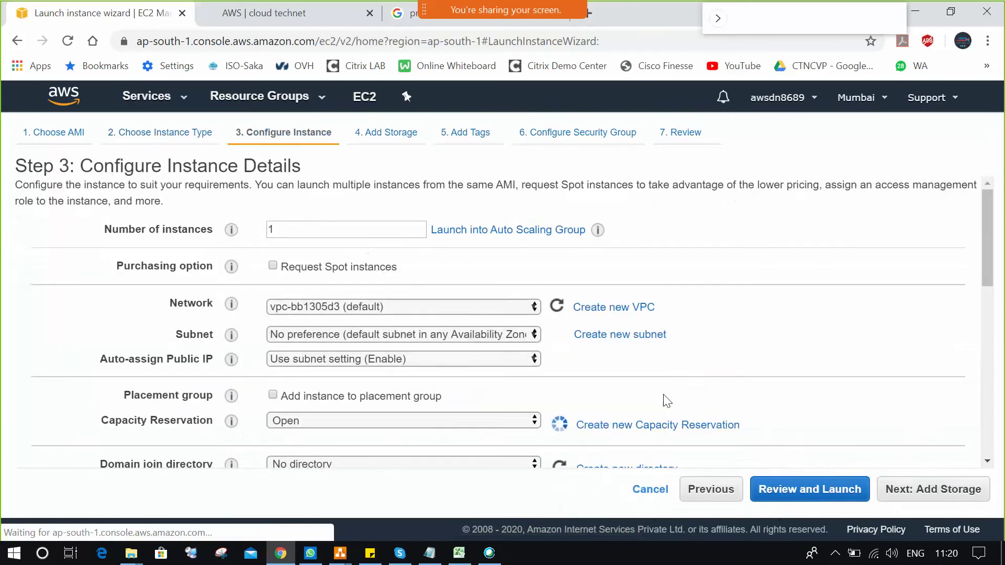
# Step: Configure 2 instances in the default ap-south-1a subnet with auto-assigned public IP disabled, and continue to storage
pyautogui.click(292, 231)
pyautogui.write('2')
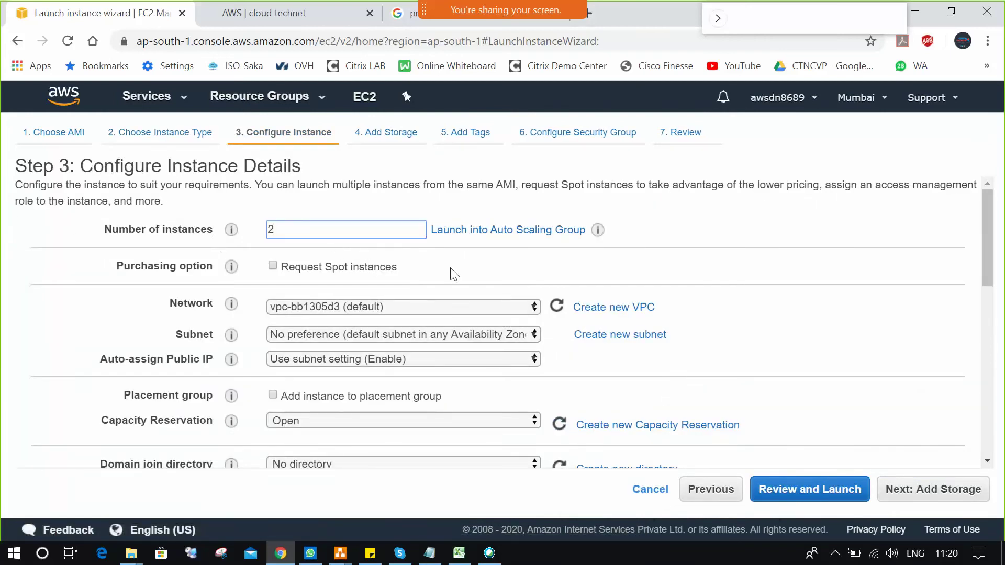
pyautogui.scroll(-1, 606, 256)
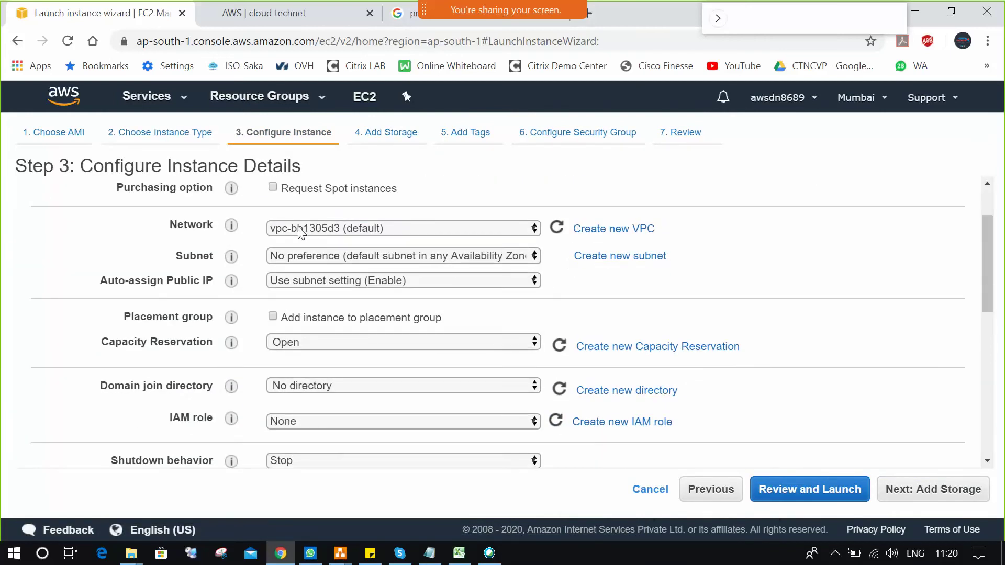
pyautogui.click(519, 257)
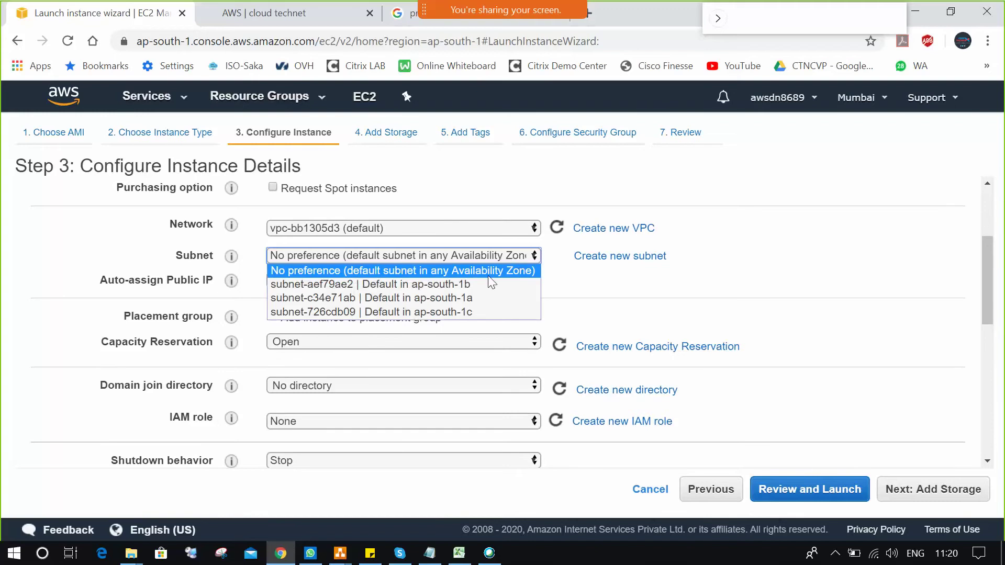
pyautogui.click(473, 297)
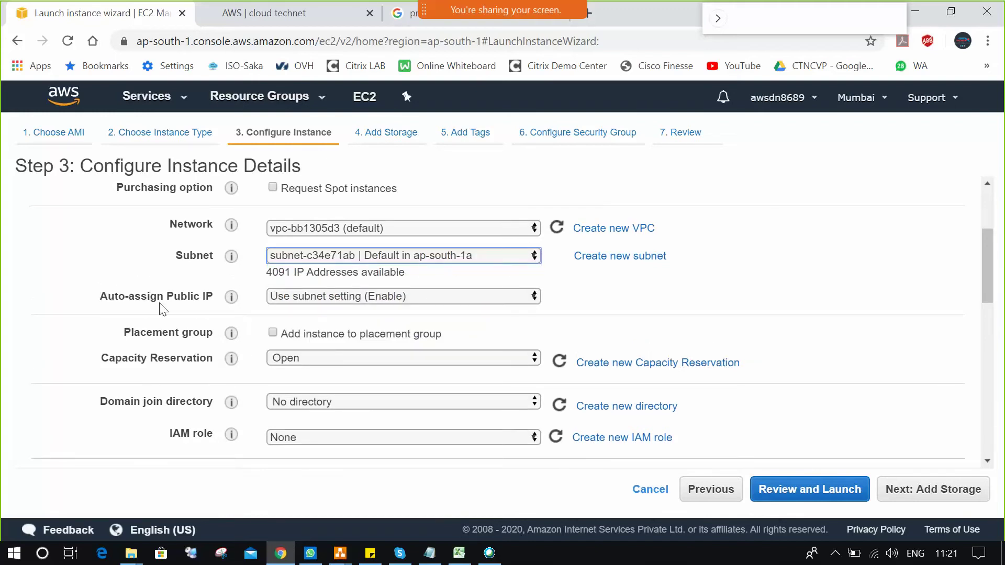
pyautogui.click(532, 299)
pyautogui.click(331, 339)
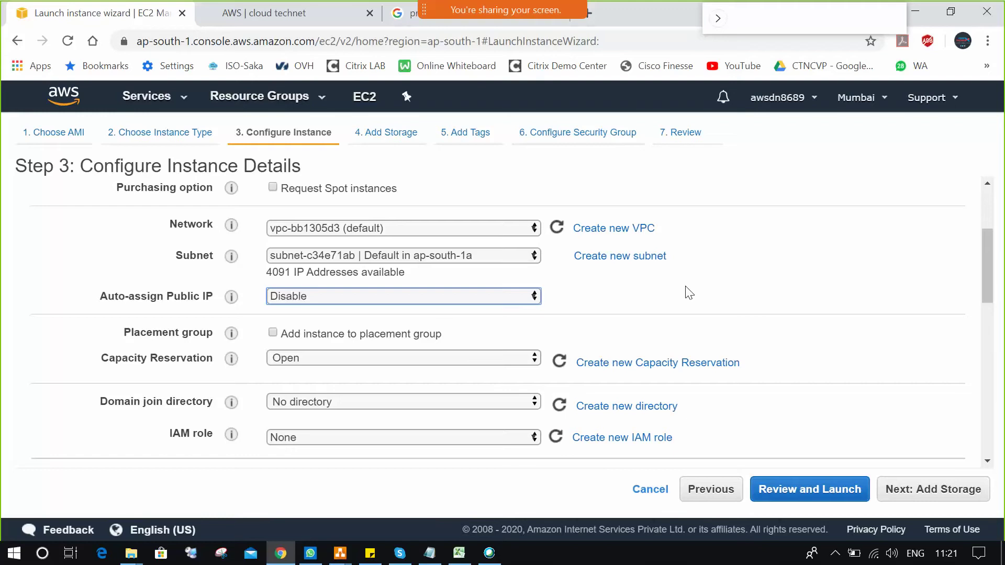
pyautogui.click(924, 495)
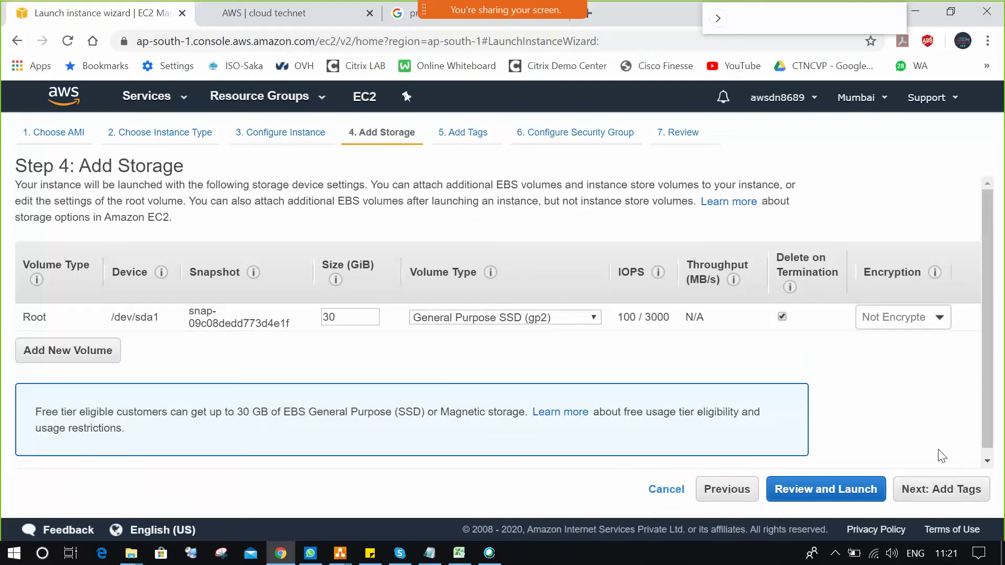
# Step: Keep the default storage without tags, assign the existing default VPC security group, and proceed to the launch review
pyautogui.click(941, 489)
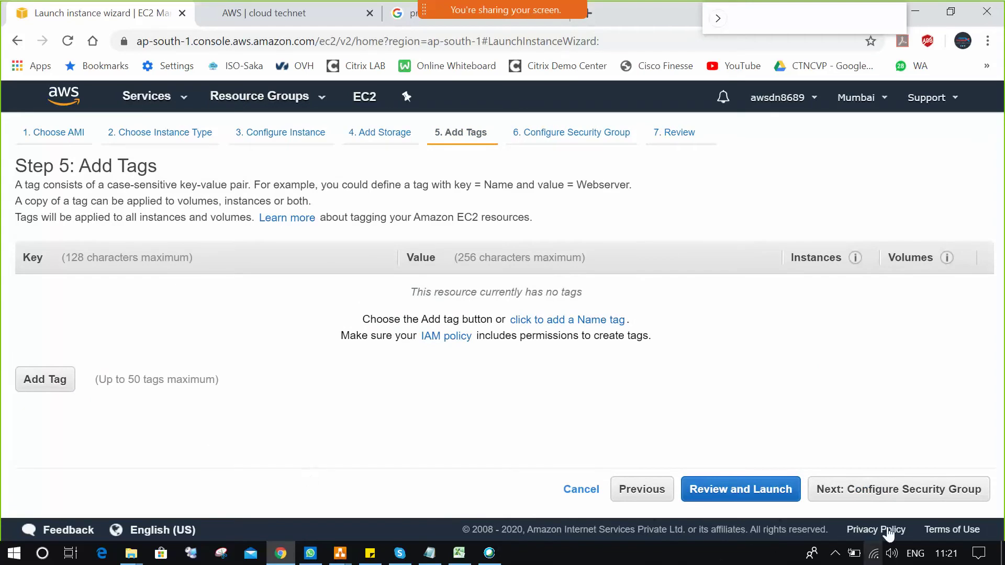
pyautogui.click(893, 489)
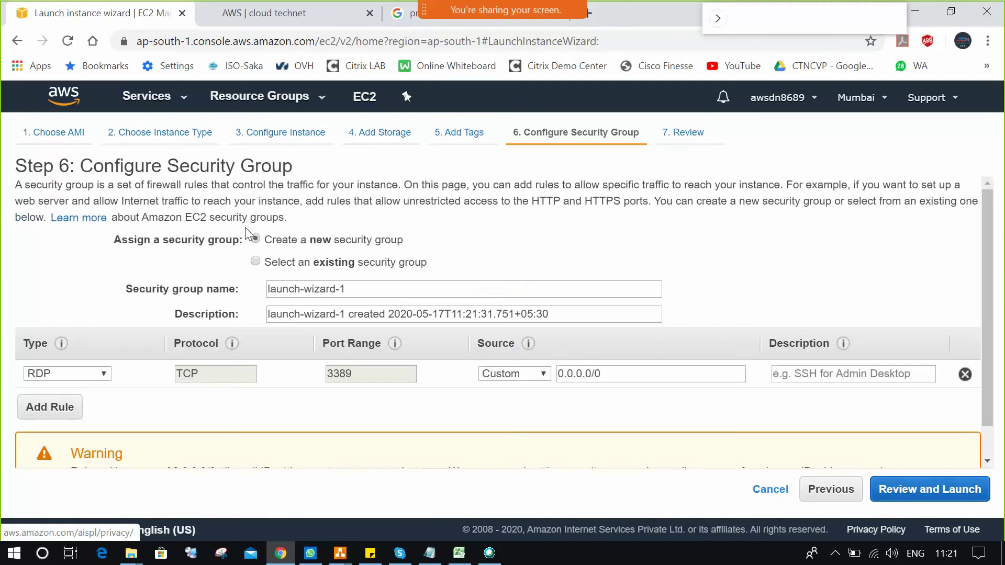
pyautogui.click(255, 262)
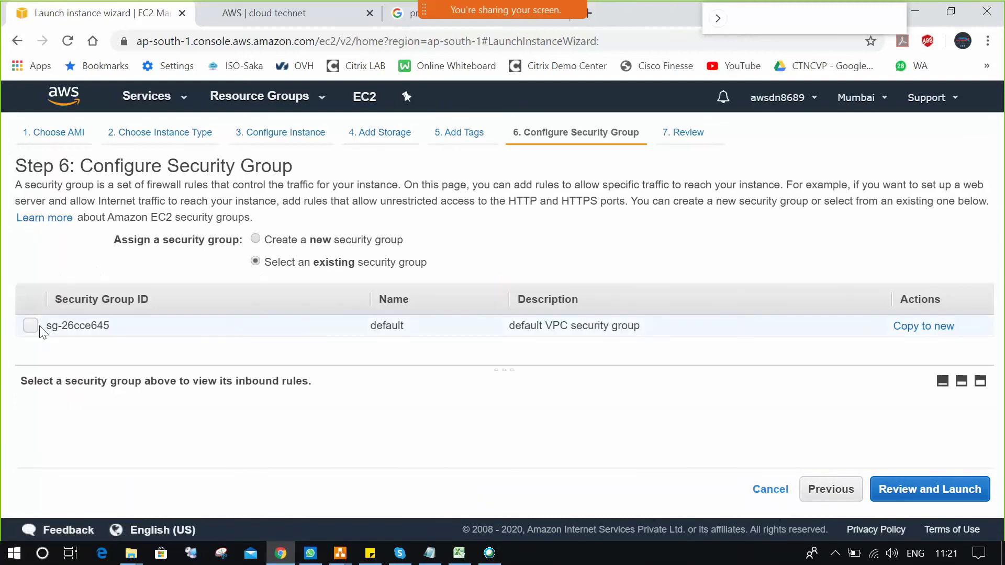
pyautogui.click(63, 331)
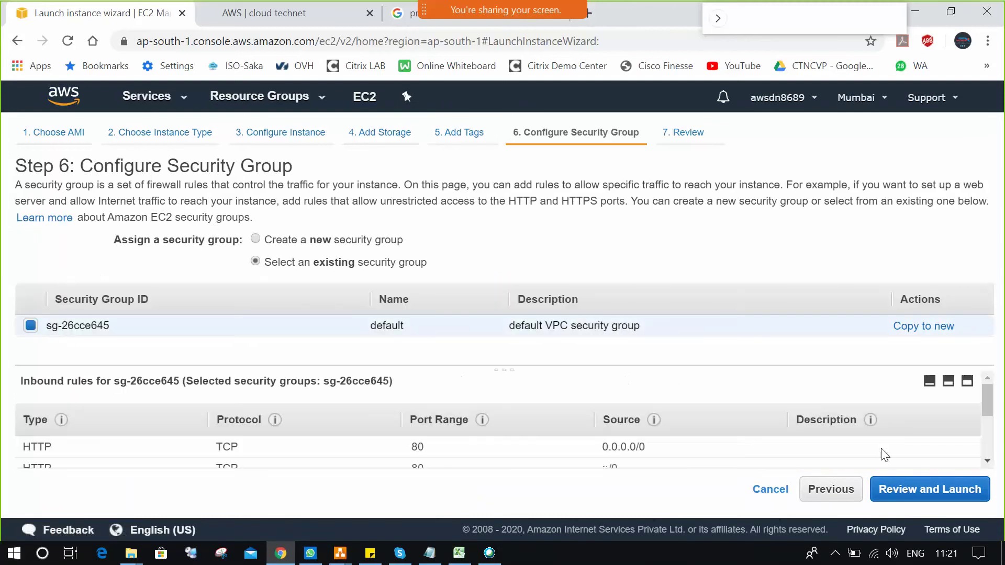
pyautogui.click(920, 490)
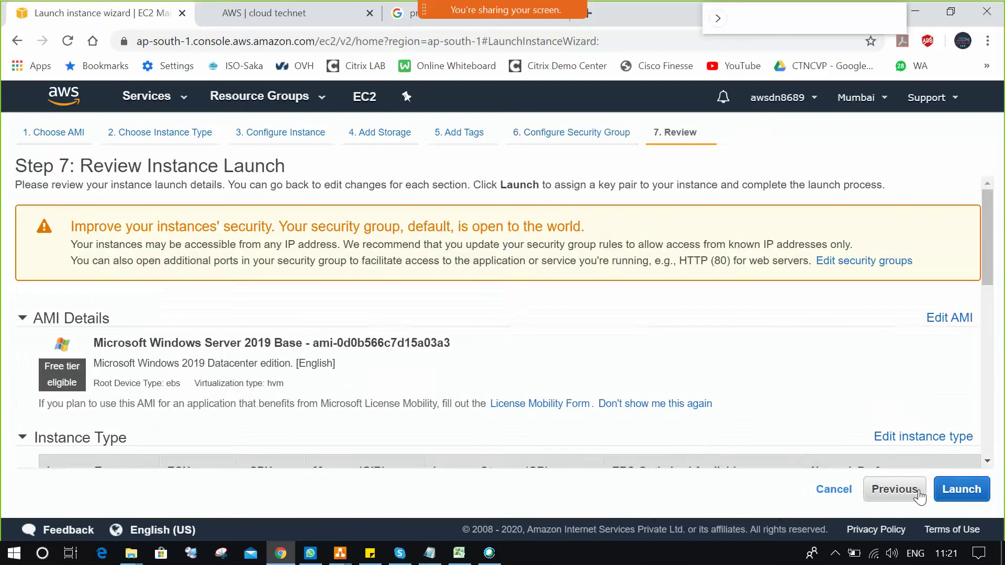
# Step: Launch the instances with the existing key pair AWSWIN7pm, acknowledging access to its private key file
pyautogui.scroll(-5, 522, 304)
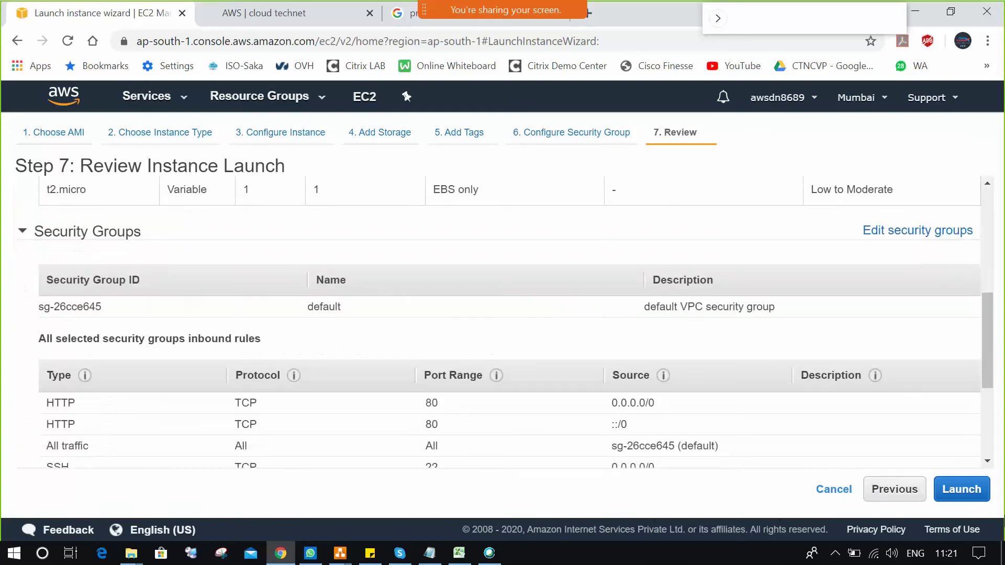
pyautogui.click(962, 489)
pyautogui.click(362, 365)
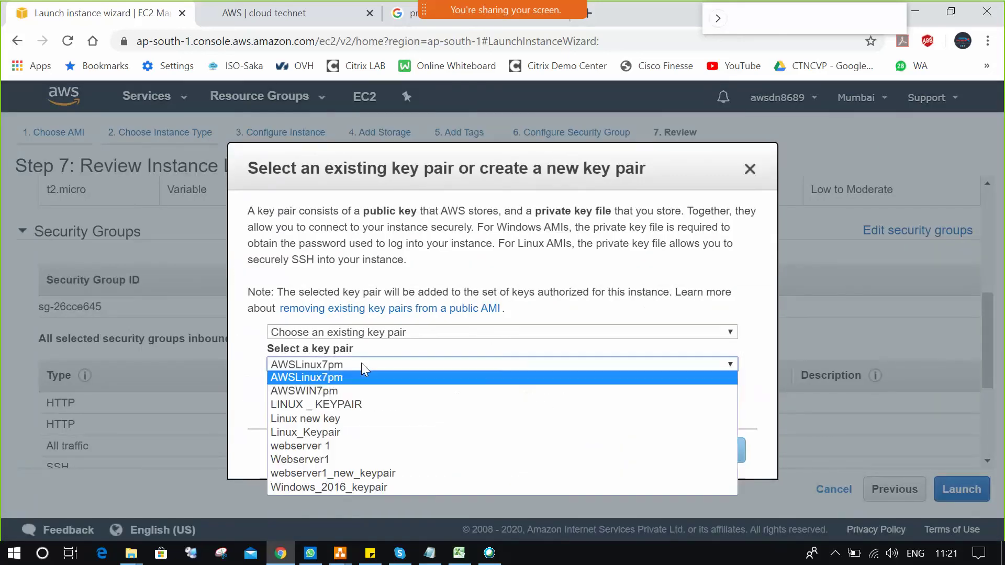
pyautogui.click(348, 390)
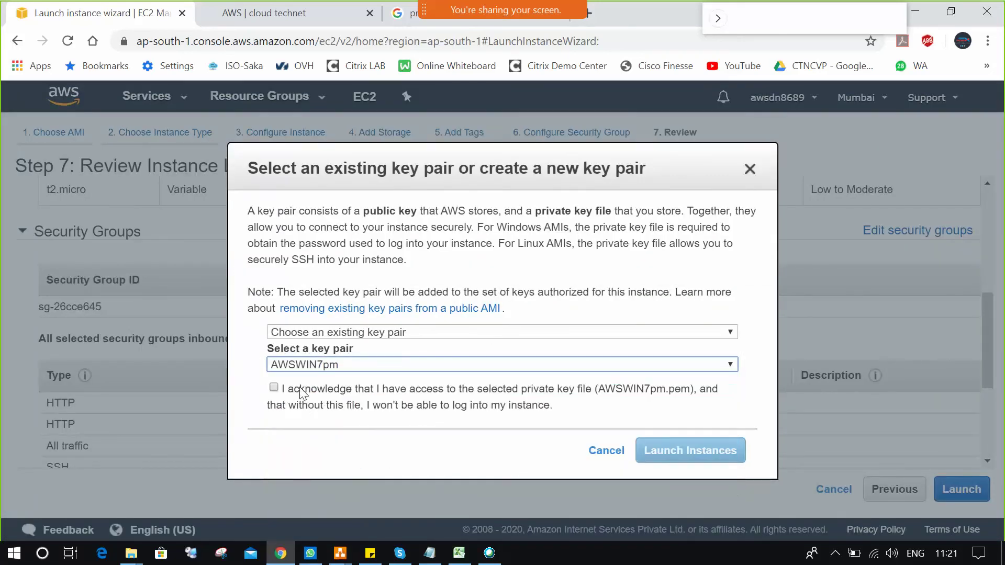
pyautogui.click(274, 387)
pyautogui.click(688, 453)
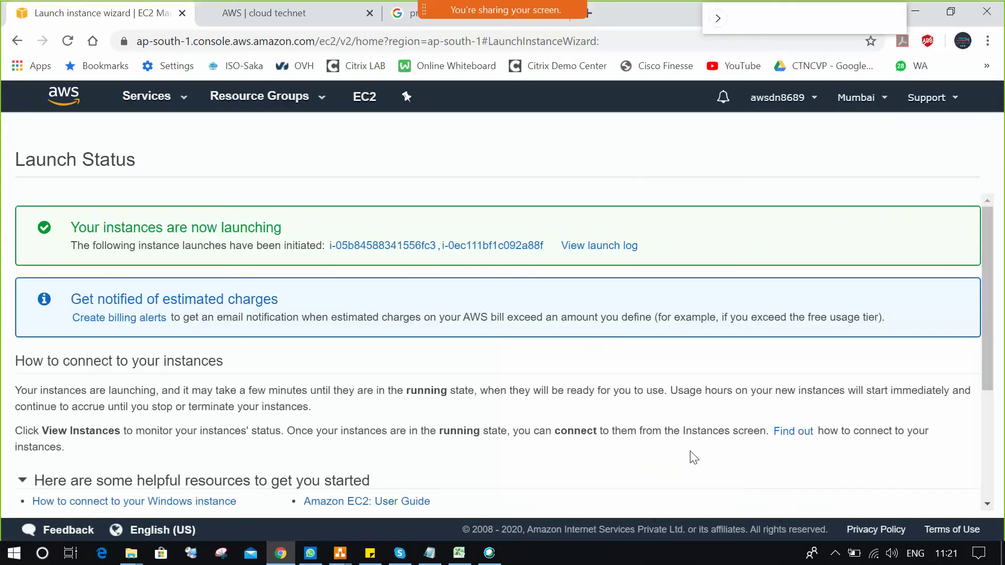
# Step: Go to the instances list and name the first new instance "webserver1"
pyautogui.scroll(-4, 838, 382)
pyautogui.click(925, 500)
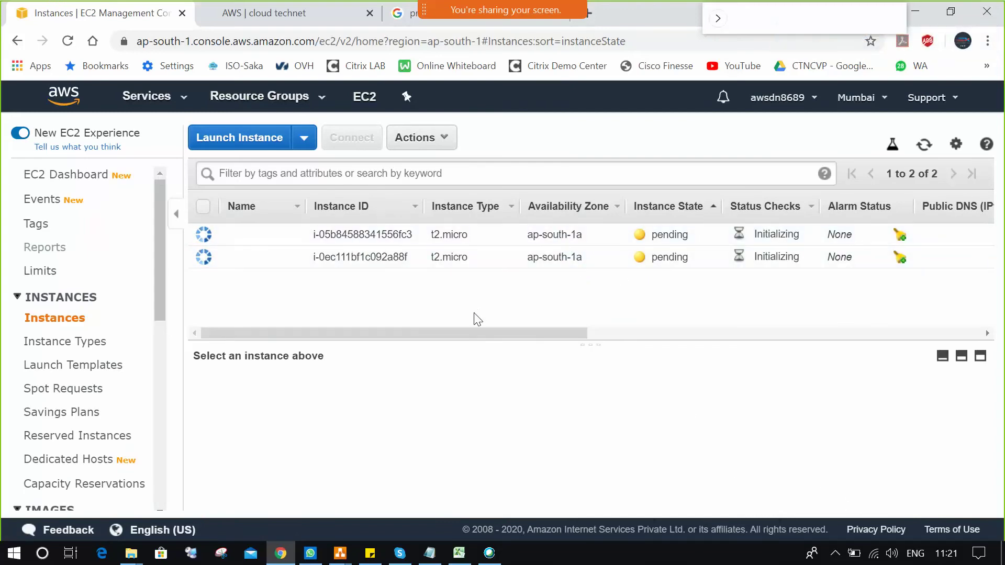
pyautogui.moveTo(290, 237)
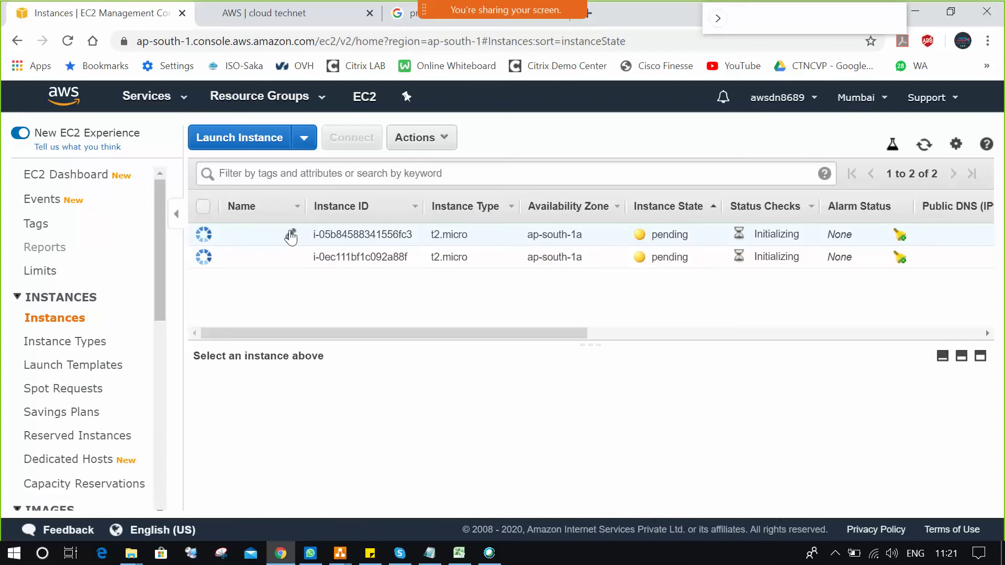
pyautogui.click(254, 237)
pyautogui.write('we')
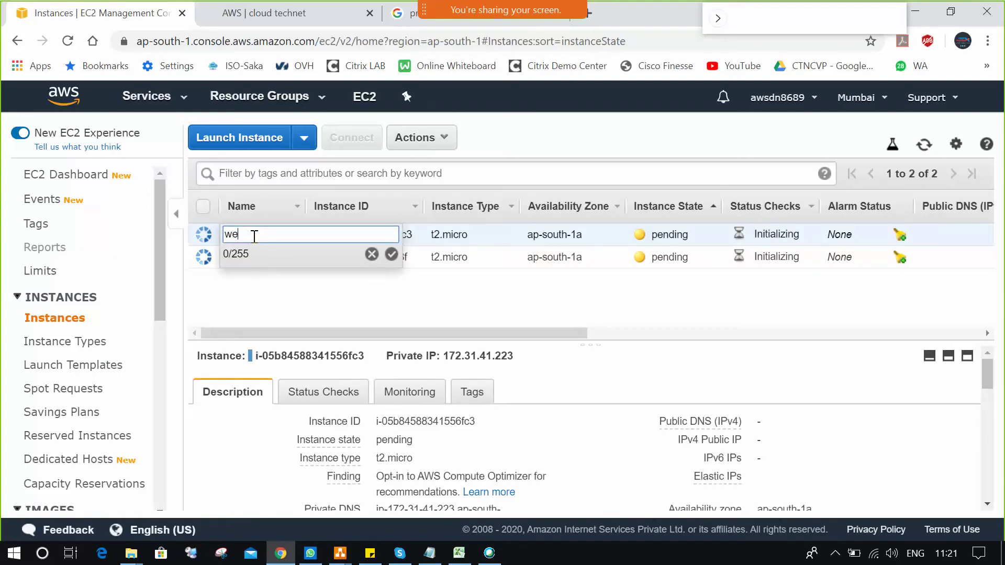
pyautogui.write('bserver1')
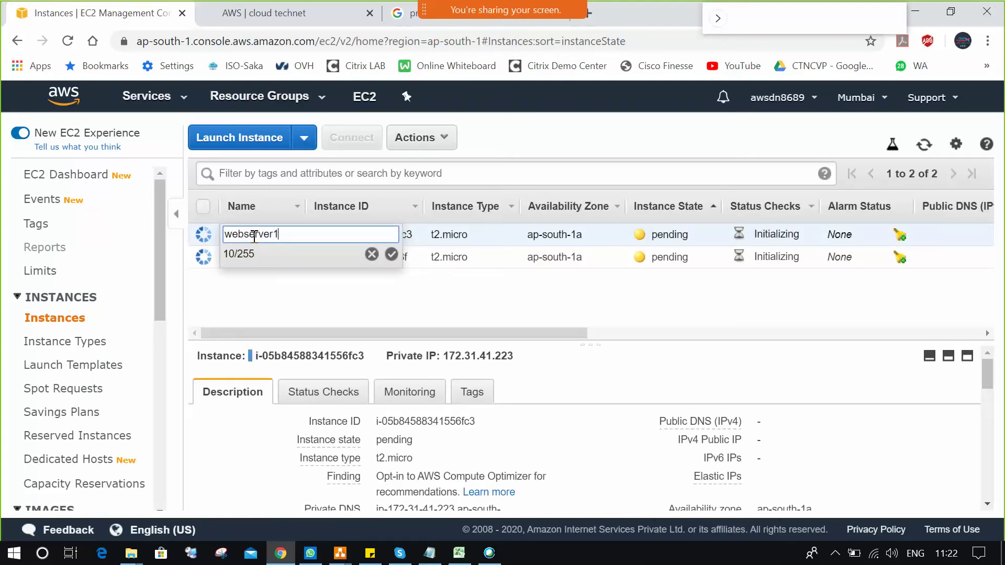
pyautogui.click(391, 254)
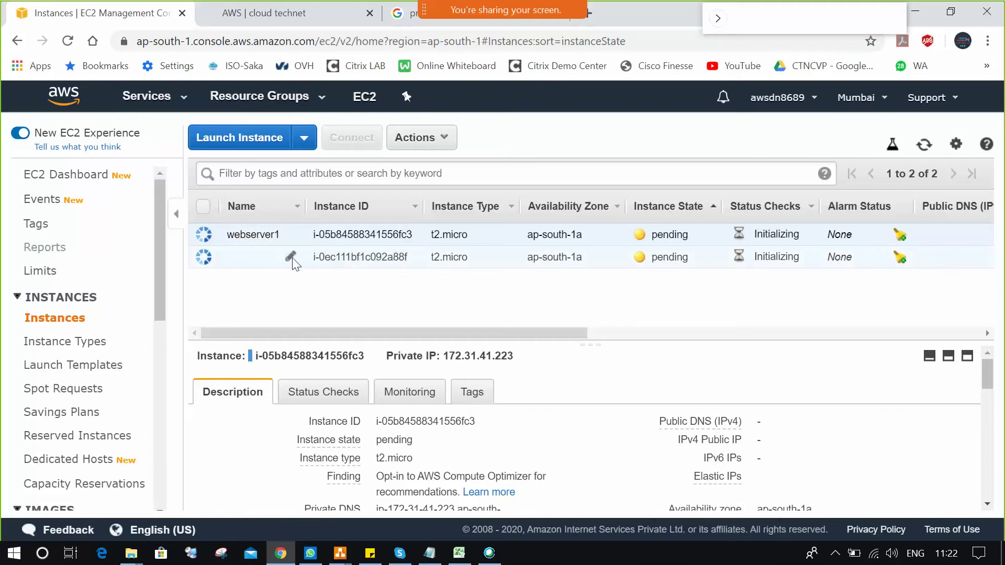
# Step: Name the second new instance "webserver2"
pyautogui.click(254, 258)
pyautogui.write('webserv')
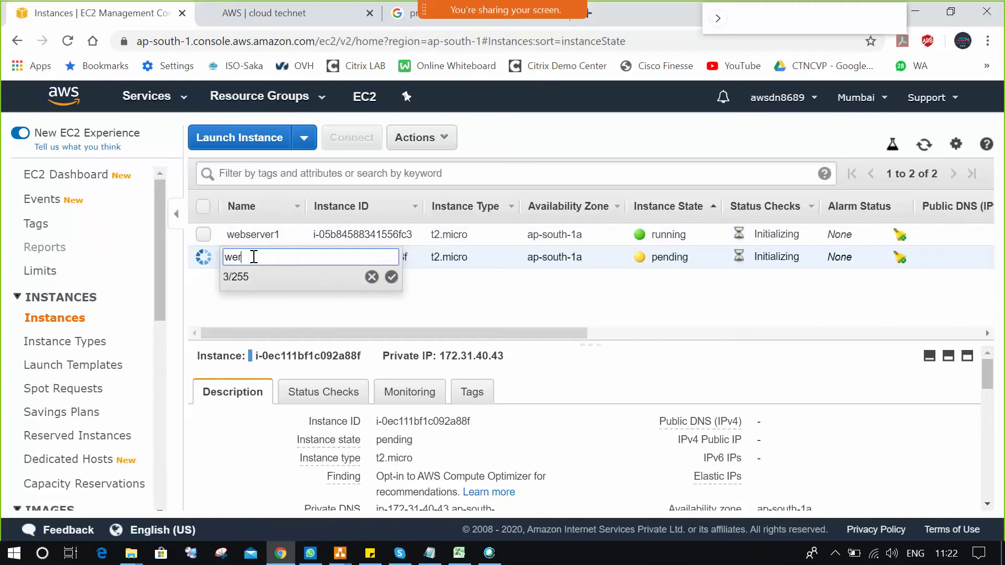
pyautogui.write('er2')
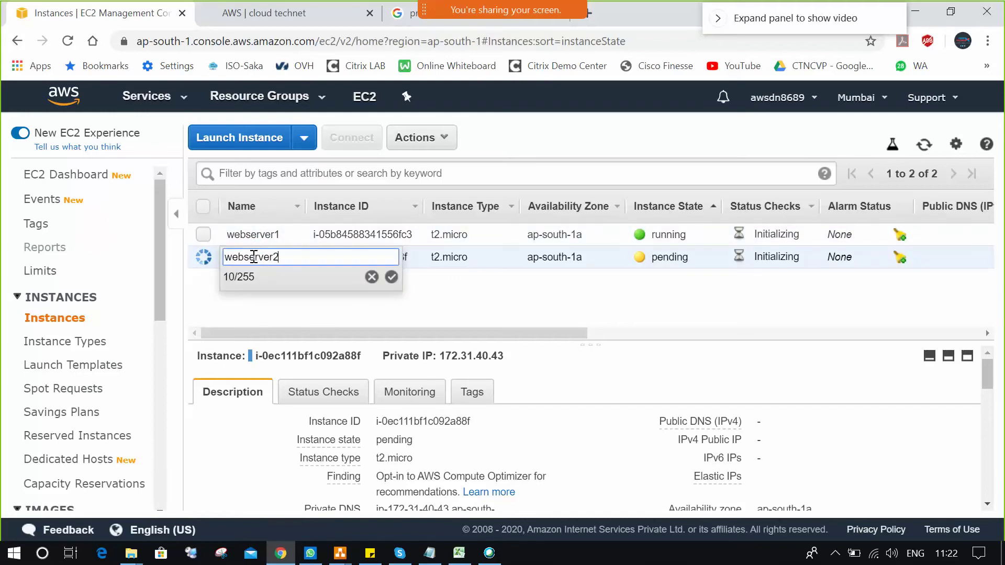
pyautogui.click(390, 277)
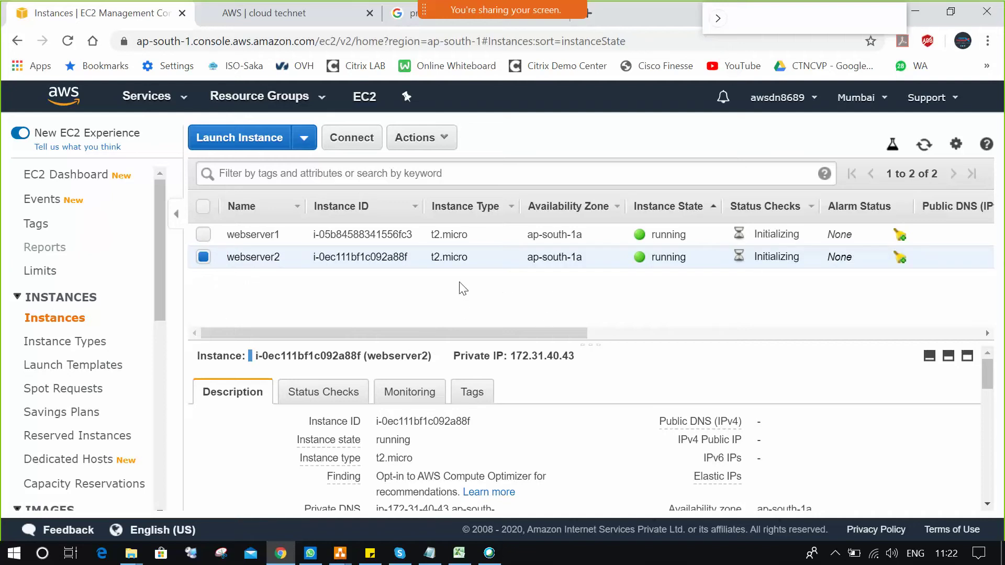
# Step: Check the private and public IP details of webserver1 and webserver2, selecting one instance at a time
pyautogui.click(203, 258)
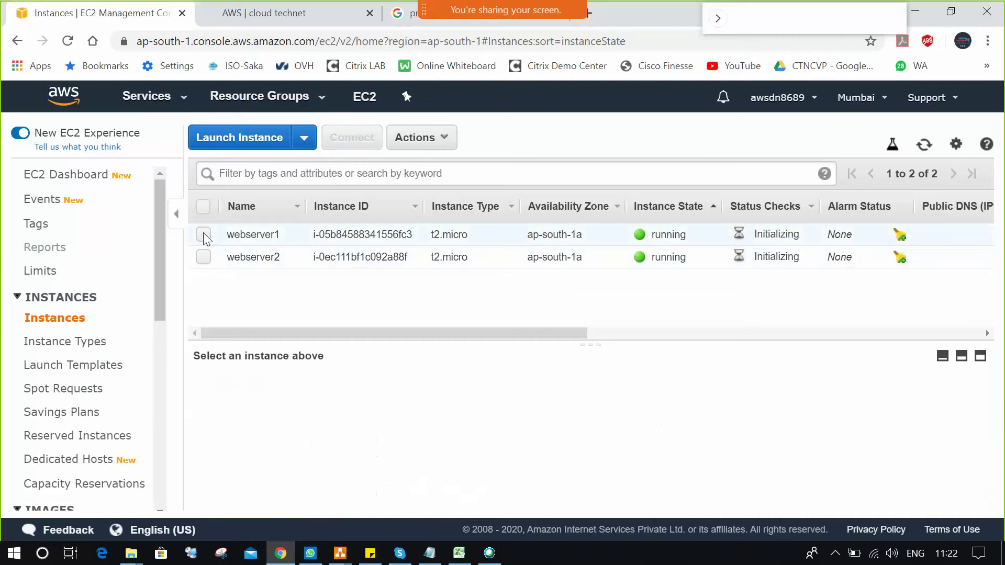
pyautogui.click(204, 233)
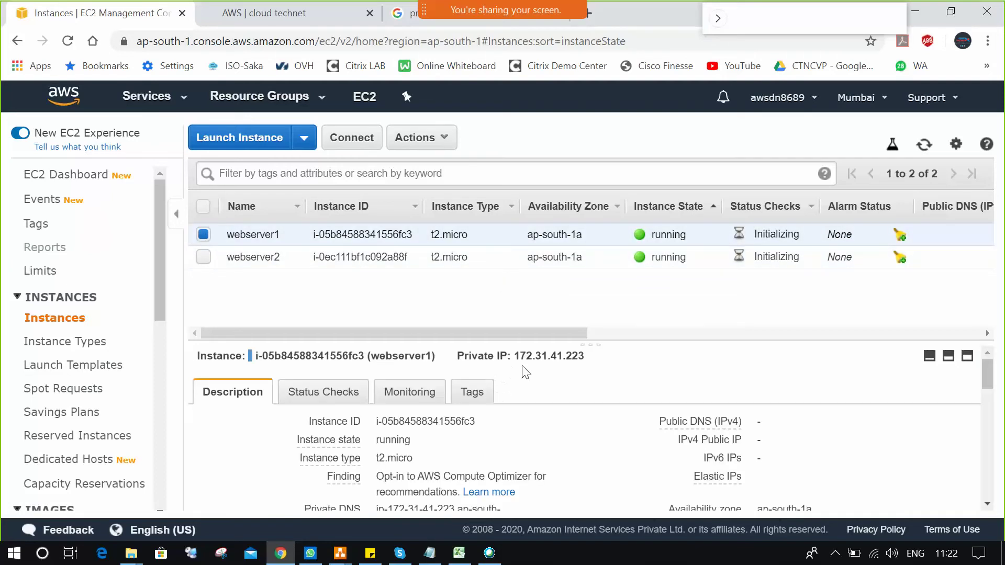
pyautogui.click(204, 235)
pyautogui.click(203, 257)
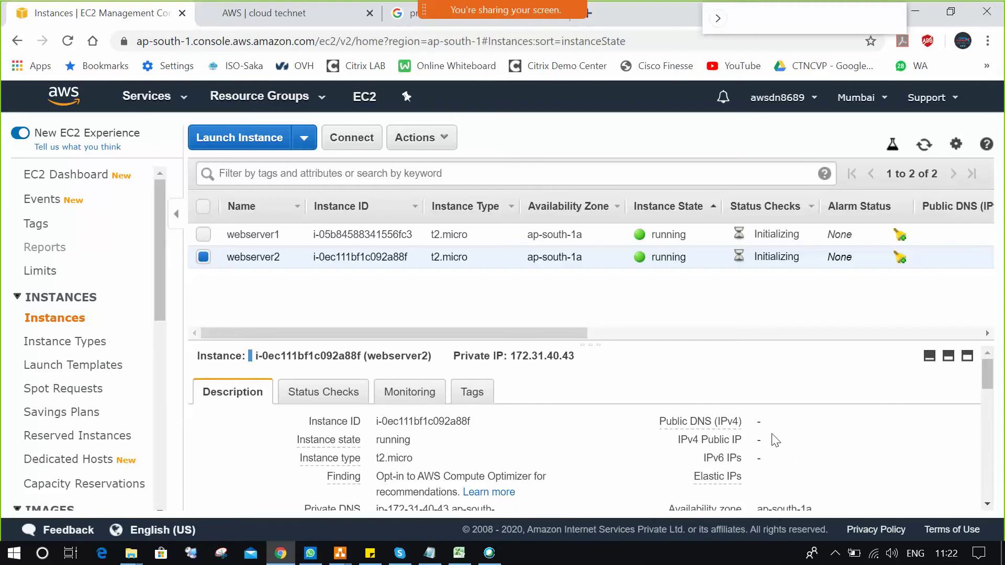
# Step: Mute the microphone in the meeting, unmute it again, and return to the instances page
pyautogui.moveTo(394, 23)
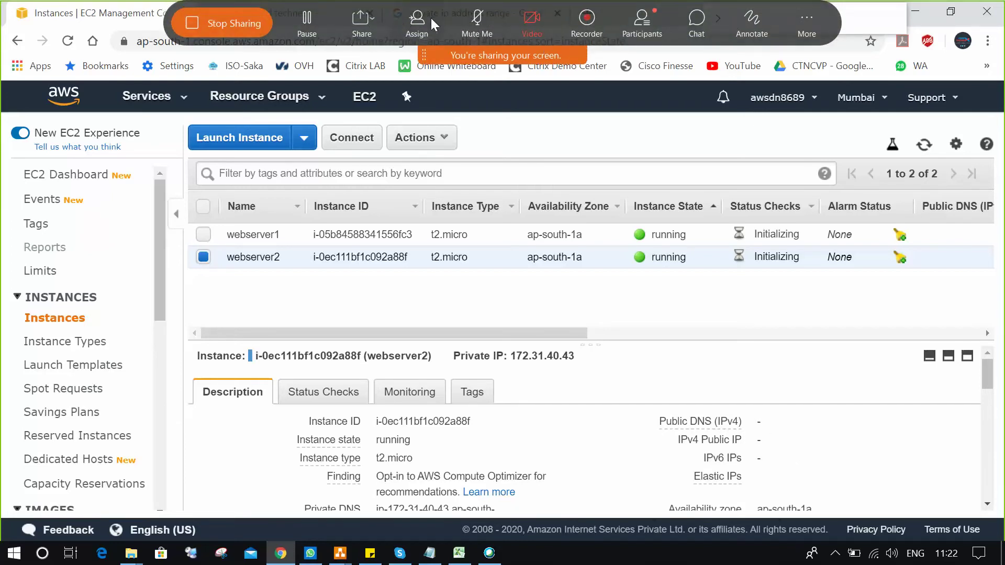
pyautogui.click(473, 18)
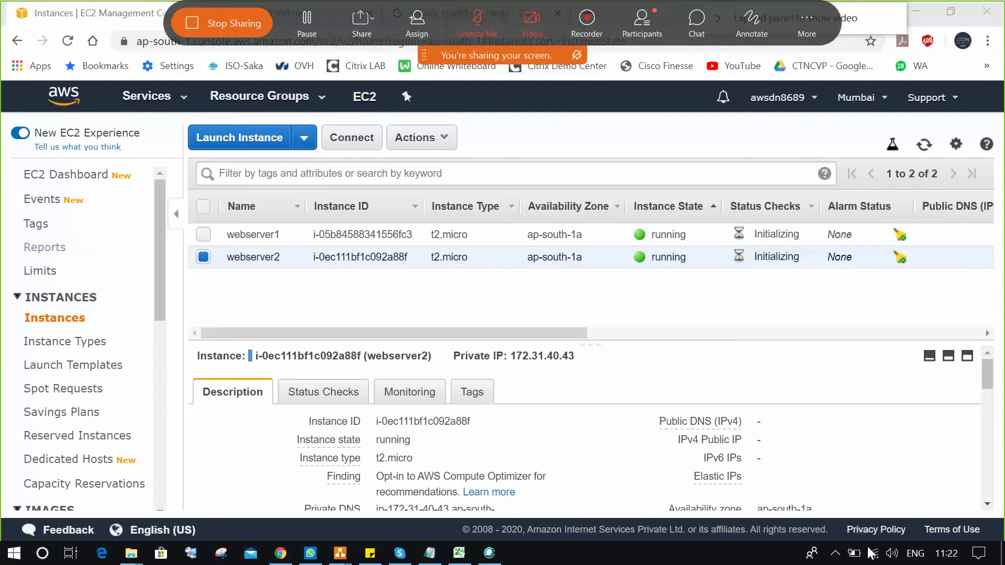
pyautogui.click(836, 553)
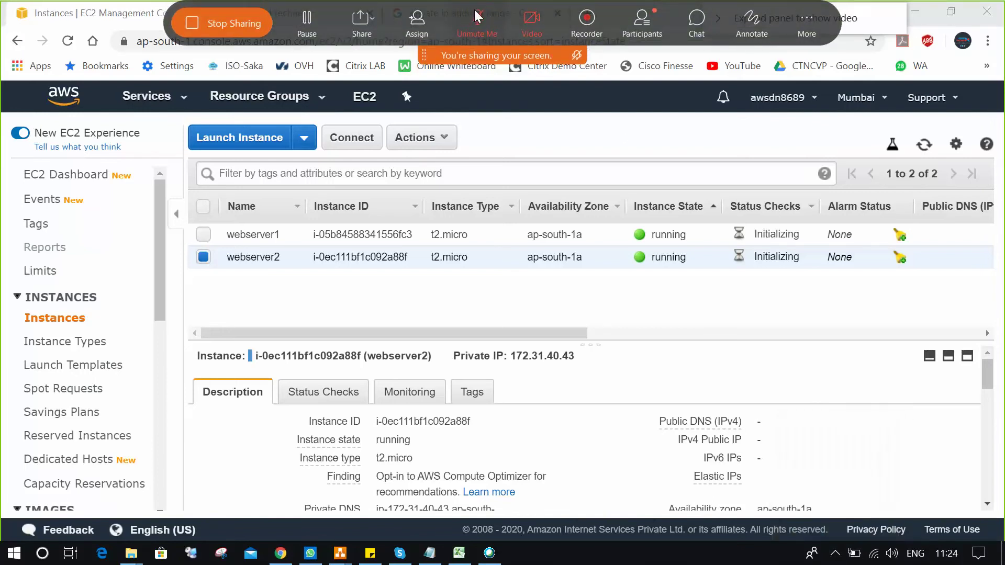
pyautogui.click(475, 15)
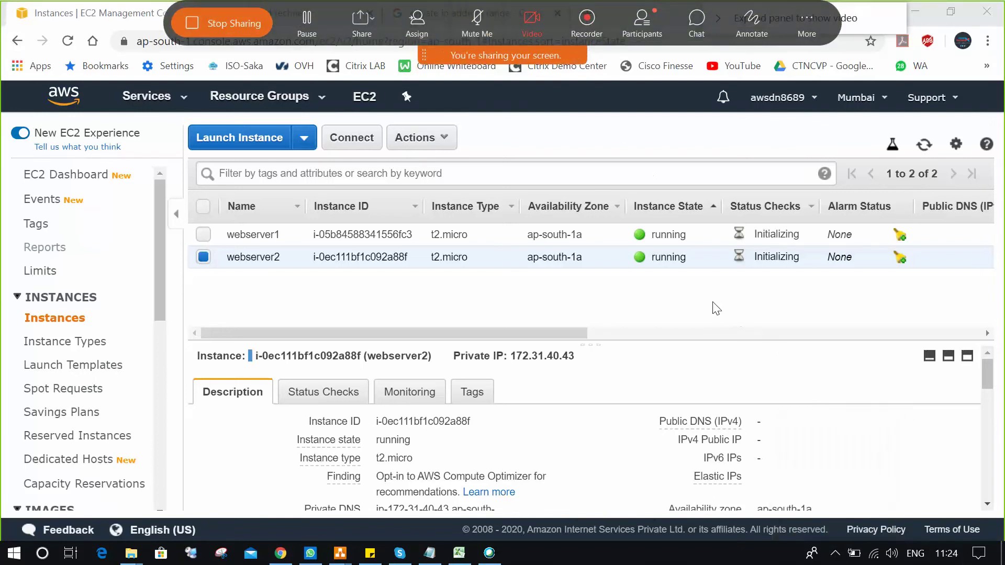
pyautogui.click(715, 310)
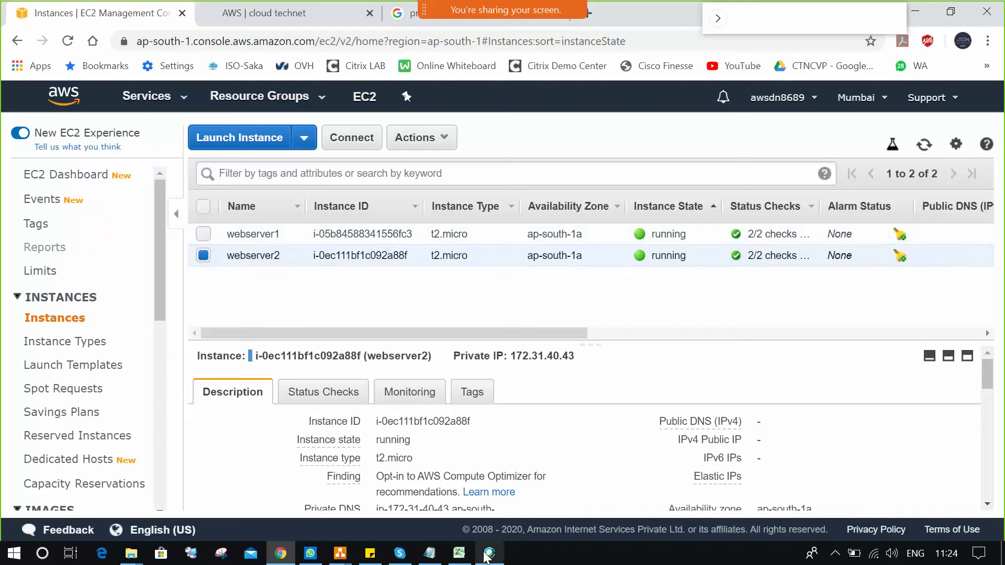
# Step: Try to connect to webserver2 over Remote Desktop using its private IP 172.31.40.43, and close the connection window
pyautogui.moveTo(490, 557)
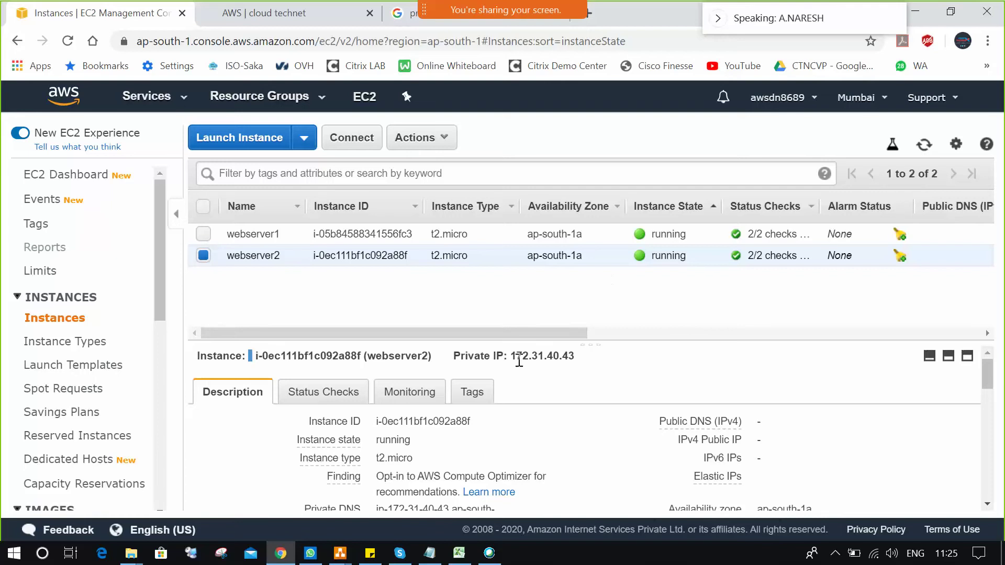
pyautogui.moveTo(511, 357); pyautogui.dragTo(578, 358)
pyautogui.hotkey('ctrl', 'c')
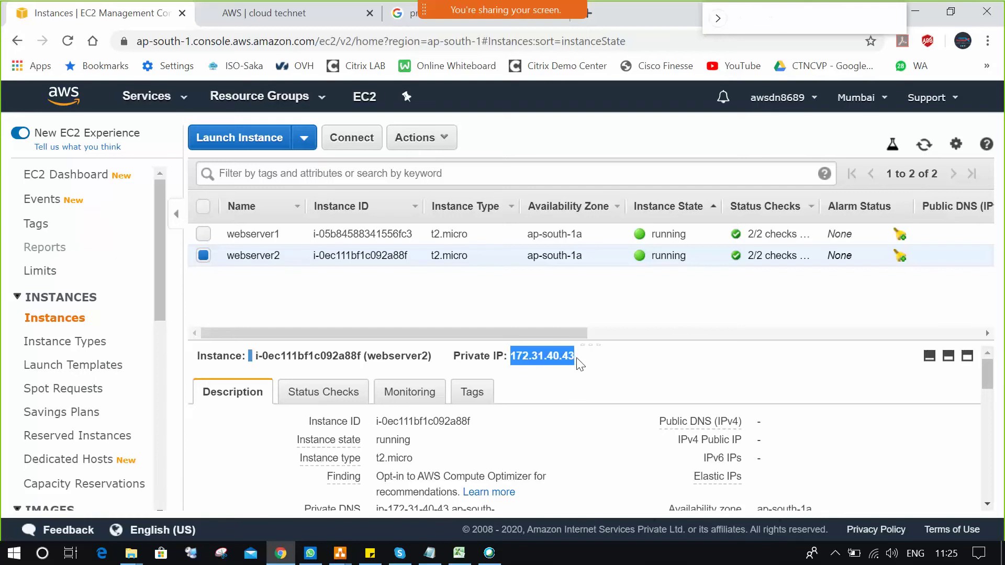
pyautogui.press('super+r')
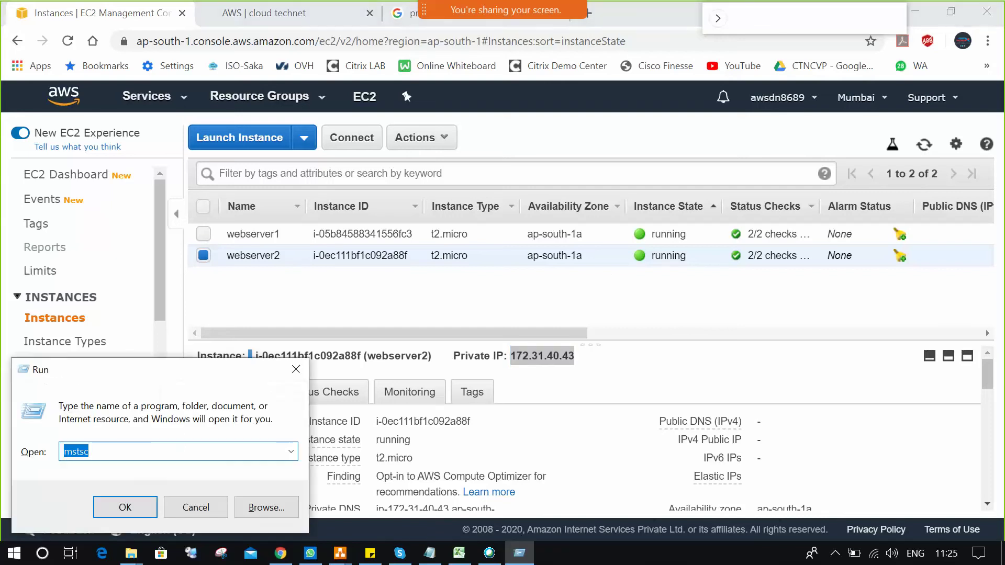
pyautogui.press('Return')
pyautogui.hotkey('ctrl', 'v')
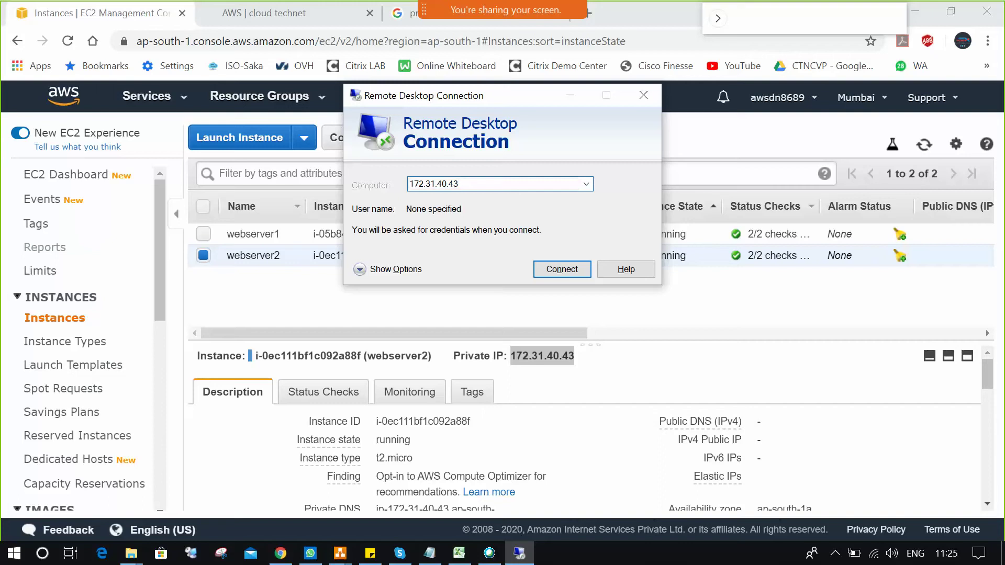
pyautogui.press('Return')
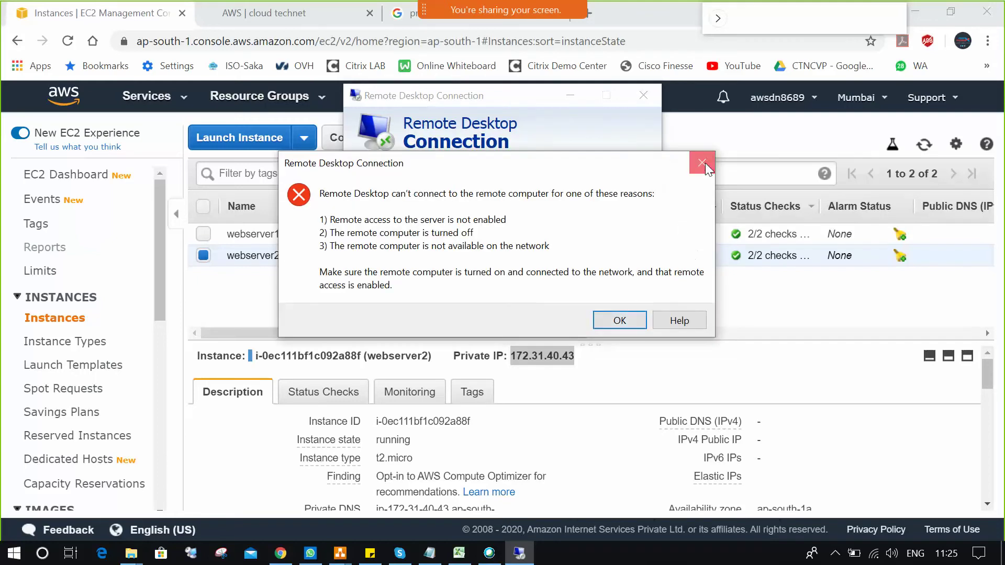
pyautogui.click(705, 162)
pyautogui.click(643, 94)
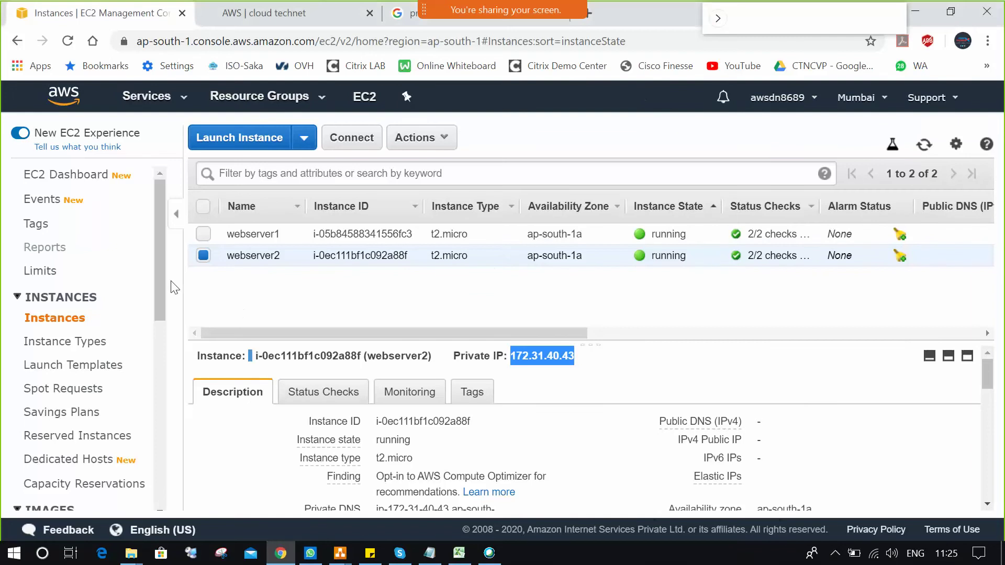
# Step: Review the inbound rules of the default security group sg-26cce645 and return to the instances list
pyautogui.moveTo(162, 289); pyautogui.dragTo(184, 444)
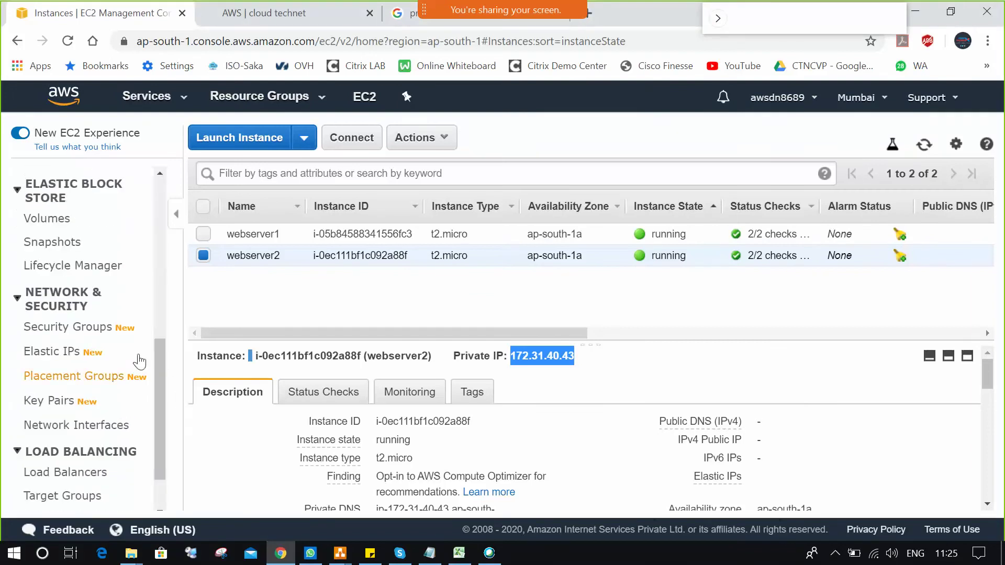
pyautogui.click(126, 329)
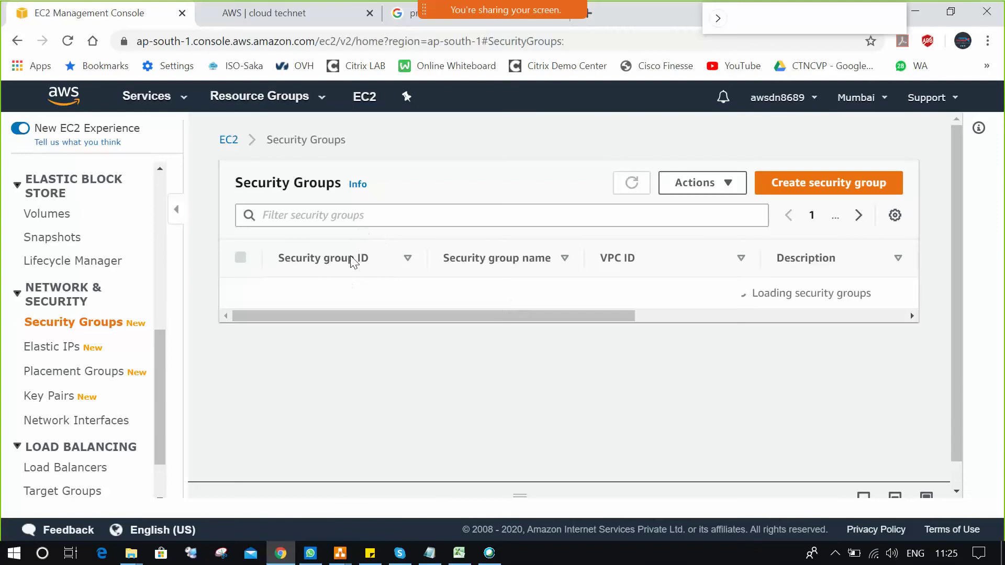
pyautogui.click(308, 293)
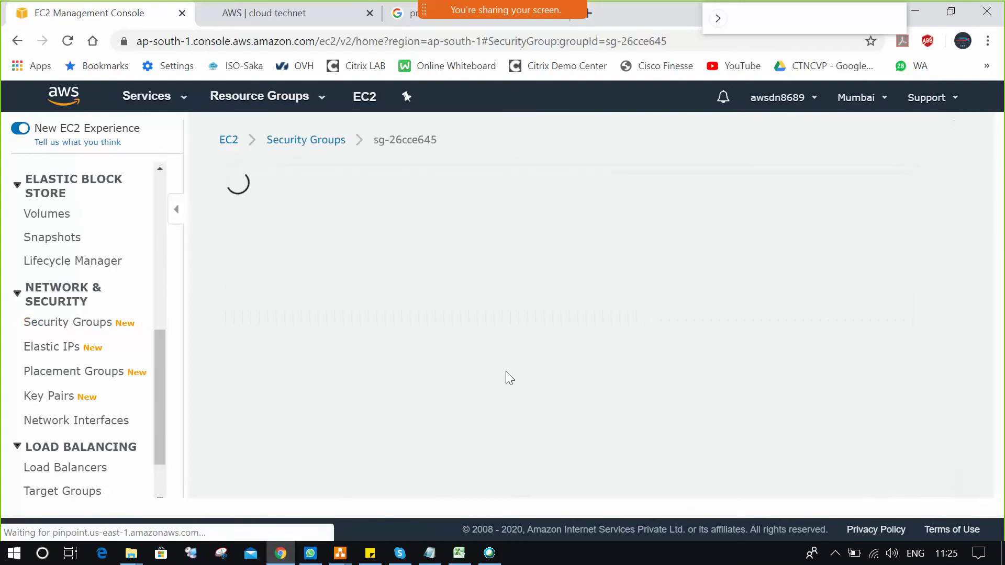
pyautogui.scroll(-5, 459, 346)
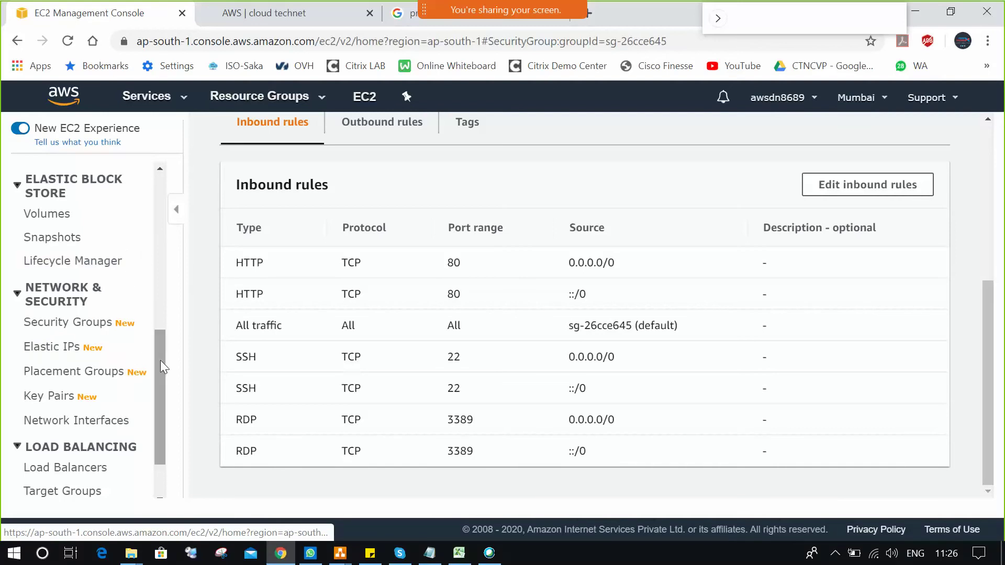
pyautogui.scroll(8, 159, 360)
pyautogui.click(57, 287)
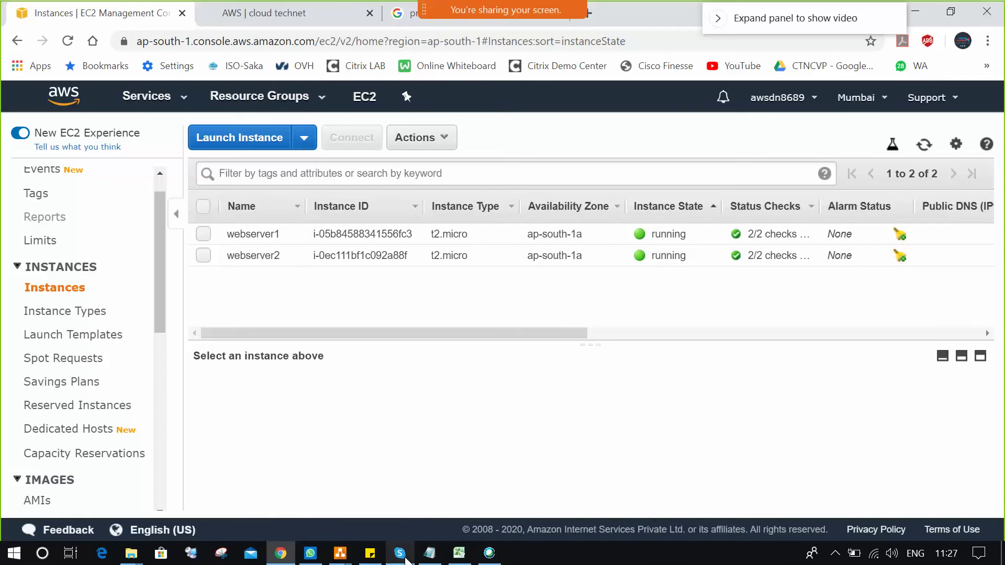
# Step: Switch to the draw.io diagram with the two web servers and extend the AP-SOUTH-1A zone box downward inside the MUMBAI region
pyautogui.click(341, 553)
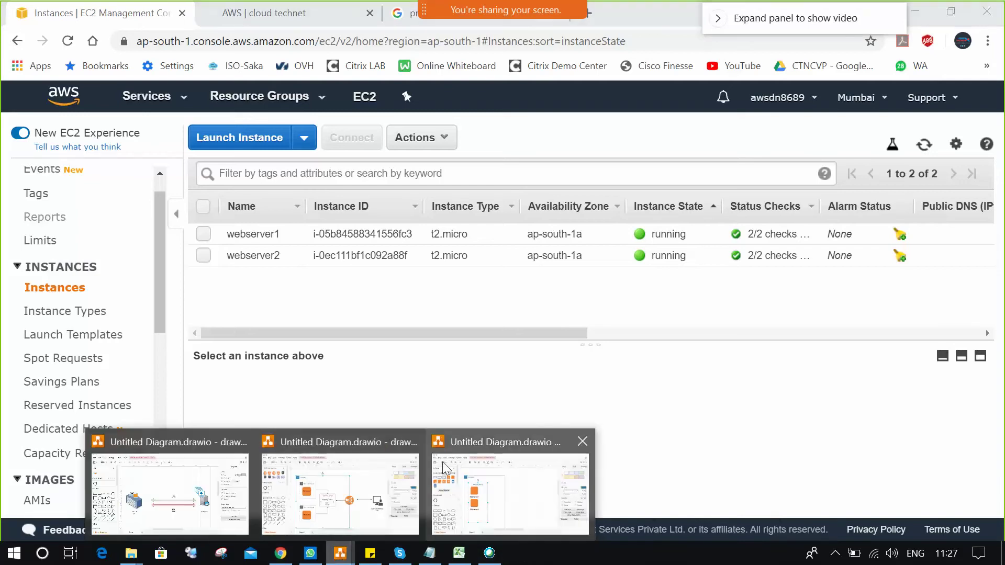
pyautogui.click(502, 445)
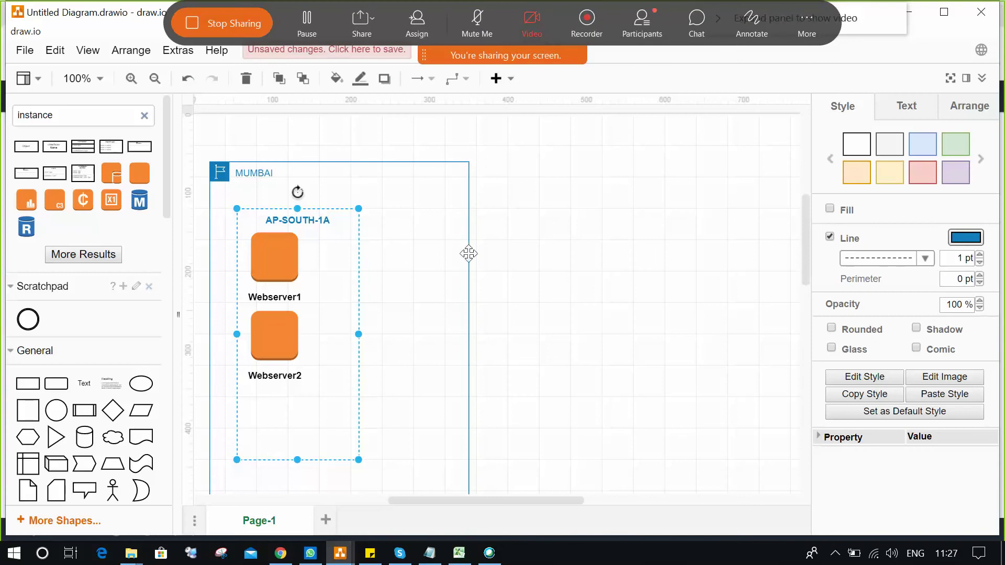
pyautogui.scroll(-2, 647, 397)
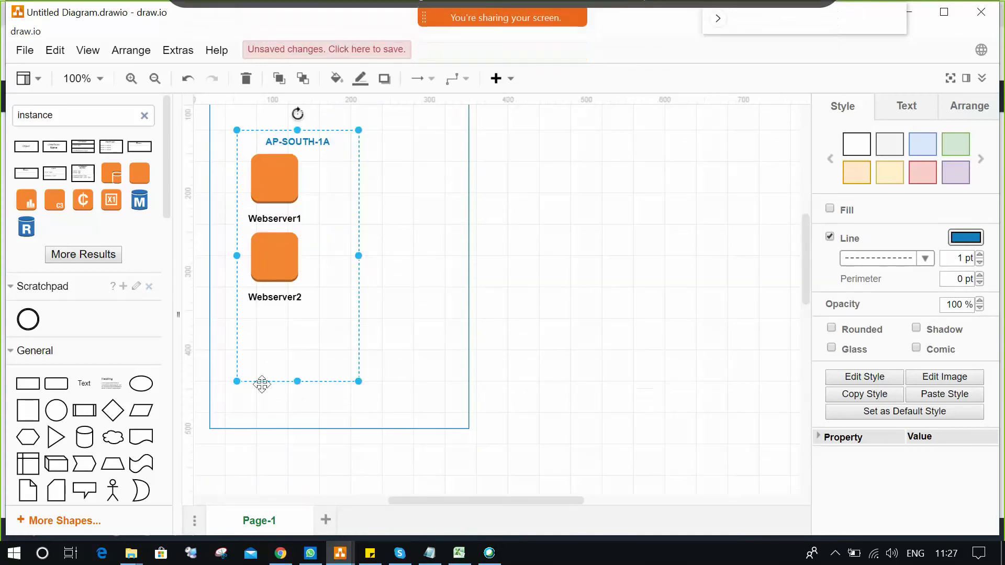
pyautogui.moveTo(297, 381); pyautogui.dragTo(301, 406)
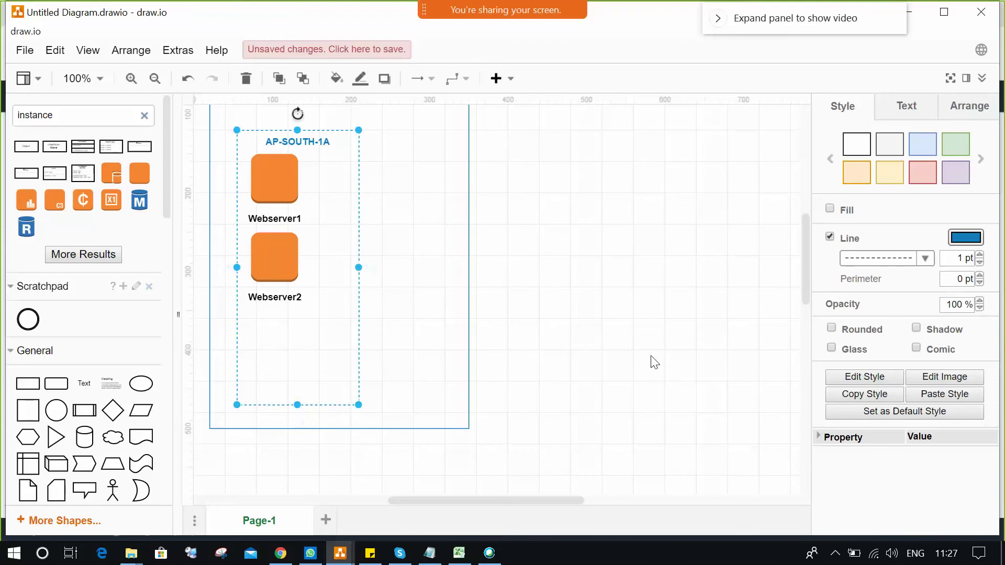
pyautogui.click(663, 356)
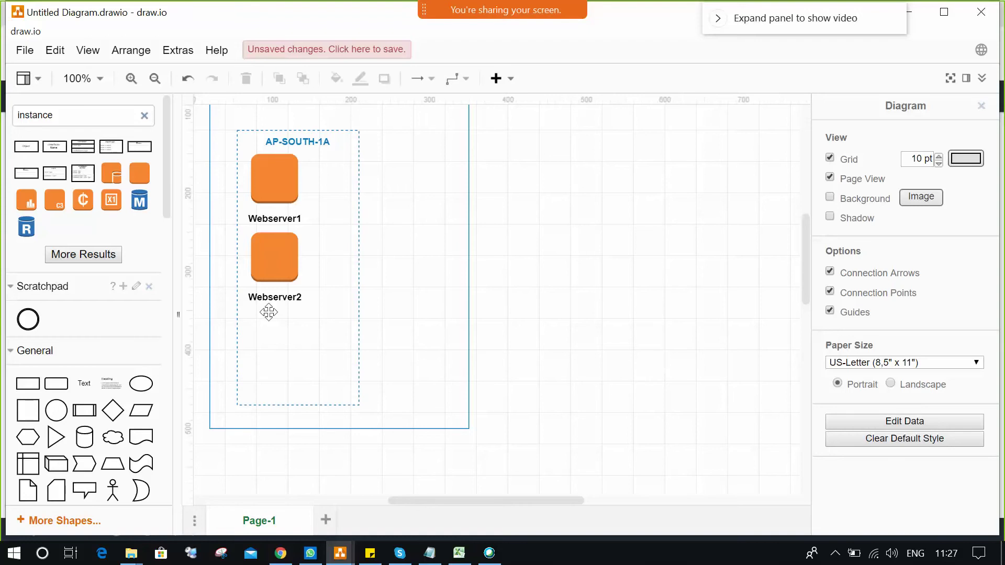
# Step: Add a copy of the server icon and its label below Webserver2 and rename the copied label "Jumpserver"
pyautogui.click(277, 188)
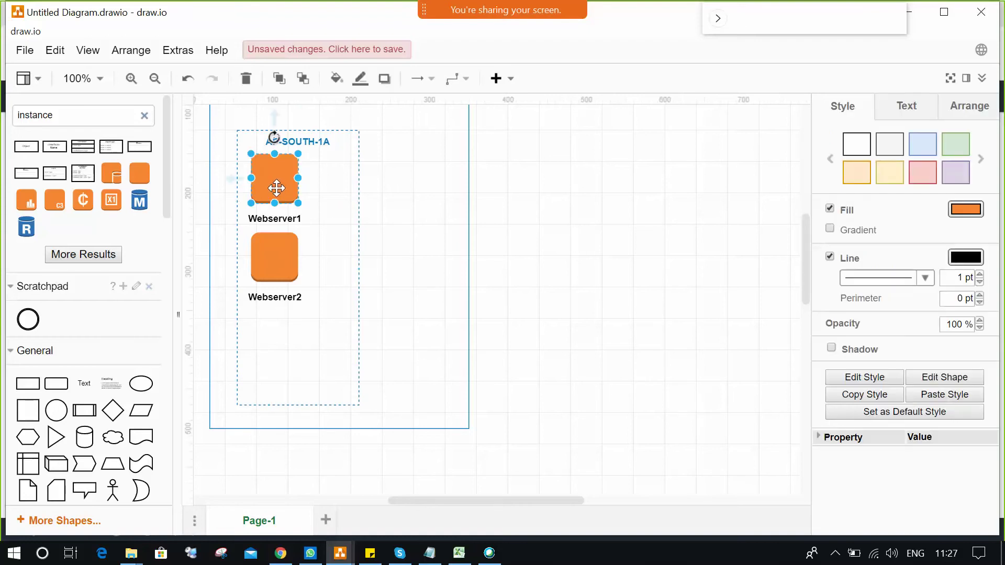
pyautogui.moveTo(276, 188); pyautogui.dragTo(277, 343)
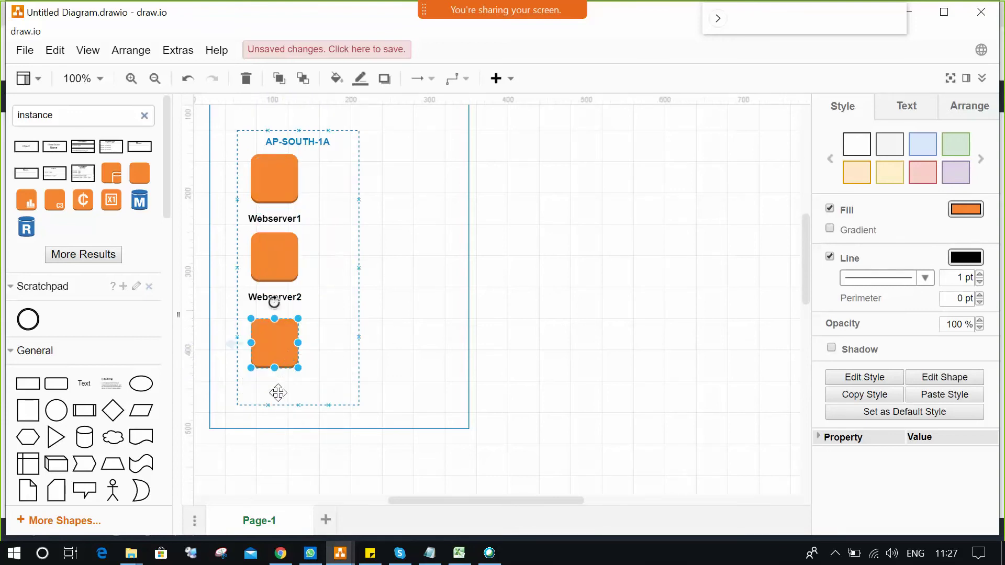
pyautogui.click(283, 297)
pyautogui.moveTo(283, 296); pyautogui.dragTo(278, 385)
pyautogui.doubleClick(277, 383)
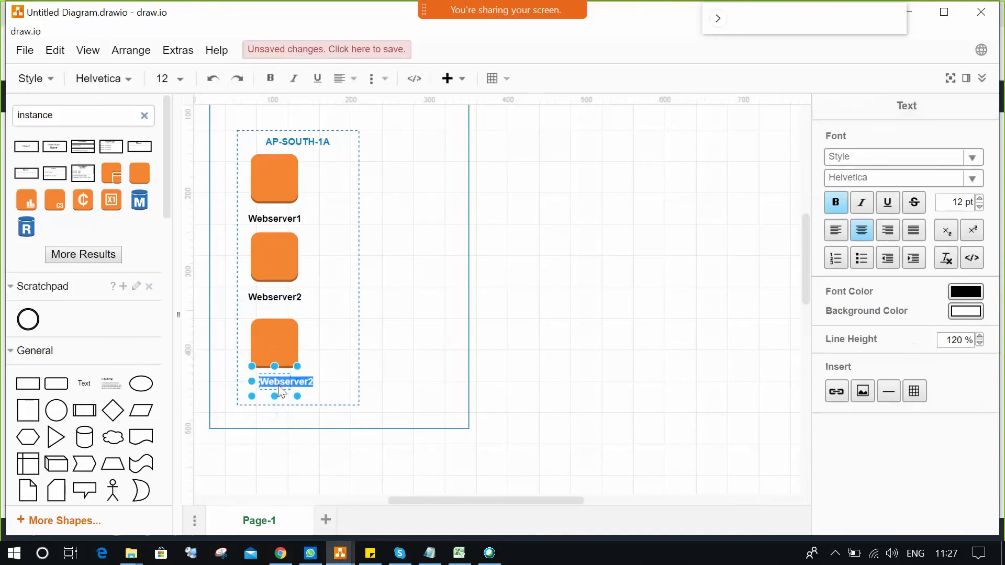
pyautogui.write('Jumpserver')
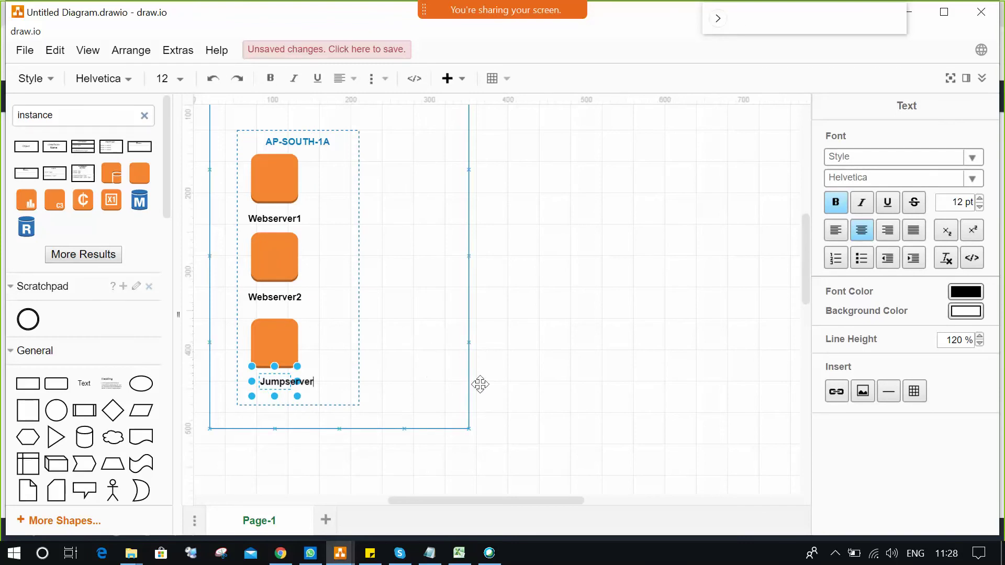
pyautogui.click(547, 371)
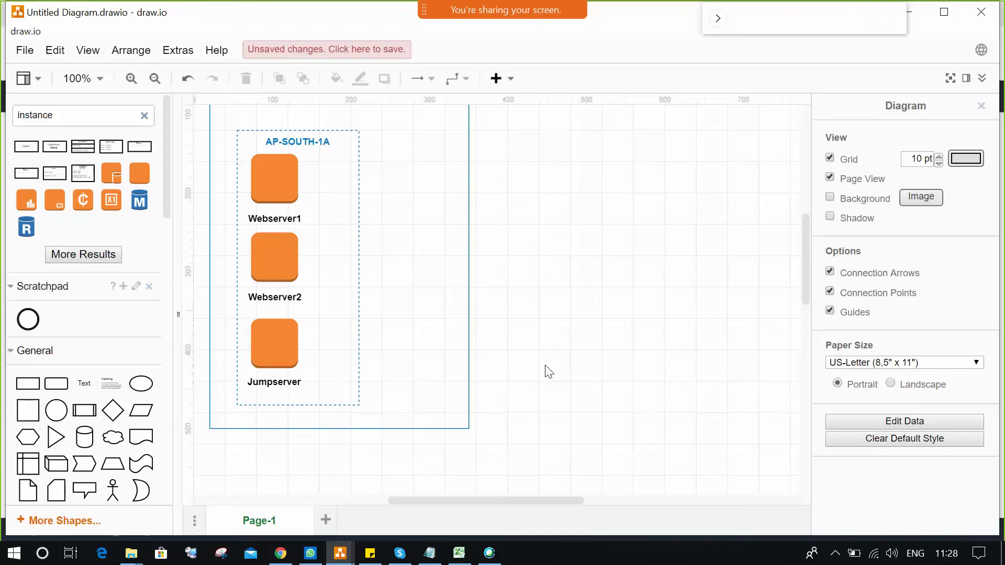
# Step: Switch to the EC2 console, start launching a new instance, and choose the Microsoft Windows Server 2019 Base AMI by searching for "windows"
pyautogui.moveTo(520, 23)
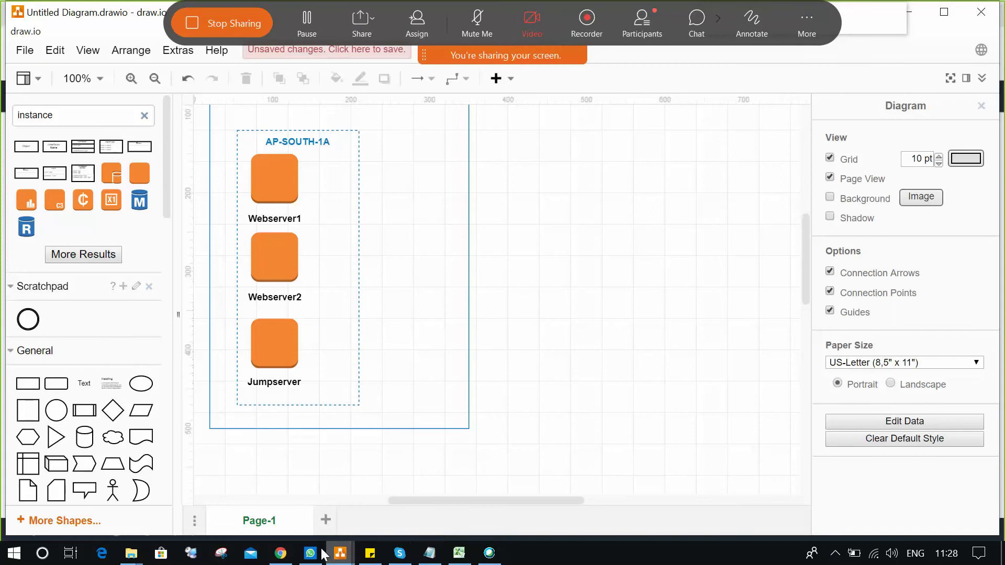
pyautogui.moveTo(358, 554)
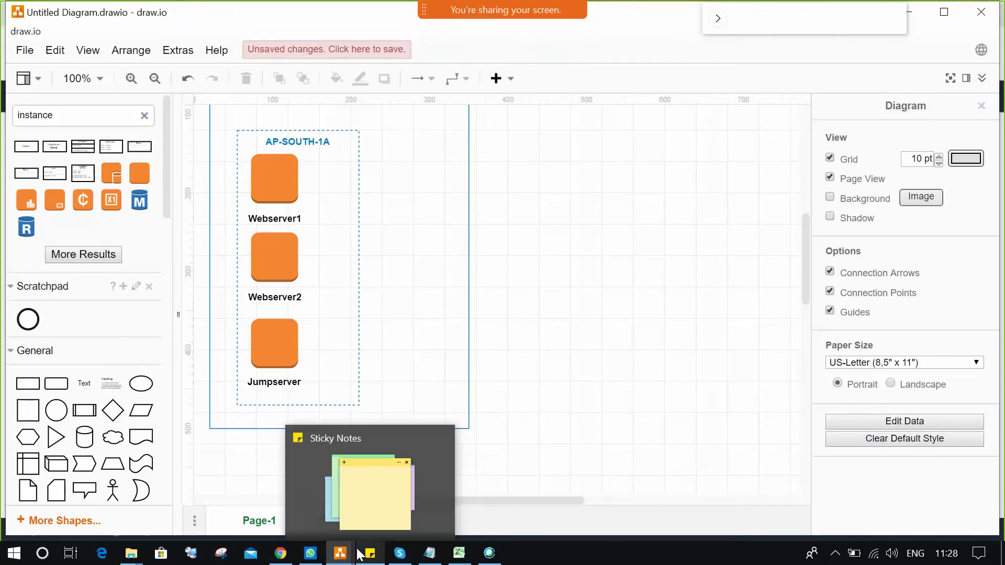
pyautogui.click(281, 553)
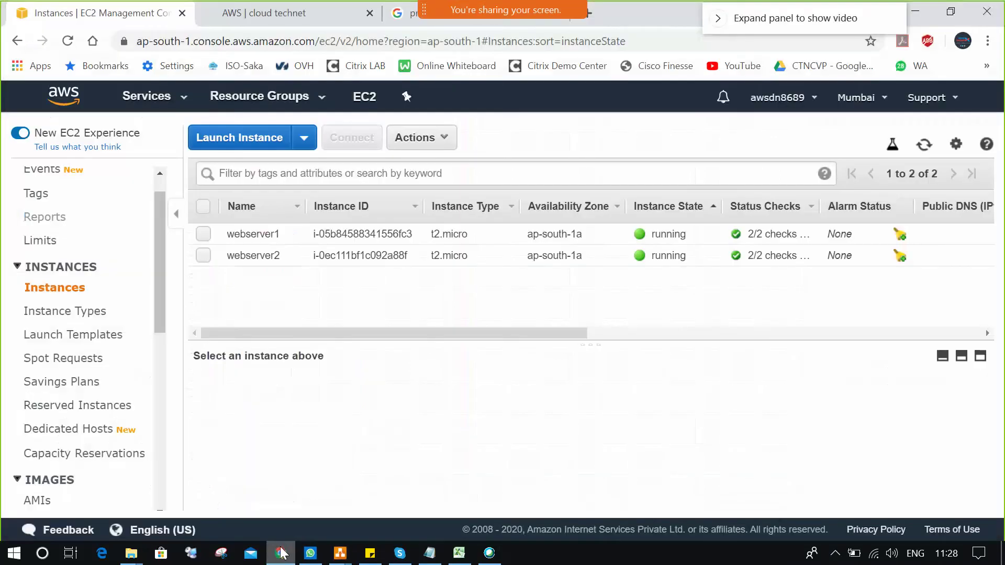
pyautogui.click(261, 139)
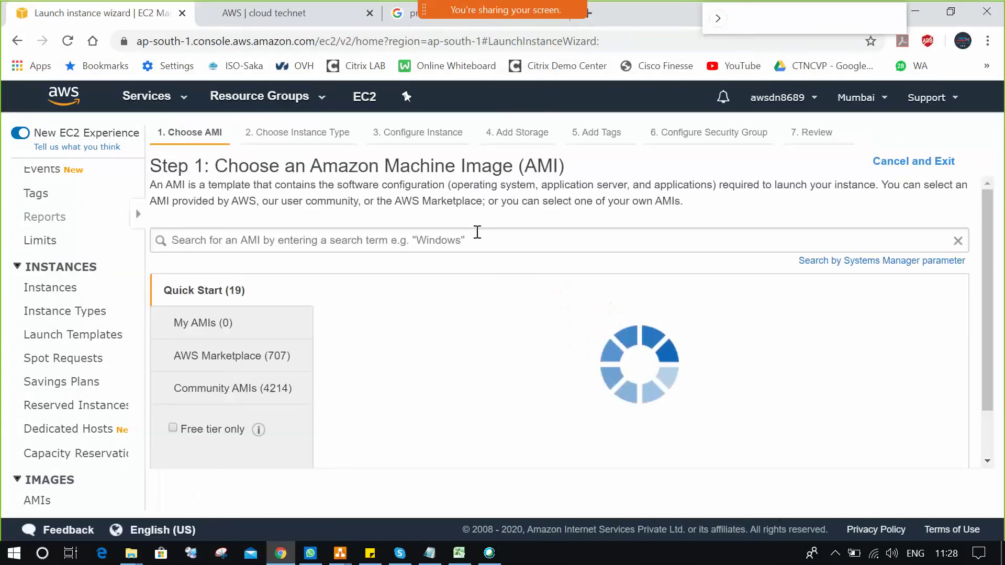
pyautogui.click(402, 238)
pyautogui.write('w')
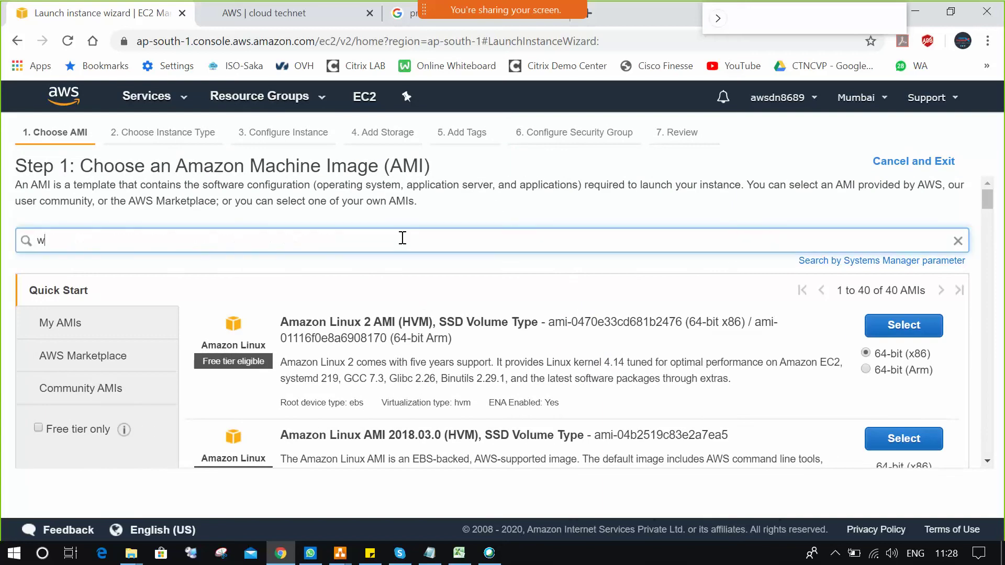
pyautogui.write('indows')
pyautogui.press('Return')
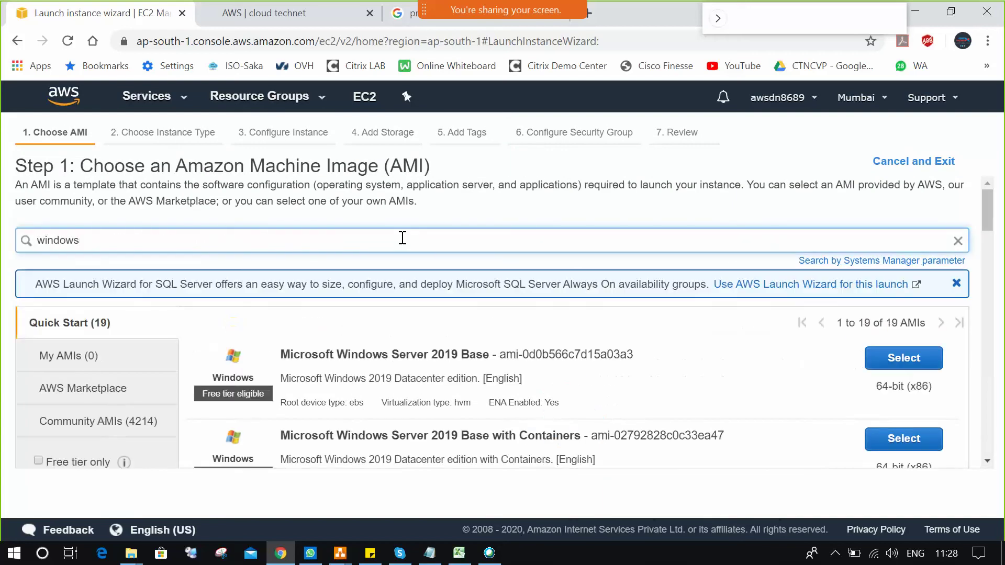
pyautogui.click(896, 365)
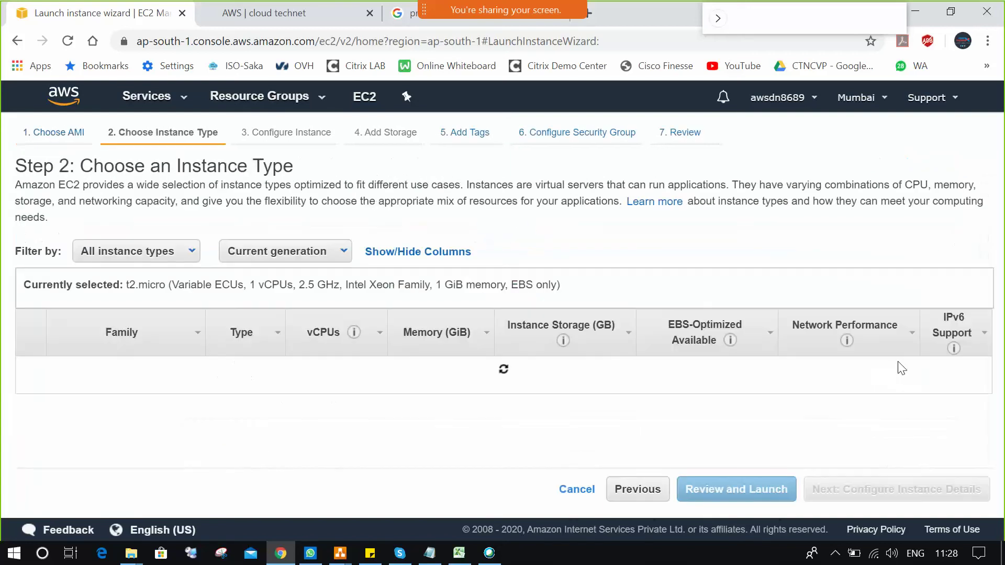
# Step: Keep the t2.micro type and default storage, and place the instance in the default ap-south-1a subnet
pyautogui.click(884, 496)
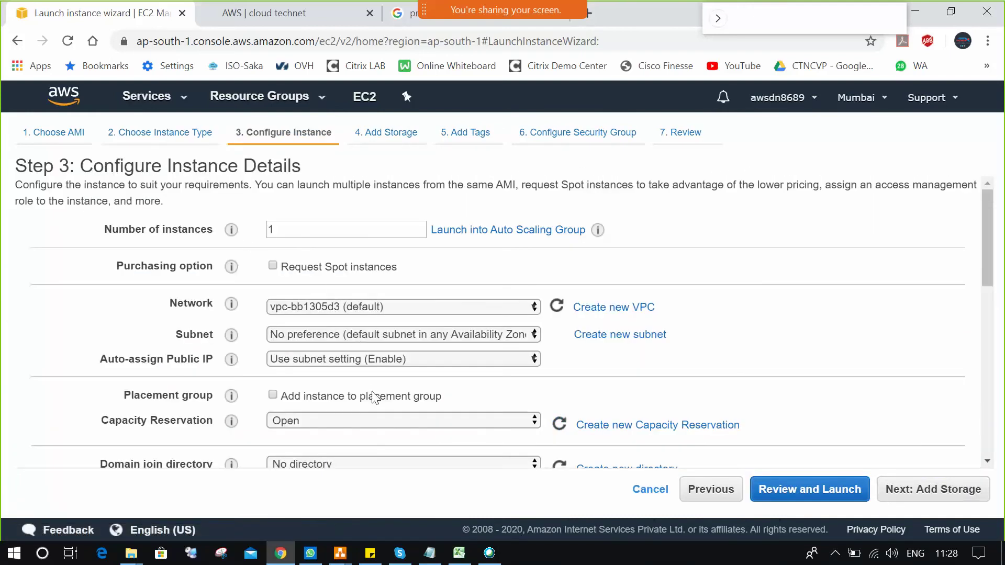
pyautogui.click(472, 338)
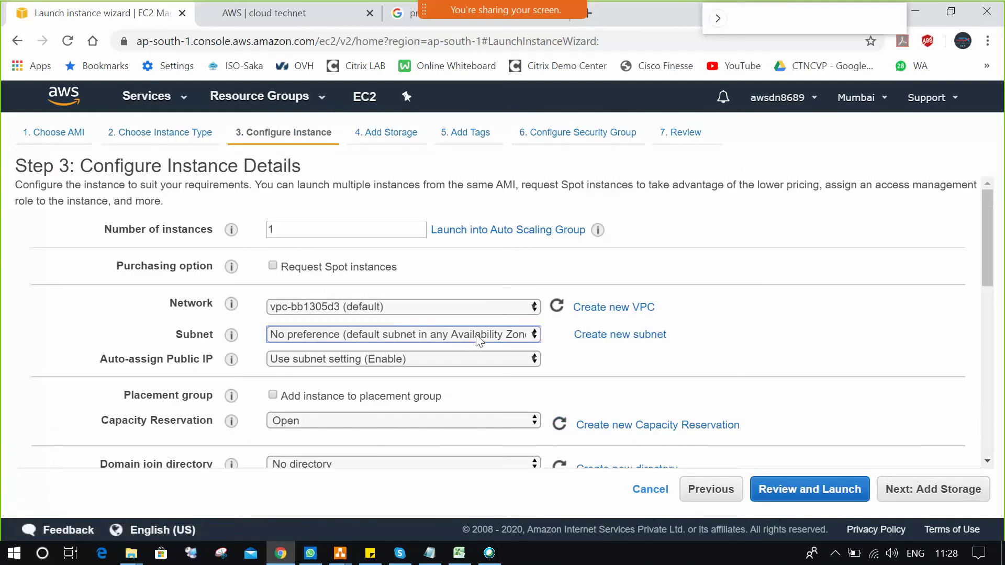
pyautogui.click(461, 376)
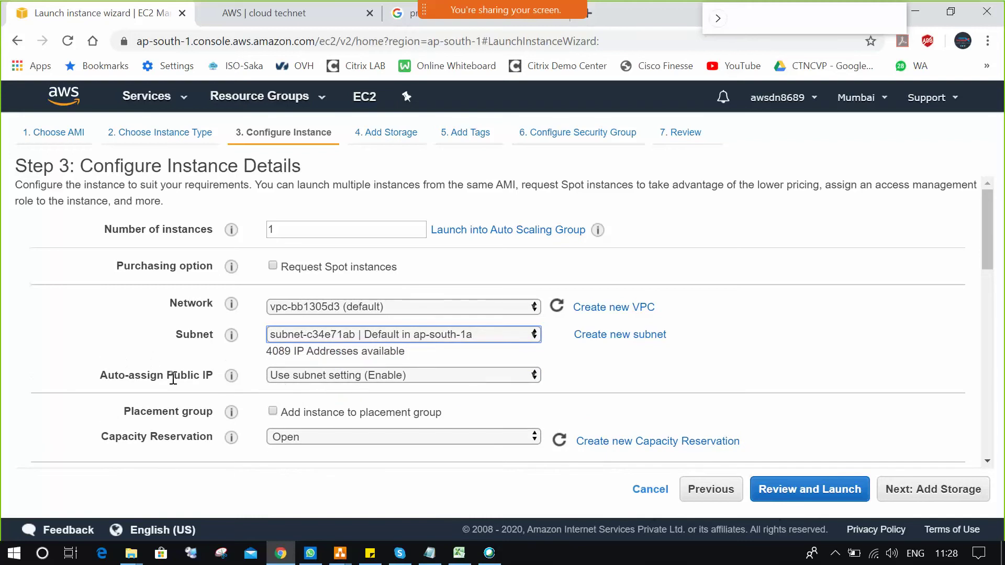
pyautogui.click(940, 491)
pyautogui.click(941, 492)
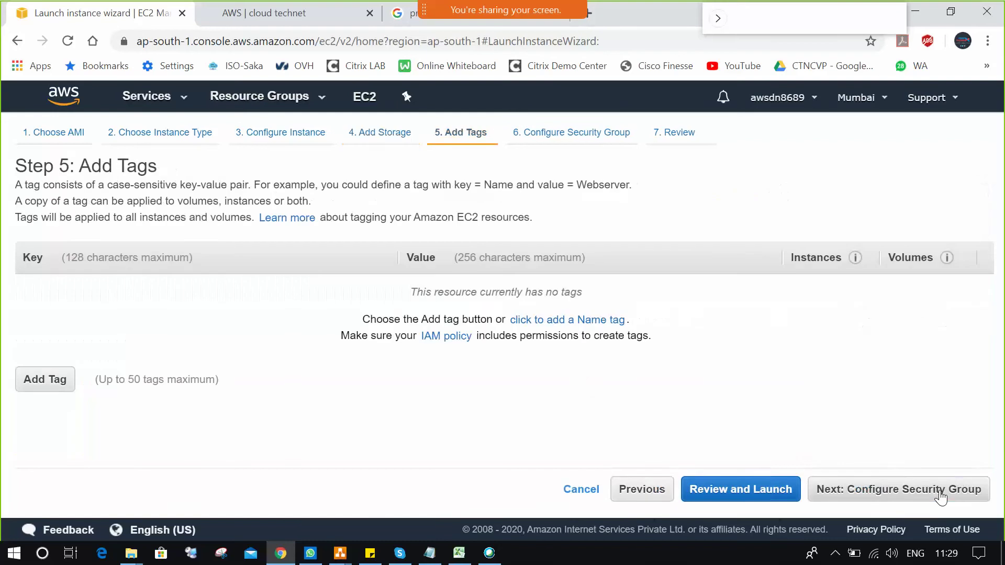
# Step: Add a tag with key "Name" and value "jumpserver", and continue to the security group configuration
pyautogui.click(39, 376)
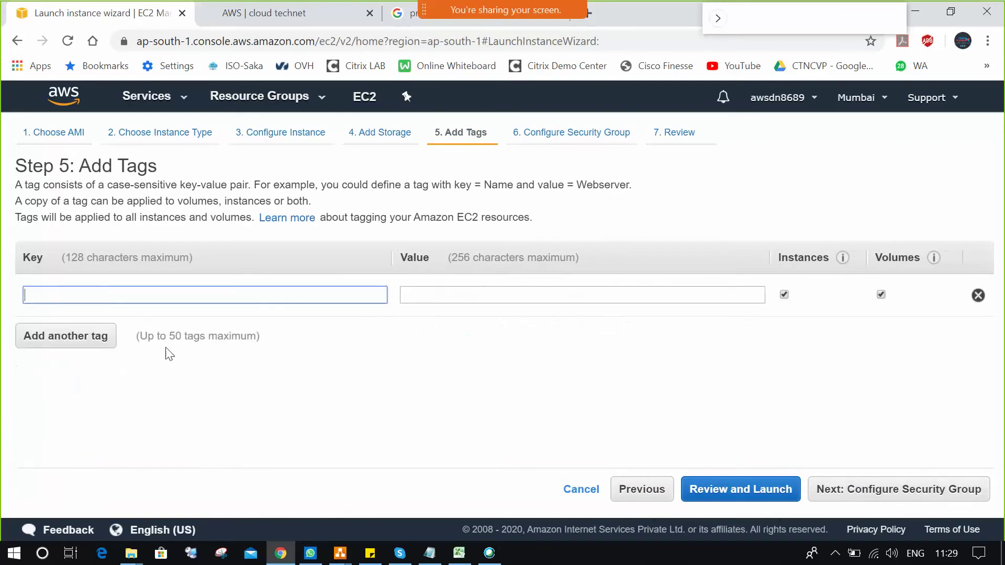
pyautogui.write('Name')
pyautogui.press('Tab')
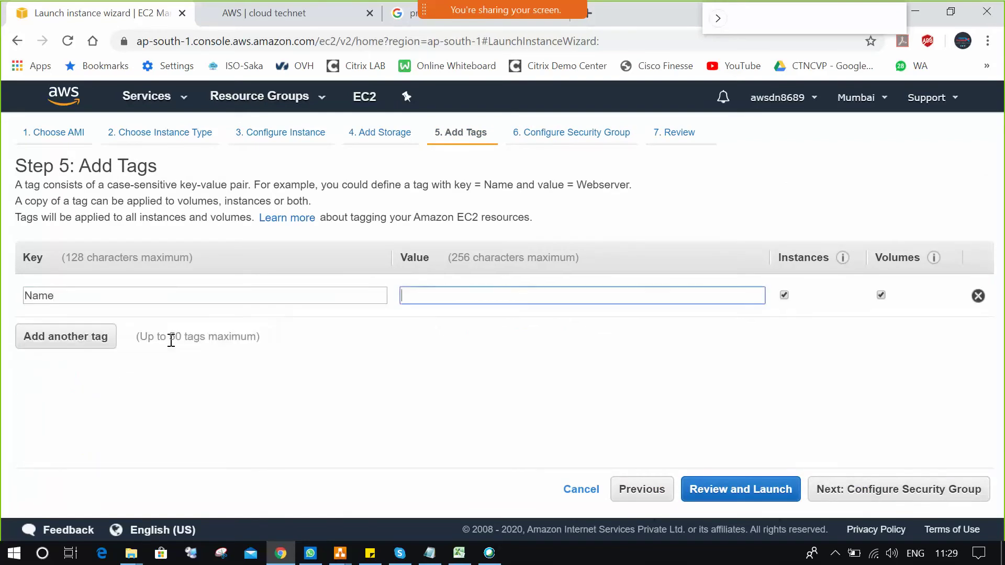
pyautogui.write('jumpserver')
pyautogui.click(861, 492)
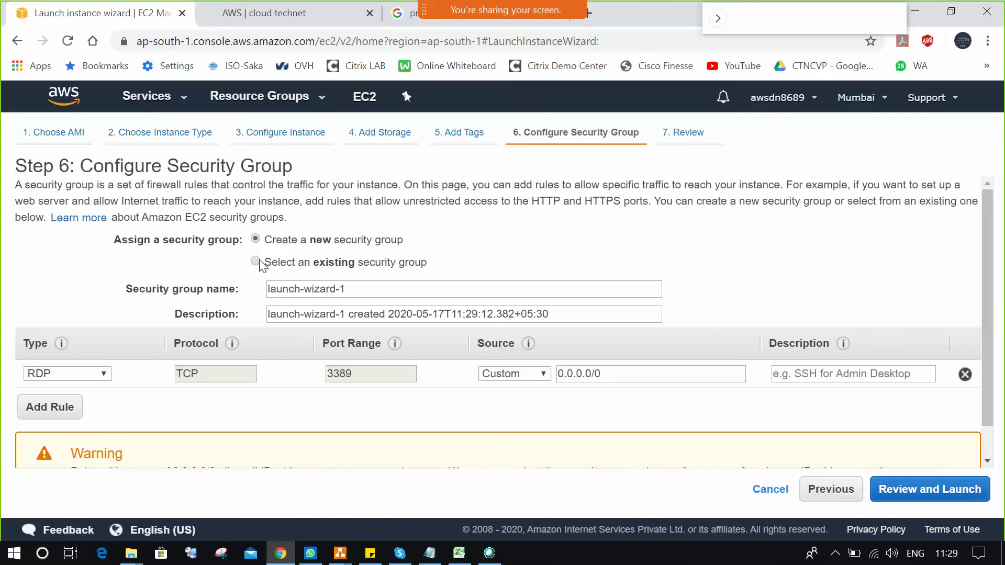
# Step: Assign the existing default security group to the instance and proceed through the review to launching it
pyautogui.click(255, 262)
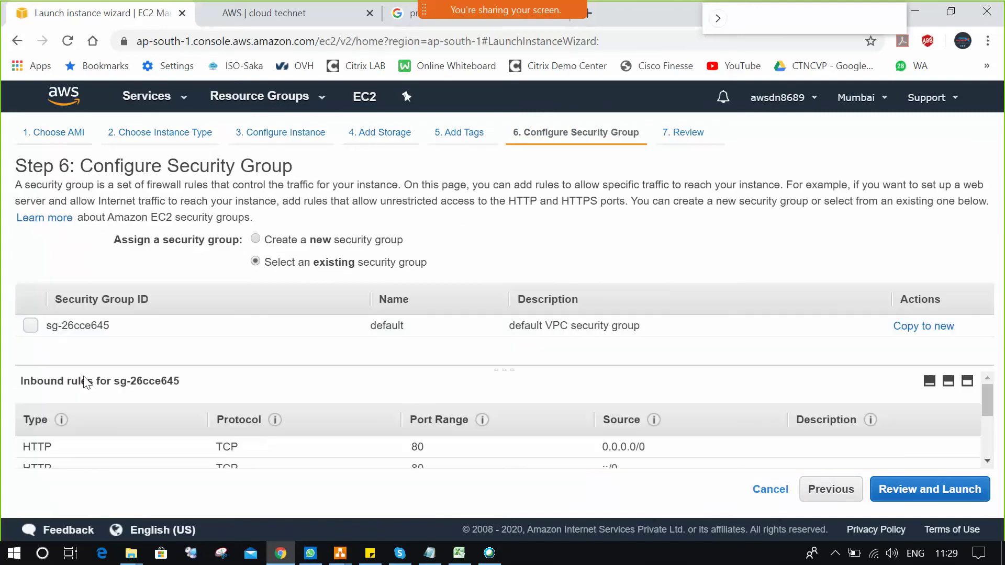
pyautogui.click(31, 325)
pyautogui.click(963, 494)
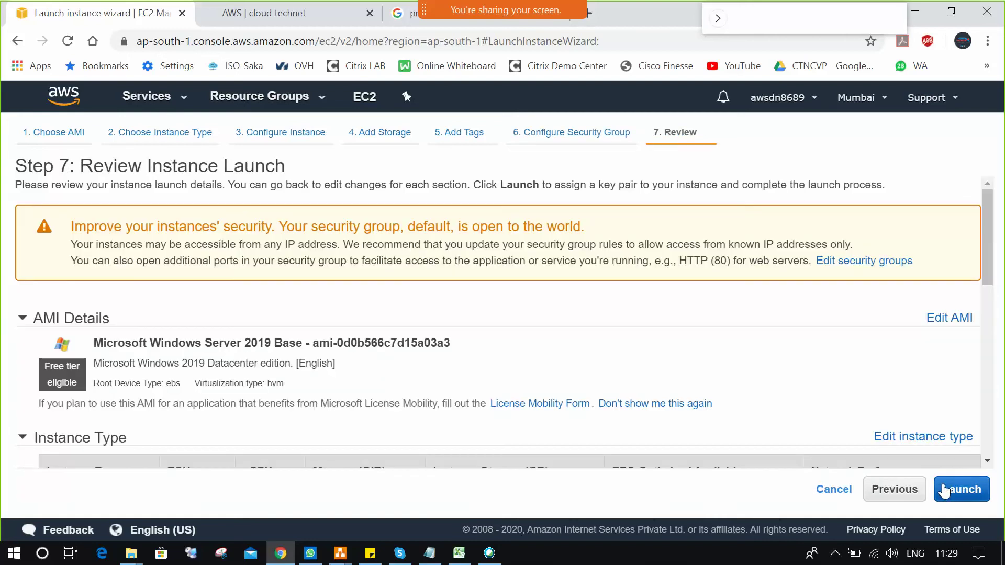
pyautogui.click(962, 487)
# Step: Choose the existing key pair AWSWIN7pm, acknowledge access to its private key file, and launch the instance
pyautogui.click(385, 365)
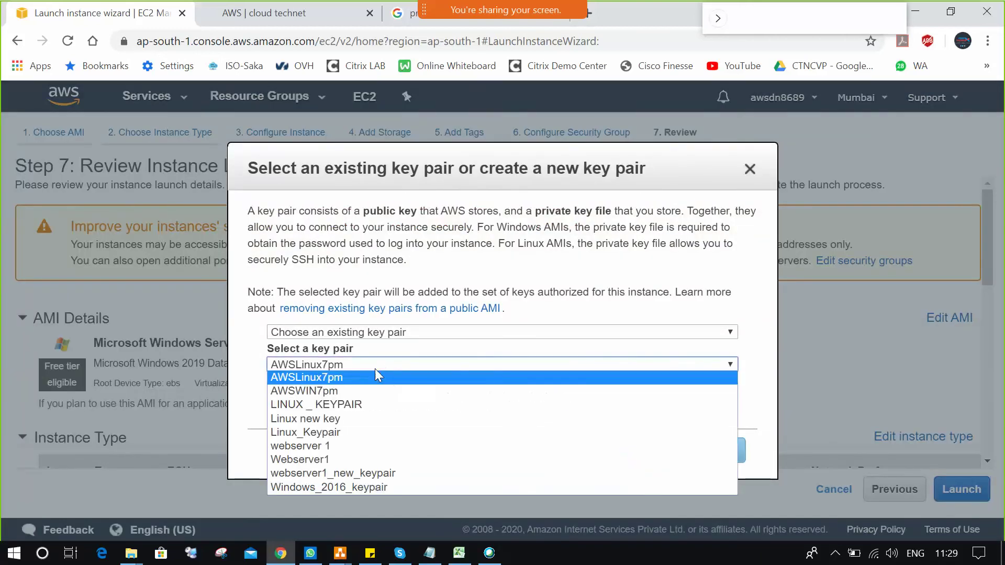
pyautogui.click(349, 392)
pyautogui.click(273, 388)
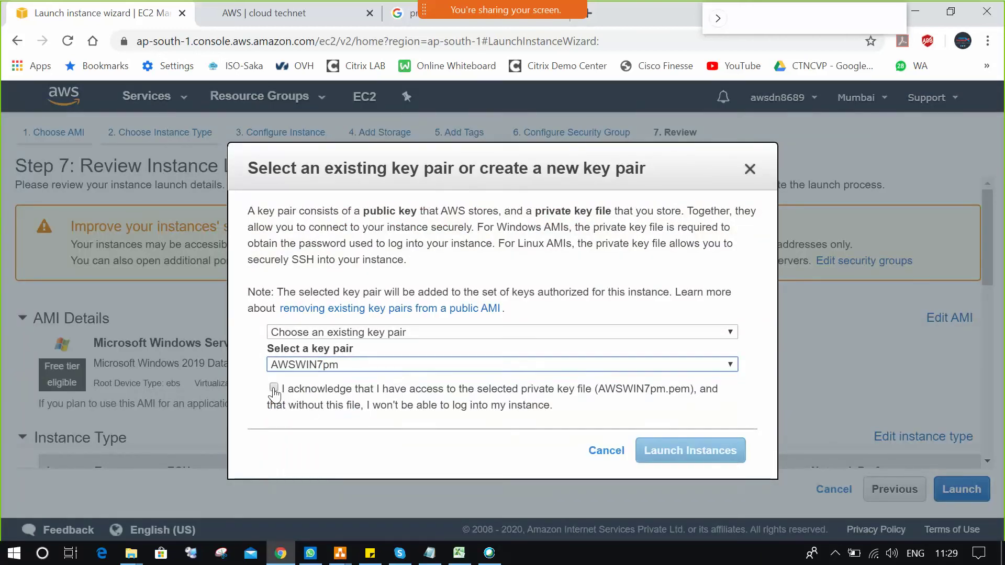
pyautogui.click(686, 451)
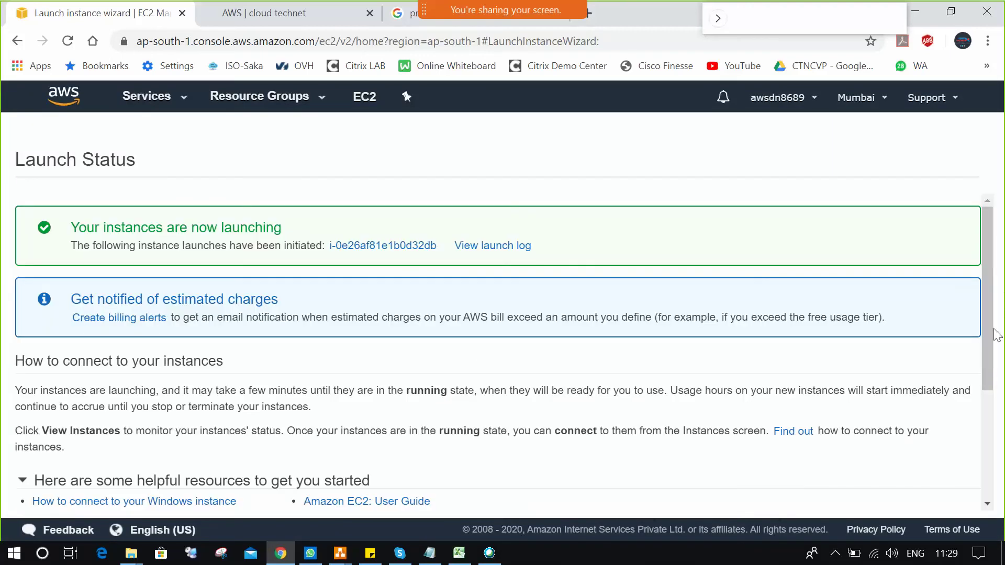
# Step: Open the EC2 instances list from the launch status page and refresh it to check the jumpserver's state
pyautogui.scroll(-5, 994, 337)
pyautogui.click(945, 495)
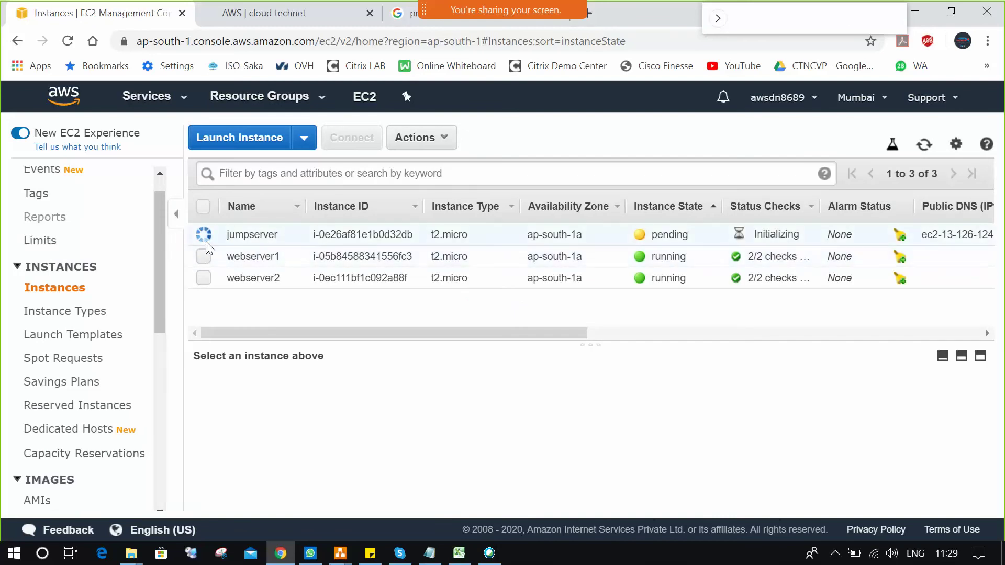
pyautogui.click(925, 146)
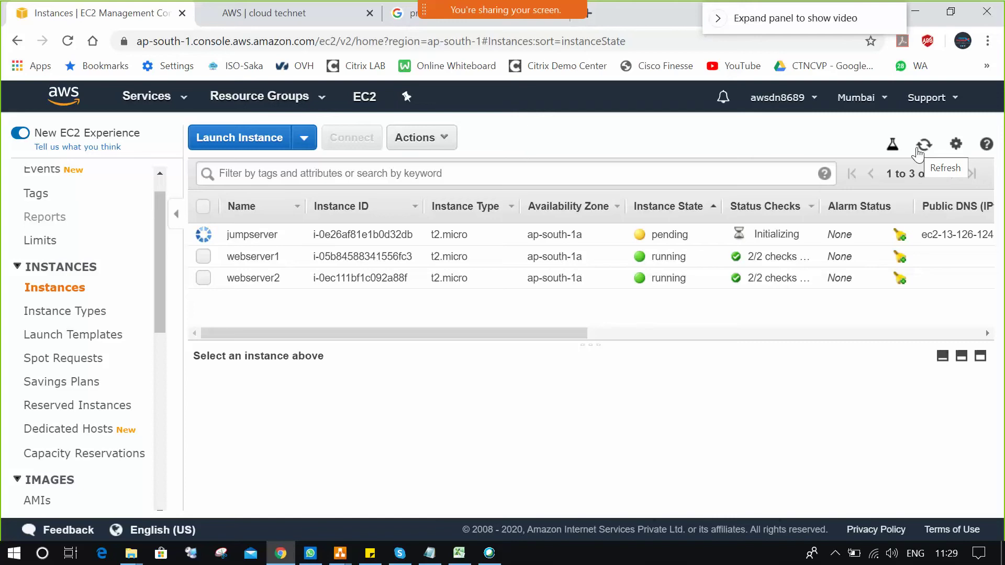
pyautogui.click(925, 149)
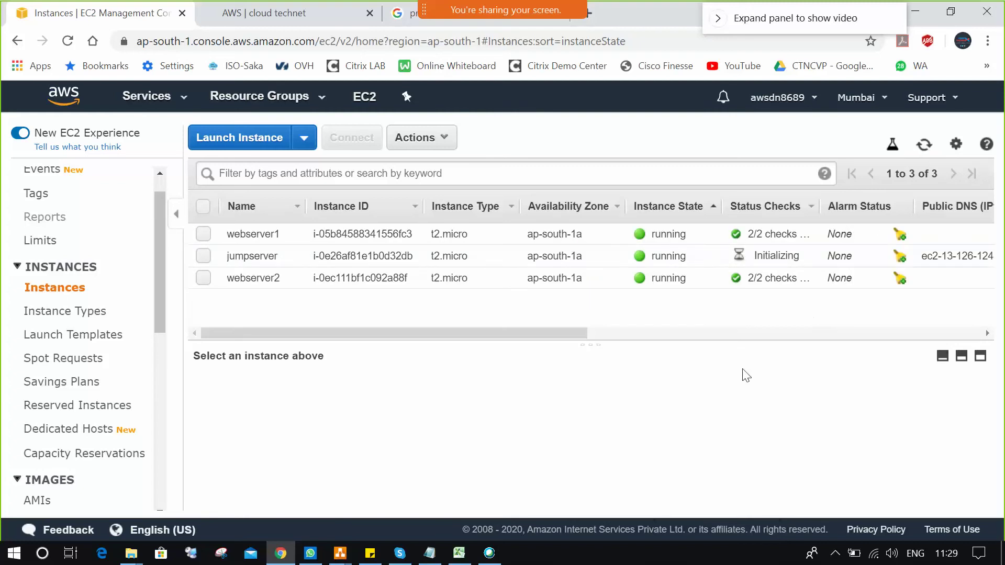
# Step: Try to retrieve the default Windows administrator password of the jumpserver instance
pyautogui.click(203, 256)
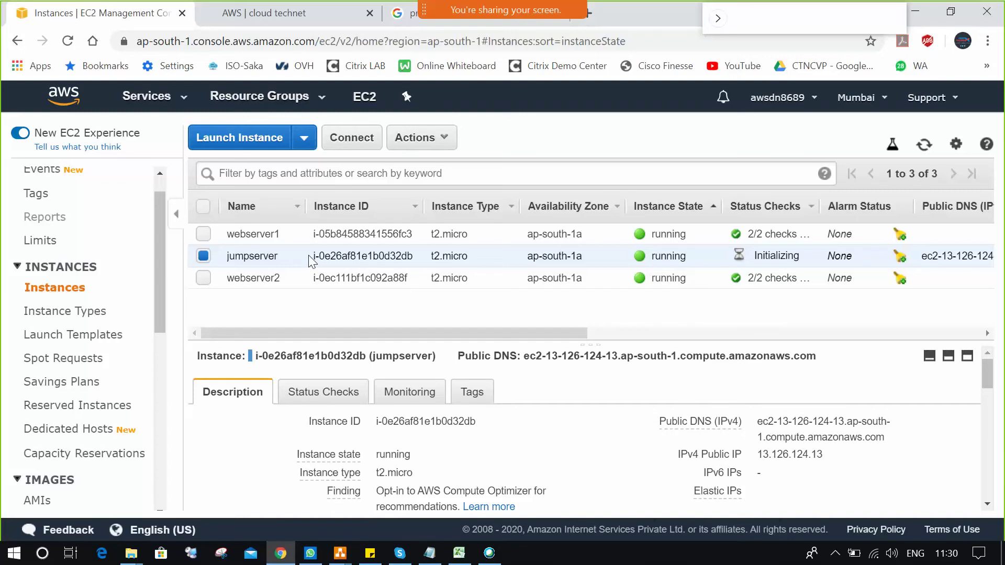
pyautogui.rightClick(355, 251)
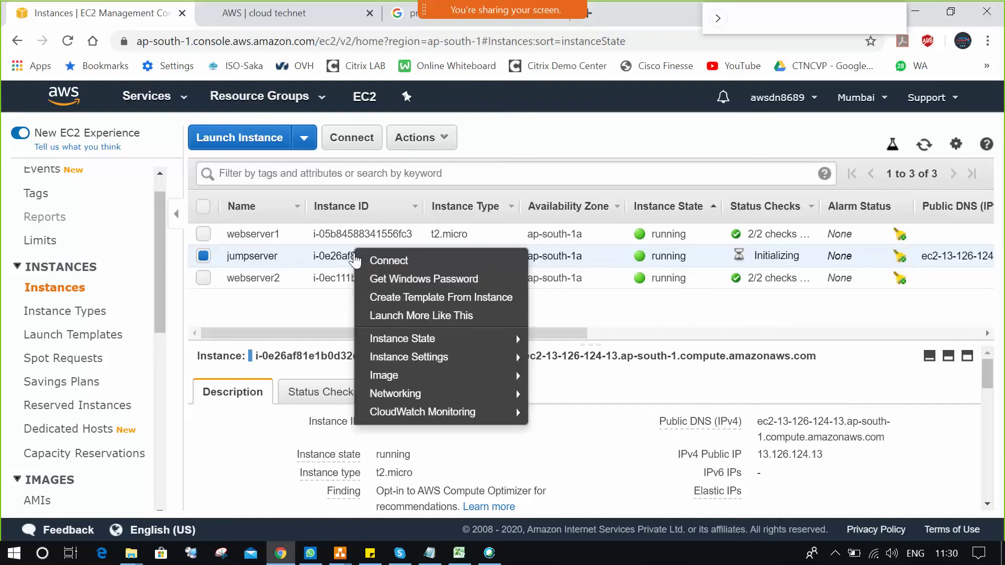
pyautogui.click(433, 279)
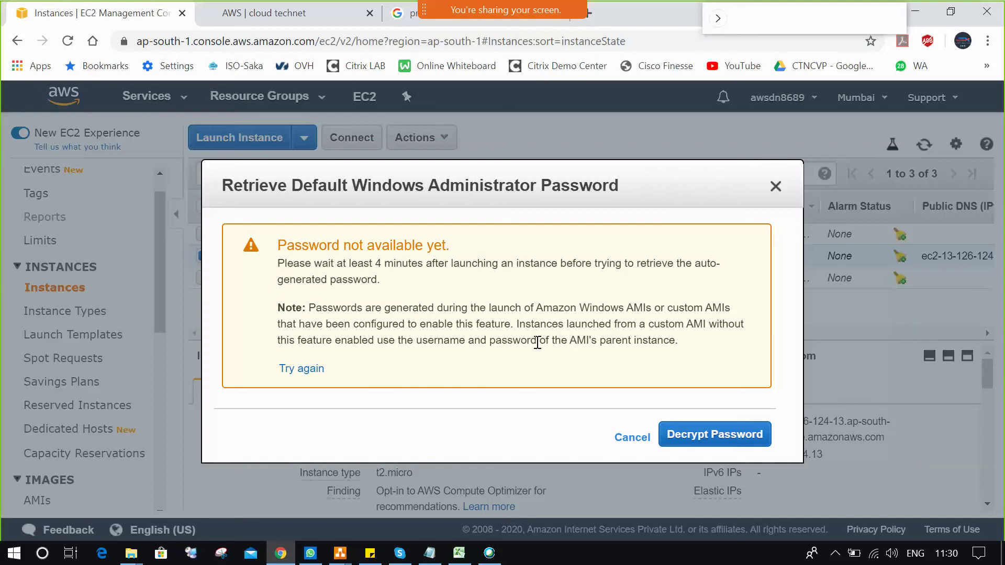
pyautogui.click(775, 187)
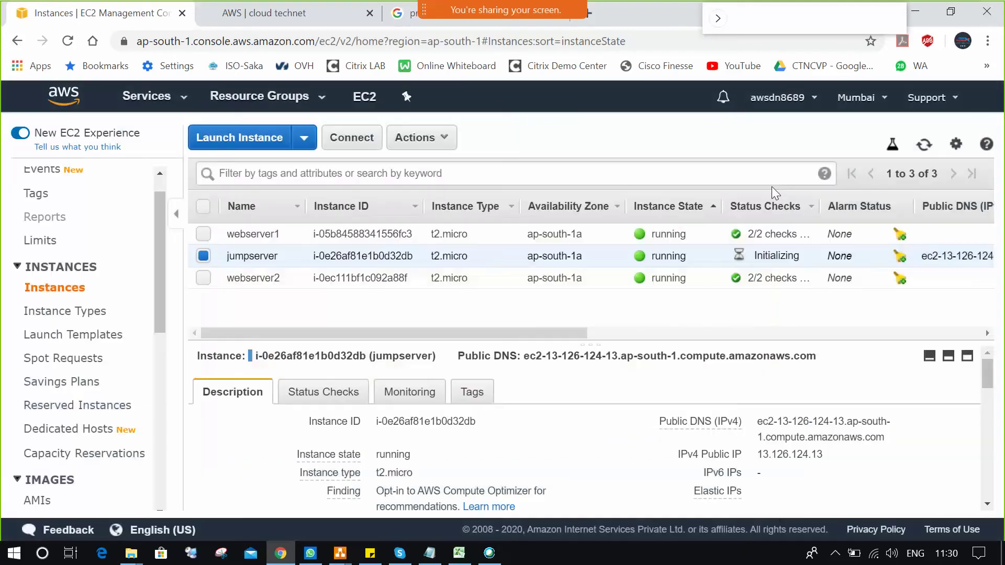
pyautogui.click(836, 553)
pyautogui.click(856, 429)
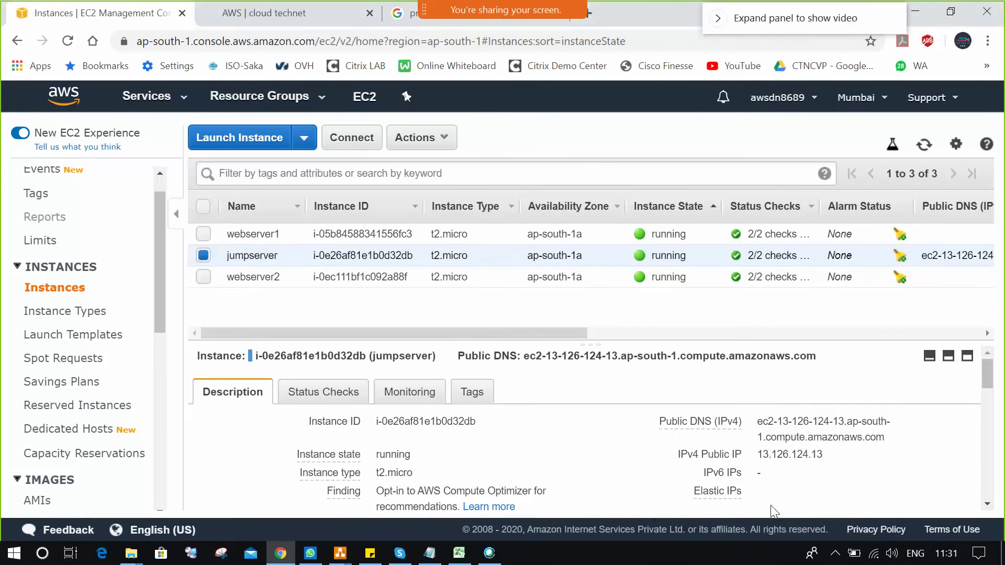
# Step: Decrypt the jumpserver's Windows administrator password with the key file AWSWIN7pm.pem from the Keypairs folder, and copy the password
pyautogui.rightClick(339, 255)
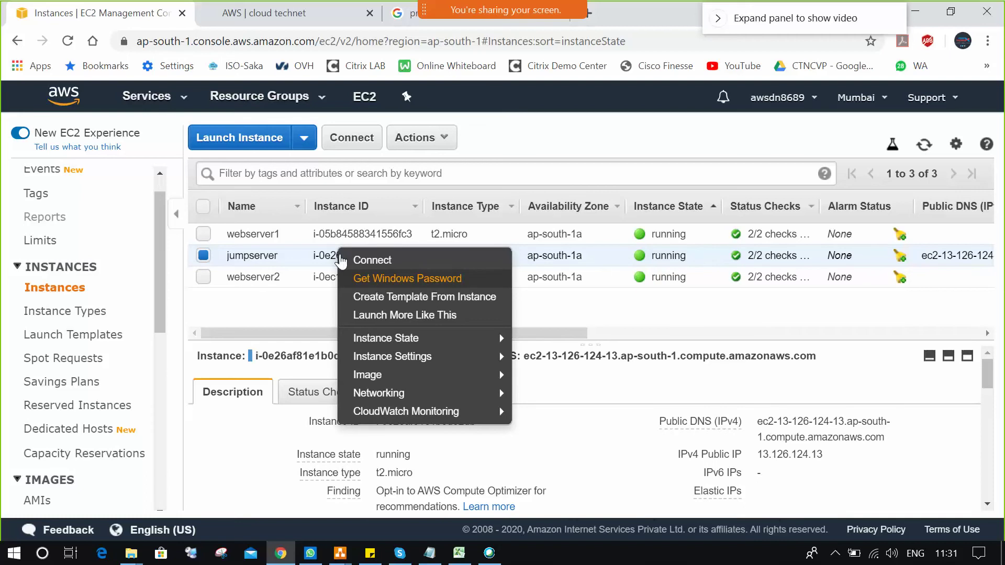
pyautogui.click(398, 278)
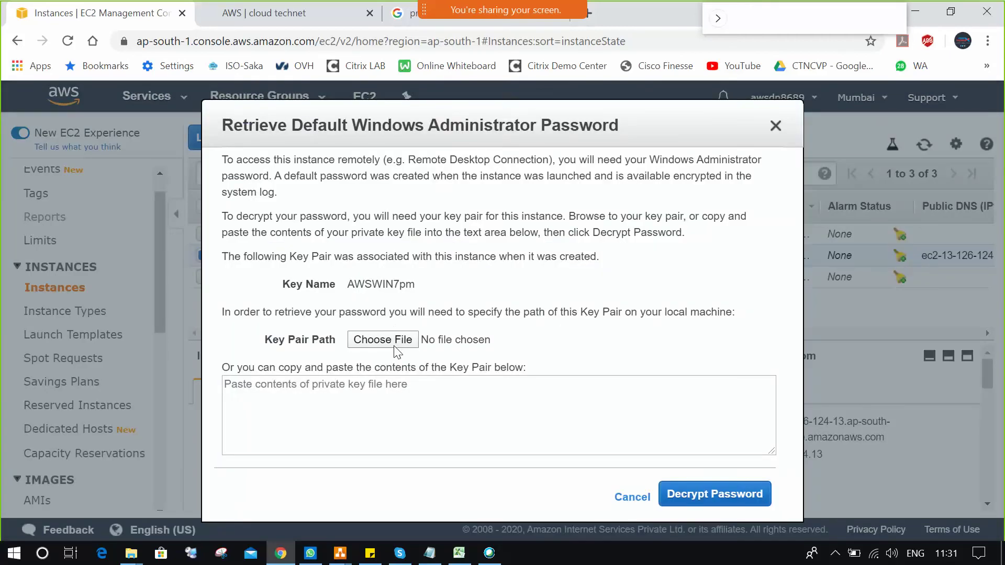
pyautogui.click(398, 341)
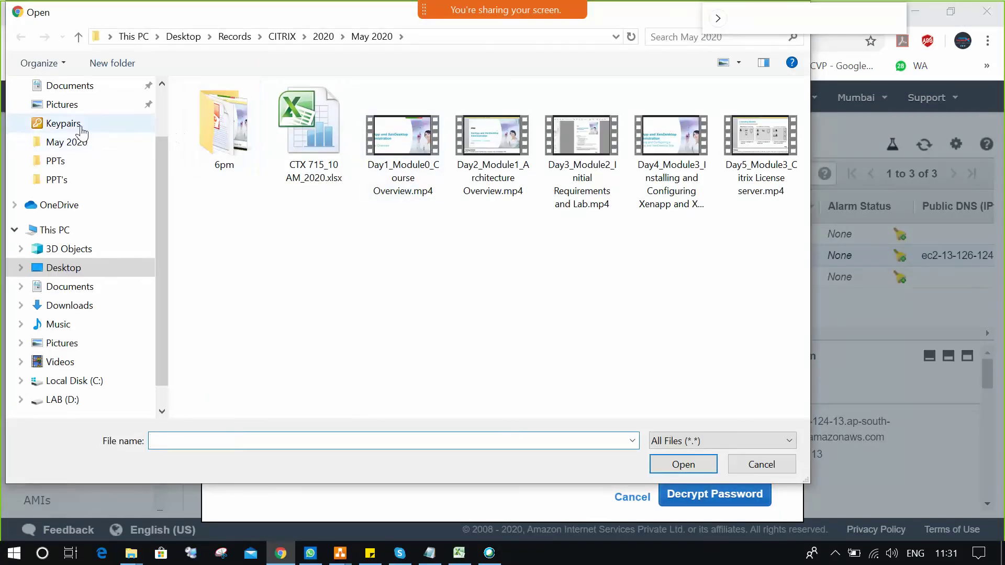
pyautogui.click(60, 123)
pyautogui.click(261, 145)
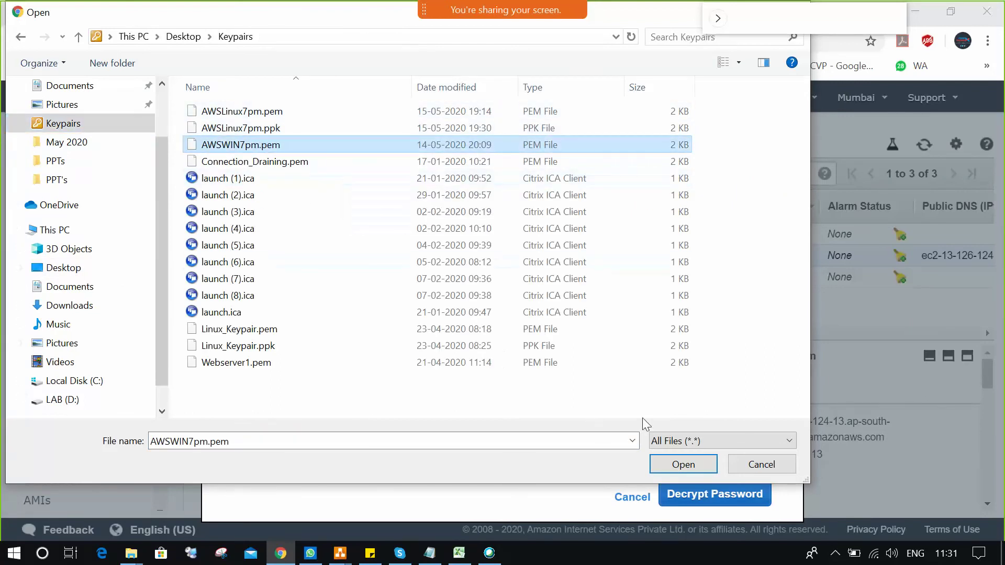
pyautogui.click(674, 472)
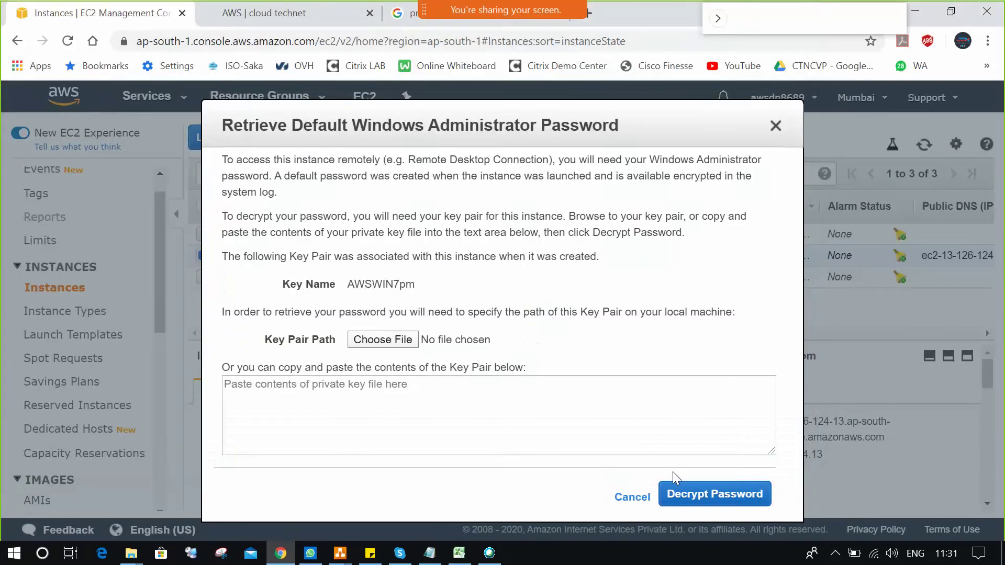
pyautogui.click(736, 498)
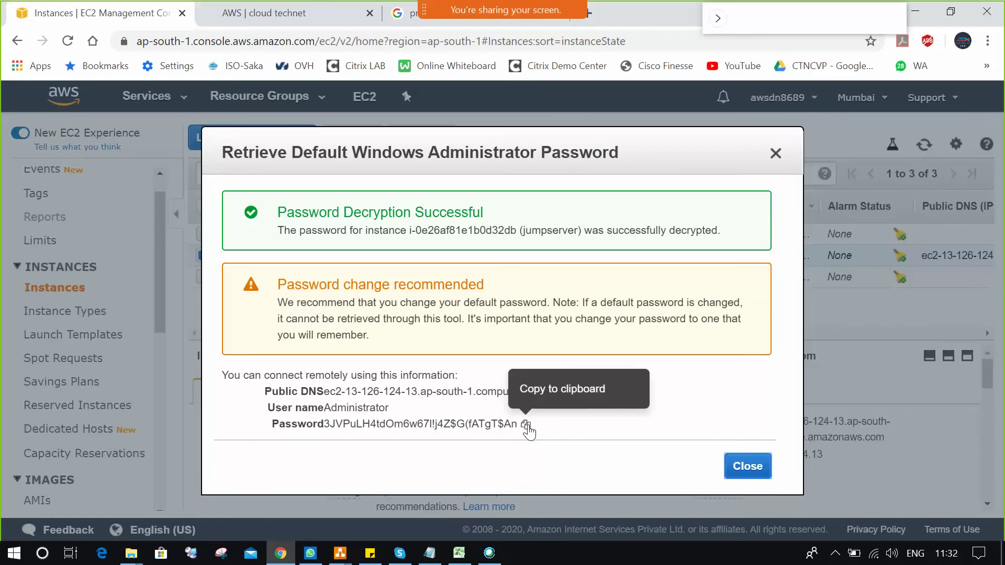
pyautogui.click(526, 426)
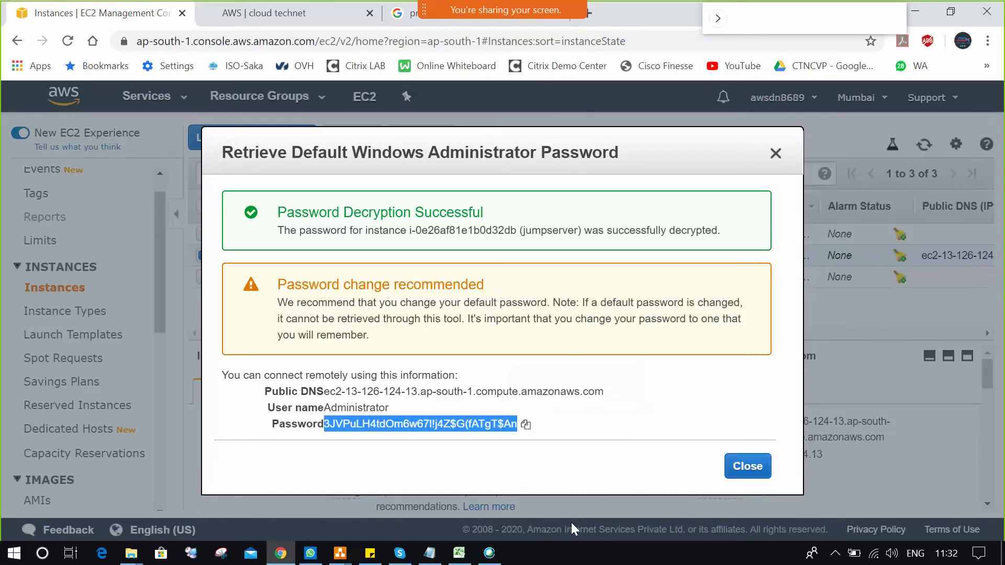
# Step: Open Remote Desktop Connection with mstsc, close the retrieved-password dialog, and connect to the jumpserver's public IP 13.126.124.13
pyautogui.press('super+r')
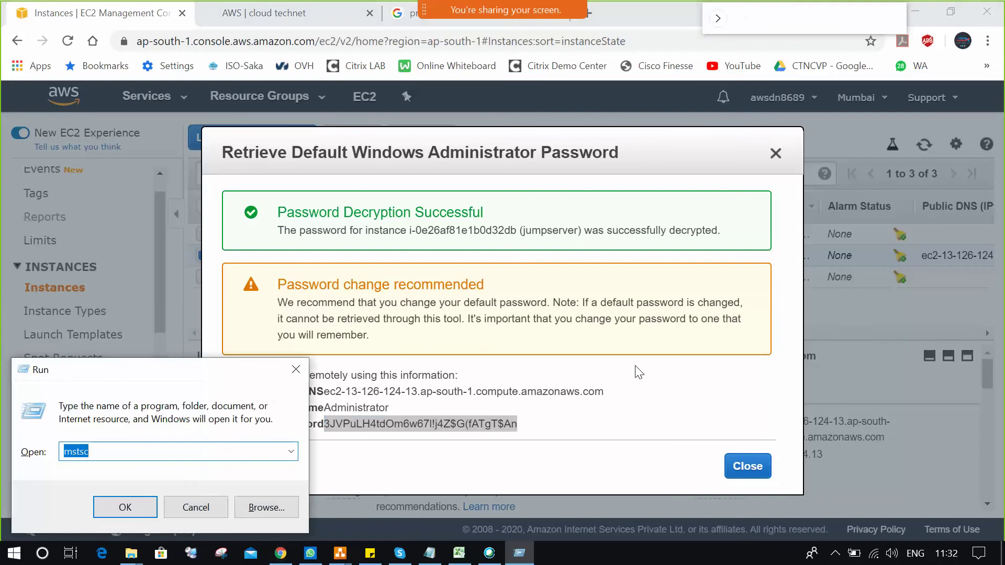
pyautogui.press('Return')
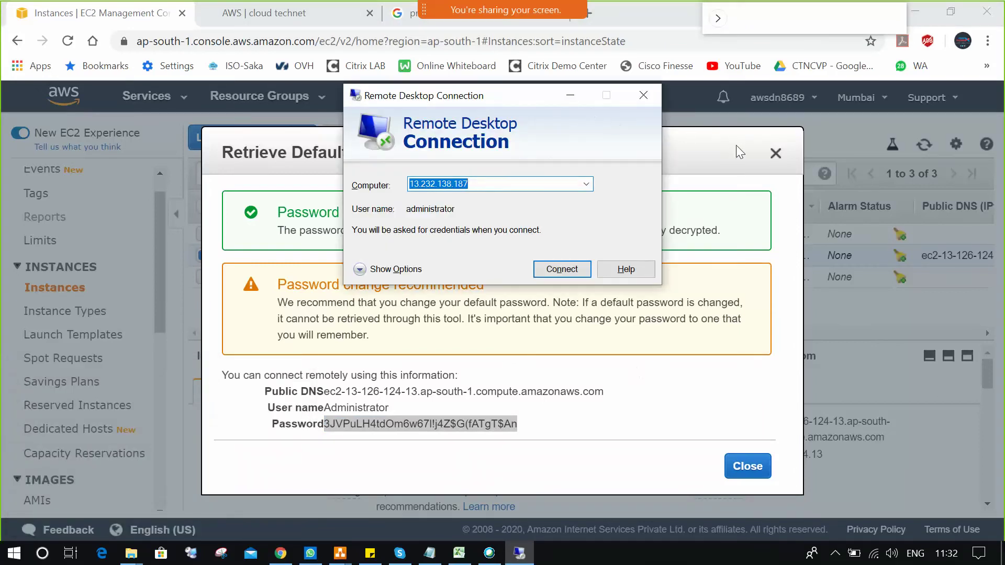
pyautogui.click(784, 154)
pyautogui.click(775, 154)
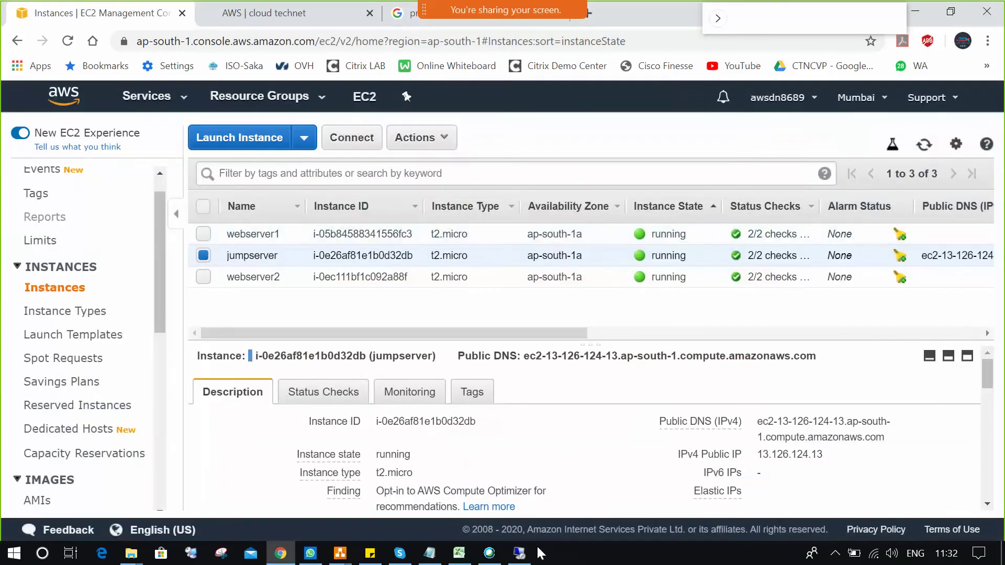
pyautogui.click(520, 554)
pyautogui.write('13')
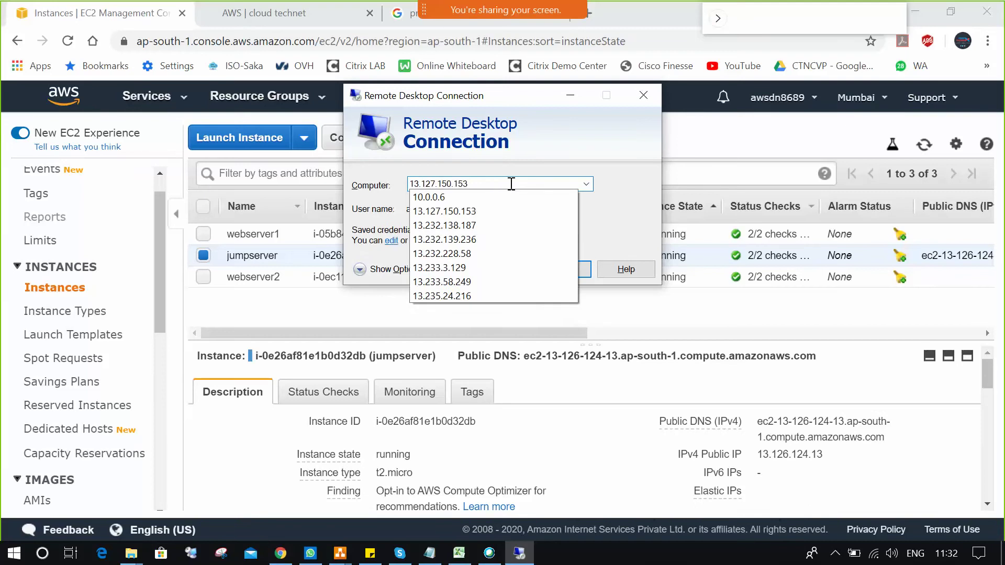
pyautogui.write('.')
pyautogui.write('126.')
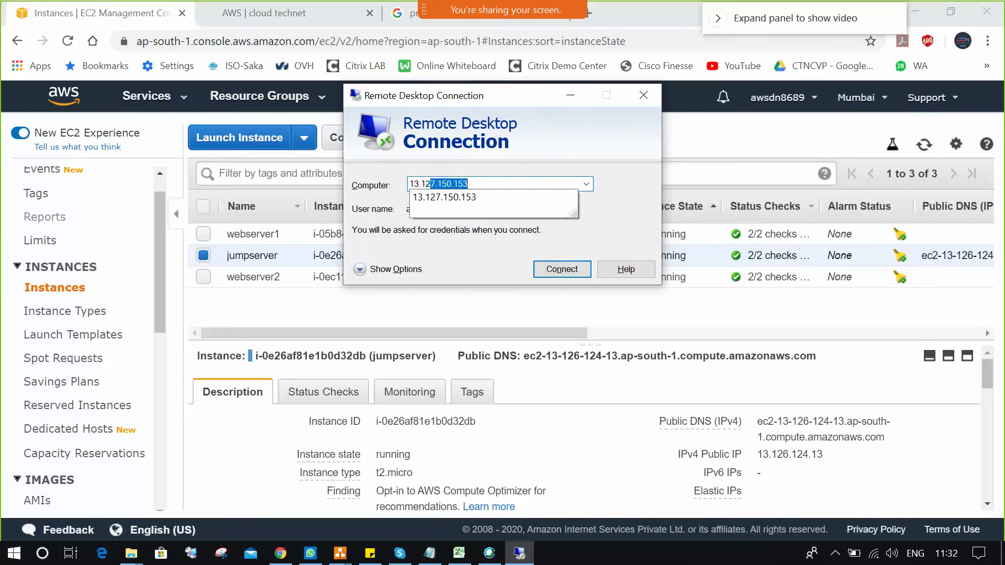
pyautogui.write('124')
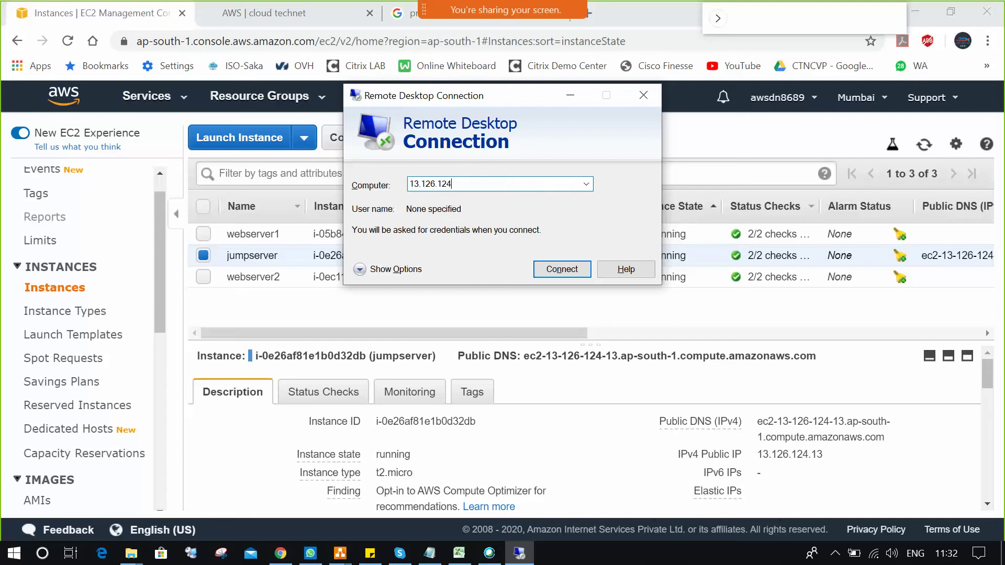
pyautogui.write('.13')
pyautogui.click(565, 268)
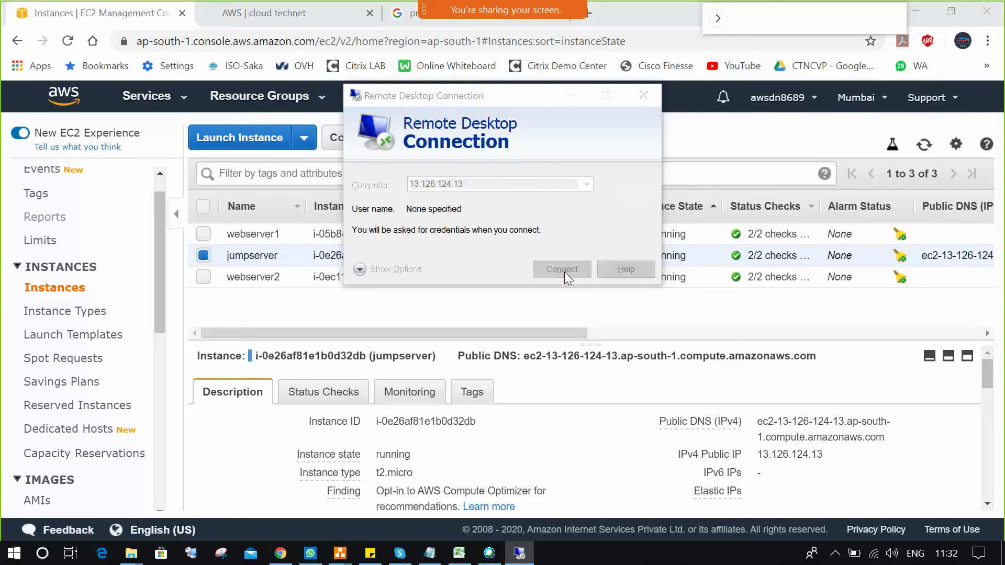
# Step: Sign in to the remote session as "administrator" with the copied account password, and accept the untrusted certificate
pyautogui.write('administ')
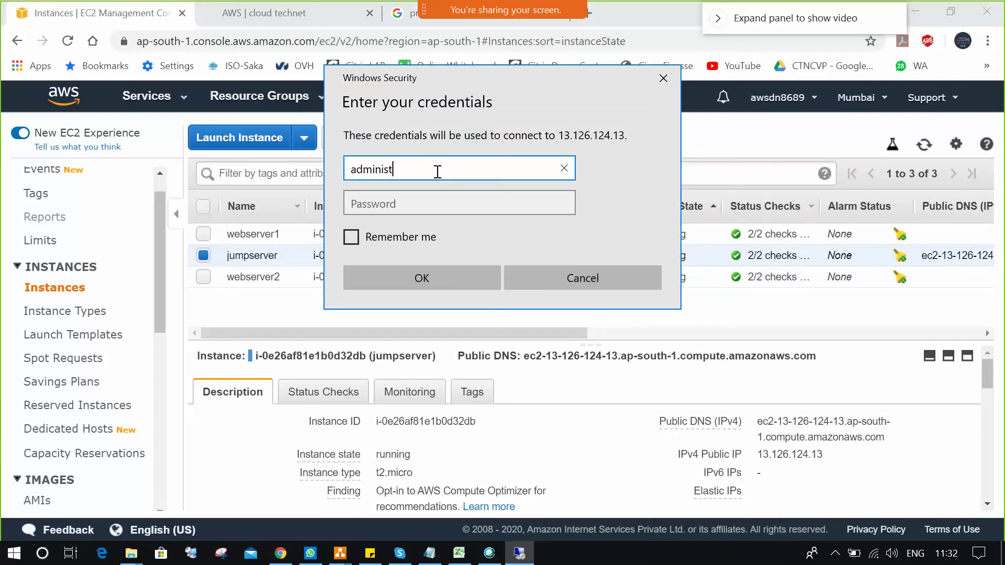
pyautogui.write('rator')
pyautogui.press('Tab')
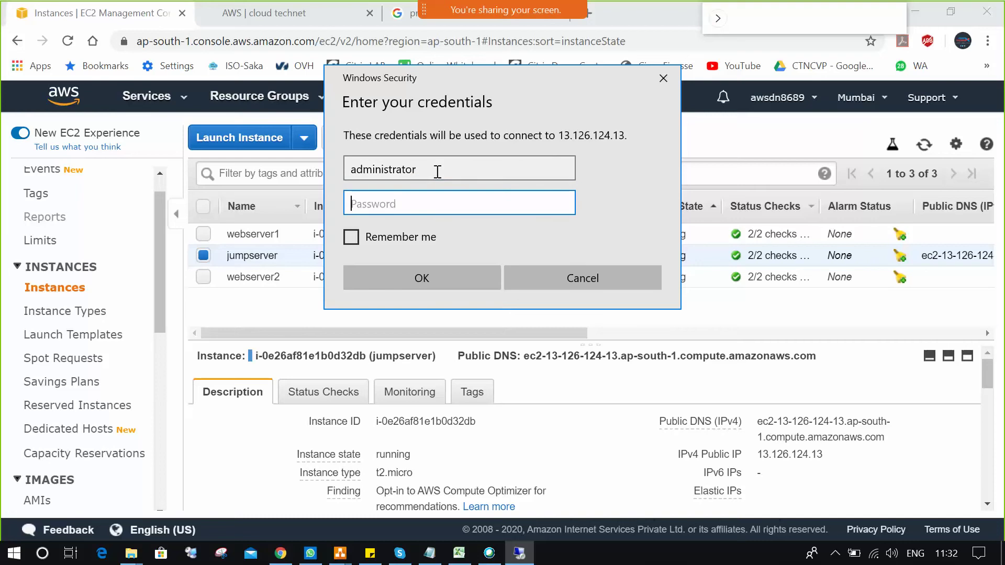
pyautogui.hotkey('ctrl', 'v')
pyautogui.click(460, 278)
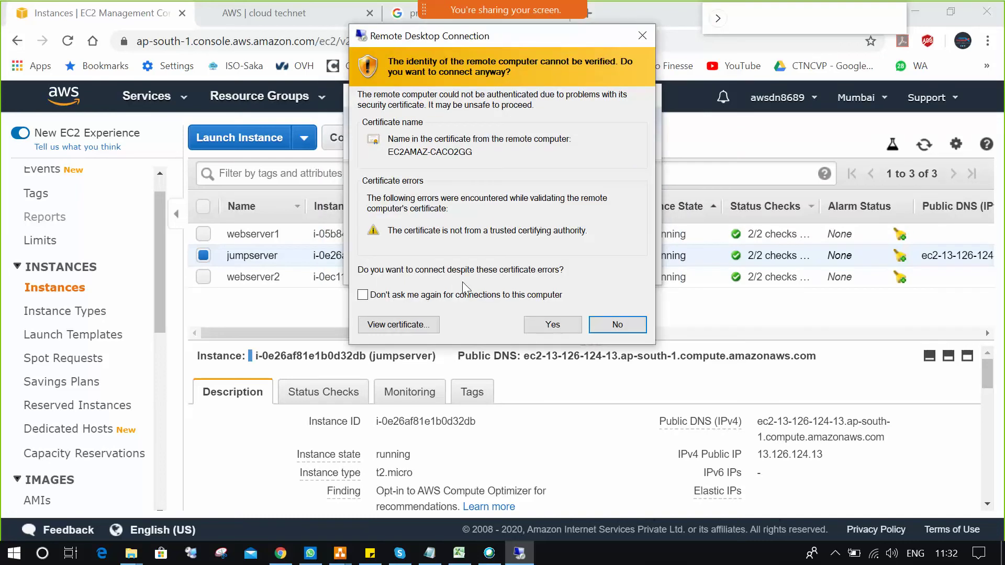
pyautogui.click(547, 323)
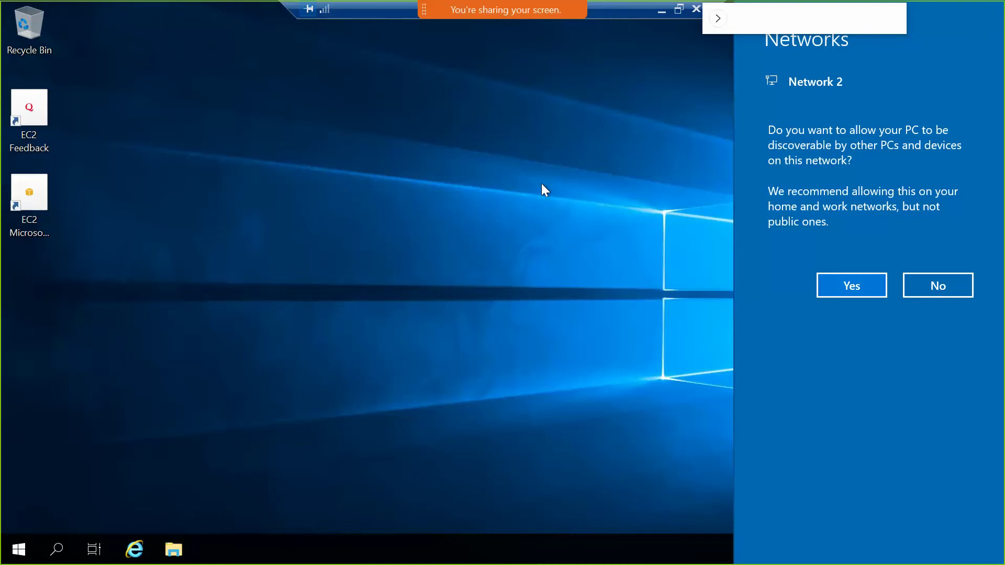
# Step: Allow the jump server to be discoverable on its network, and switch to the draw.io diagram with the AP-SOUTH-1A servers
pyautogui.click(858, 283)
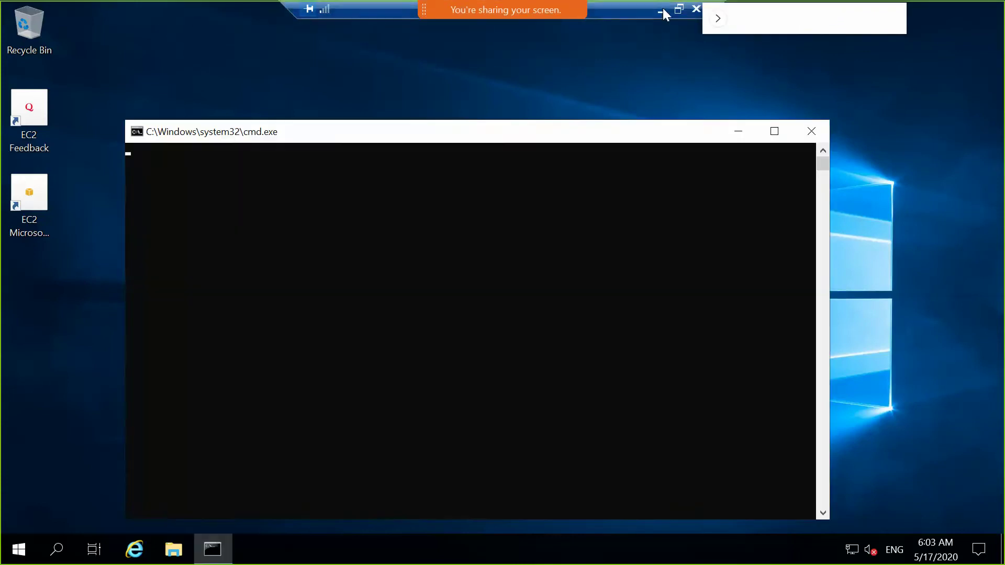
pyautogui.click(662, 9)
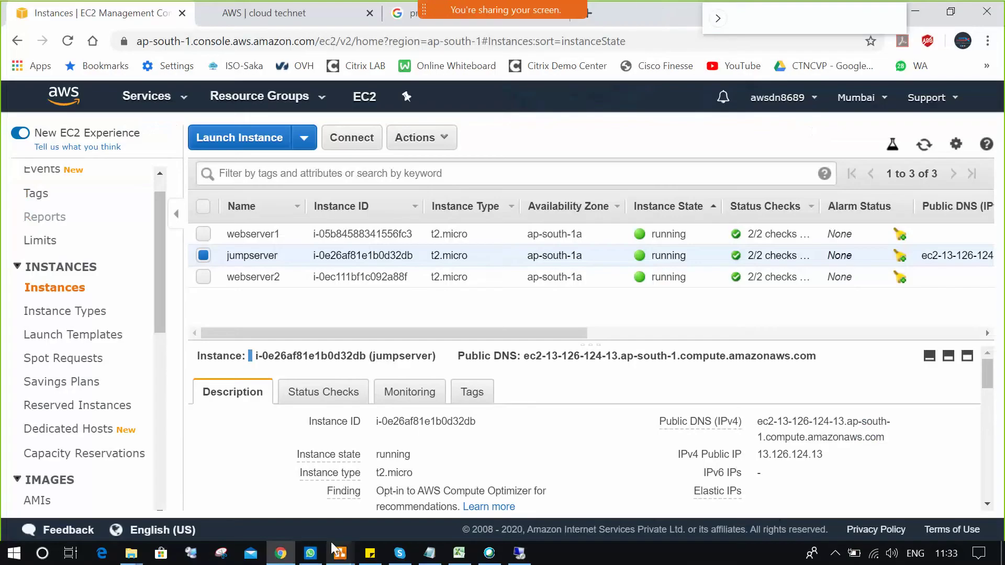
pyautogui.moveTo(344, 558)
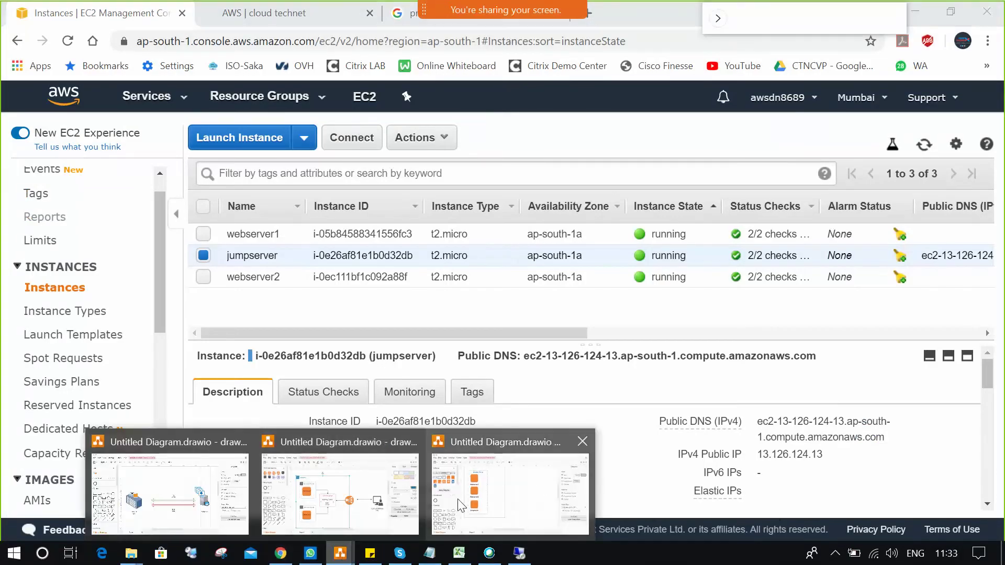
pyautogui.click(534, 506)
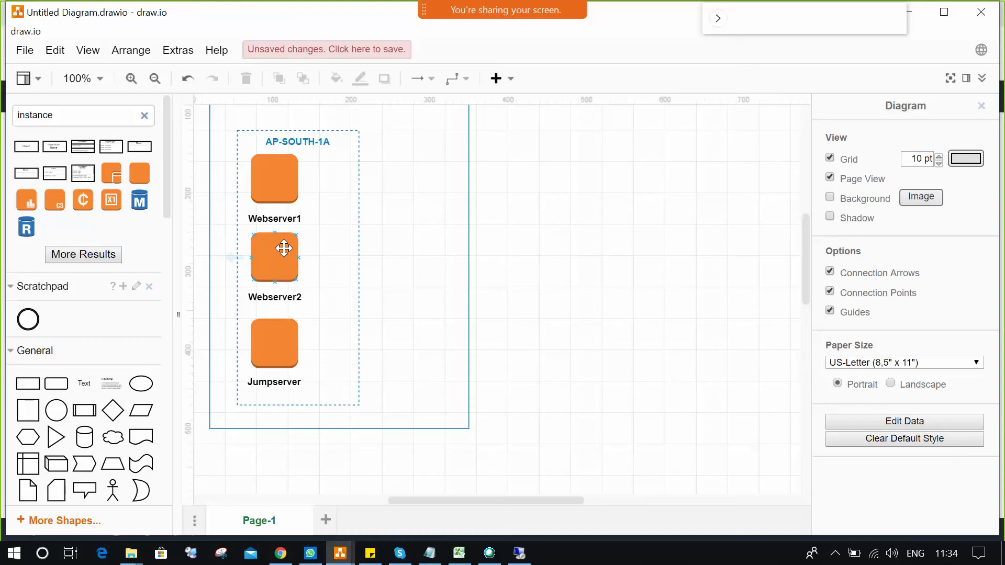
# Step: Examine the access path between Jumpserver, Webserver2 and Webserver1 in the AP-SOUTH-1A diagram
pyautogui.click(274, 347)
pyautogui.click(277, 259)
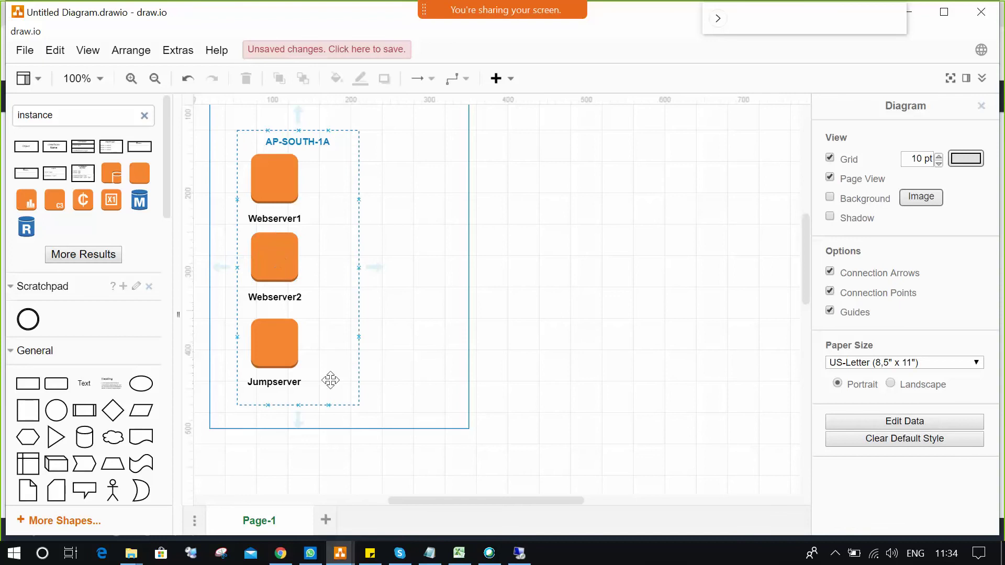
pyautogui.click(269, 343)
pyautogui.click(286, 261)
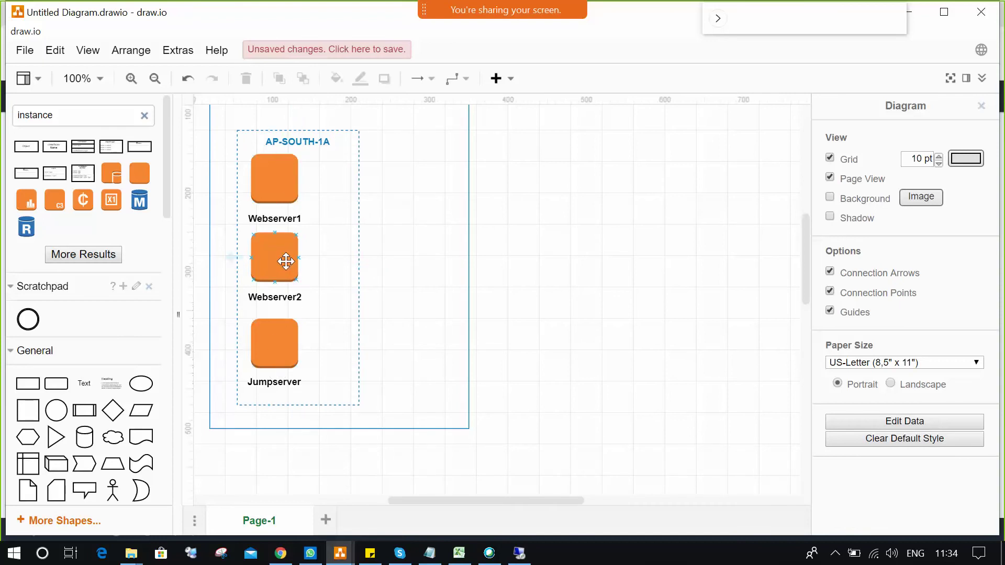
pyautogui.click(269, 354)
pyautogui.click(283, 143)
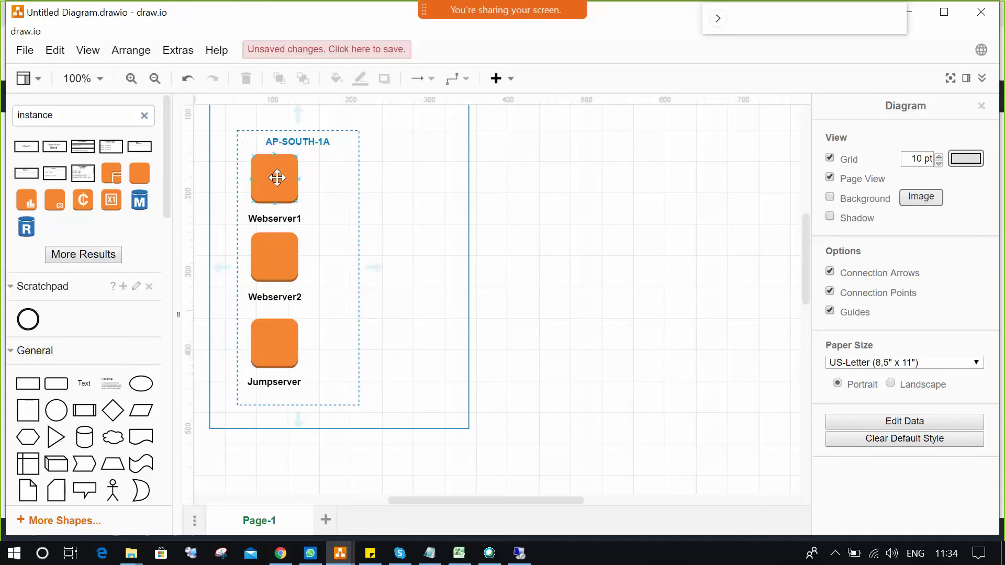
pyautogui.click(272, 244)
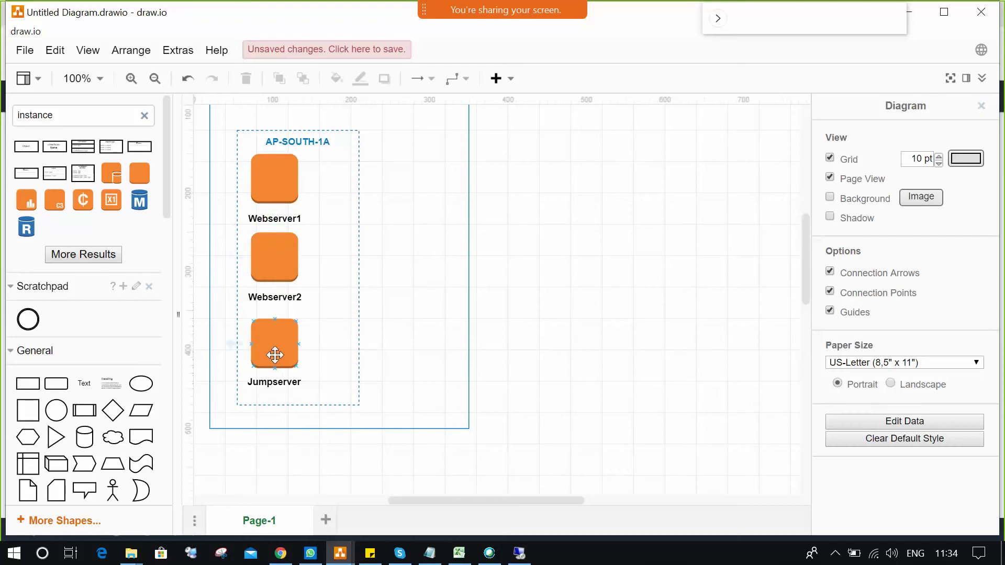
pyautogui.click(284, 209)
pyautogui.click(289, 273)
pyautogui.click(392, 452)
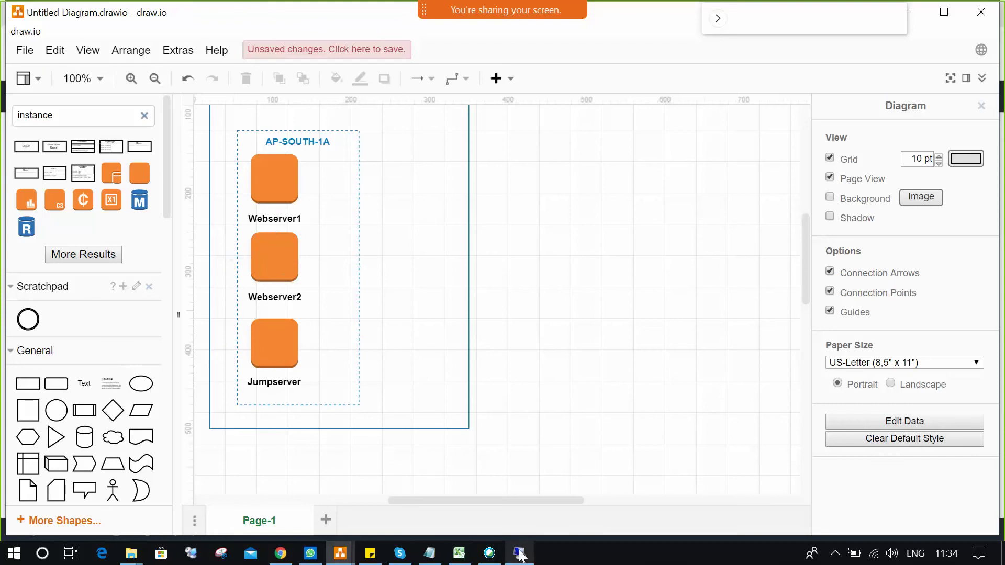
# Step: Switch to the EC2 console in Chrome, select only the webserver1 instance, and copy its private IP
pyautogui.click(280, 553)
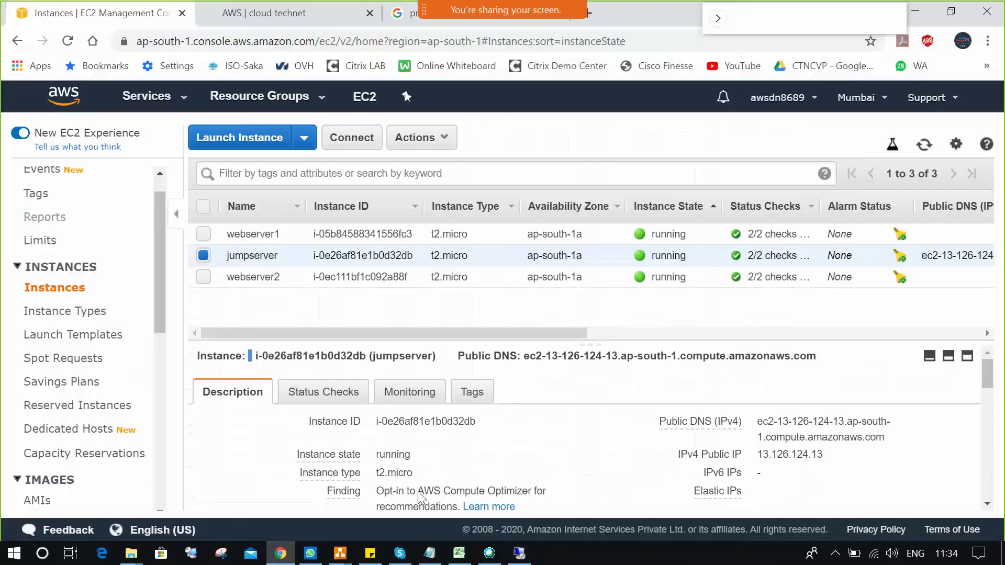
pyautogui.click(204, 234)
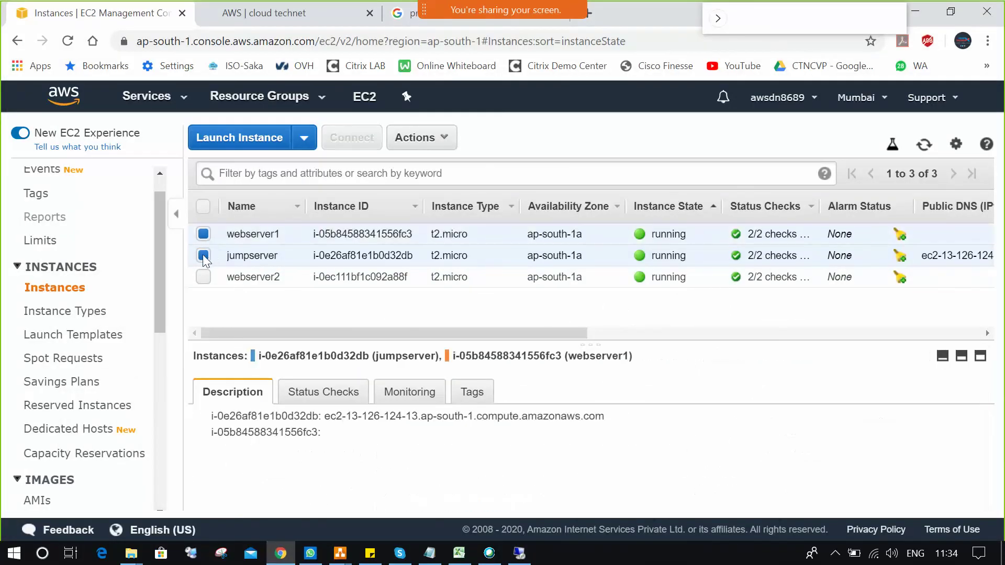
pyautogui.click(203, 255)
pyautogui.moveTo(516, 359); pyautogui.dragTo(585, 353)
pyautogui.hotkey('ctrl', 'c')
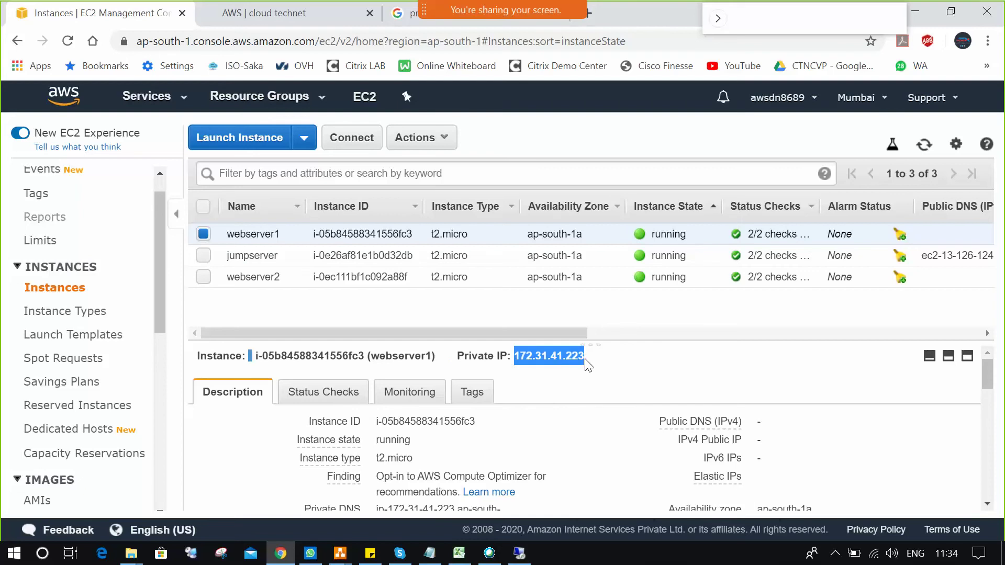
# Step: Switch to the jumpserver's remote session and open Remote Desktop Connection inside it through the Run dialog
pyautogui.click(519, 553)
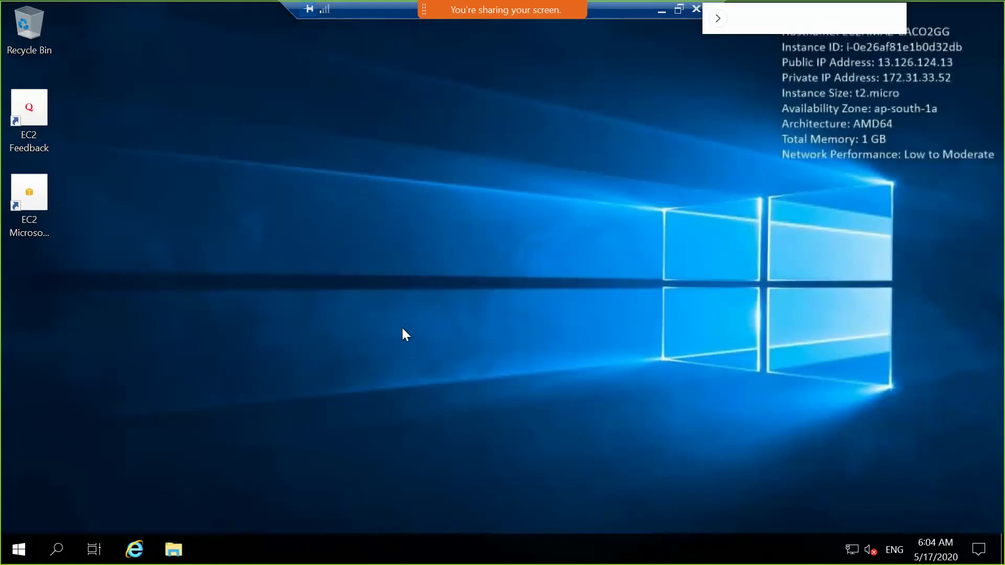
pyautogui.click(24, 550)
pyautogui.click(25, 554)
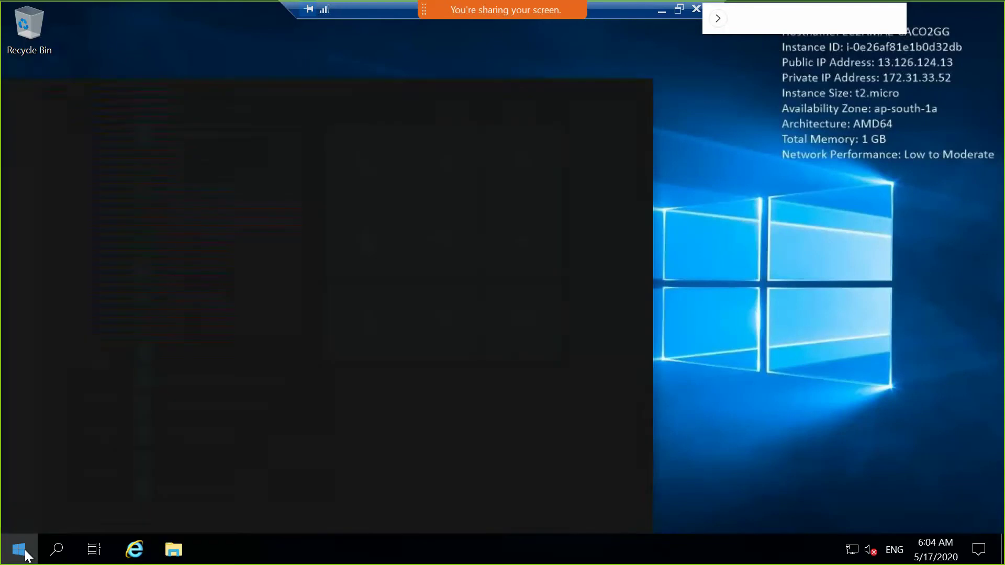
pyautogui.write('run')
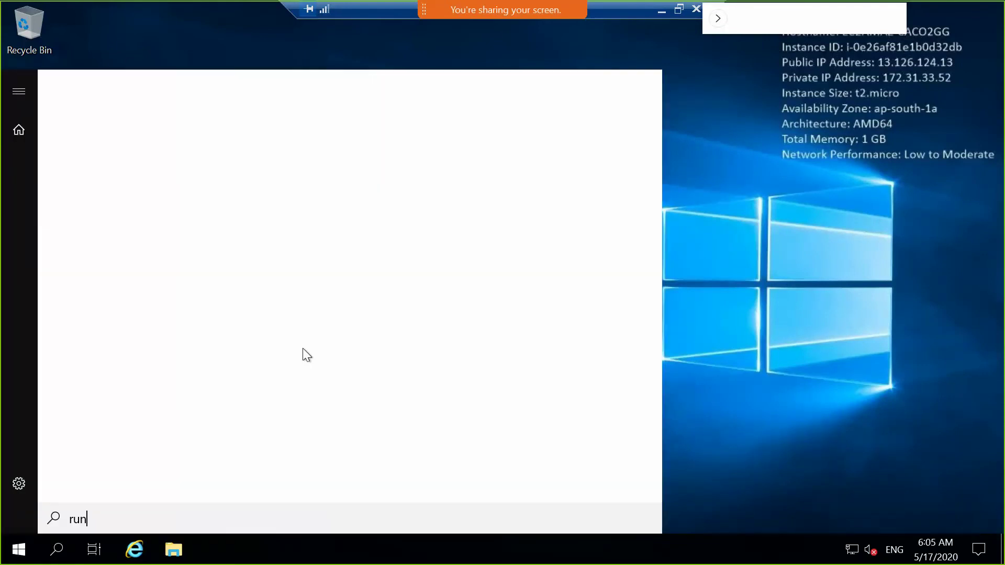
pyautogui.click(133, 159)
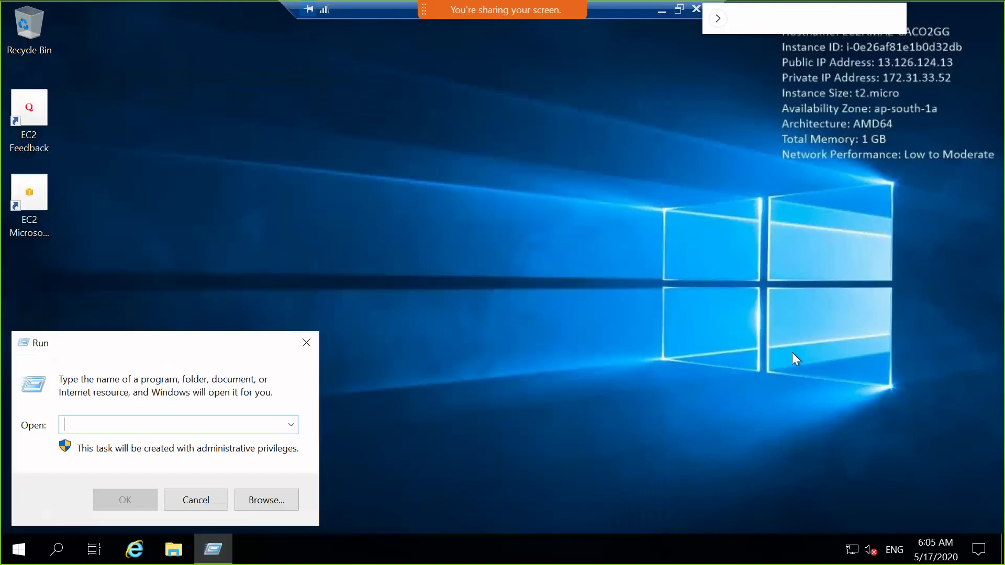
pyautogui.write('regedit')
pyautogui.press('Return')
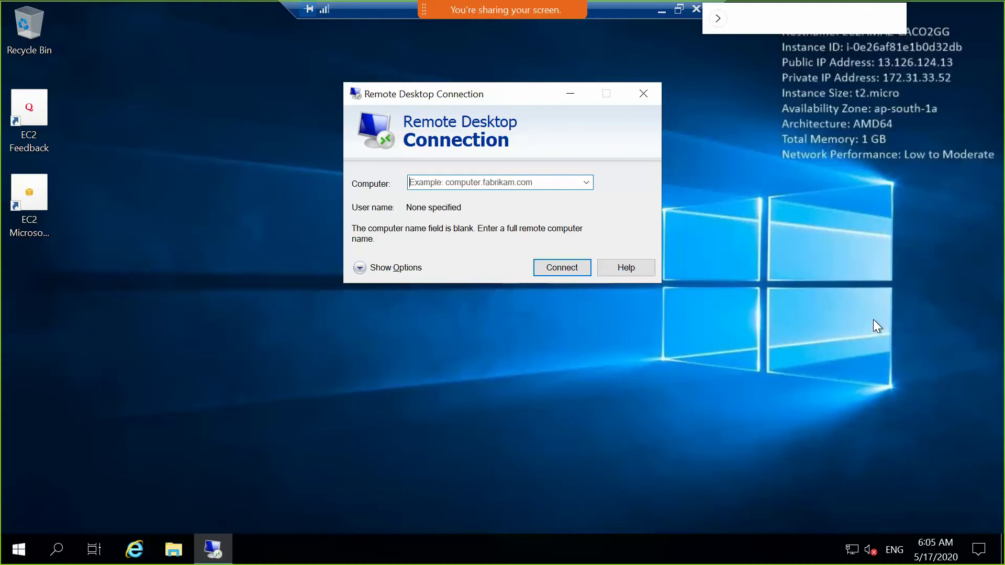
# Step: Connect to webserver1's private IP 172.31.41.223 and enter "administrator" as the user name
pyautogui.hotkey('ctrl', 'v')
pyautogui.click(574, 269)
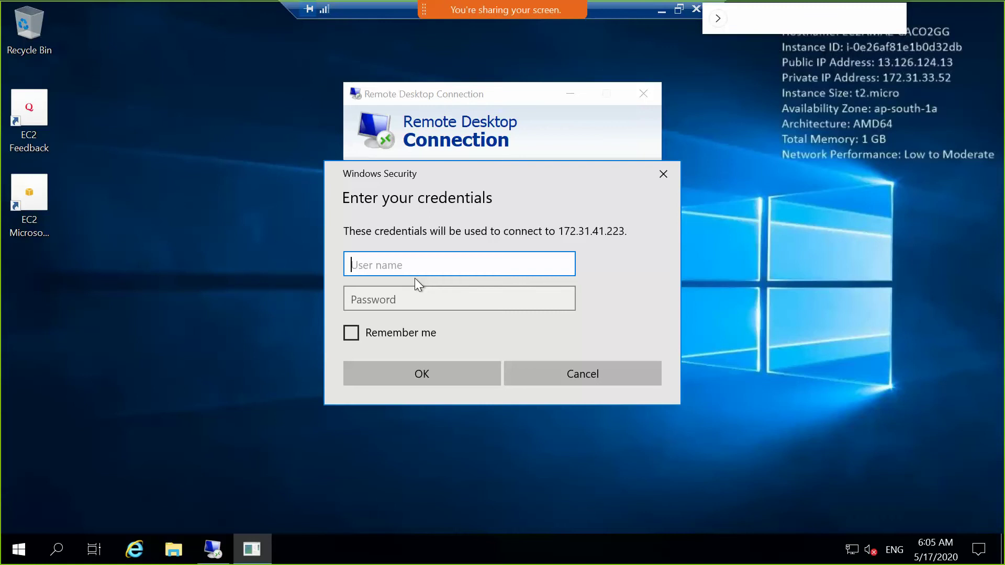
pyautogui.write('administrator')
pyautogui.press('Tab')
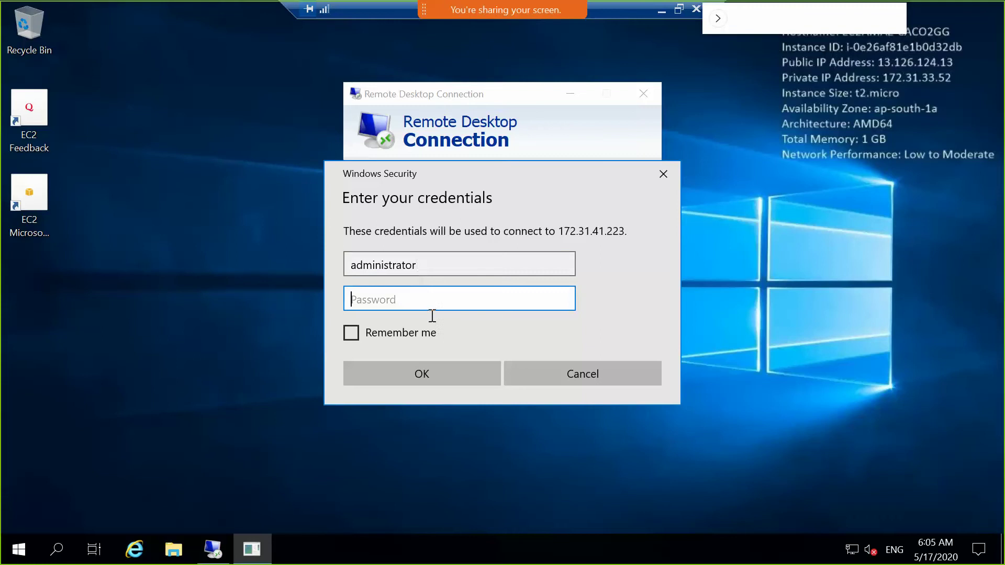
# Step: Back in the EC2 console, request webserver1's Windows administrator password and load the key file AWSWIN7pm.pem
pyautogui.click(662, 11)
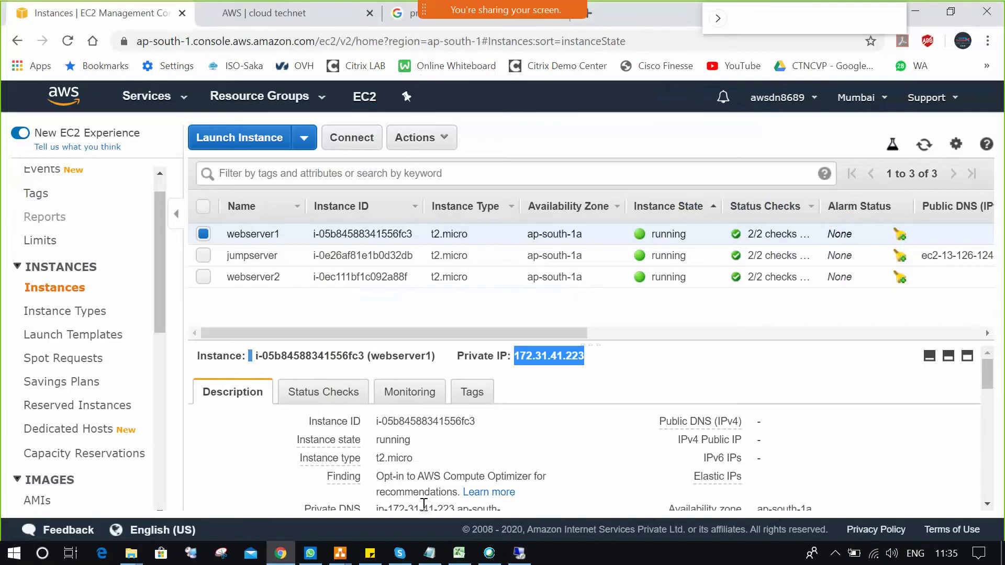
pyautogui.rightClick(344, 233)
pyautogui.click(427, 256)
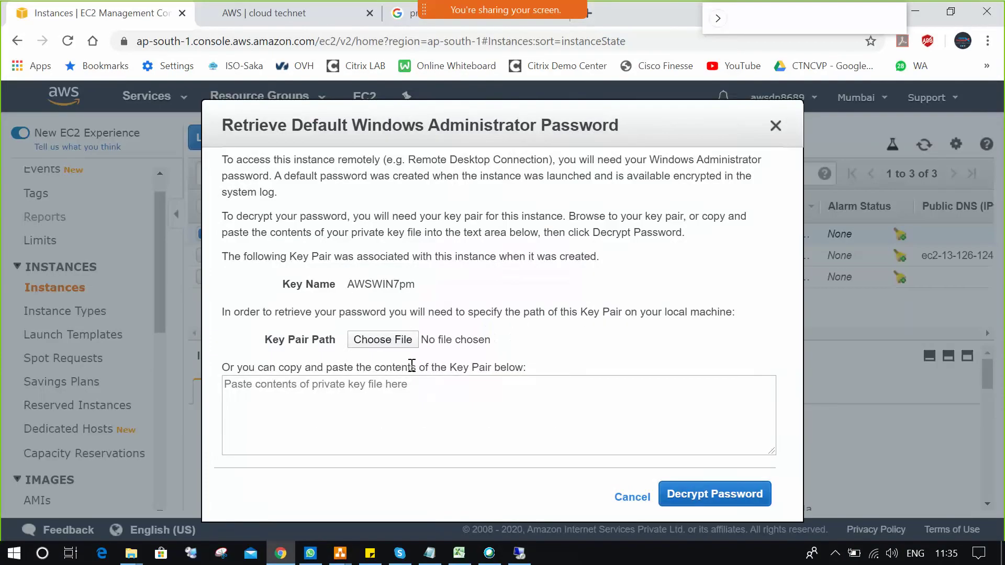
pyautogui.click(390, 343)
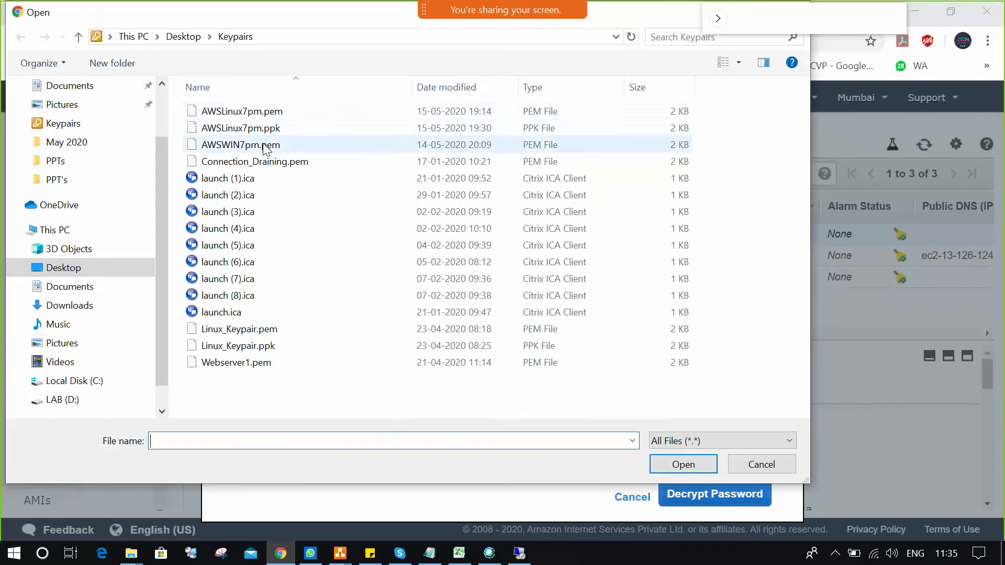
pyautogui.click(264, 147)
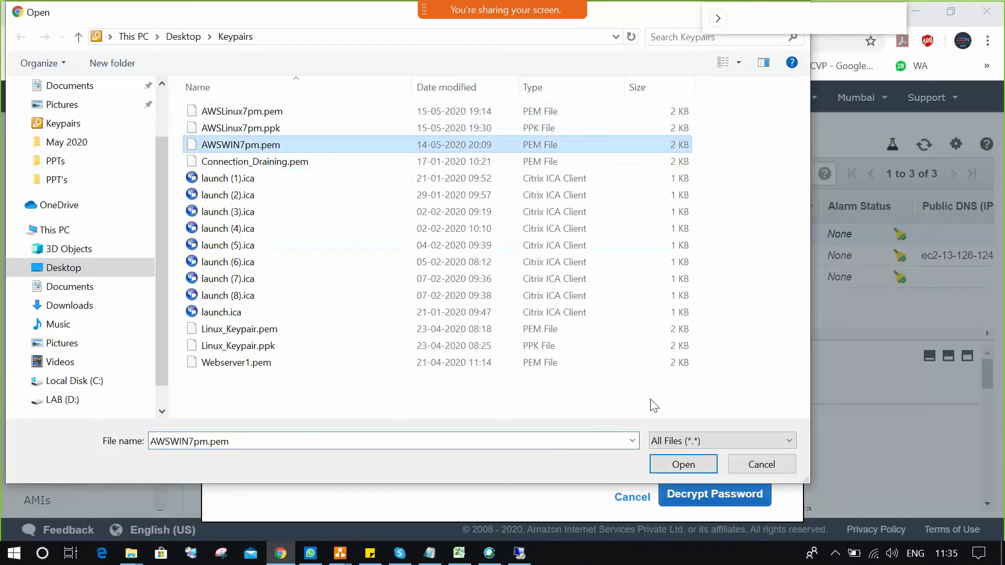
pyautogui.click(697, 467)
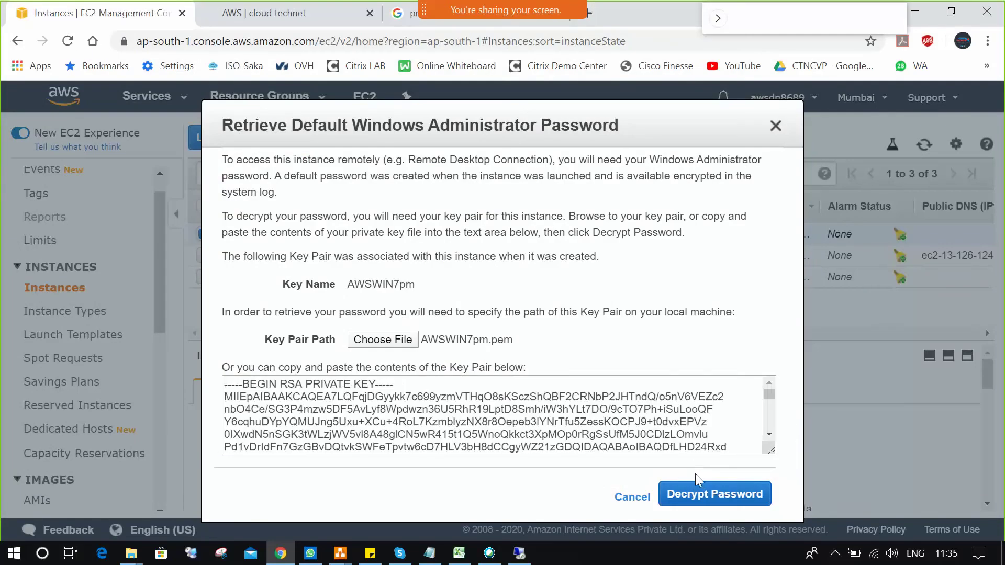
# Step: Switch to the Notepad notes, maximize the window, and add a "Jump" line below the port ranges
pyautogui.click(429, 553)
pyautogui.click(595, 424)
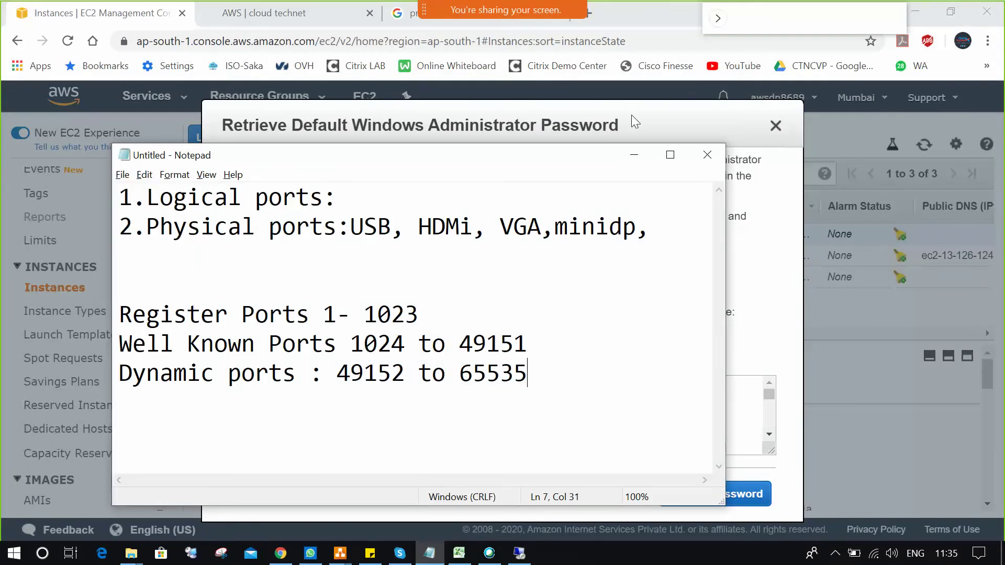
pyautogui.click(670, 154)
pyautogui.press('Return')
pyautogui.press('Return')
pyautogui.press('Return')
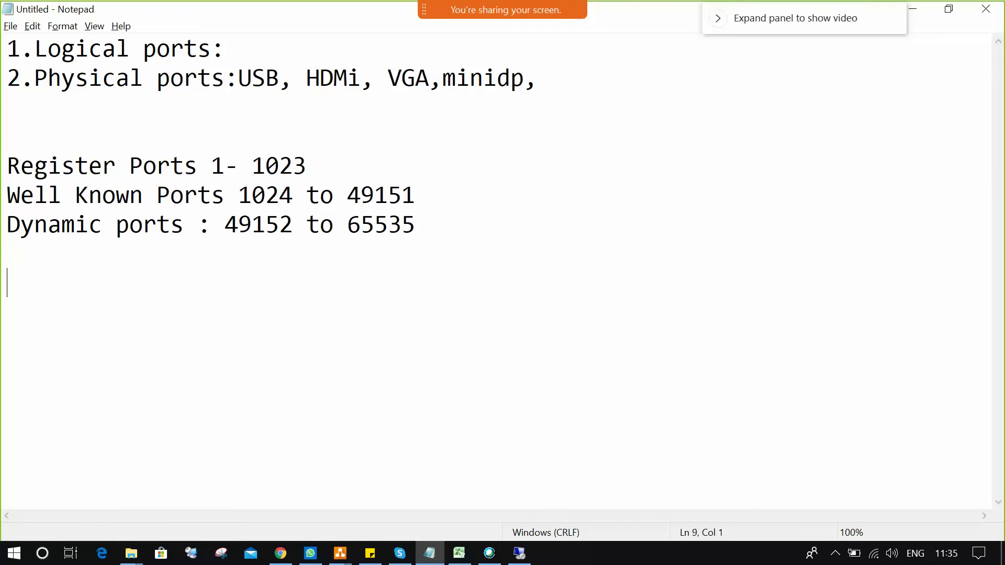
pyautogui.write('Jump')
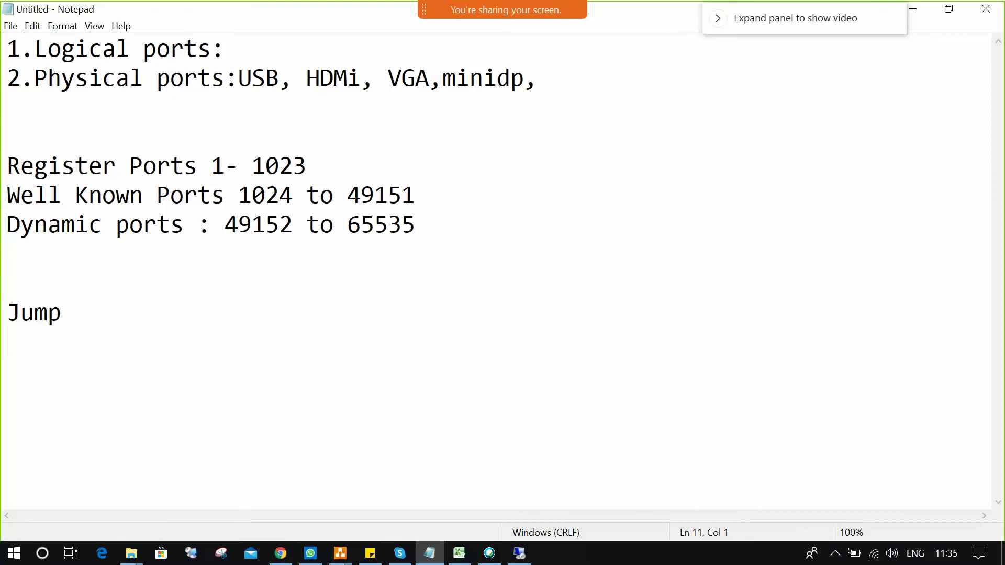
pyautogui.press('Return')
pyautogui.write('172.31.41.223')
pyautogui.press('BackSpace')
pyautogui.press('BackSpace')
pyautogui.press('BackSpace')
pyautogui.press('BackSpace')
pyautogui.press('BackSpace')
pyautogui.press('BackSpace')
pyautogui.press('BackSpace')
pyautogui.press('BackSpace')
pyautogui.press('BackSpace')
pyautogui.press('BackSpace')
pyautogui.press('BackSpace')
pyautogui.press('BackSpace')
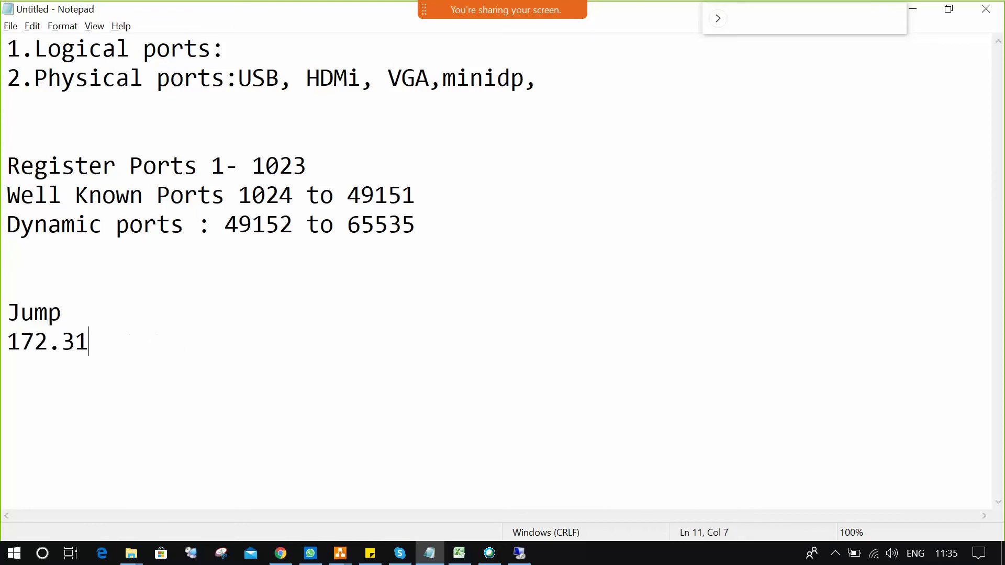
pyautogui.press('BackSpace')
# Step: Add a "w1" line to the notes, separated from "Jump" by a blank line
pyautogui.press('Return')
pyautogui.write('w1')
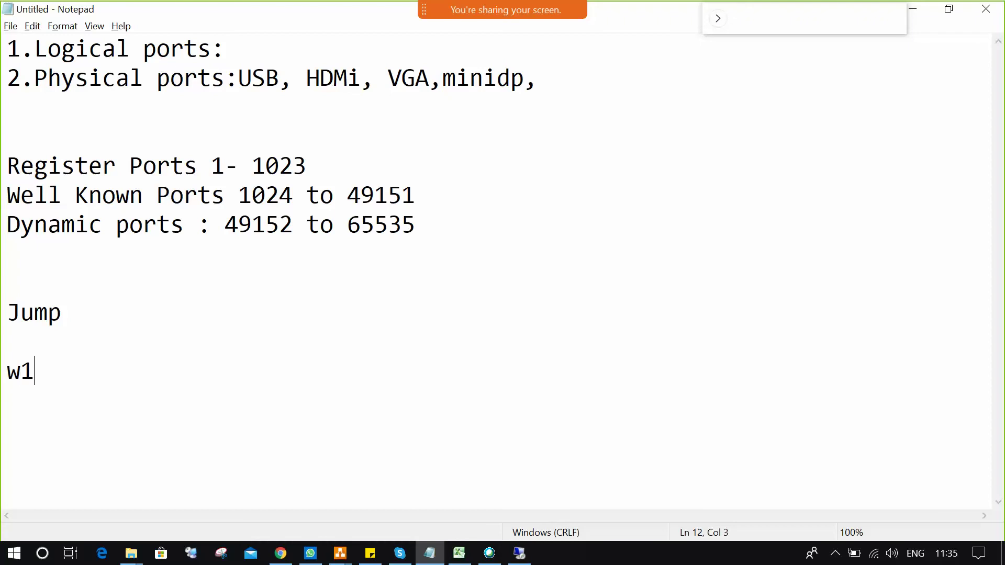
pyautogui.press('Return')
# Step: Return to the EC2 console, decrypt webserver1's administrator password, copy it, and close the dialog
pyautogui.hotkey('alt', 'Tab')
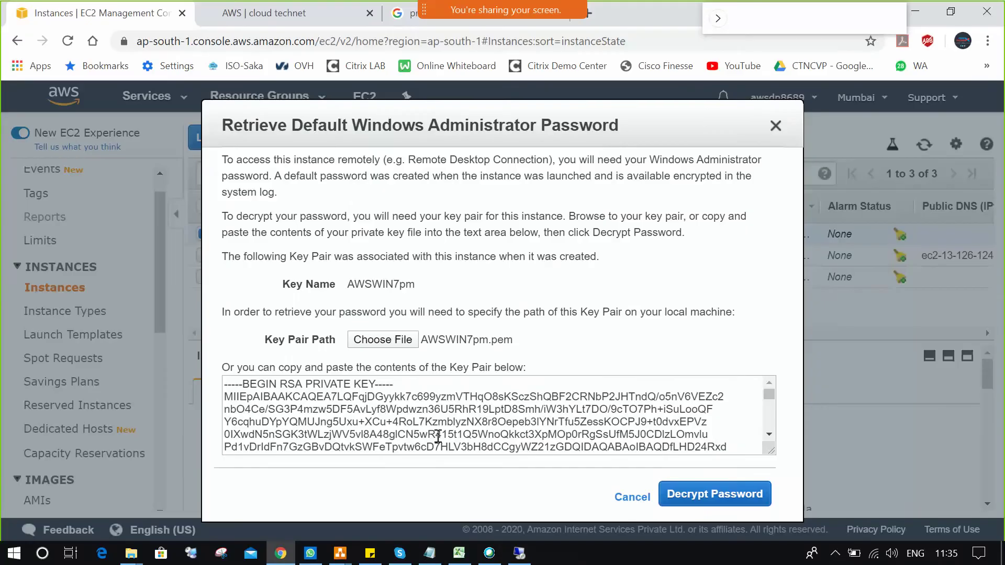
pyautogui.click(679, 495)
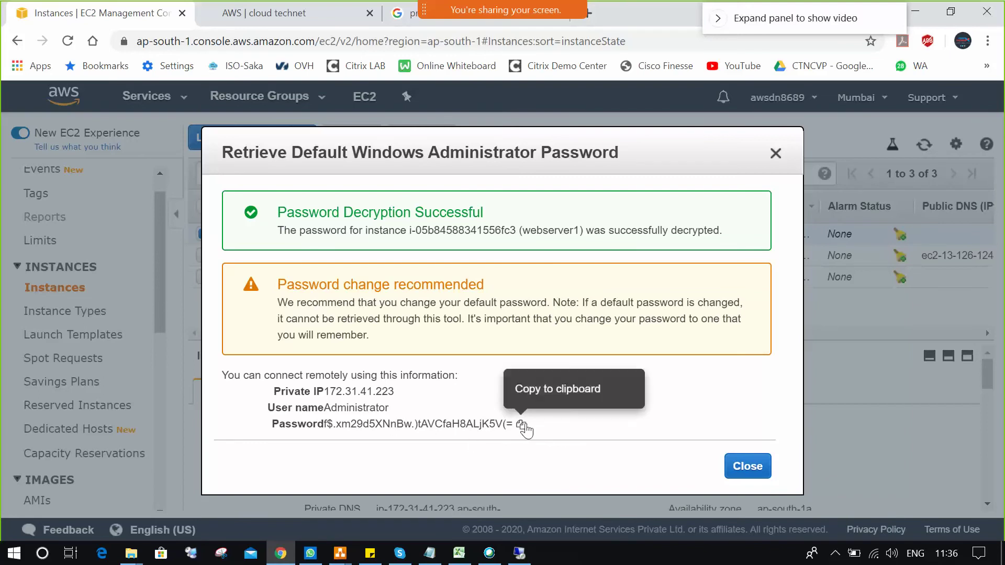
pyautogui.click(522, 424)
pyautogui.click(775, 154)
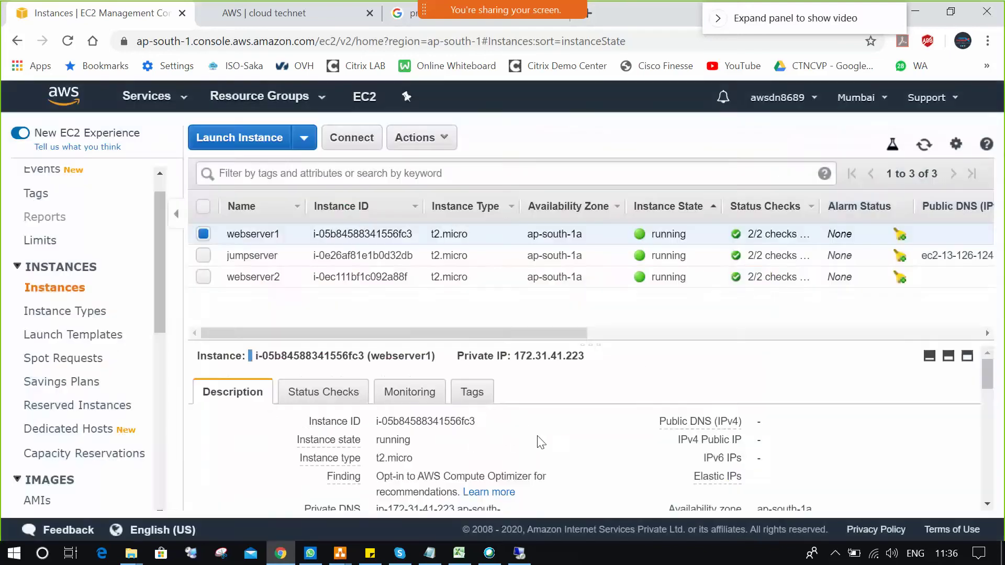
# Step: In the jumpserver session, sign in to webserver1 with the copied account password and accept the untrusted certificate
pyautogui.click(520, 553)
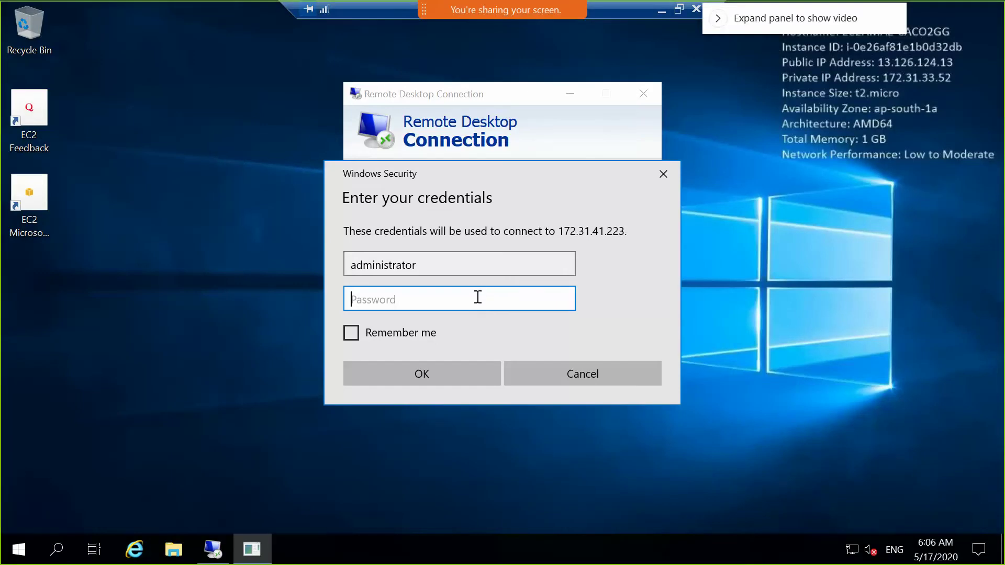
pyautogui.hotkey('ctrl', 'v')
pyautogui.click(470, 370)
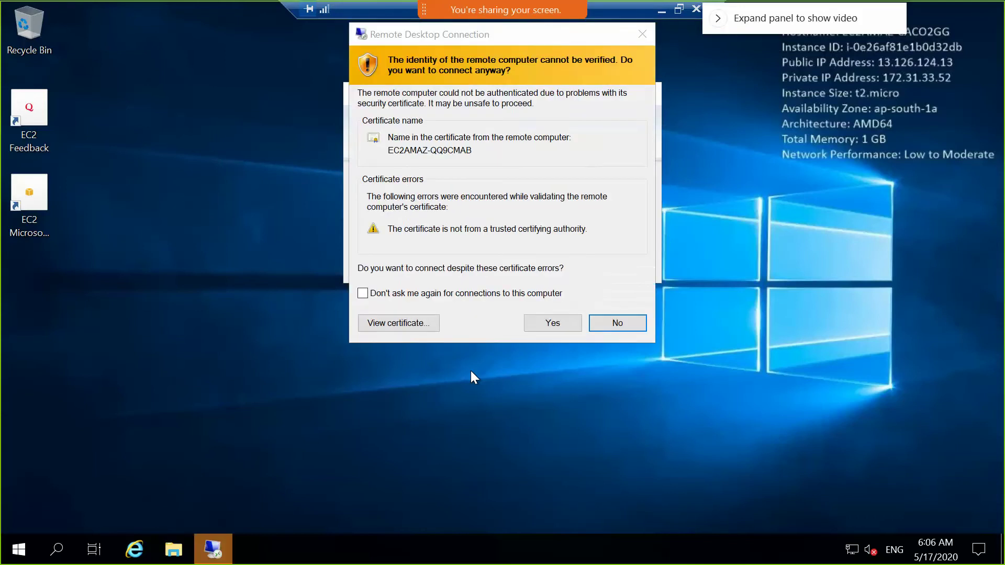
pyautogui.click(558, 321)
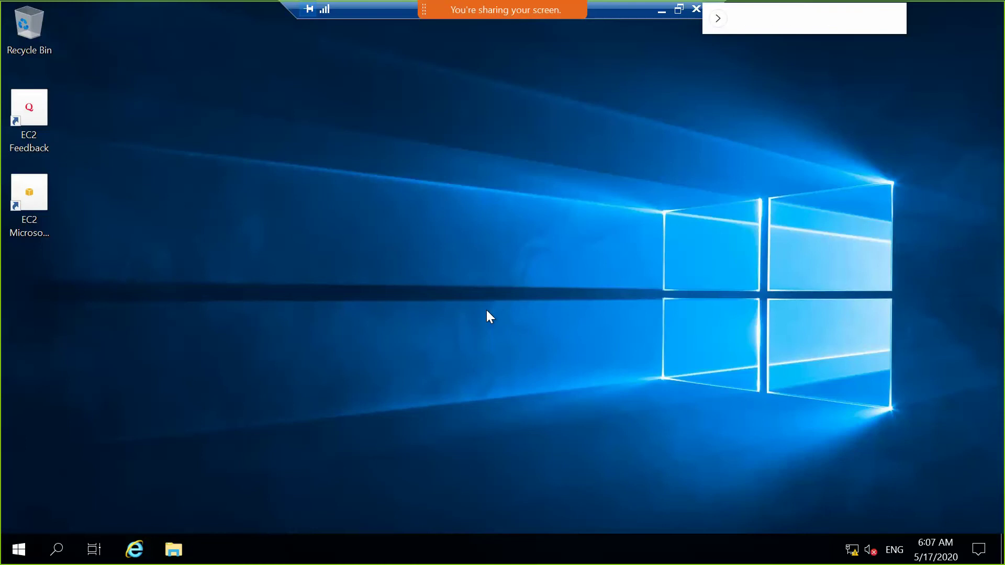
# Step: Open Server Manager on webserver1 and try to start the Add roles and features wizard
pyautogui.click(839, 277)
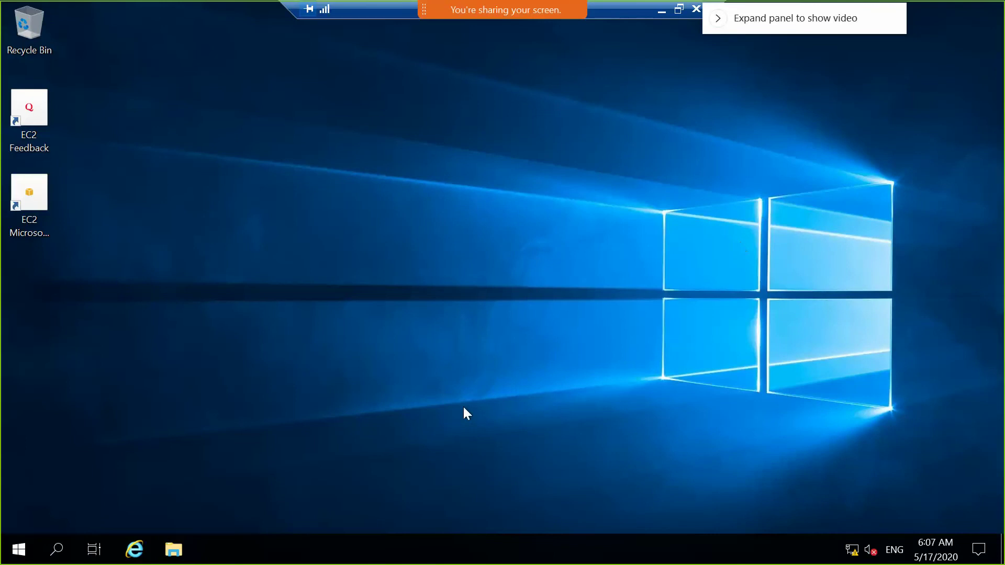
pyautogui.click(17, 548)
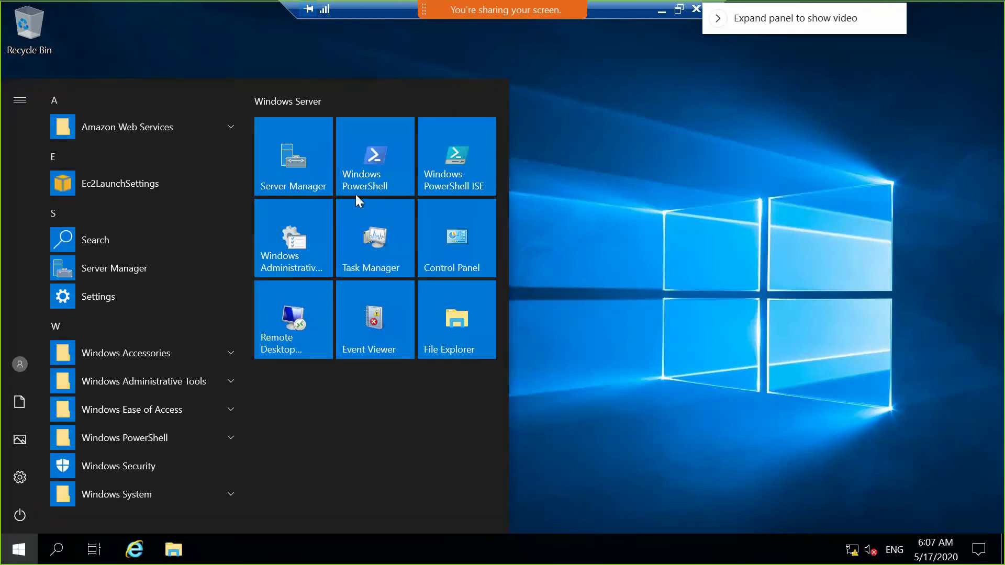
pyautogui.click(296, 164)
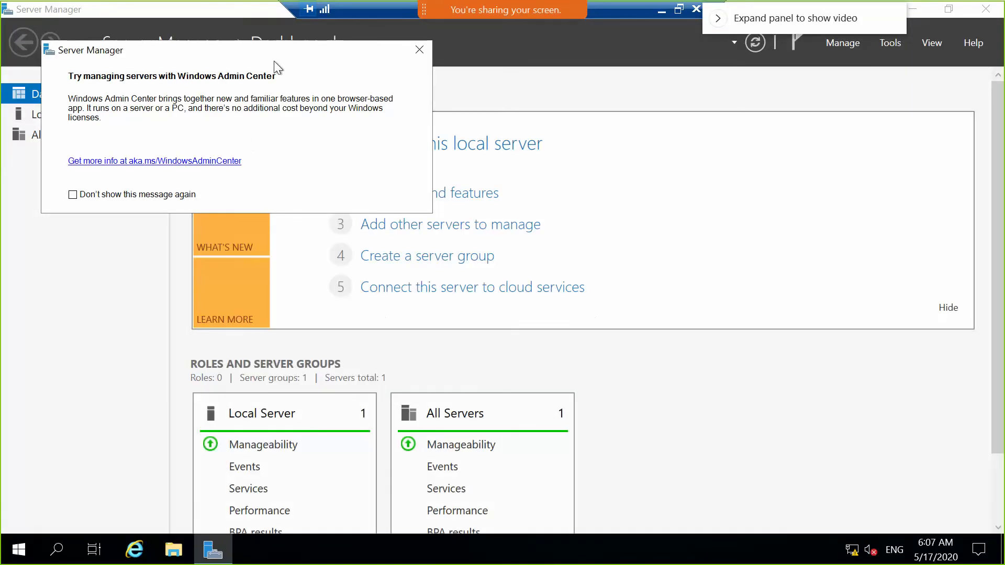
pyautogui.click(428, 48)
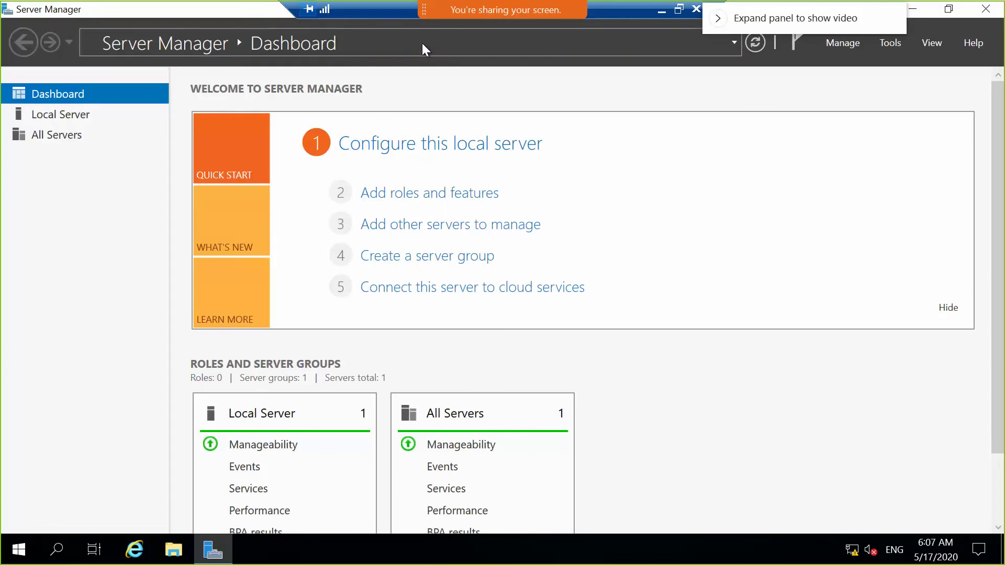
pyautogui.click(416, 198)
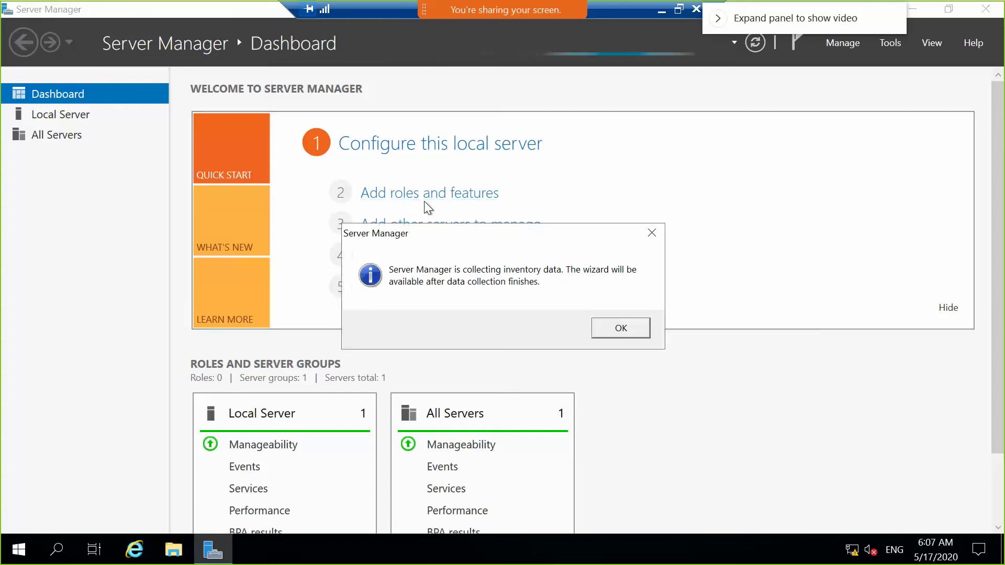
pyautogui.click(610, 328)
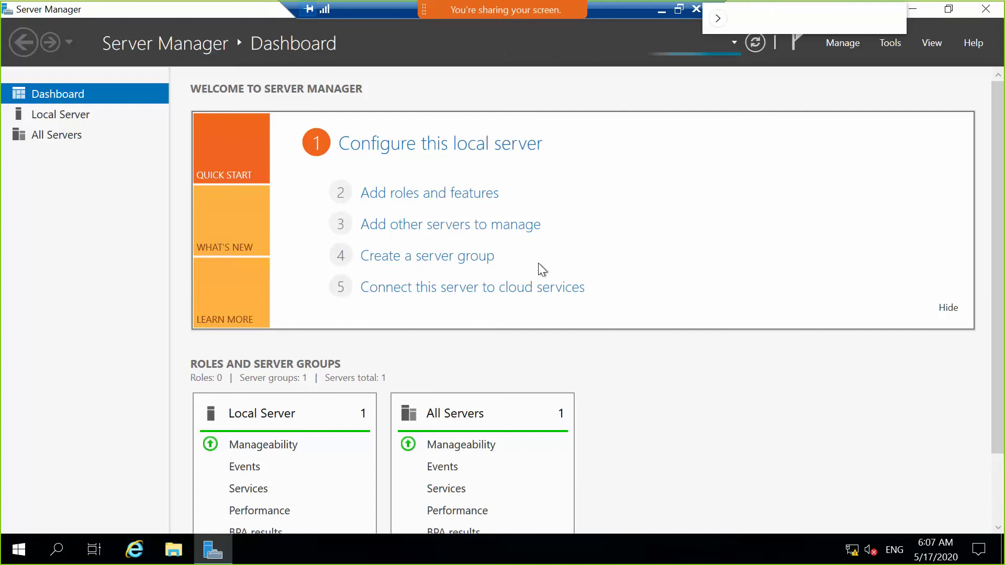
# Step: Start adding roles and features with a role-based or feature-based installation on the local server from the server pool
pyautogui.click(458, 196)
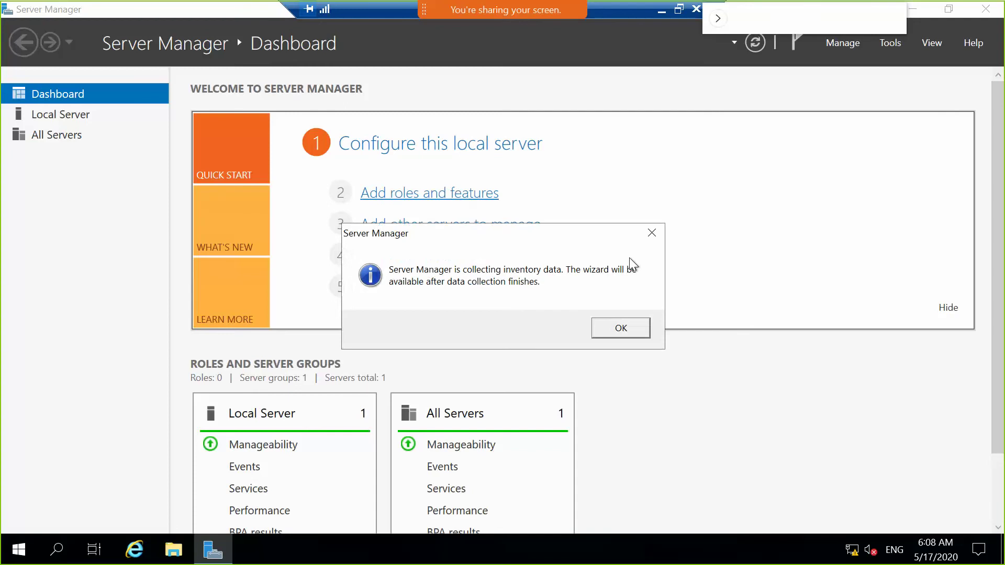
pyautogui.click(639, 332)
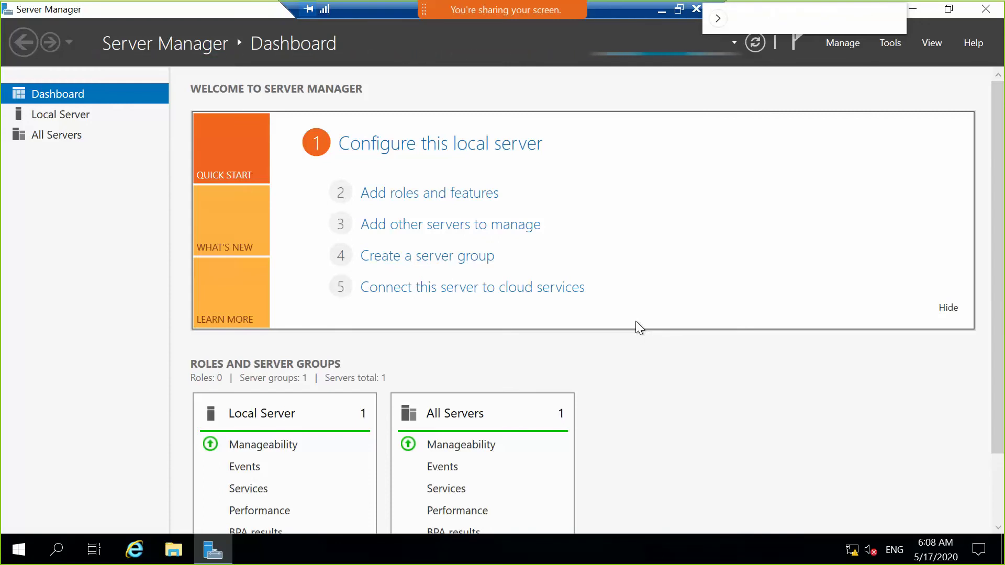
pyautogui.click(466, 196)
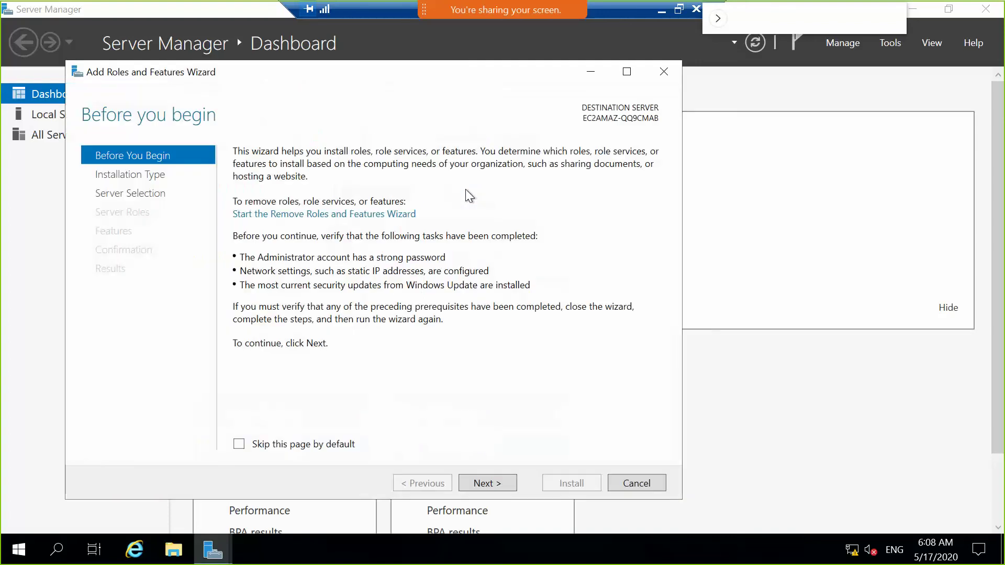
pyautogui.click(488, 482)
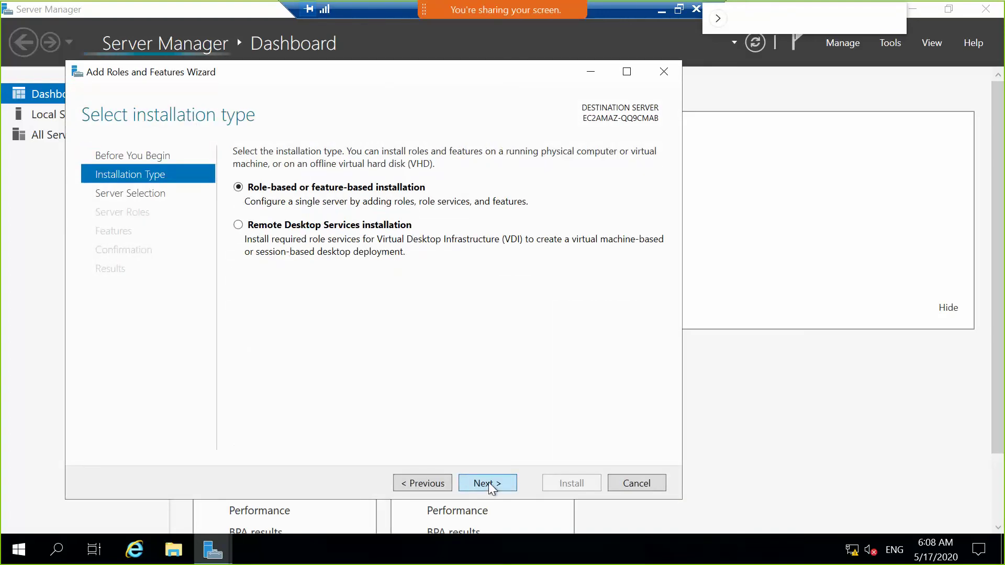
pyautogui.click(488, 482)
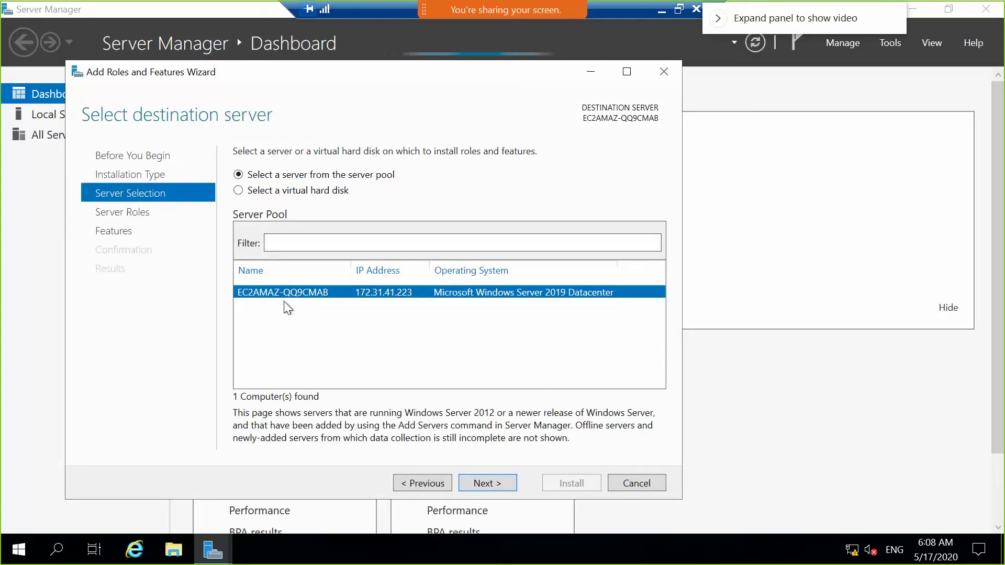
pyautogui.click(487, 482)
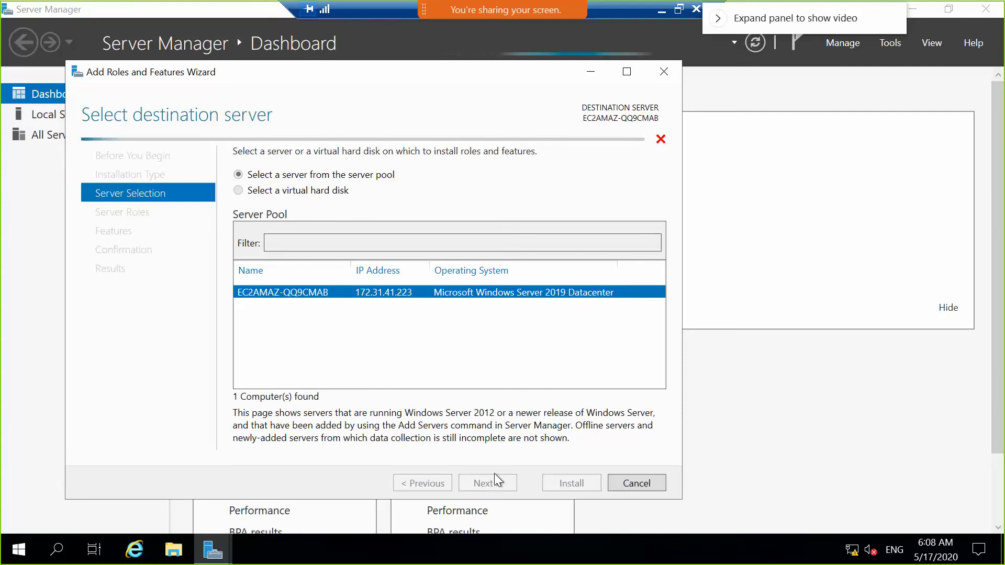
pyautogui.click(494, 474)
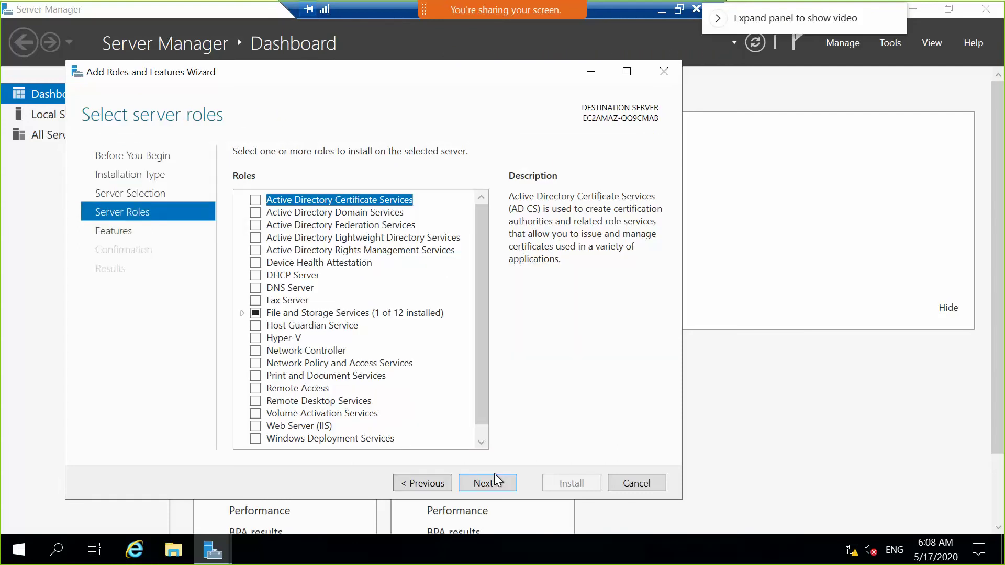
# Step: Install the Web Server (IIS) role with its default features and role services, and close the wizard when installation finishes
pyautogui.click(255, 425)
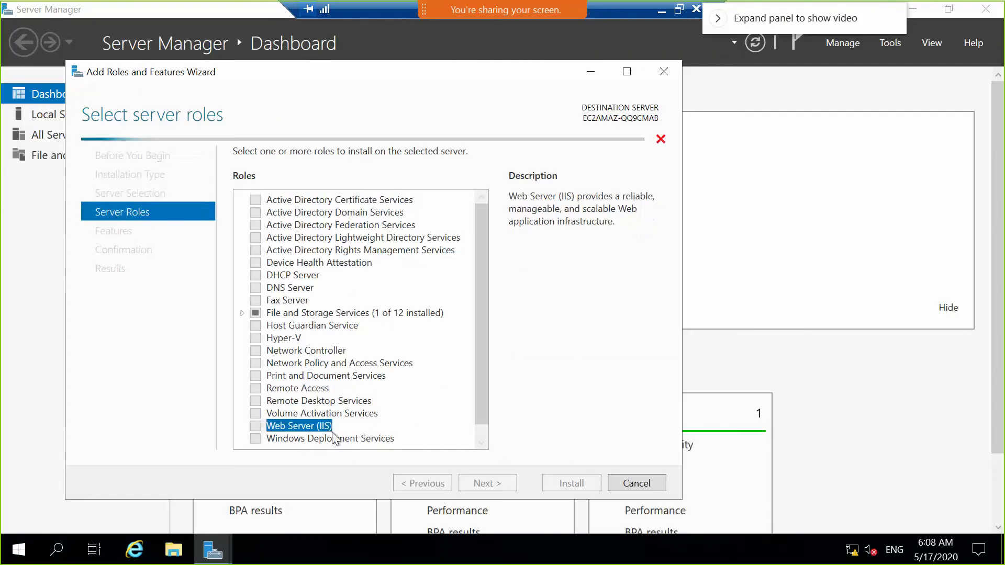
pyautogui.click(448, 411)
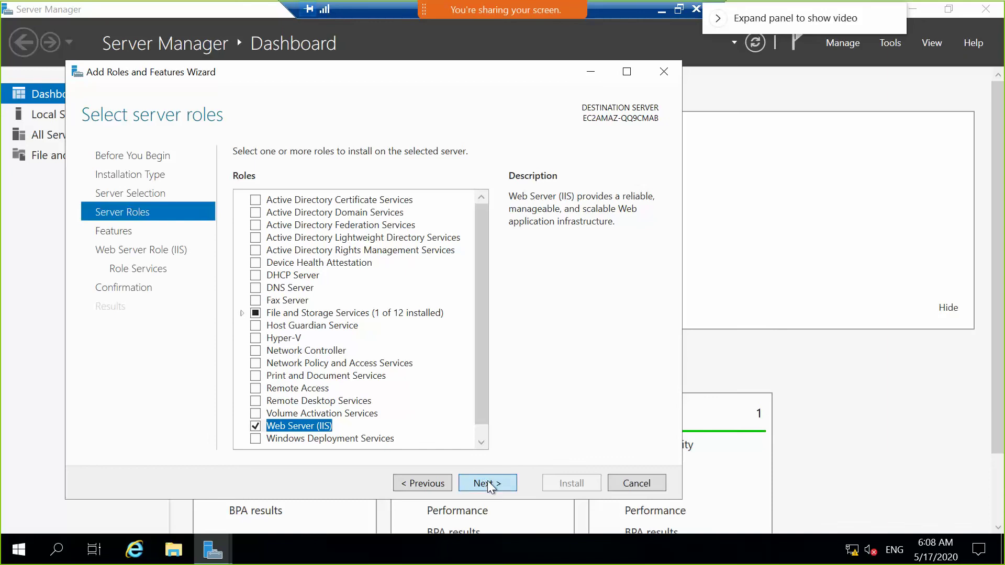
pyautogui.click(488, 480)
pyautogui.click(488, 481)
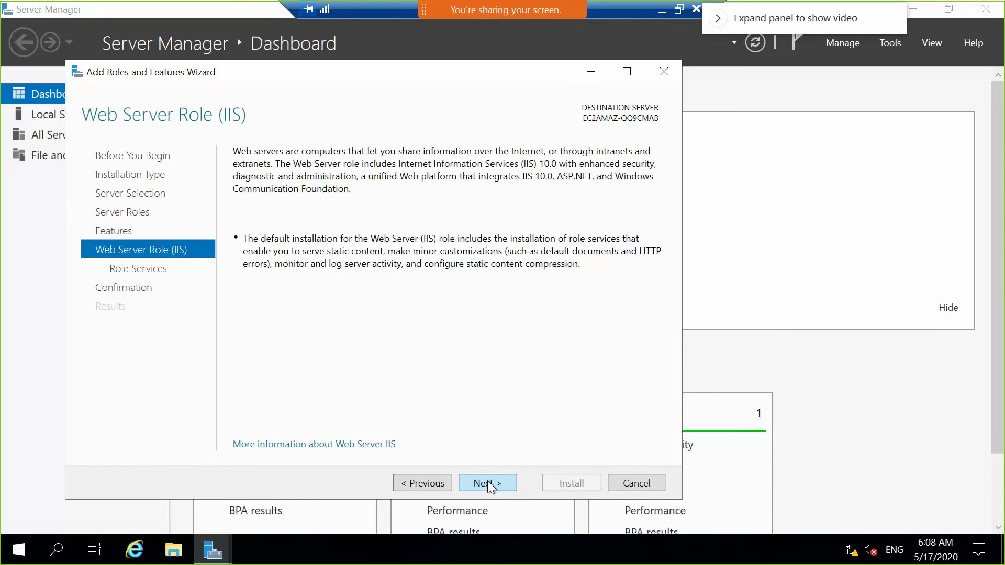
pyautogui.click(488, 481)
pyautogui.click(488, 481)
pyautogui.click(571, 480)
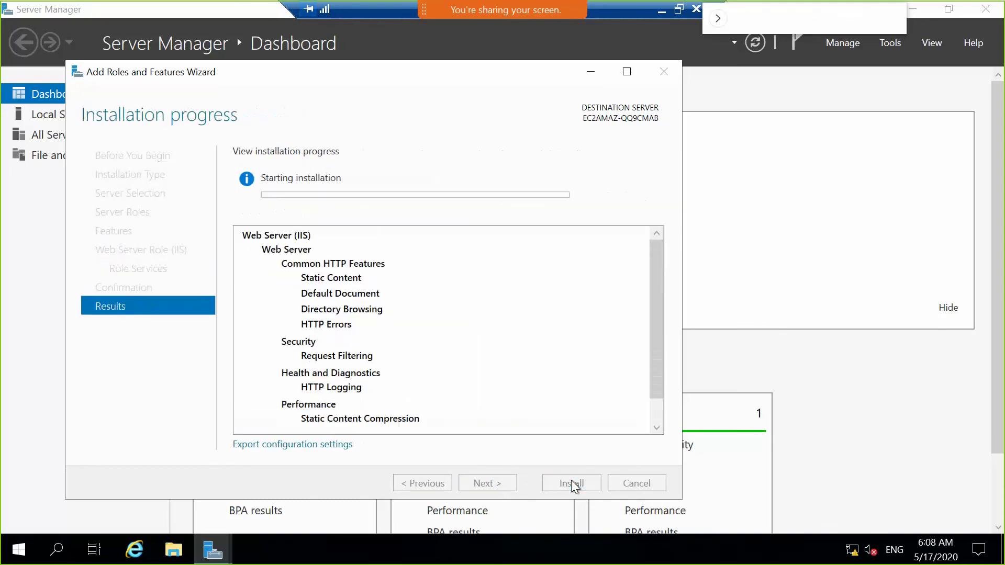
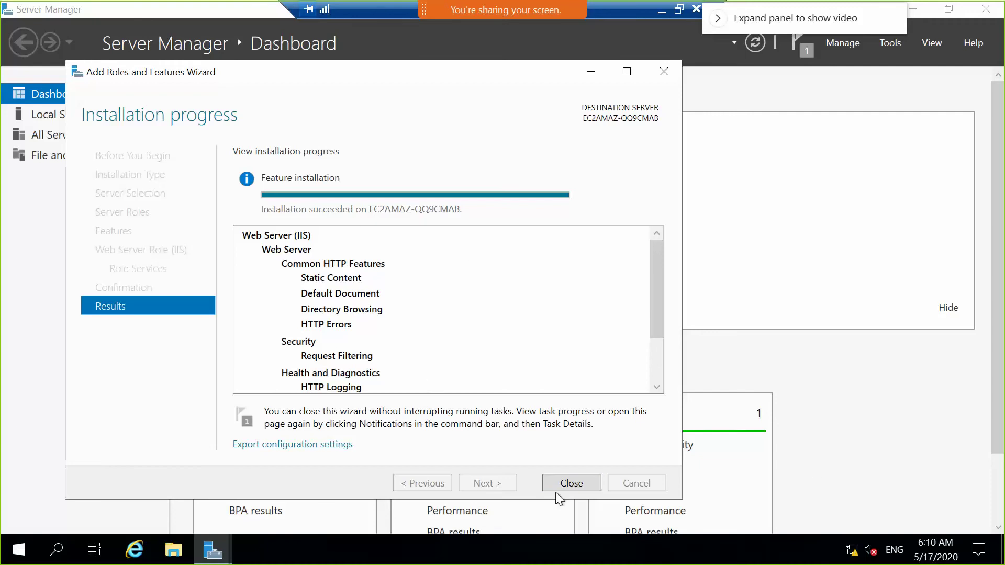
pyautogui.click(574, 483)
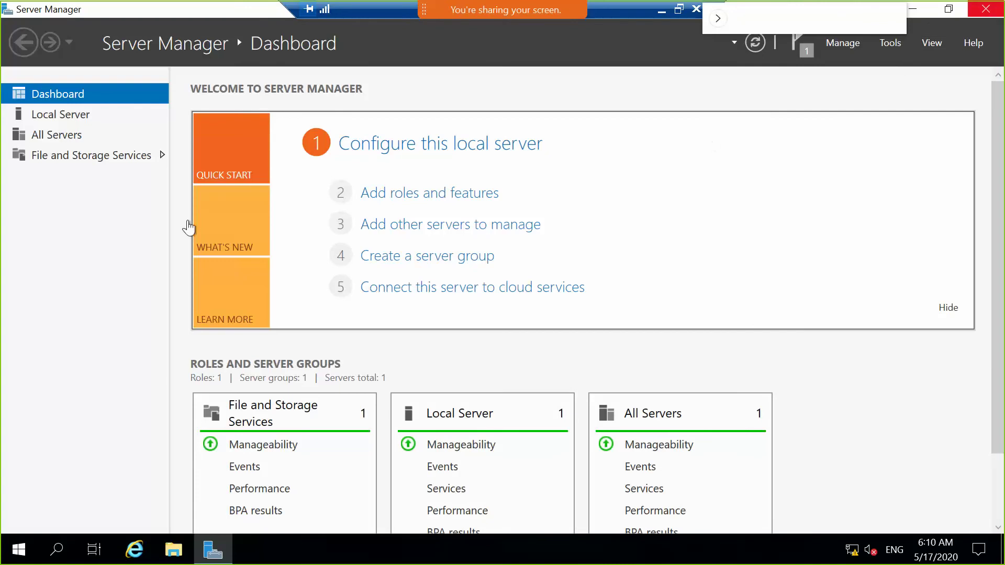
# Step: Turn off IE Enhanced Security Configuration for both Administrators and Users on the local server, and close Server Manager
pyautogui.click(84, 117)
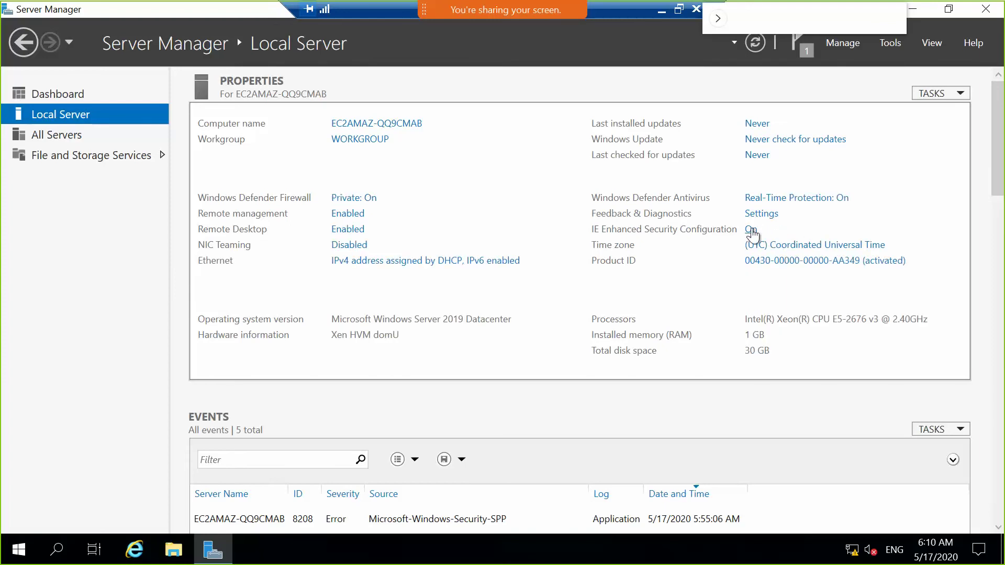
pyautogui.click(751, 230)
pyautogui.click(411, 255)
pyautogui.click(402, 346)
pyautogui.click(550, 423)
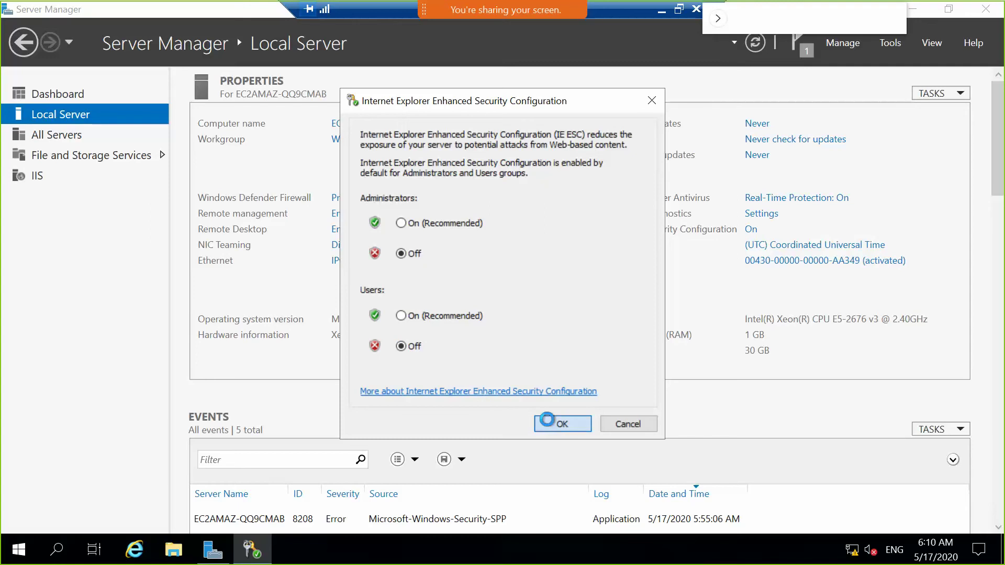
pyautogui.click(986, 9)
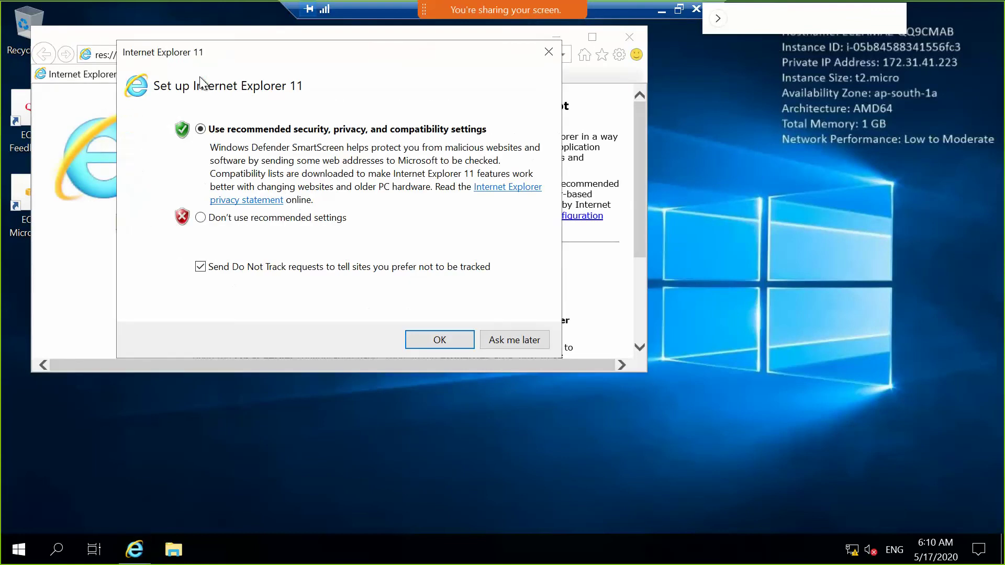
# Step: In Internet Explorer, decline the recommended settings and view the IIS page at 172.31.41.223 in a maximized window before closing it
pyautogui.click(200, 218)
pyautogui.click(447, 340)
pyautogui.click(243, 55)
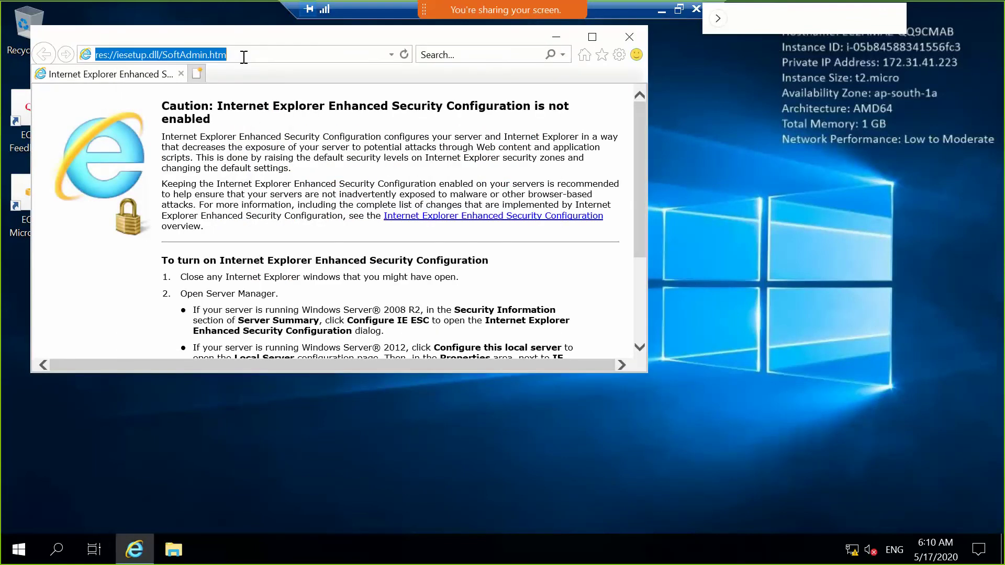
pyautogui.write('172')
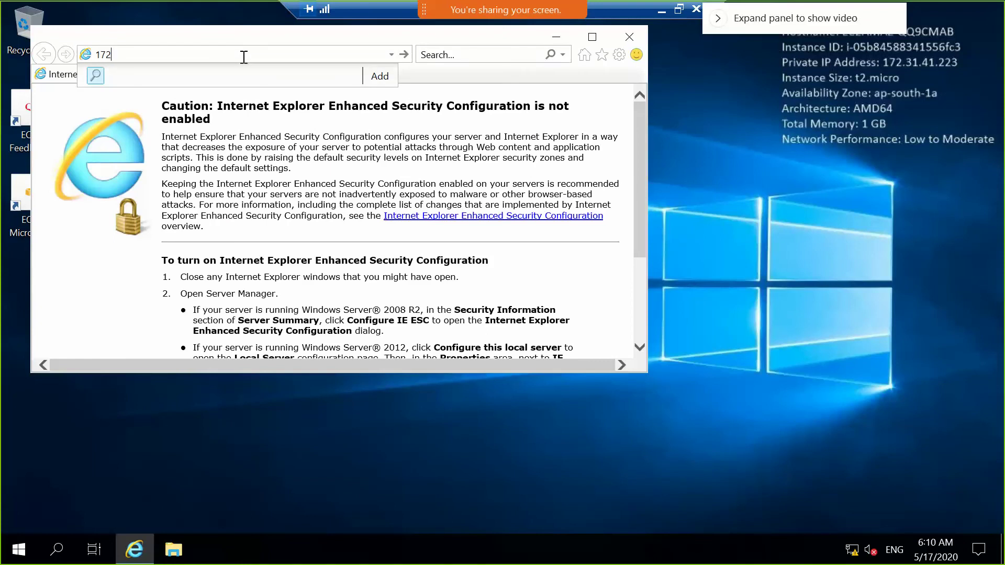
pyautogui.write('.')
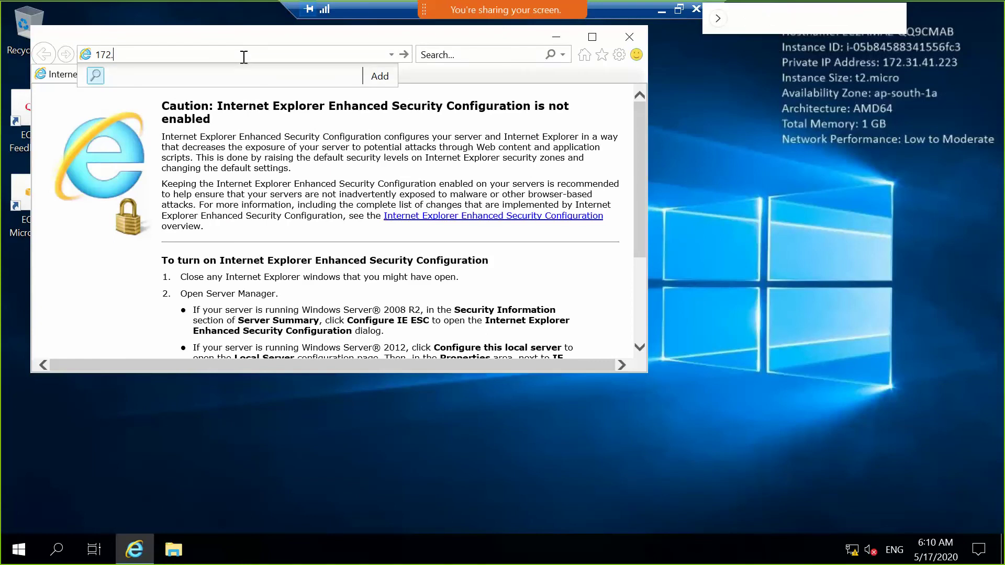
pyautogui.write('31.4')
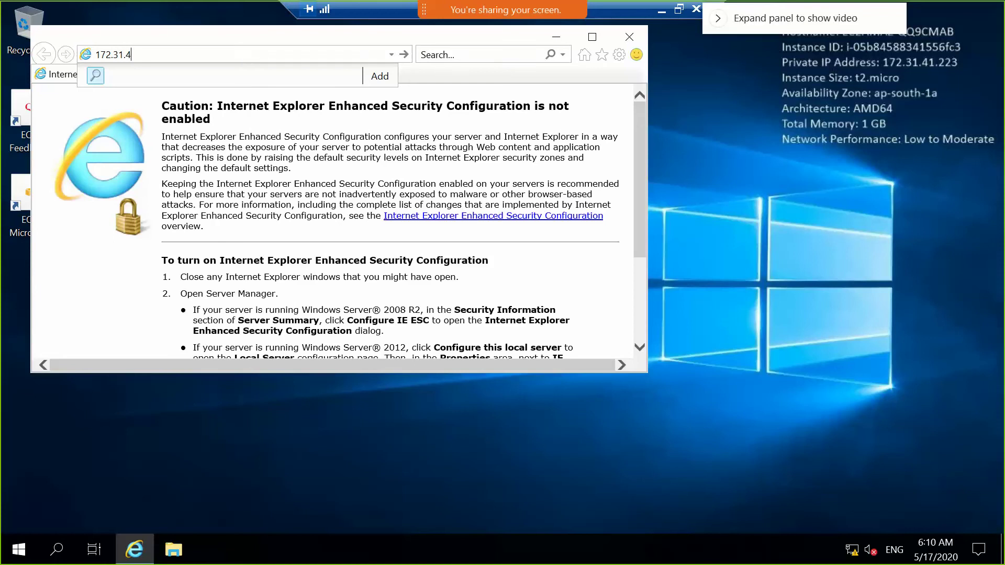
pyautogui.write('223')
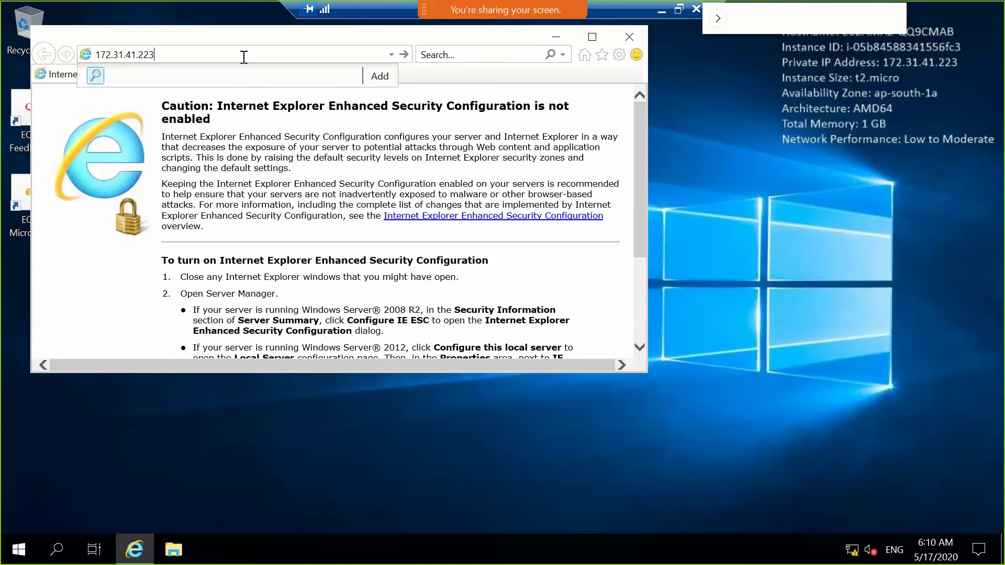
pyautogui.press('Return')
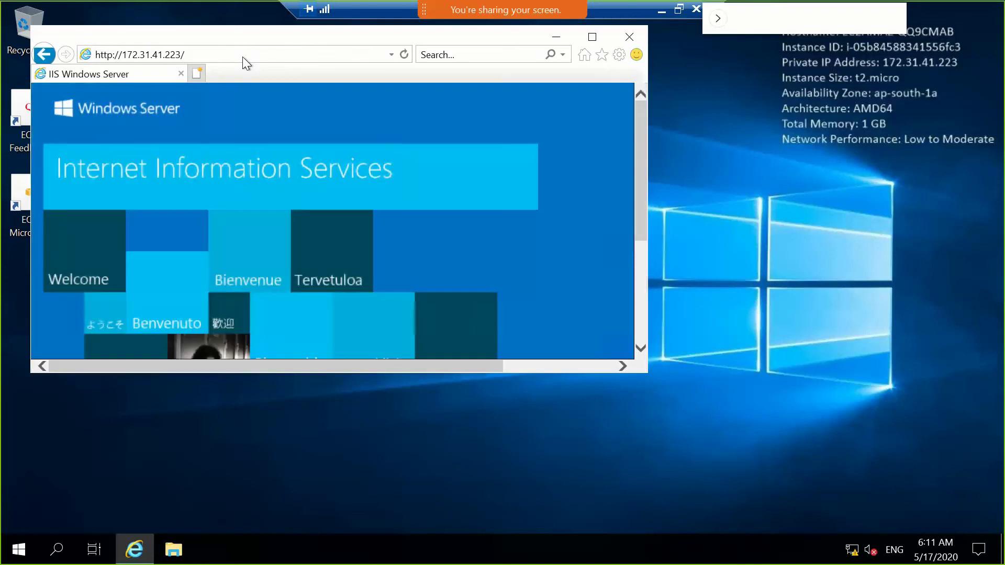
pyautogui.doubleClick(365, 38)
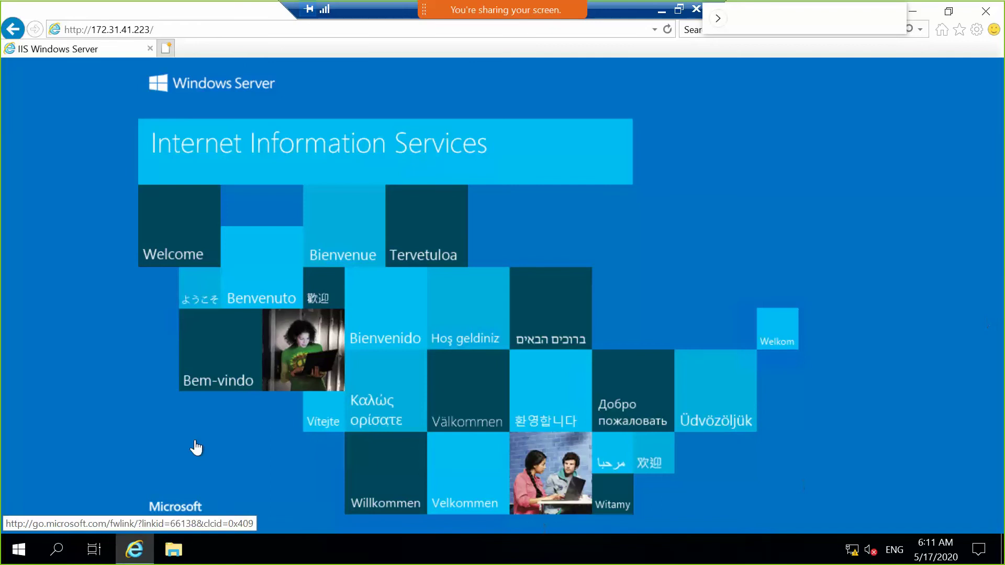
pyautogui.click(987, 11)
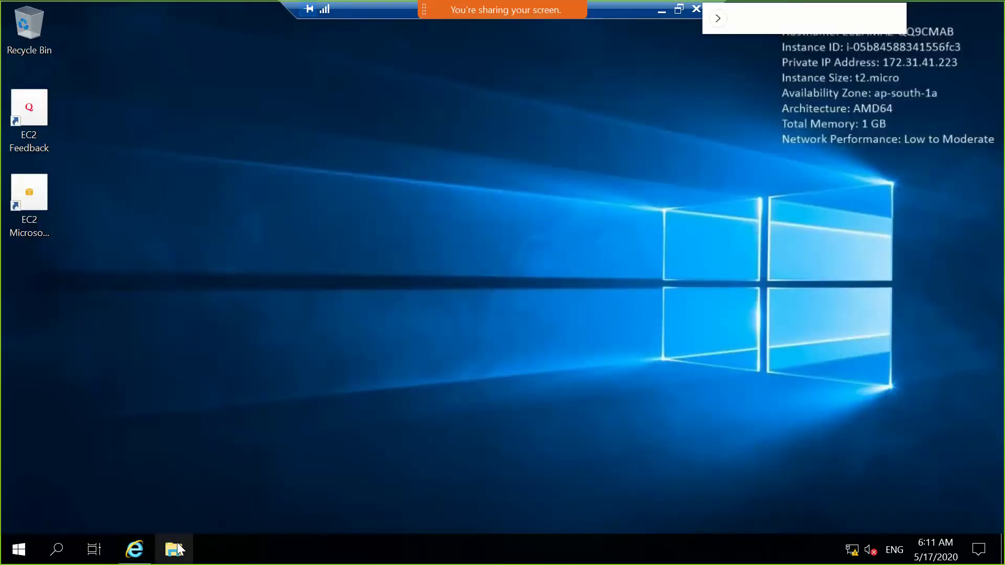
# Step: Open the C:\inetpub\wwwroot folder in File Explorer
pyautogui.press('super+e')
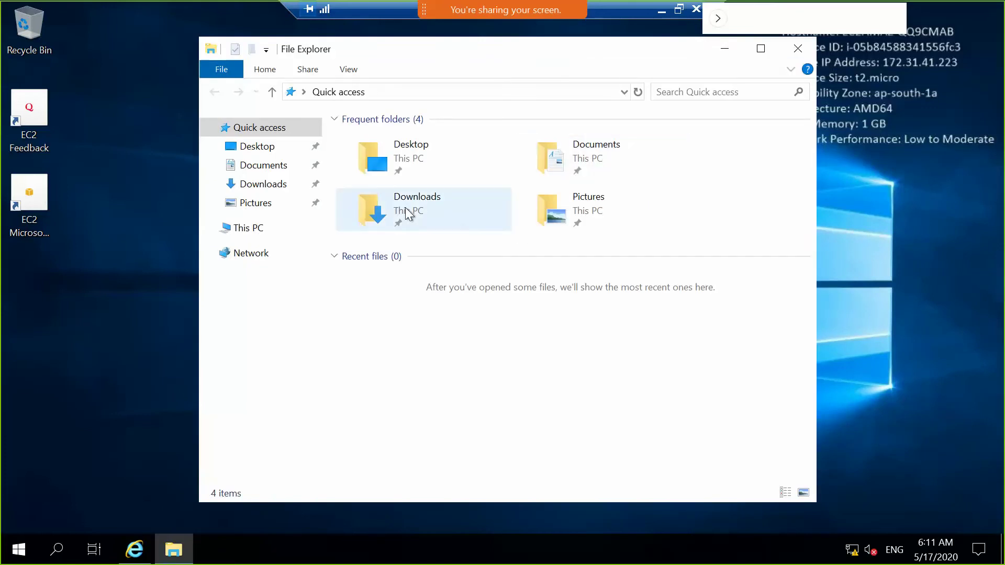
pyautogui.click(257, 230)
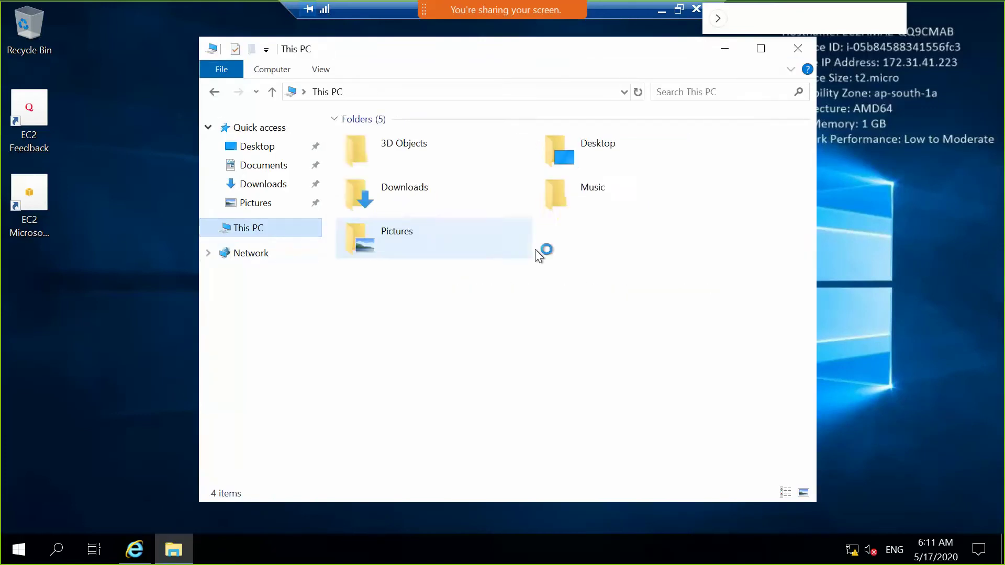
pyautogui.doubleClick(410, 335)
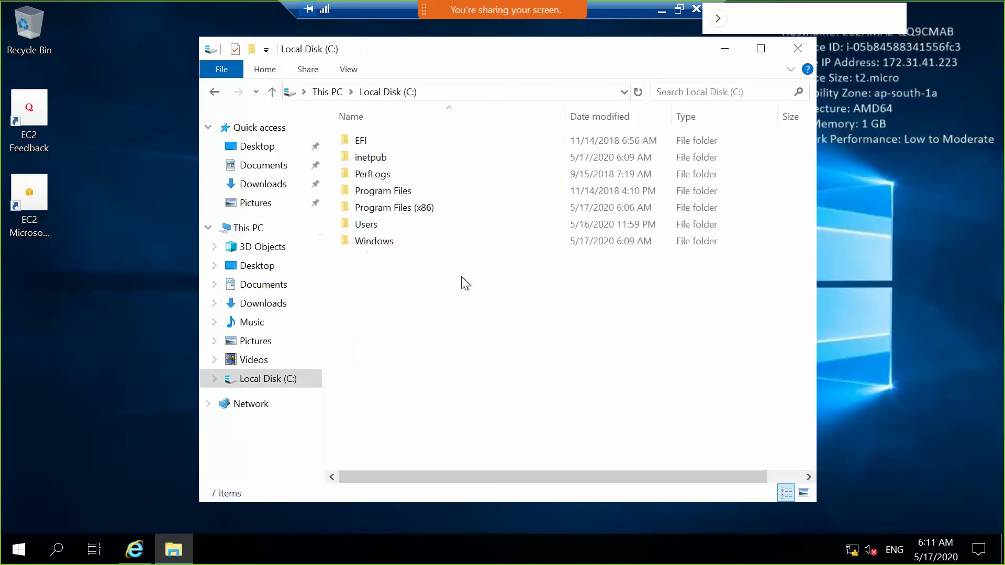
pyautogui.doubleClick(384, 157)
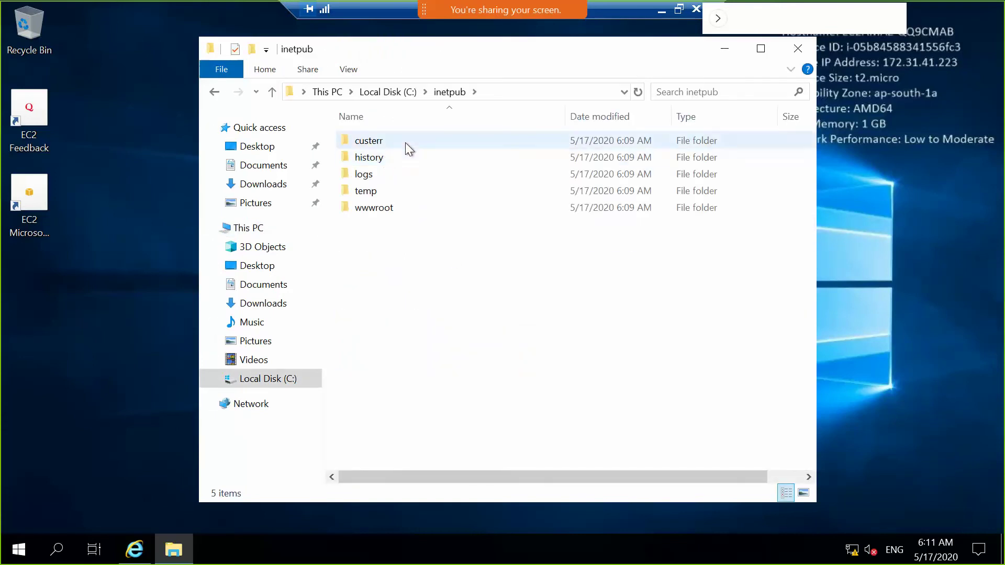
pyautogui.click(402, 212)
pyautogui.doubleClick(404, 212)
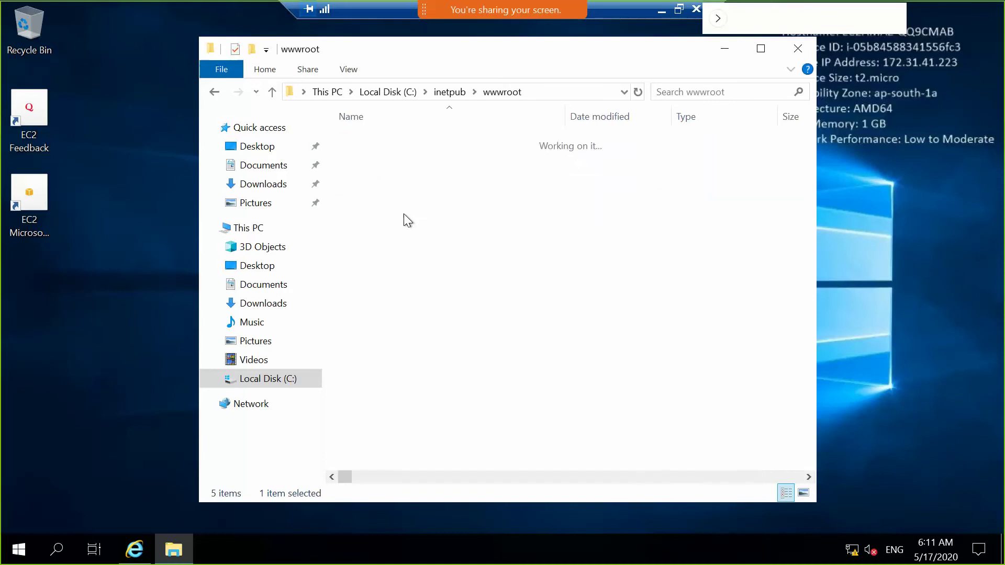
# Step: Edit the iisstart PNG in Paint, adding the text WEBSERVER1 in the empty blue area near its upper right, and save it
pyautogui.click(404, 158)
pyautogui.rightClick(404, 158)
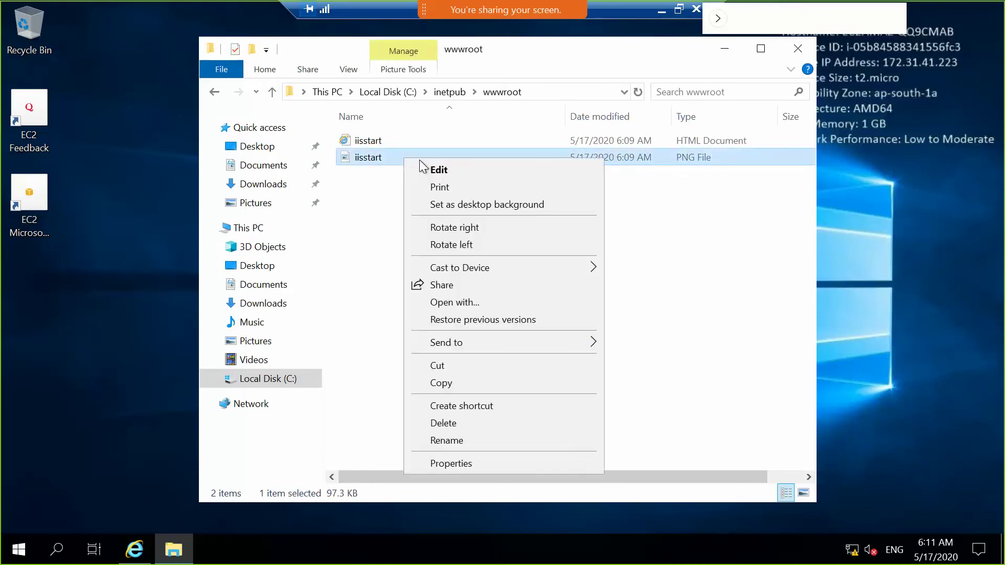
pyautogui.click(459, 166)
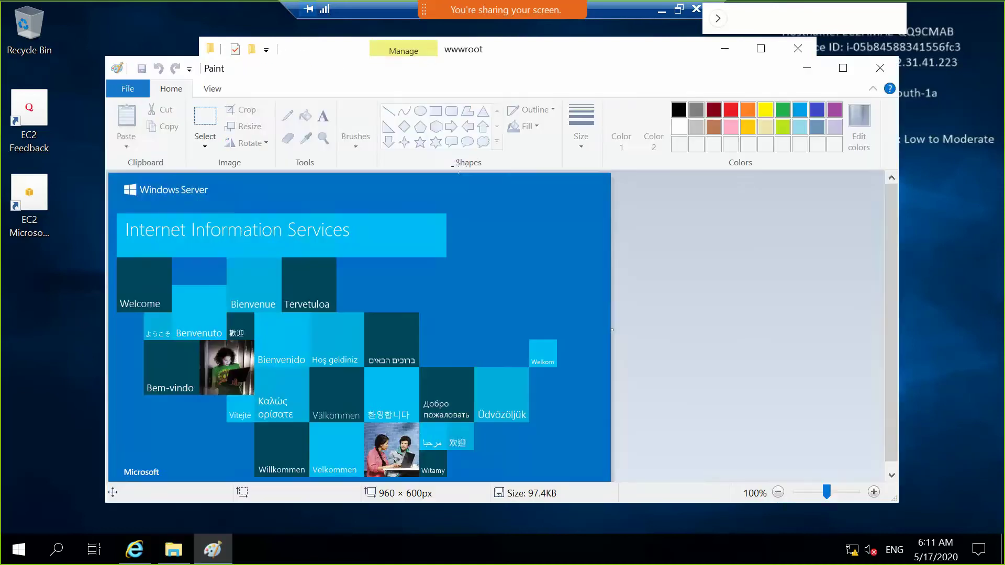
pyautogui.click(460, 203)
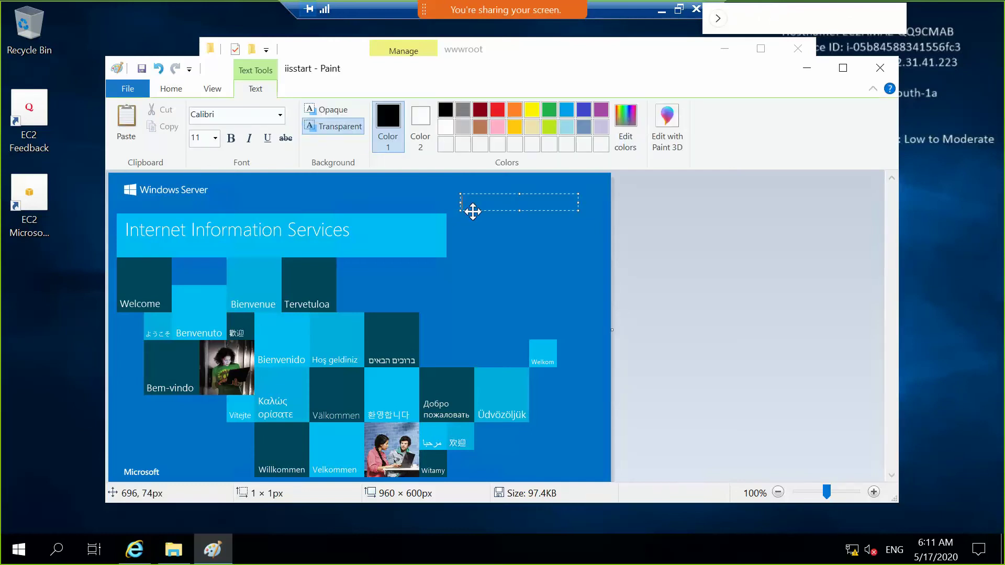
pyautogui.write('WEBSERVER')
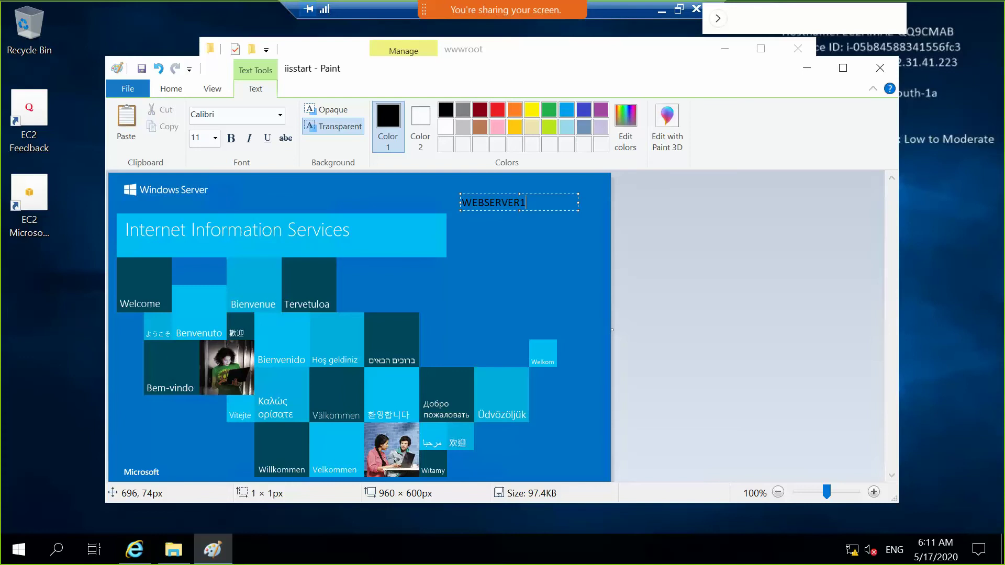
pyautogui.write('1')
pyautogui.click(693, 195)
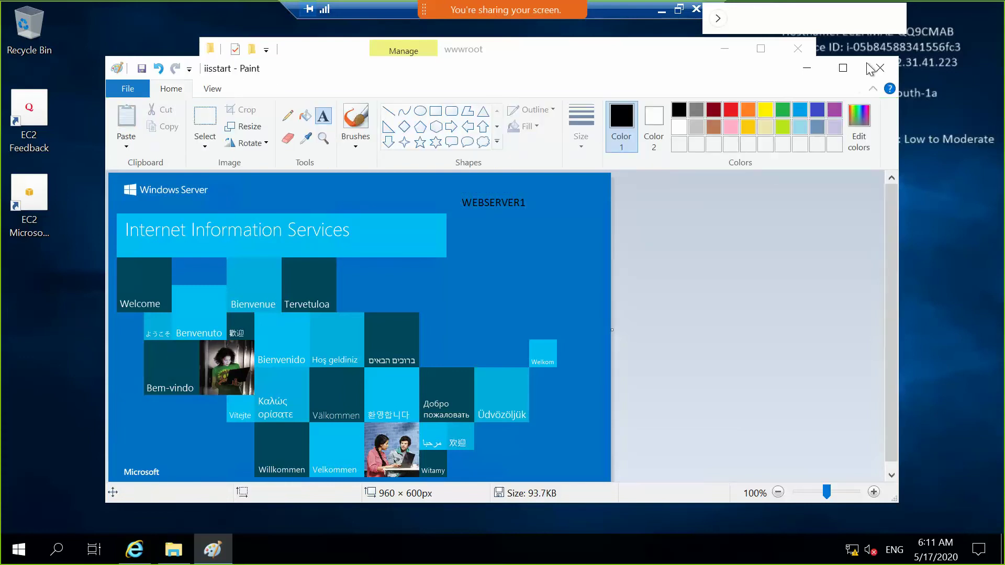
pyautogui.click(881, 69)
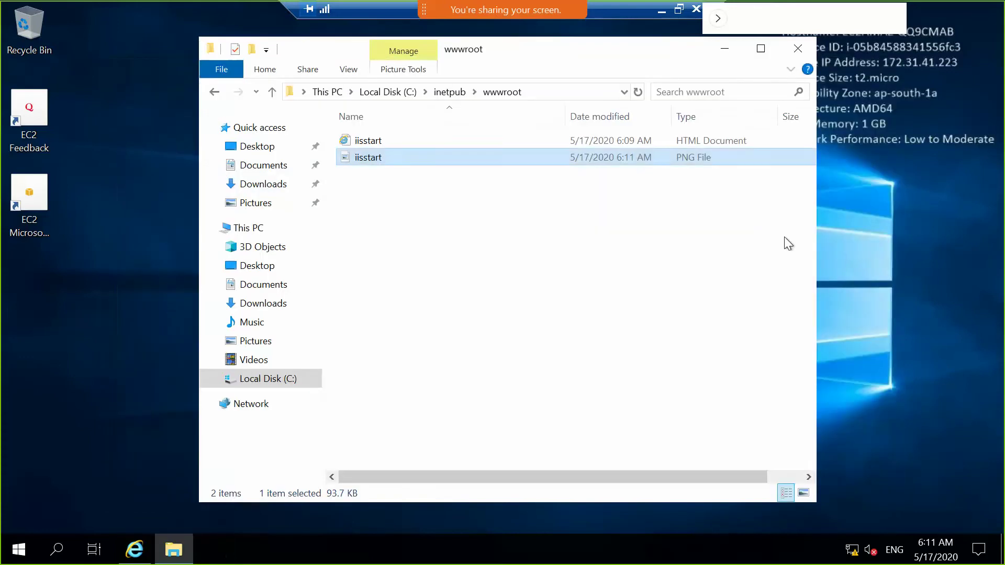
# Step: Close the wwwroot folder, view the page at 172.31.41.223 in Internet Explorer to check its WEBSERVER1 label, and close the browser
pyautogui.click(797, 48)
pyautogui.click(135, 548)
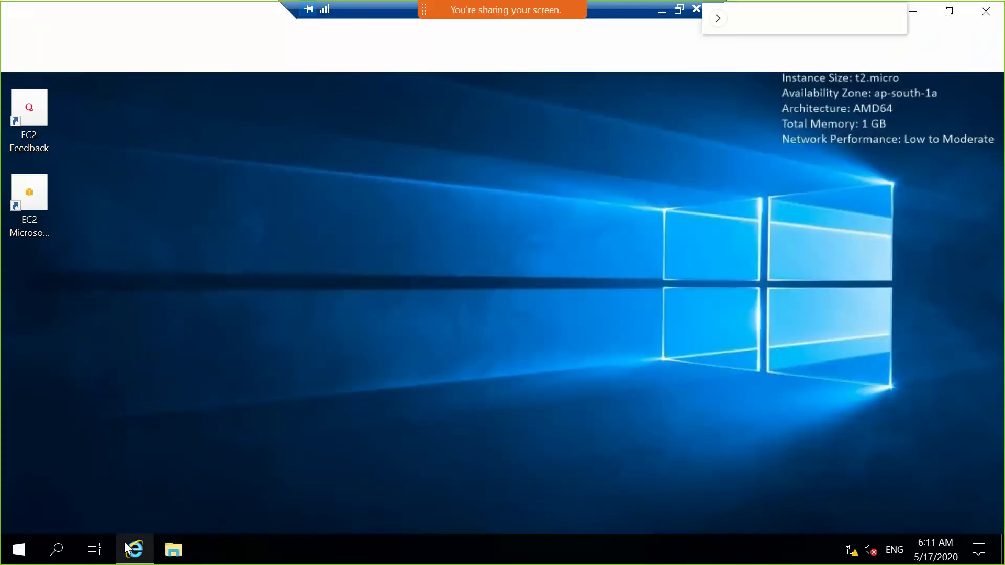
pyautogui.click(208, 28)
pyautogui.press('Return')
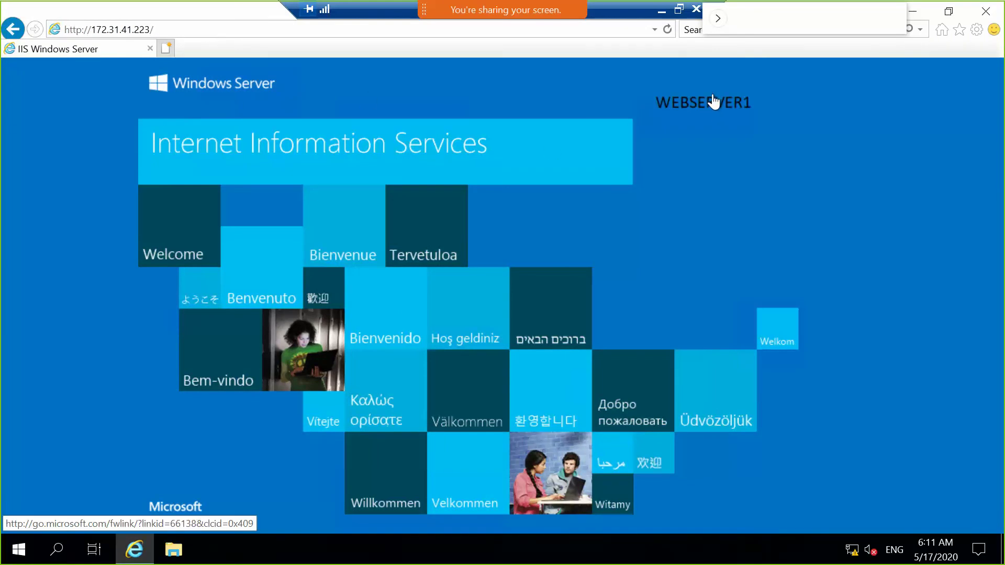
pyautogui.click(996, 14)
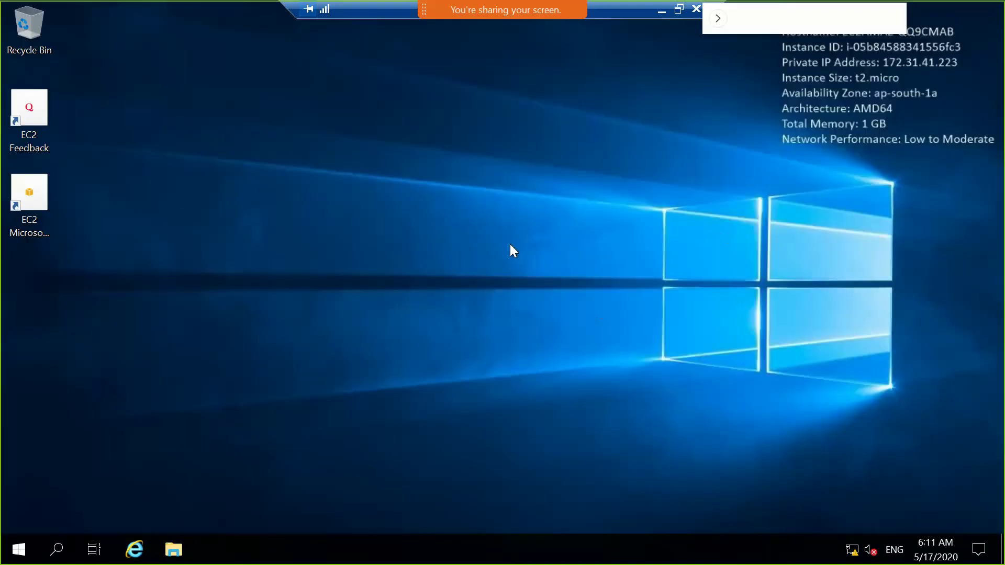
# Step: Minimize the webserver1 remote session and open Remote Desktop Connection on the jump server
pyautogui.click(661, 11)
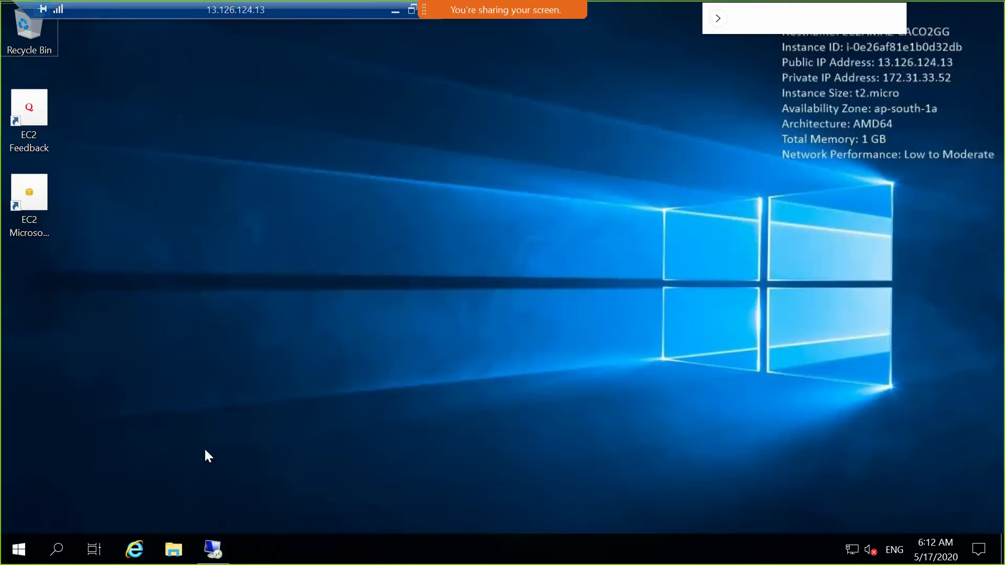
pyautogui.press('super+r')
pyautogui.press('Return')
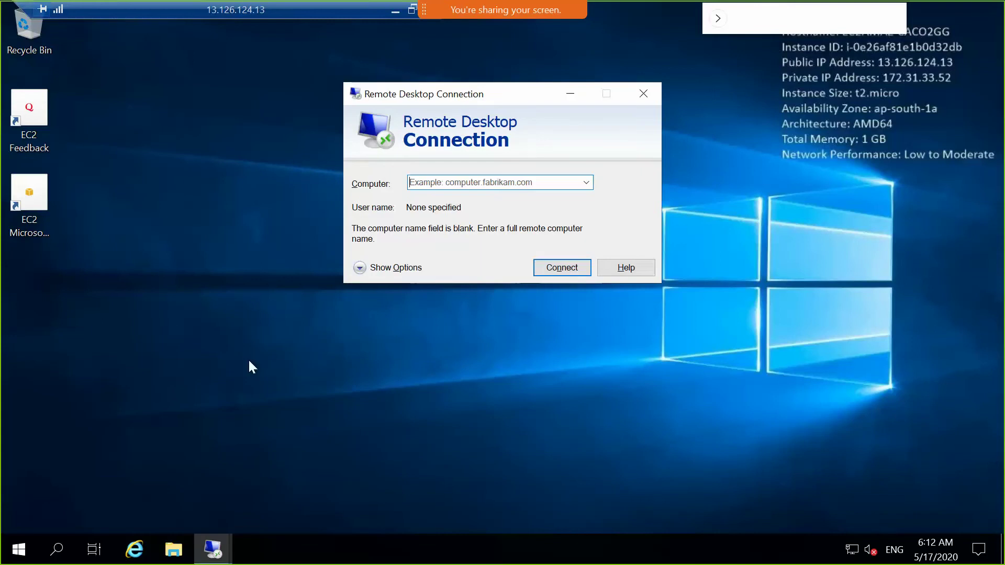
# Step: In the EC2 console, select only the webserver2 instance and copy its private IP address, 172.31.40.43
pyautogui.click(395, 10)
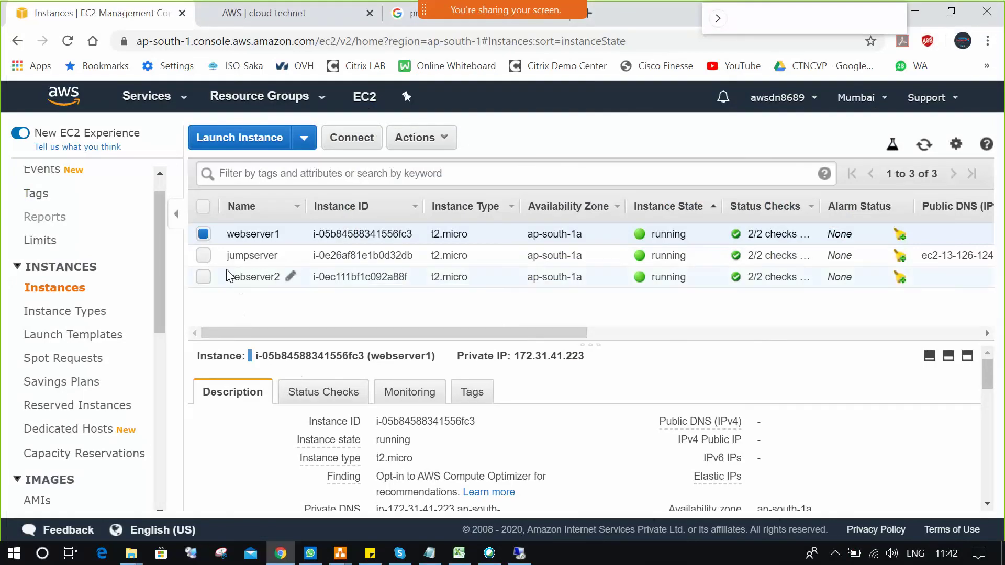
pyautogui.click(204, 234)
pyautogui.click(206, 278)
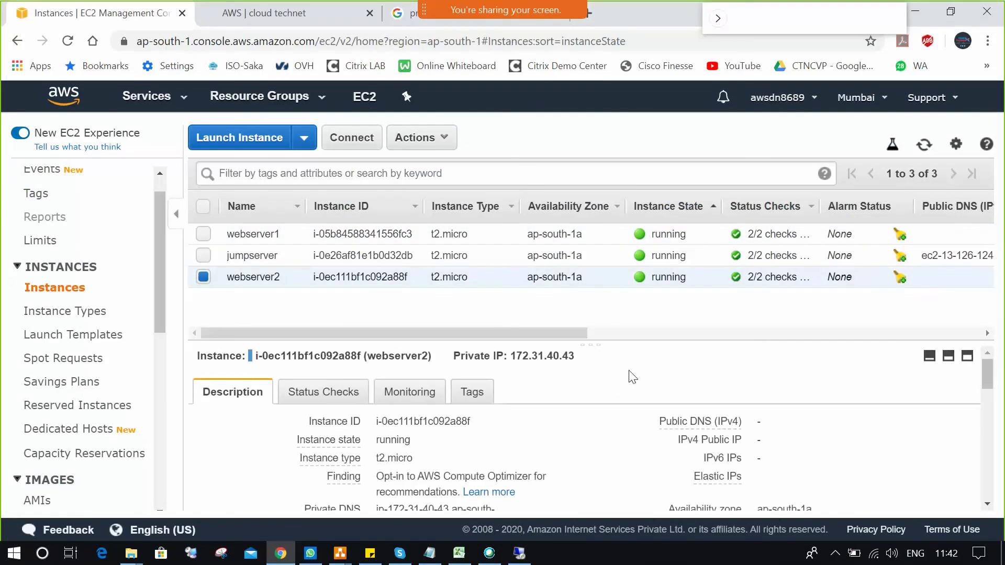
pyautogui.moveTo(574, 360); pyautogui.dragTo(512, 361)
pyautogui.hotkey('ctrl', 'c')
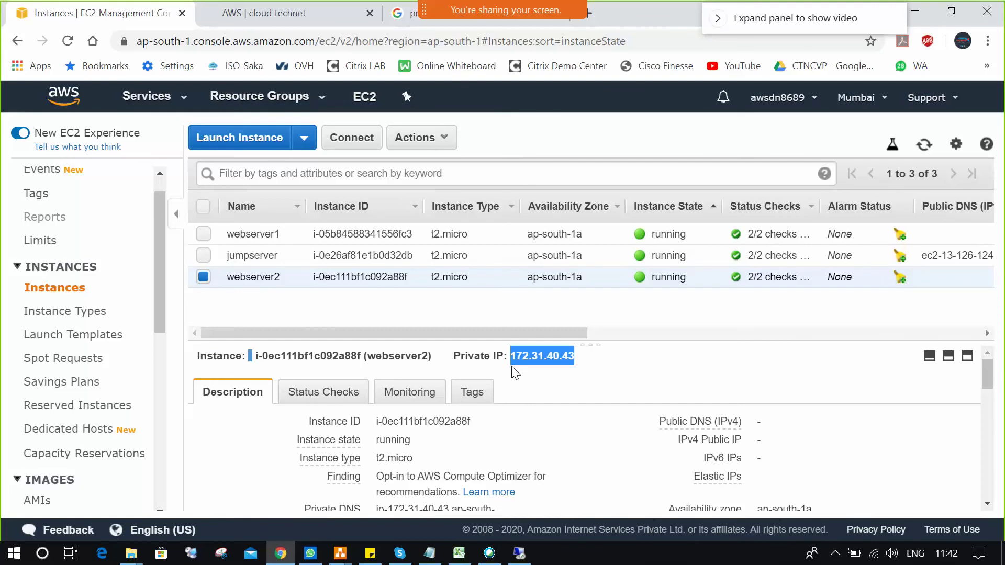
# Step: Back on the jump server, start a remote desktop connection to 172.31.40.43 with administrator as the user name
pyautogui.hotkey('alt', 'Tab')
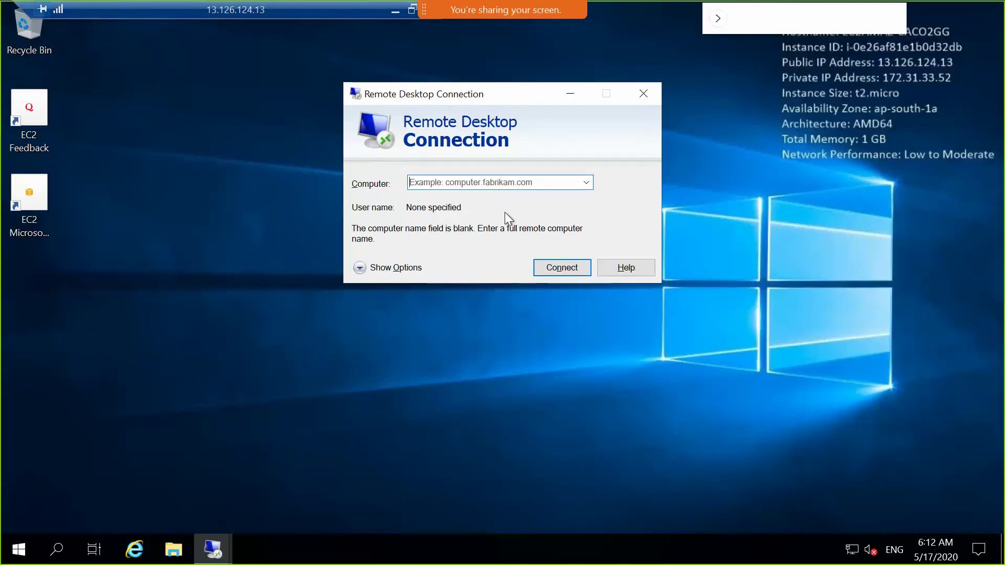
pyautogui.hotkey('ctrl', 'v')
pyautogui.click(557, 268)
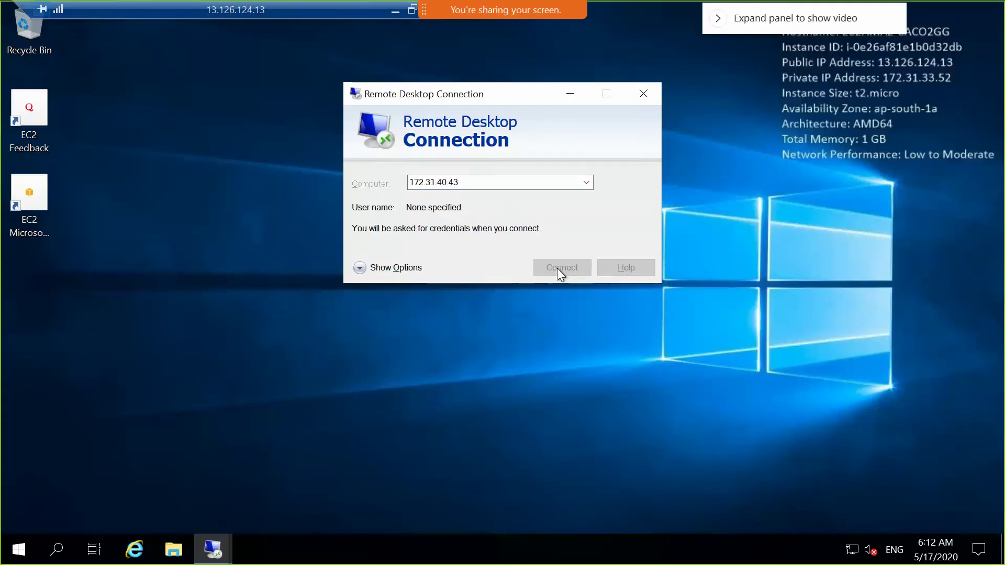
pyautogui.write('administrator')
pyautogui.press('Tab')
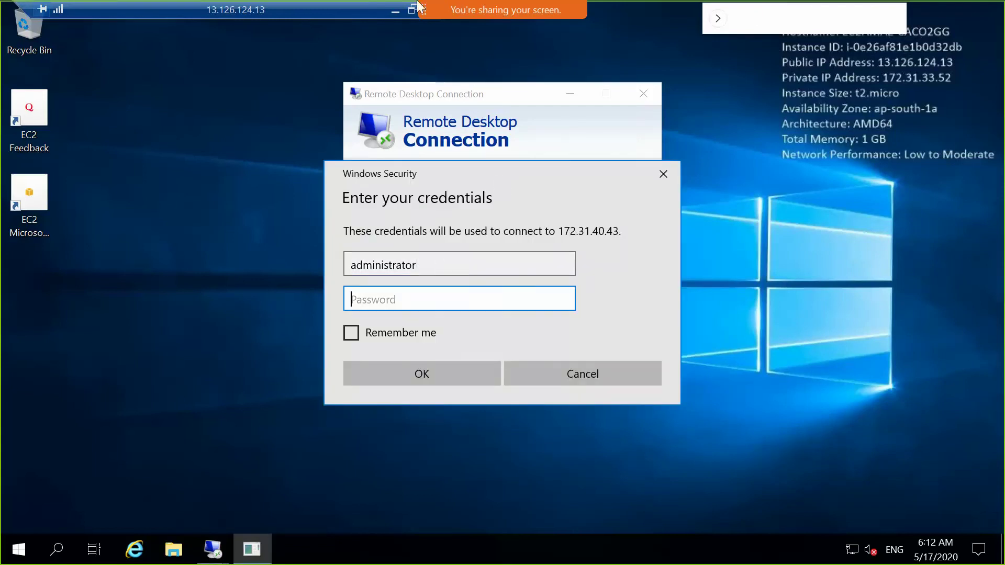
# Step: In the EC2 console, decrypt webserver2's Windows administrator password with the AWSWIN7pm.pem key file and copy it
pyautogui.click(394, 11)
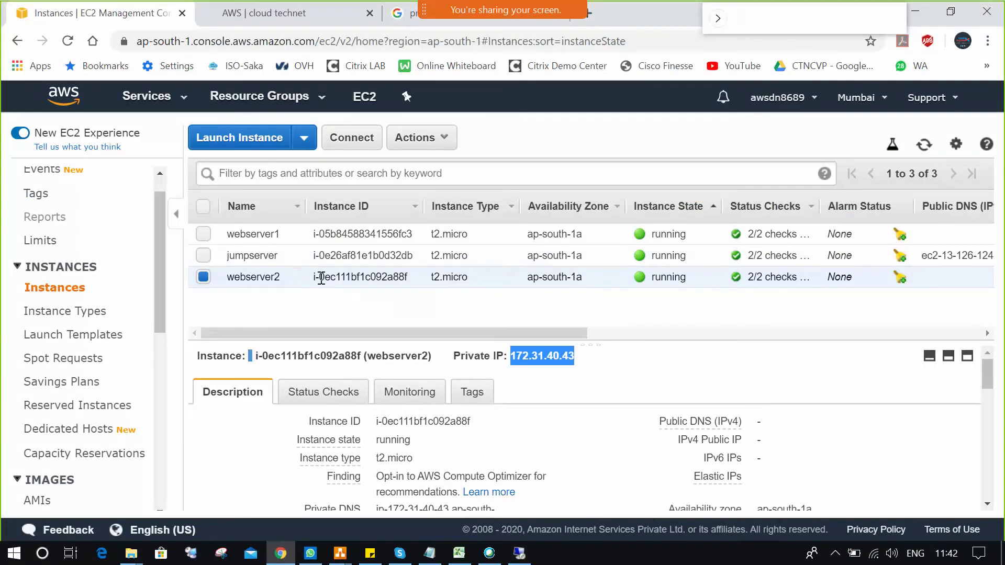
pyautogui.rightClick(328, 279)
pyautogui.click(361, 299)
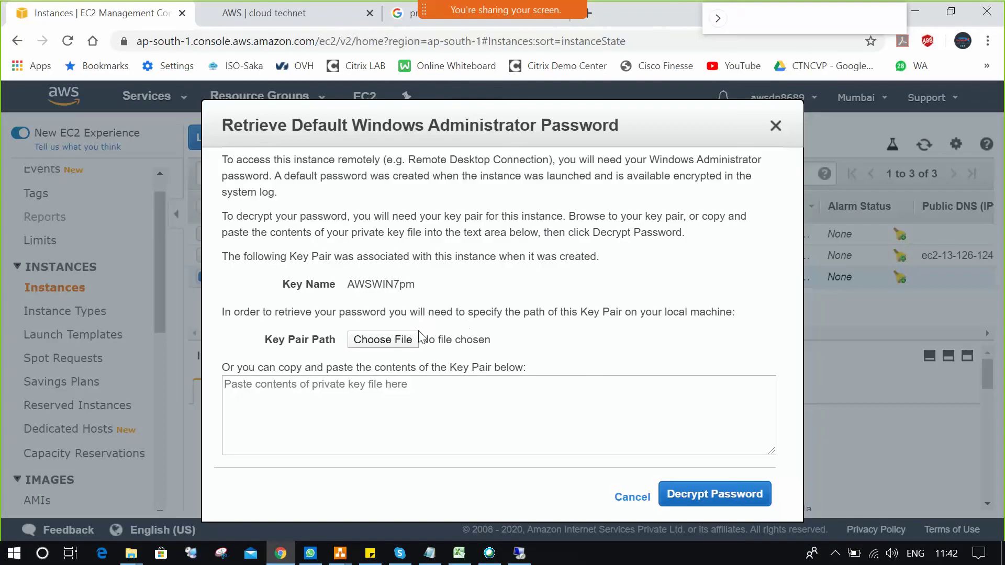
pyautogui.click(383, 339)
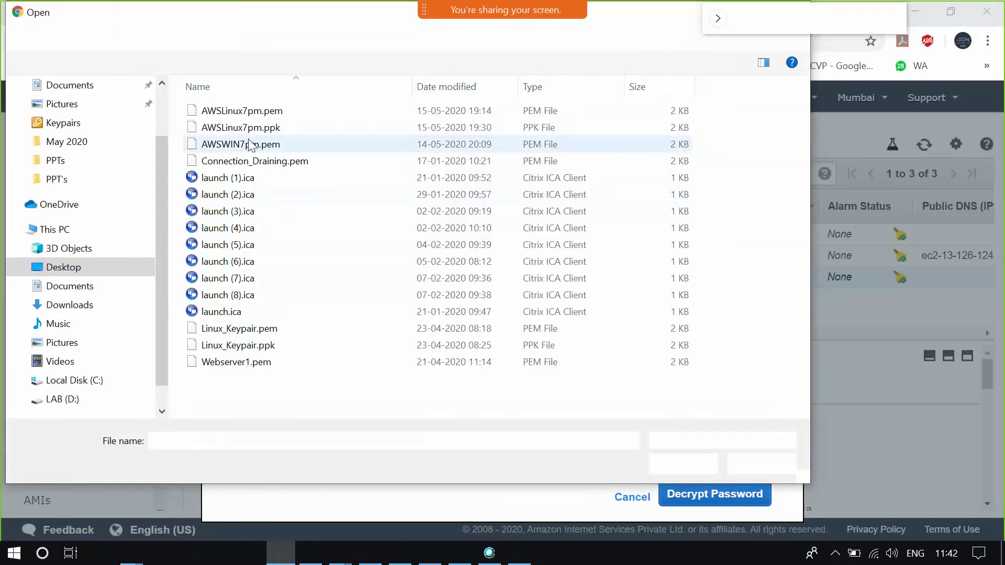
pyautogui.click(248, 146)
pyautogui.click(686, 465)
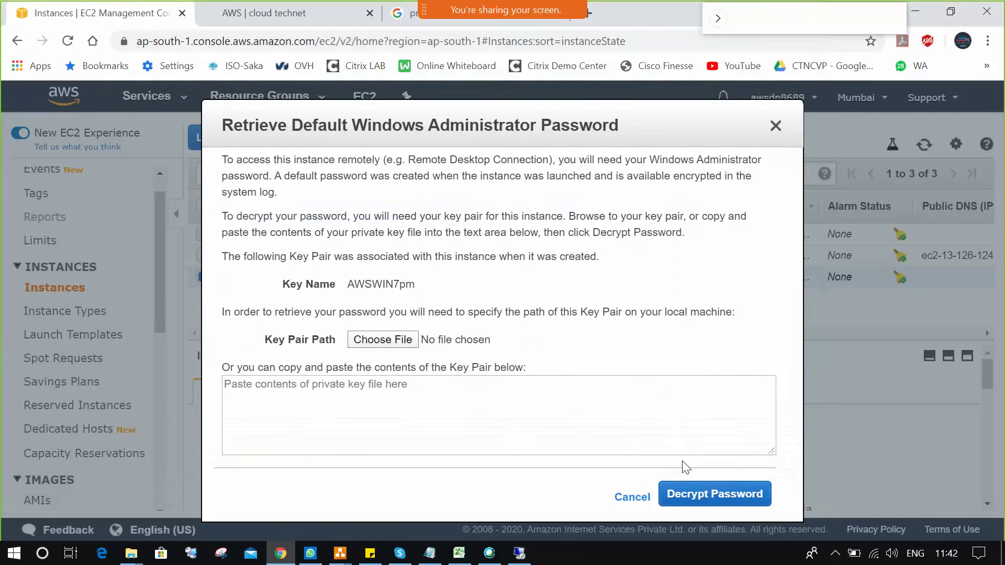
pyautogui.click(680, 494)
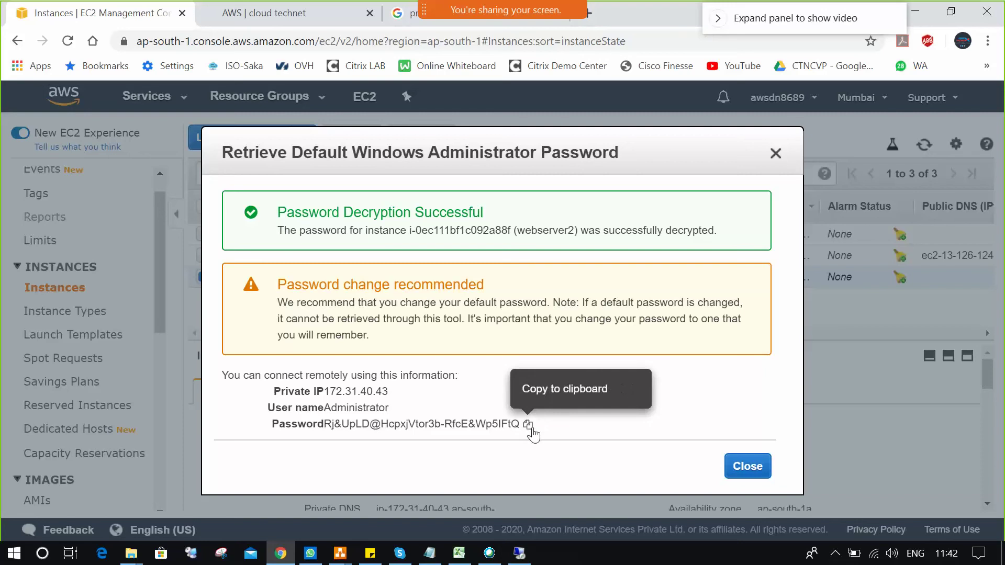
pyautogui.click(528, 424)
pyautogui.click(776, 154)
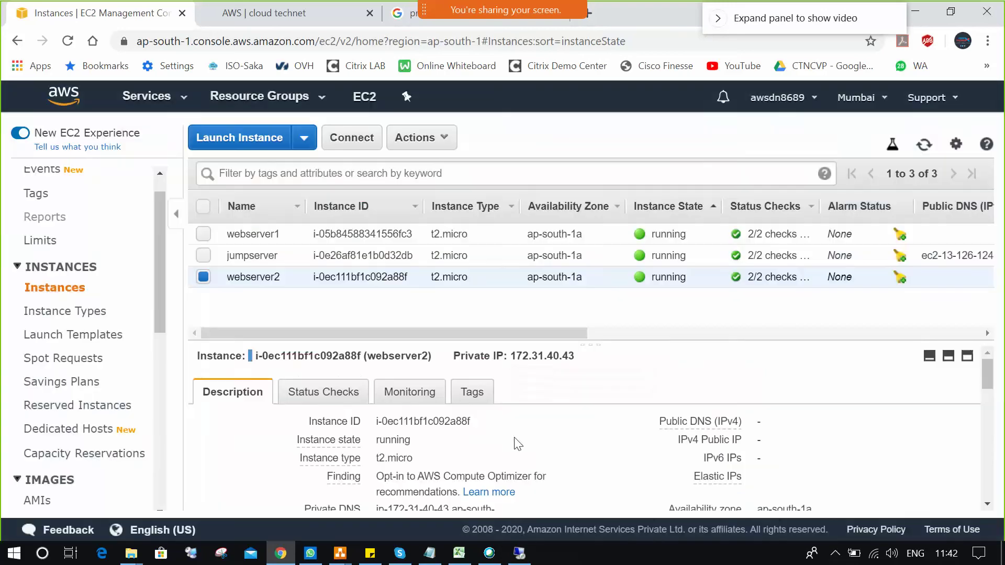
# Step: Sign in to webserver2 with the copied administrator password, accepting its certificate, and allow the server to be discoverable on the network
pyautogui.click(520, 553)
pyautogui.click(478, 301)
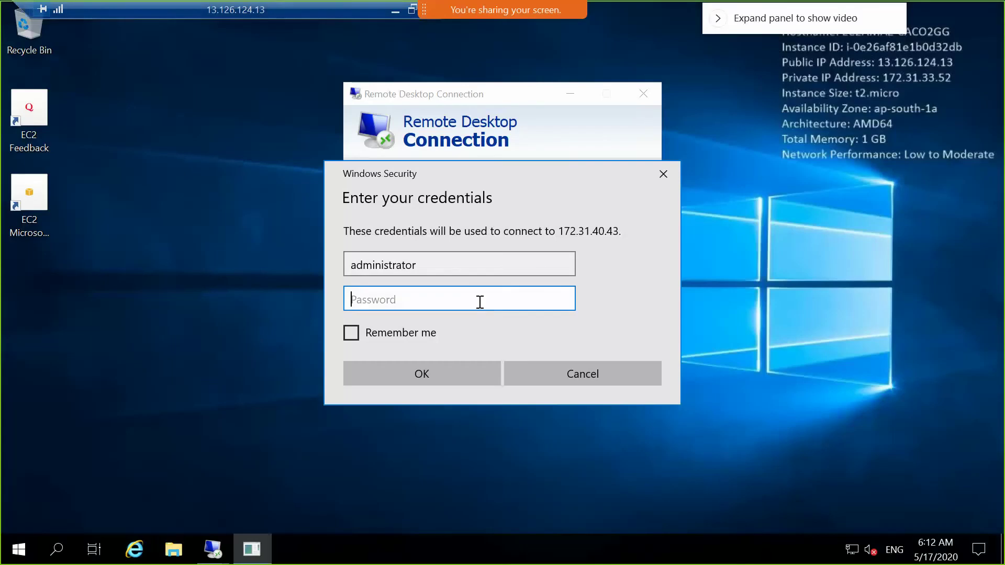
pyautogui.hotkey('ctrl', 'v')
pyautogui.click(468, 372)
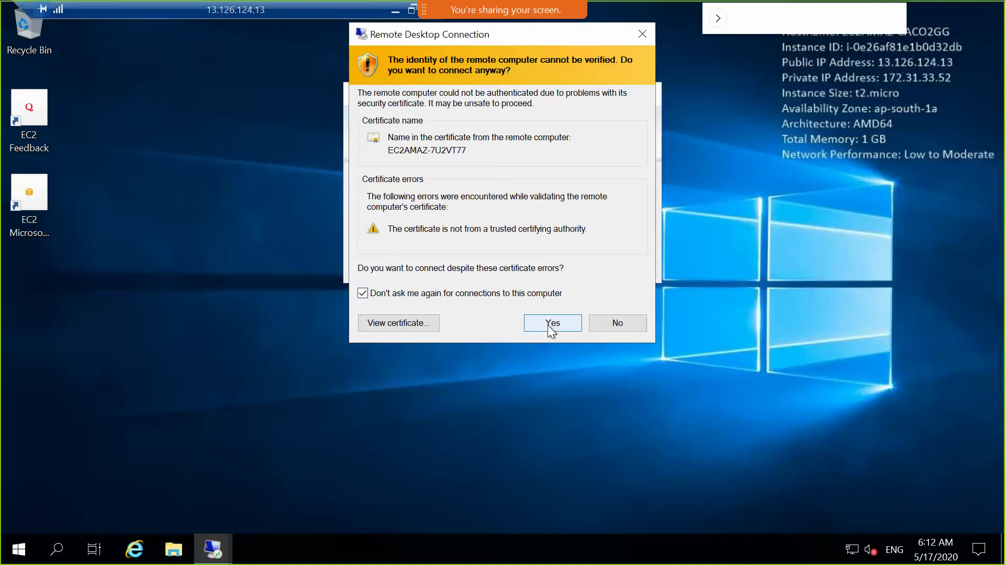
pyautogui.click(548, 325)
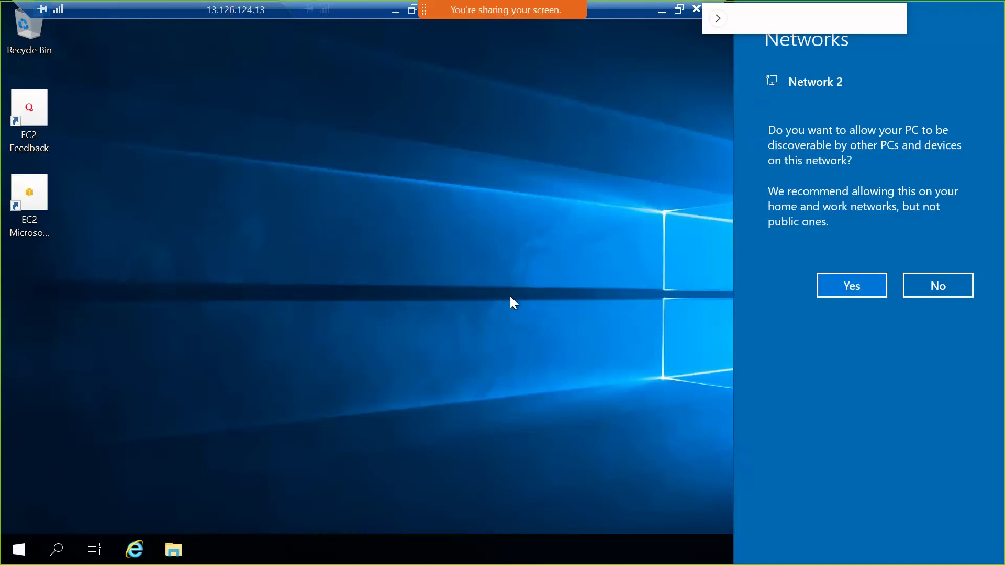
pyautogui.click(854, 288)
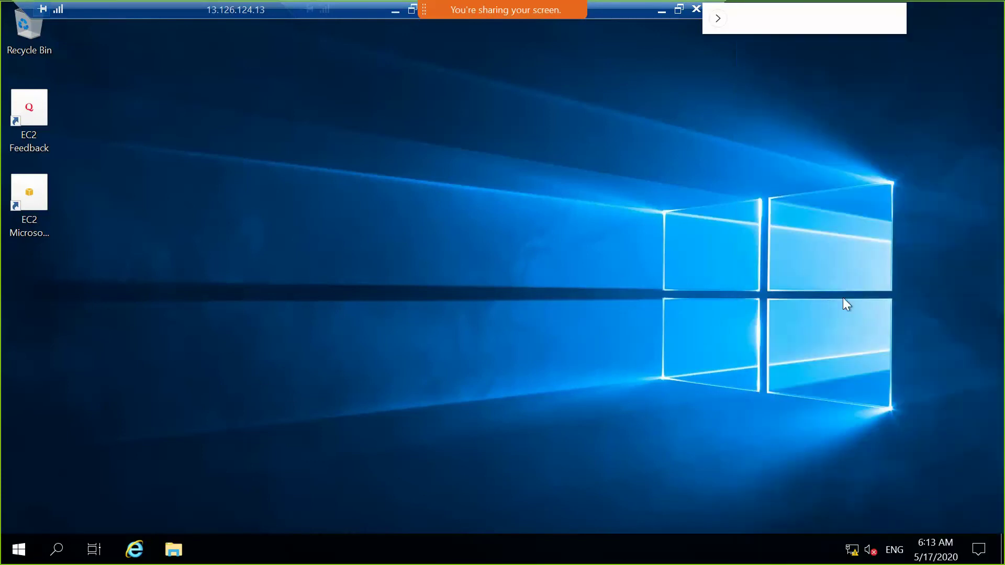
pyautogui.rightClick(339, 165)
pyautogui.click(412, 209)
pyautogui.rightClick(397, 180)
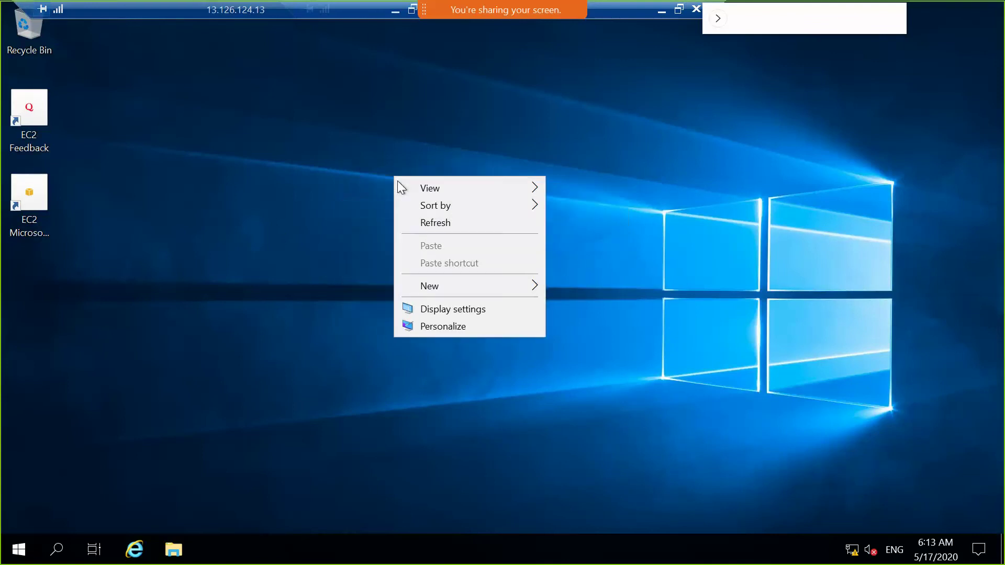
pyautogui.click(442, 222)
pyautogui.rightClick(400, 174)
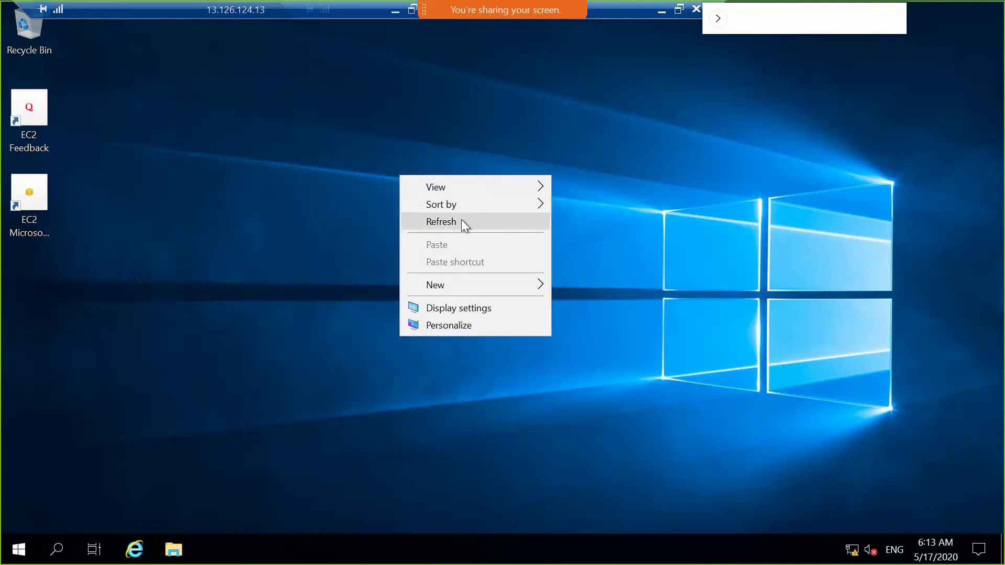
pyautogui.click(461, 221)
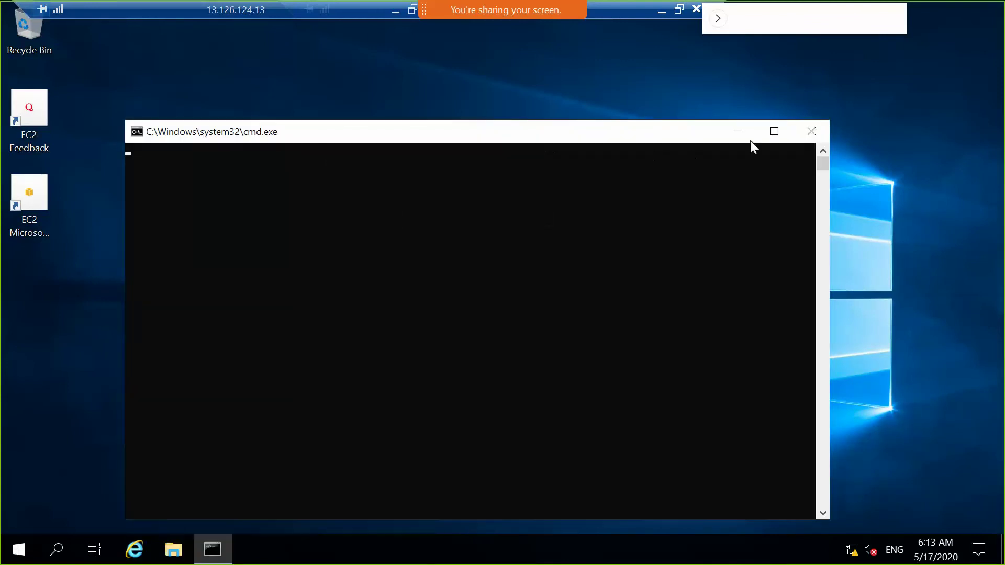
# Step: Close the cmd.exe window on webserver2 and refresh the desktop
pyautogui.click(810, 128)
pyautogui.rightClick(458, 195)
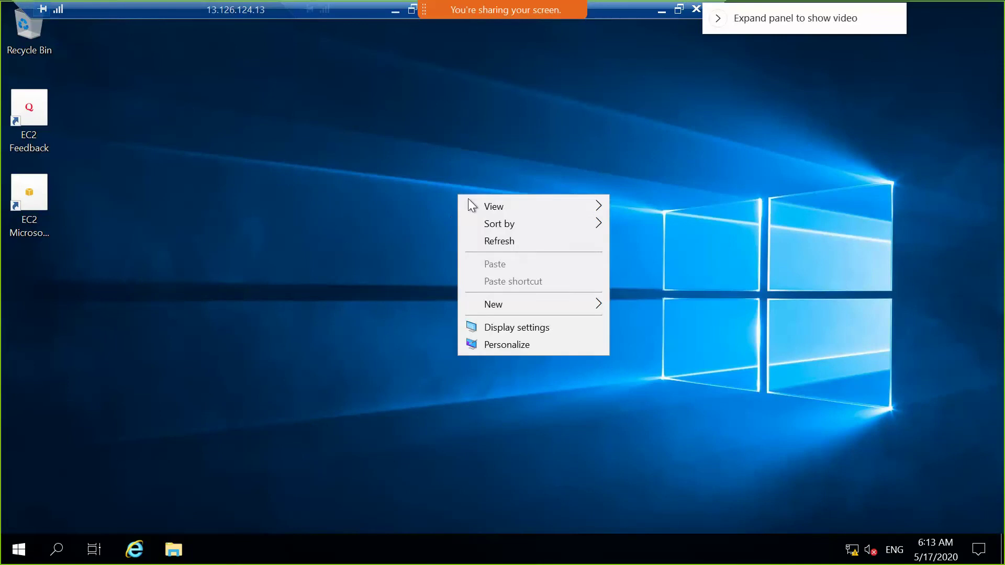
pyautogui.click(519, 240)
pyautogui.rightClick(326, 184)
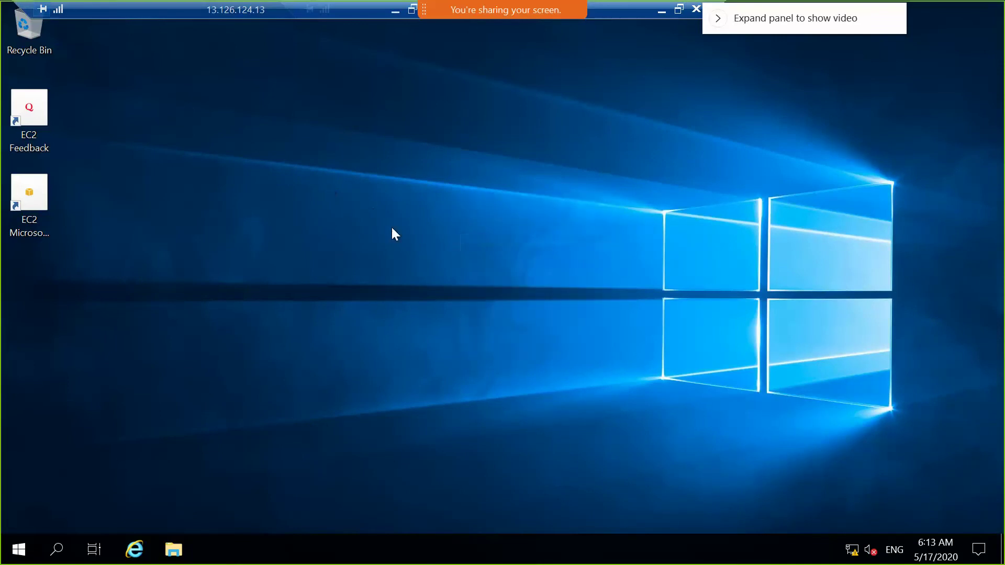
pyautogui.click(414, 231)
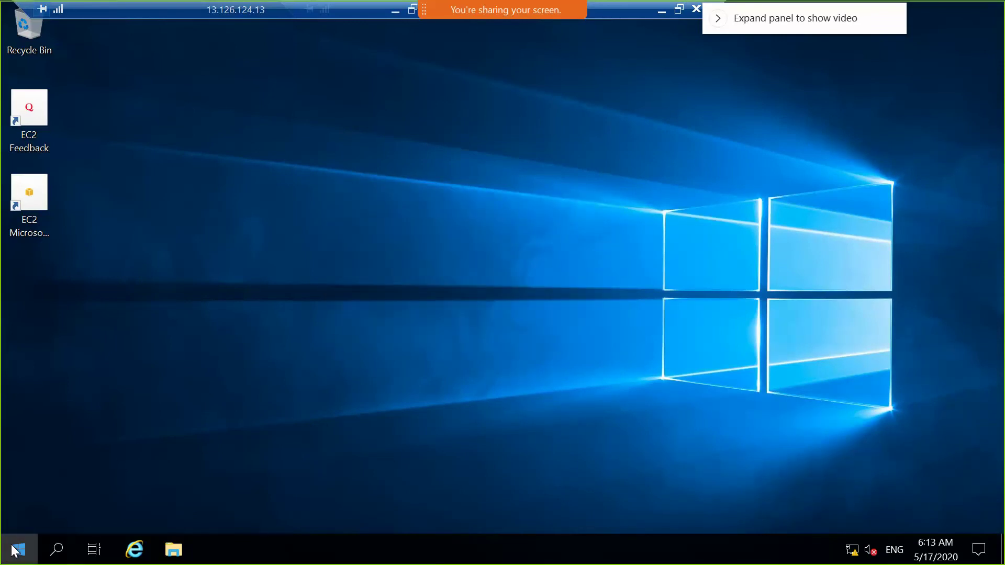
# Step: Open Server Manager on webserver2 and close the Windows Admin Center message
pyautogui.click(19, 549)
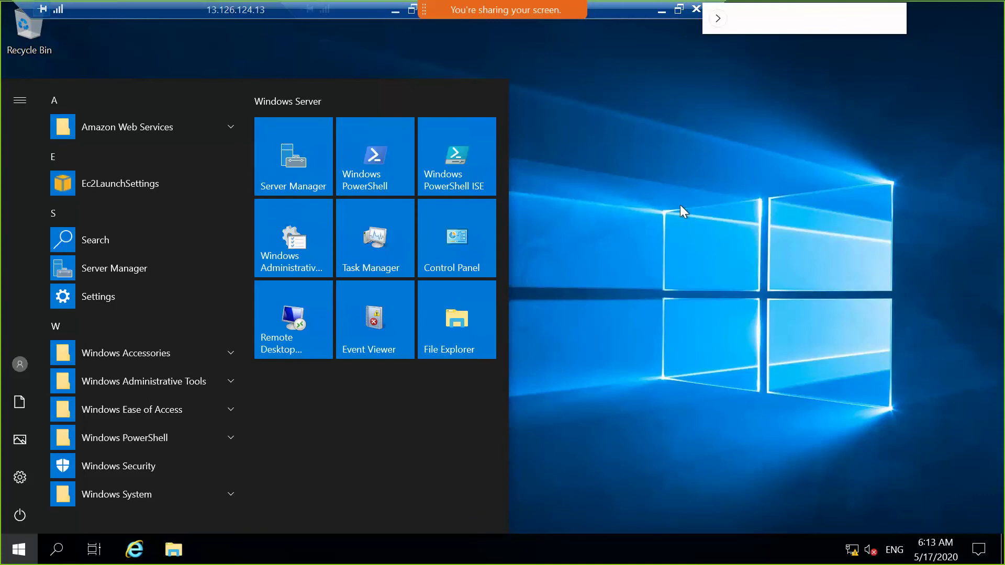
pyautogui.click(441, 191)
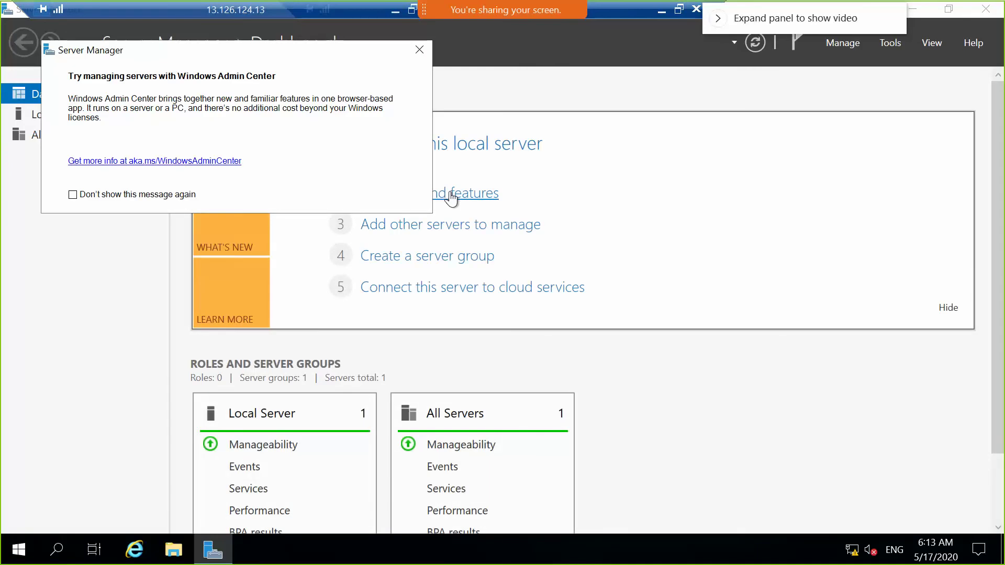
pyautogui.click(419, 49)
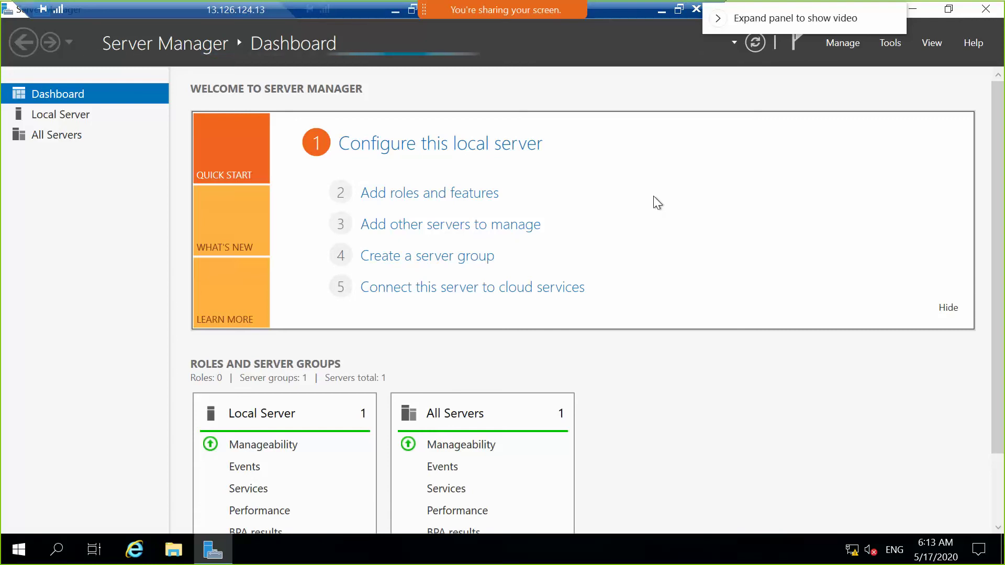
# Step: Try to start adding roles and features from the dashboard, dismissing the inventory data notice each time
pyautogui.click(448, 198)
pyautogui.click(647, 330)
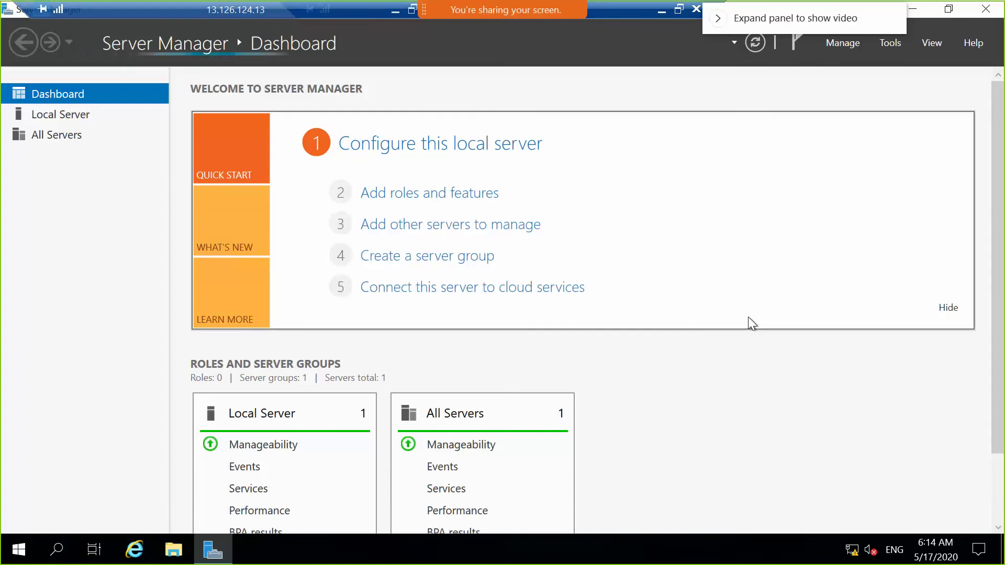
pyautogui.click(454, 198)
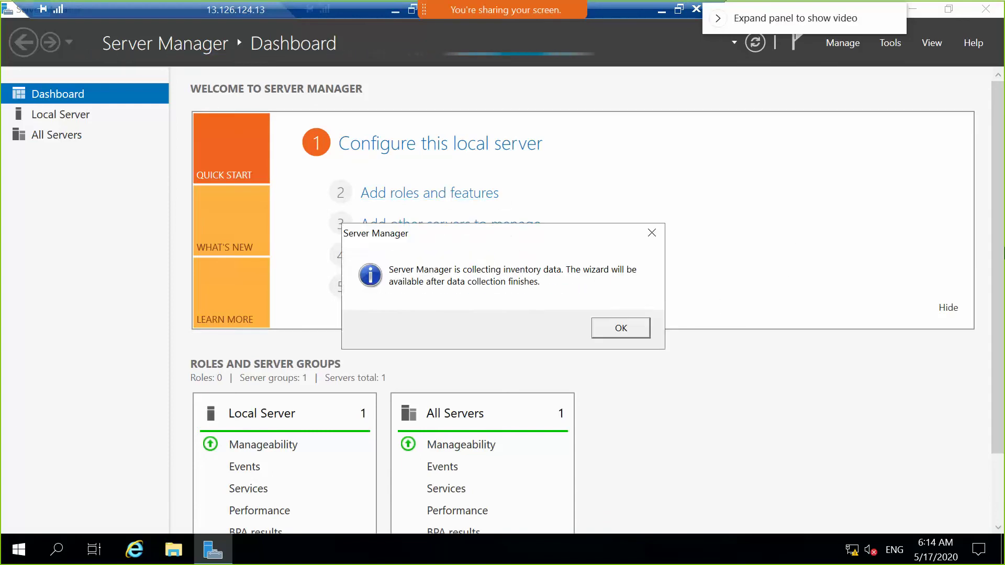
pyautogui.click(637, 330)
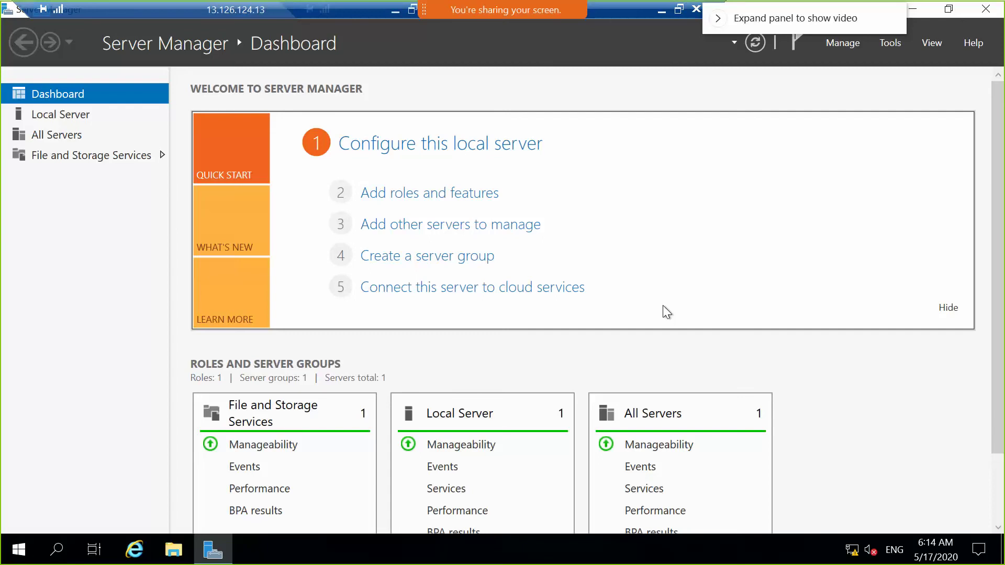
# Step: Start a role-based installation on webserver2 and select the Web Server (IIS) role with its required management tools
pyautogui.click(427, 196)
pyautogui.click(482, 484)
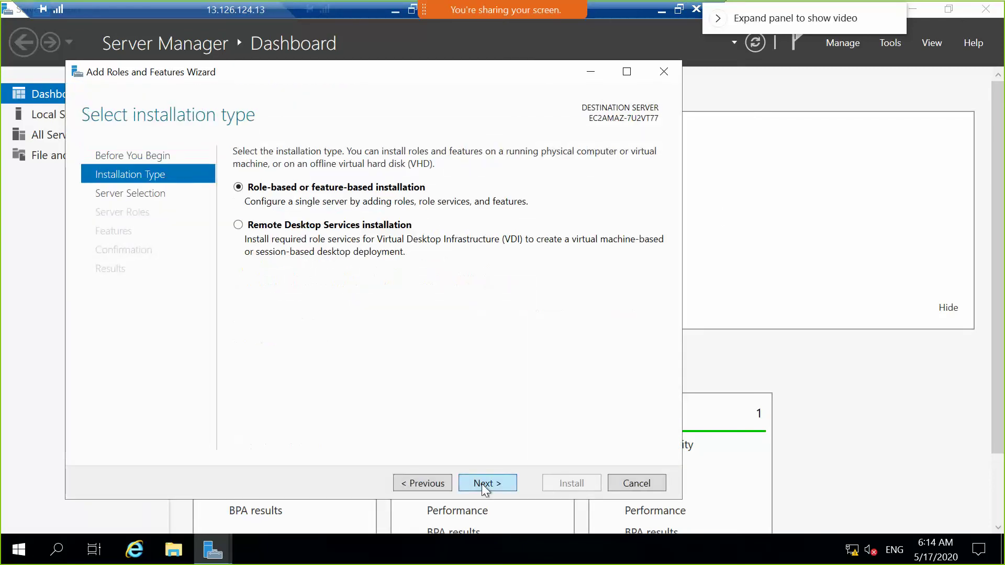
pyautogui.click(482, 483)
pyautogui.click(482, 484)
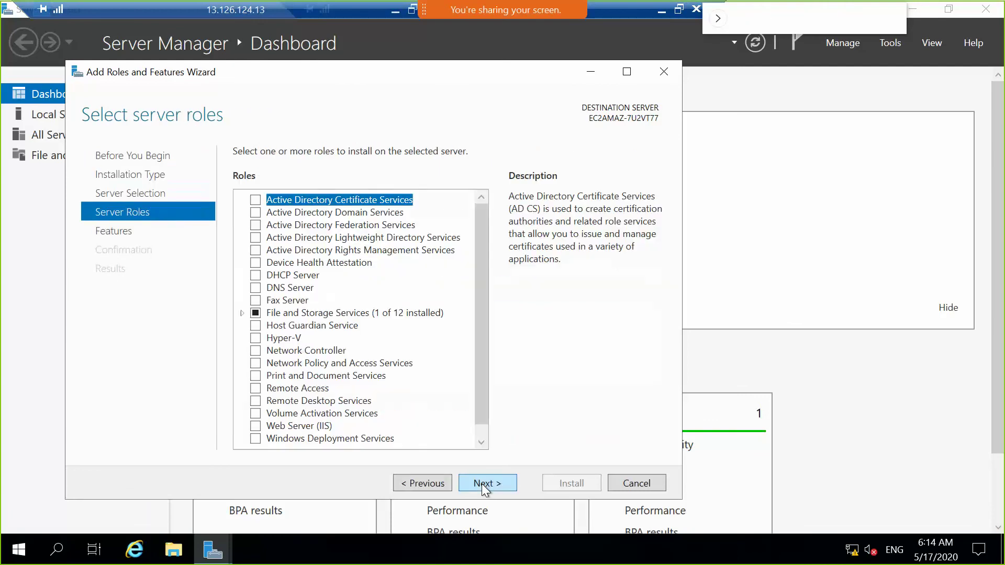
pyautogui.click(256, 426)
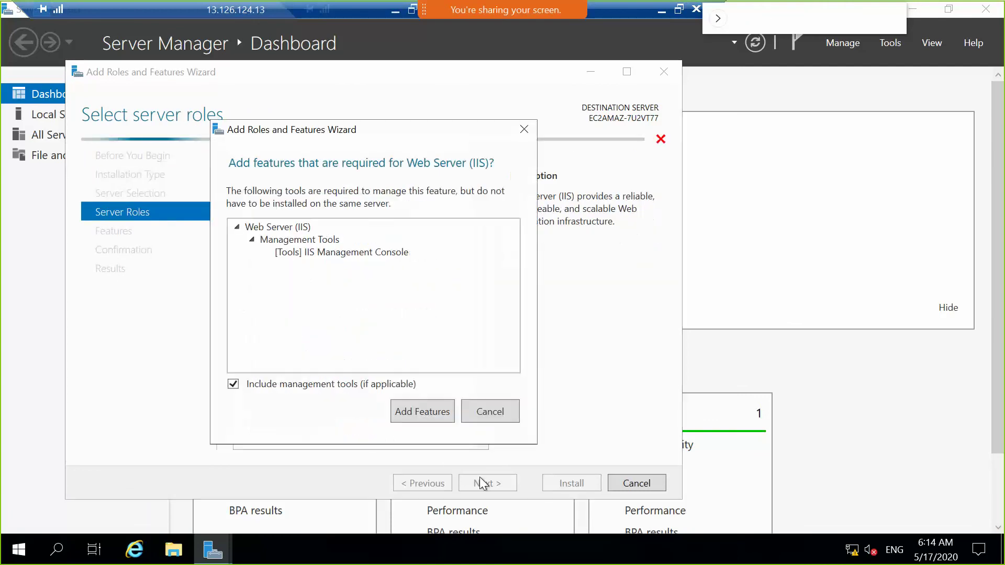
pyautogui.click(411, 409)
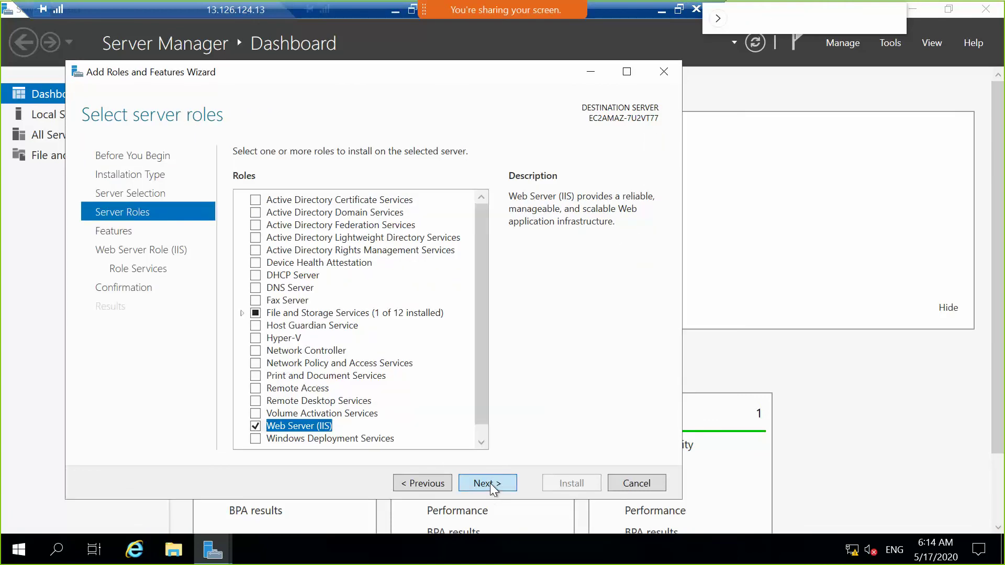
# Step: Install the Web Server (IIS) role with the default features and role services, and close the wizard when installation finishes
pyautogui.click(490, 483)
pyautogui.click(490, 482)
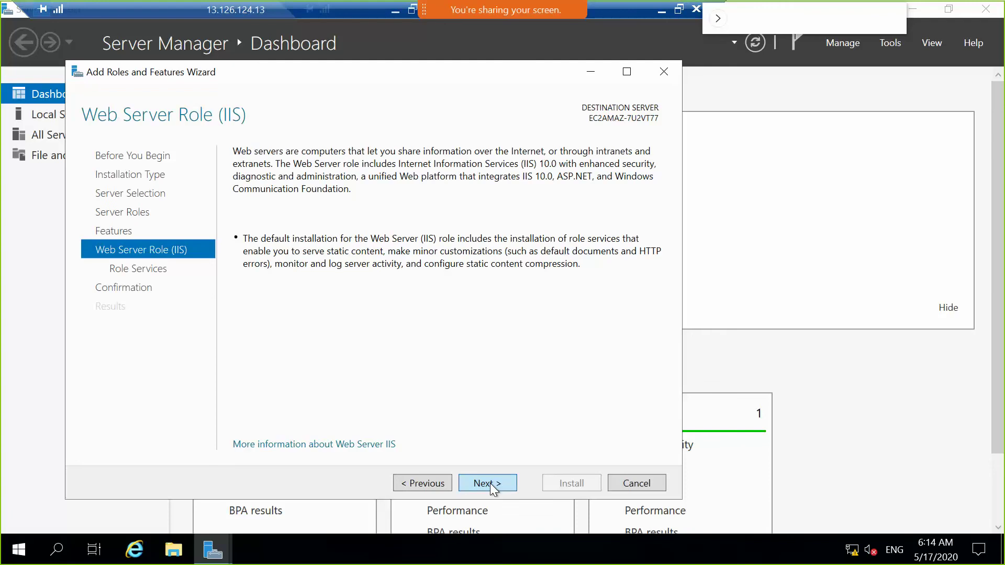
pyautogui.click(490, 483)
pyautogui.click(486, 482)
pyautogui.click(577, 481)
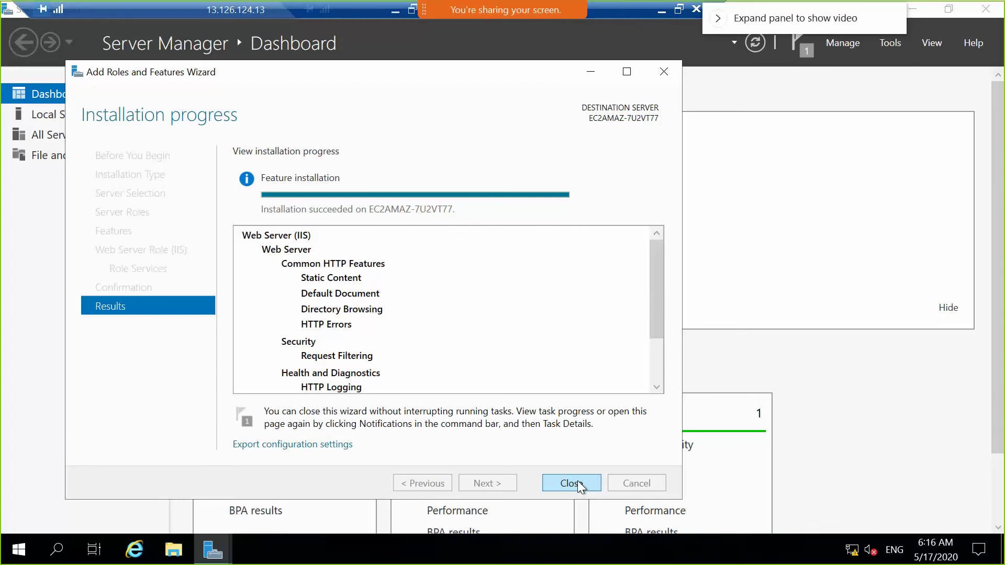
pyautogui.click(577, 480)
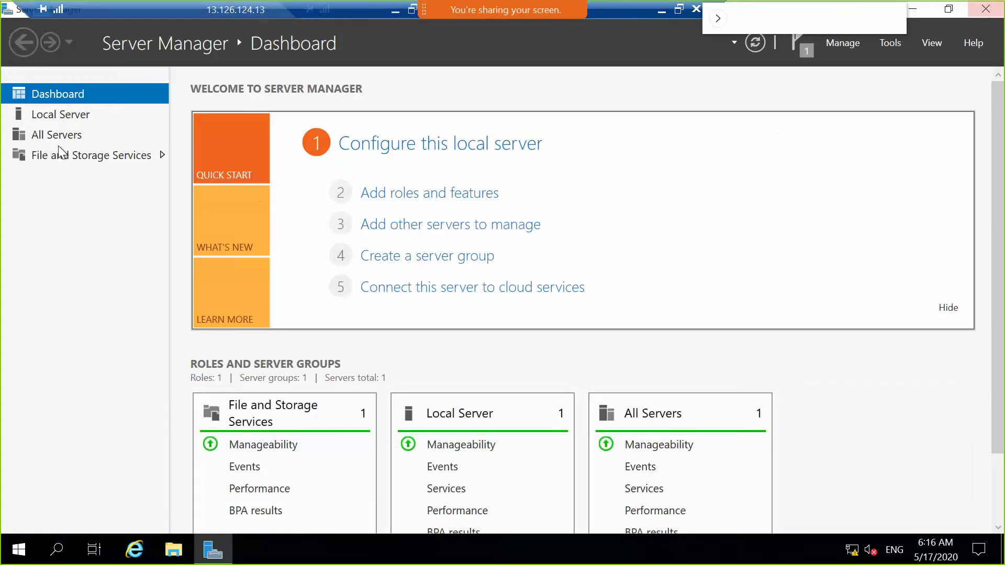
# Step: Turn off Internet Explorer Enhanced Security Configuration for both Administrators and Users on the local server
pyautogui.click(48, 118)
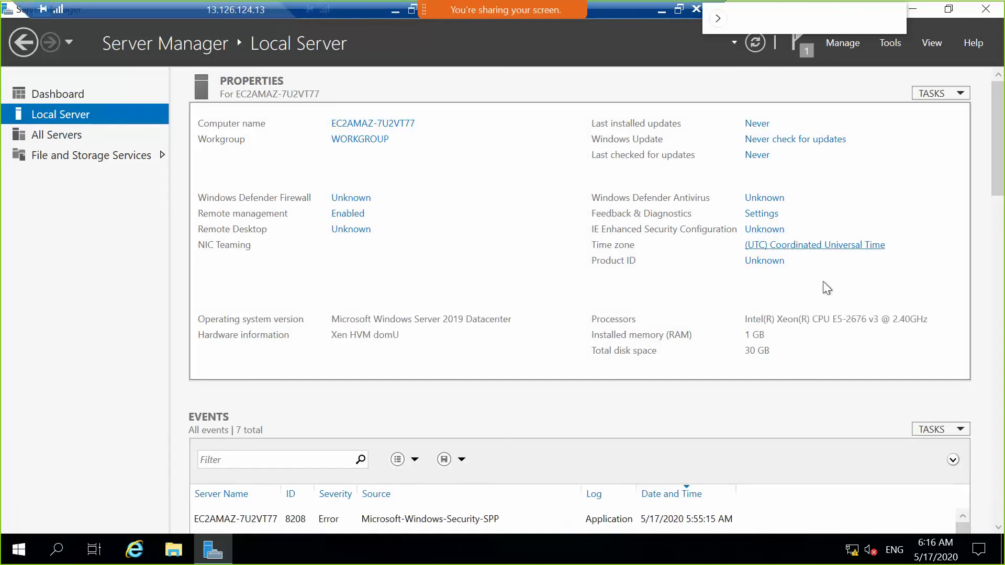
pyautogui.click(751, 230)
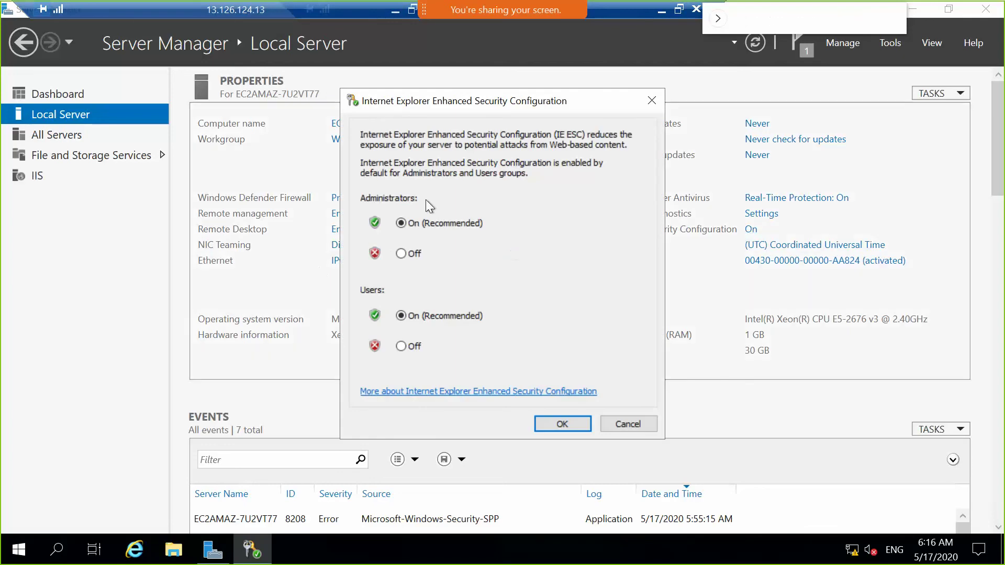
pyautogui.click(400, 254)
pyautogui.click(400, 346)
pyautogui.click(566, 423)
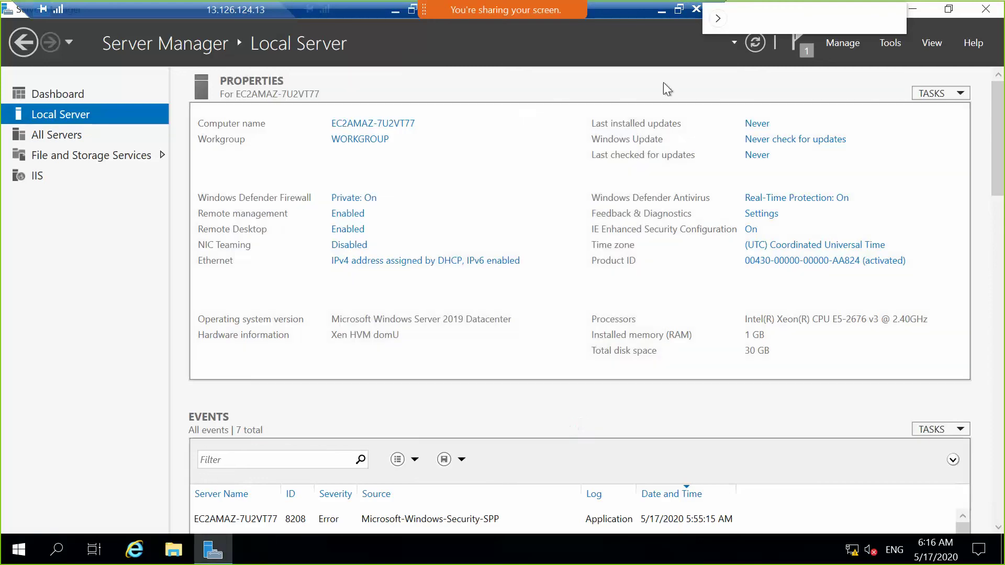
pyautogui.moveTo(463, 27)
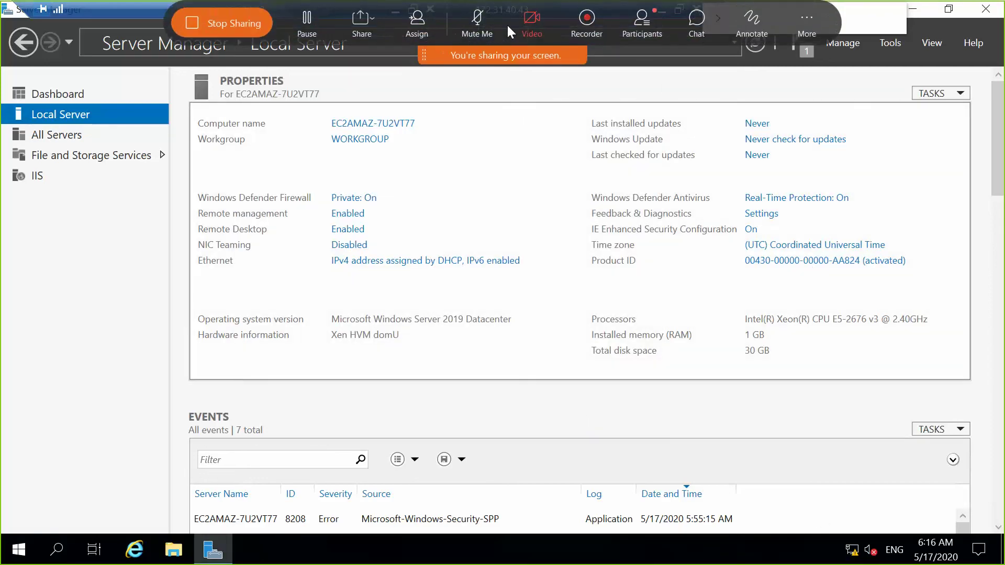
pyautogui.click(477, 21)
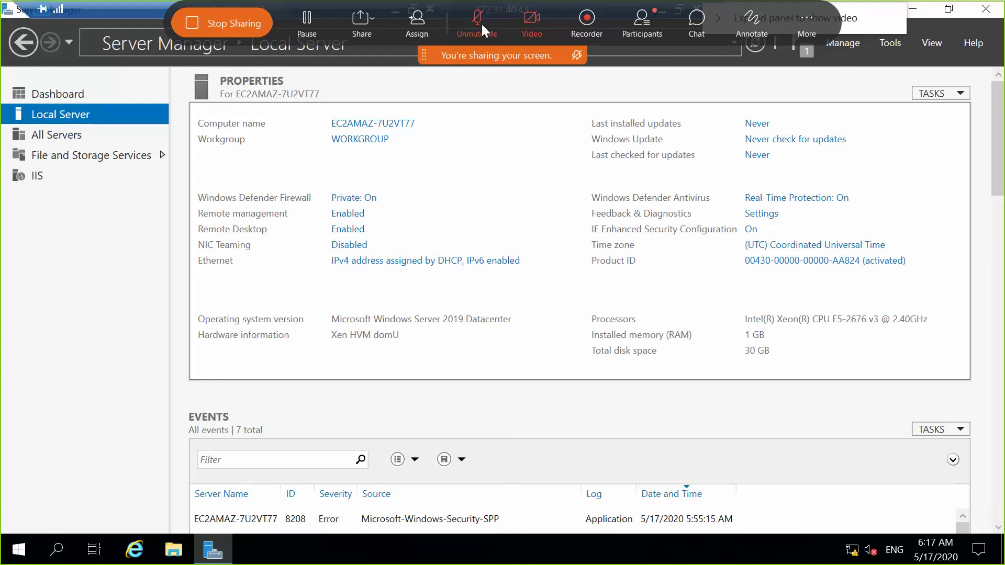
pyautogui.click(481, 24)
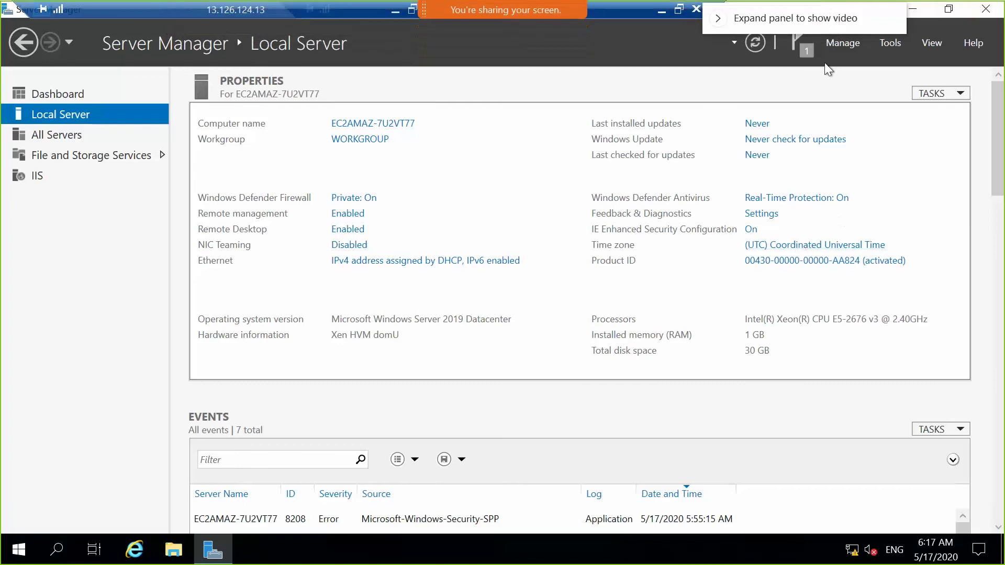
# Step: Close Server Manager and load 172.31.40.43 in a new tab of a maximized Internet Explorer window
pyautogui.click(989, 10)
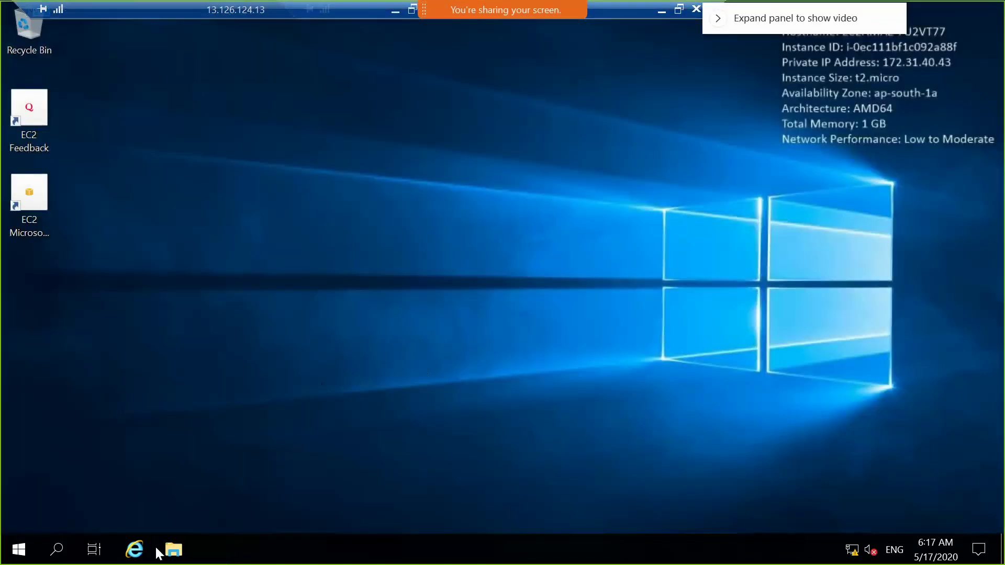
pyautogui.click(135, 549)
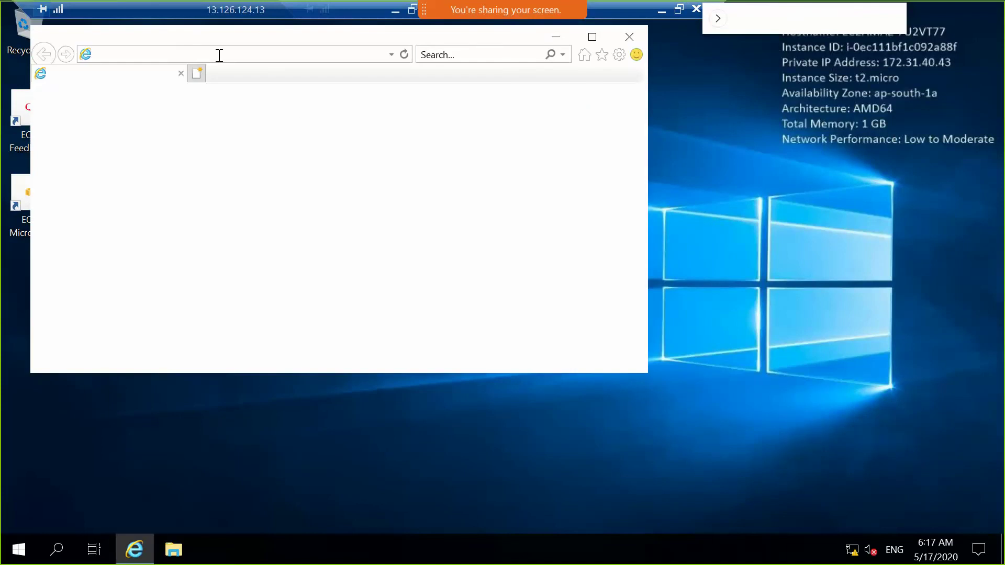
pyautogui.click(242, 223)
pyautogui.click(434, 341)
pyautogui.click(197, 74)
pyautogui.write('1')
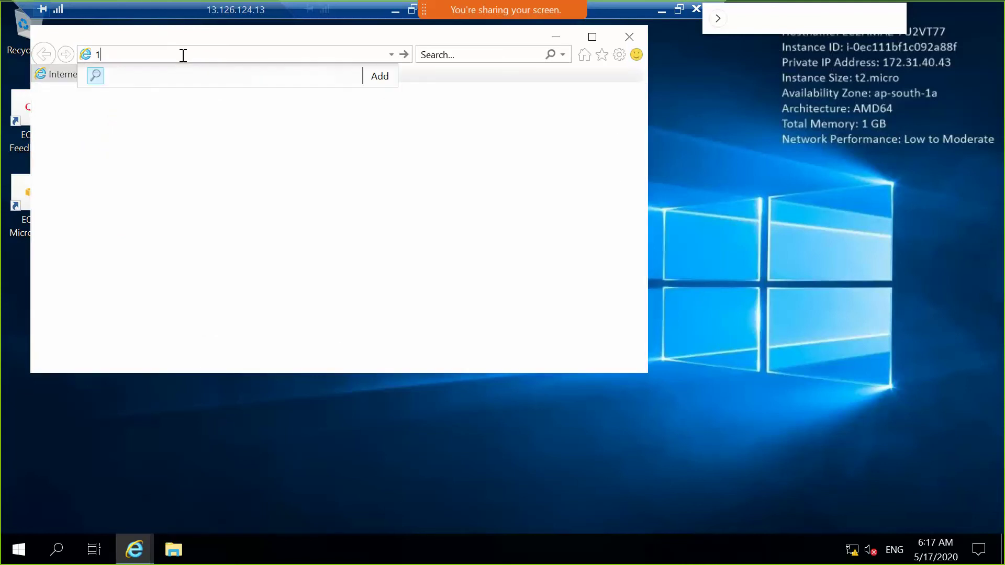
pyautogui.write('72.31.40.43')
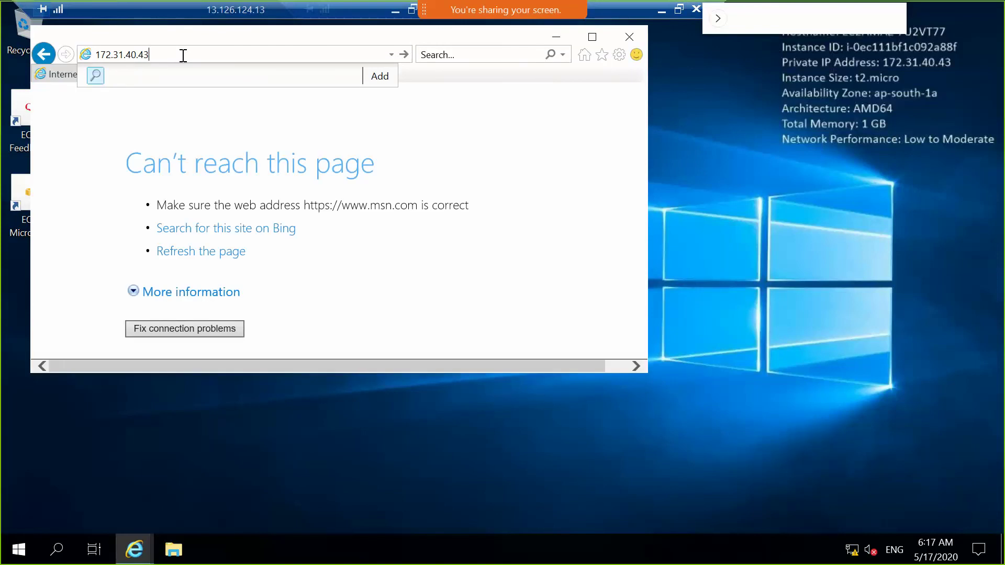
pyautogui.press('Return')
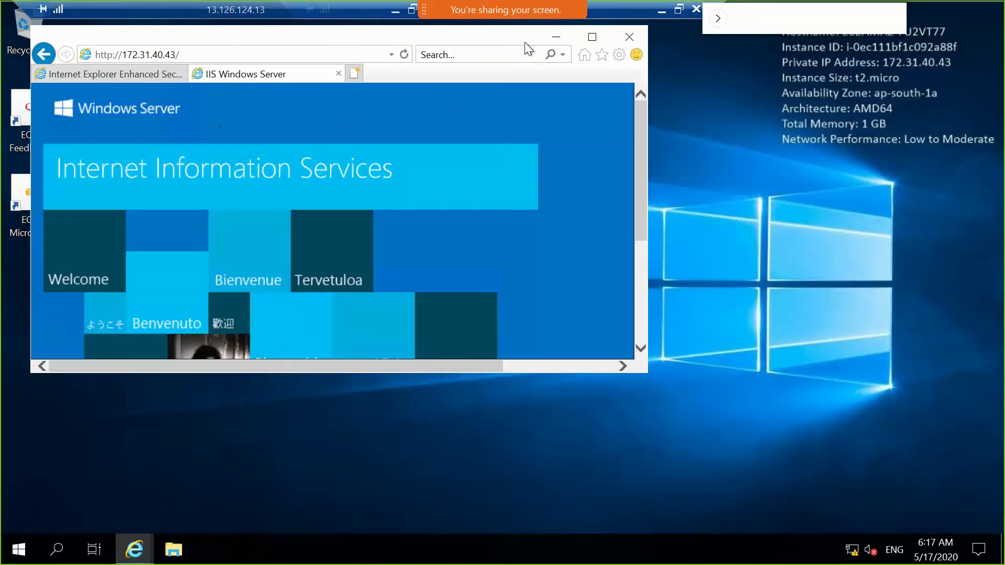
pyautogui.click(597, 35)
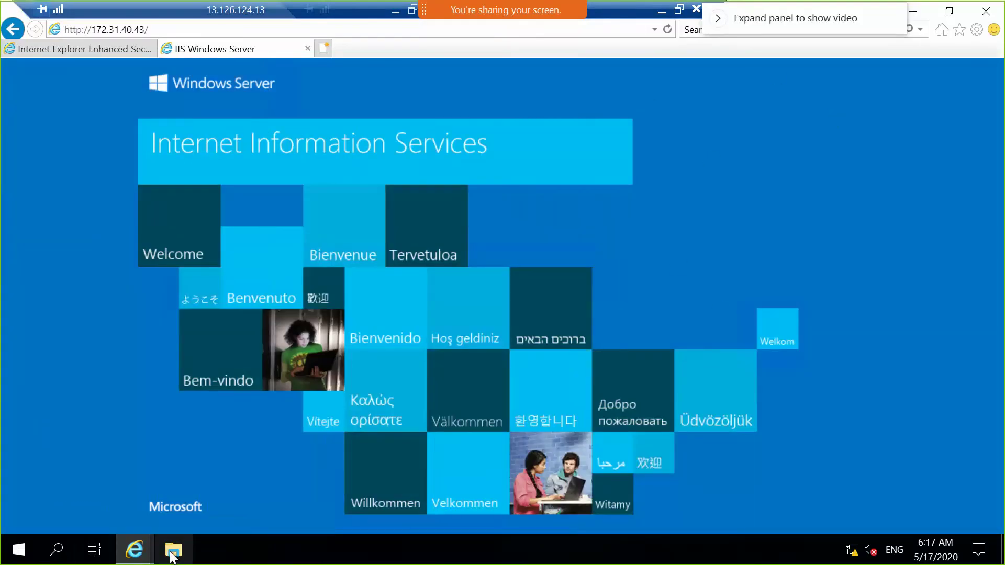
# Step: Browse to C:\inetpub\wwwroot in File Explorer and open the iisstart PNG image in Paint
pyautogui.press('super+e')
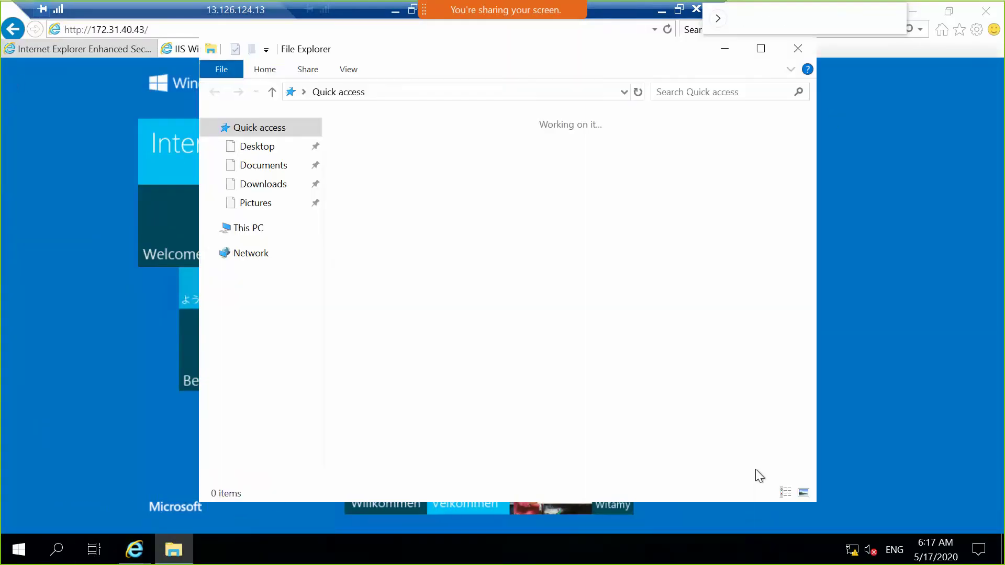
pyautogui.click(260, 234)
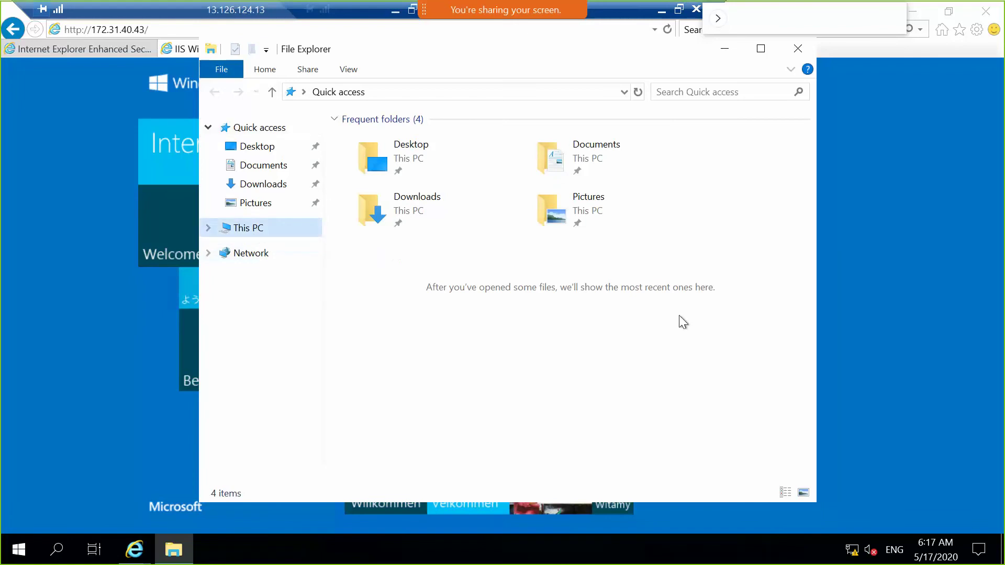
pyautogui.click(428, 344)
pyautogui.doubleClick(428, 344)
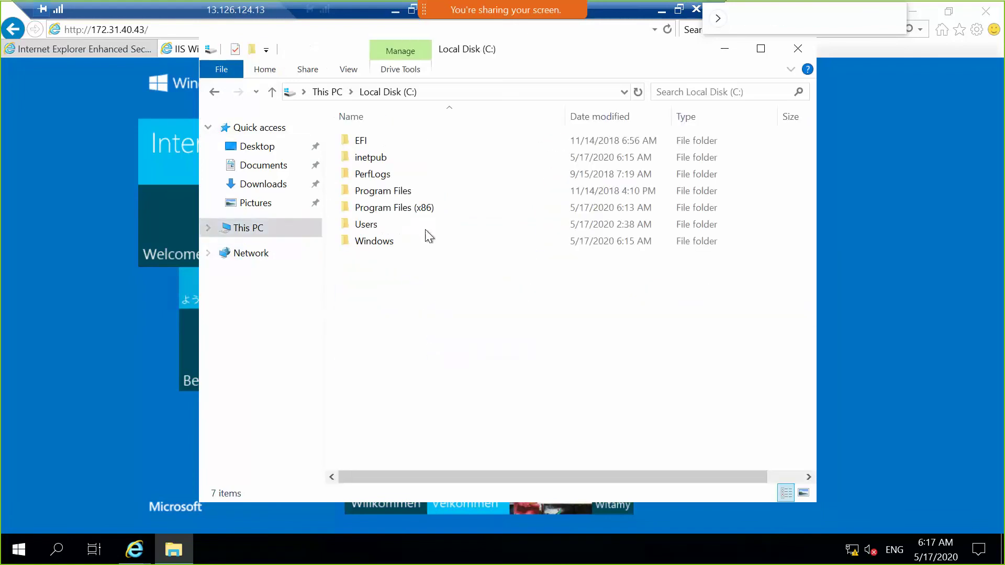
pyautogui.doubleClick(401, 155)
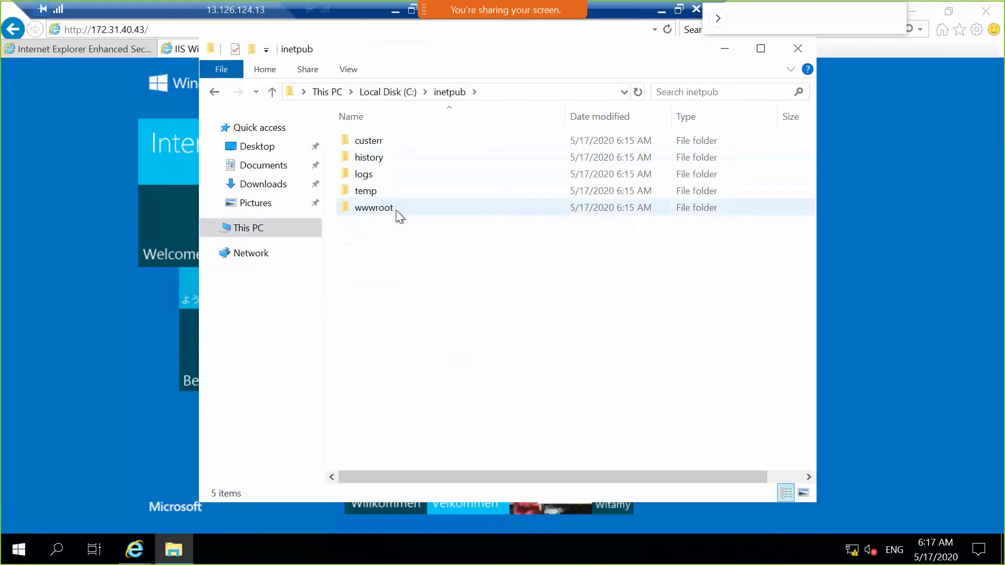
pyautogui.doubleClick(396, 209)
pyautogui.doubleClick(391, 158)
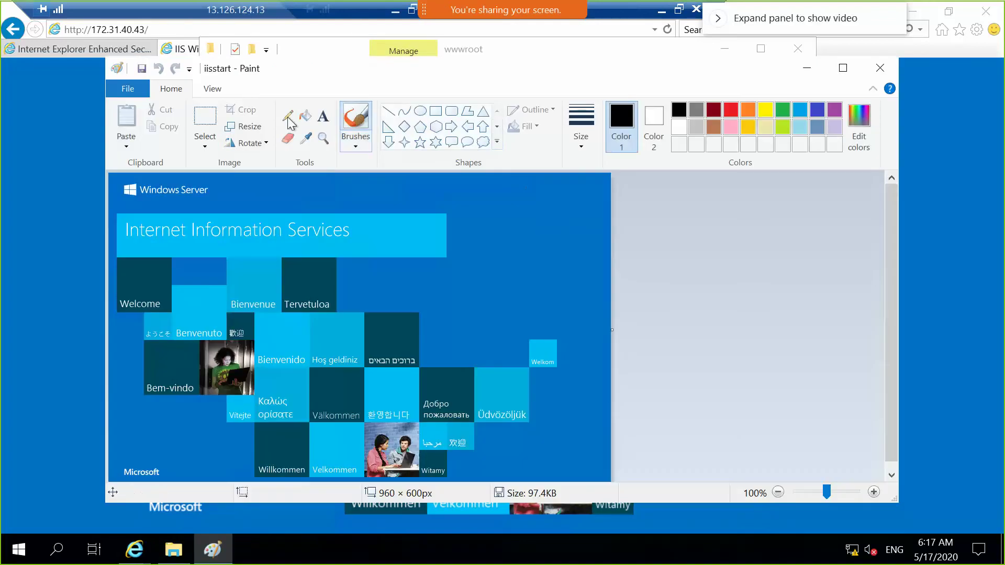
# Step: Add the text WEBSERVER2 in the blank area above and beside the Internet Information Services banner, then save the image and close Paint
pyautogui.click(319, 118)
pyautogui.click(464, 206)
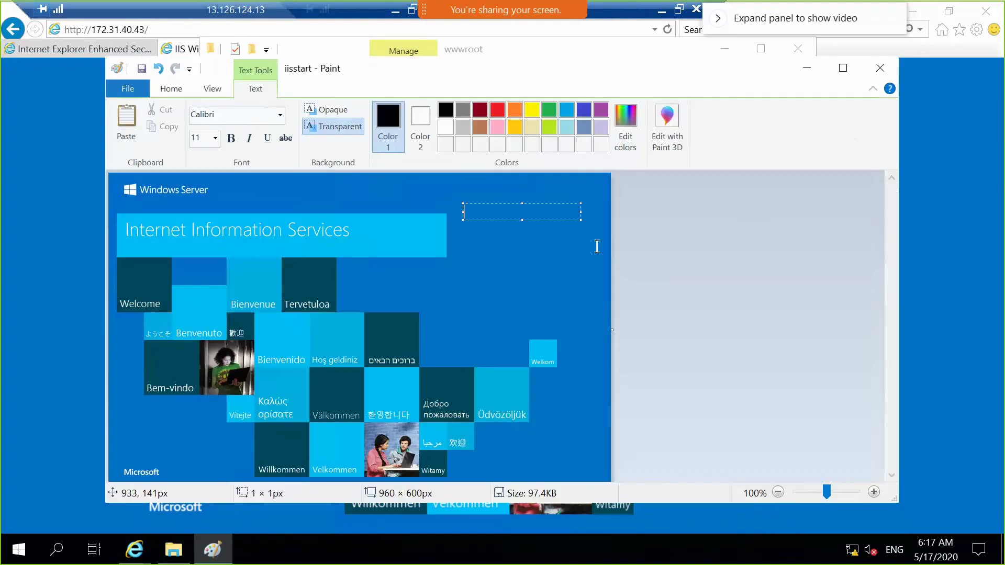
pyautogui.write('Web')
pyautogui.press('BackSpace')
pyautogui.press('BackSpace')
pyautogui.press('BackSpace')
pyautogui.write('WEB')
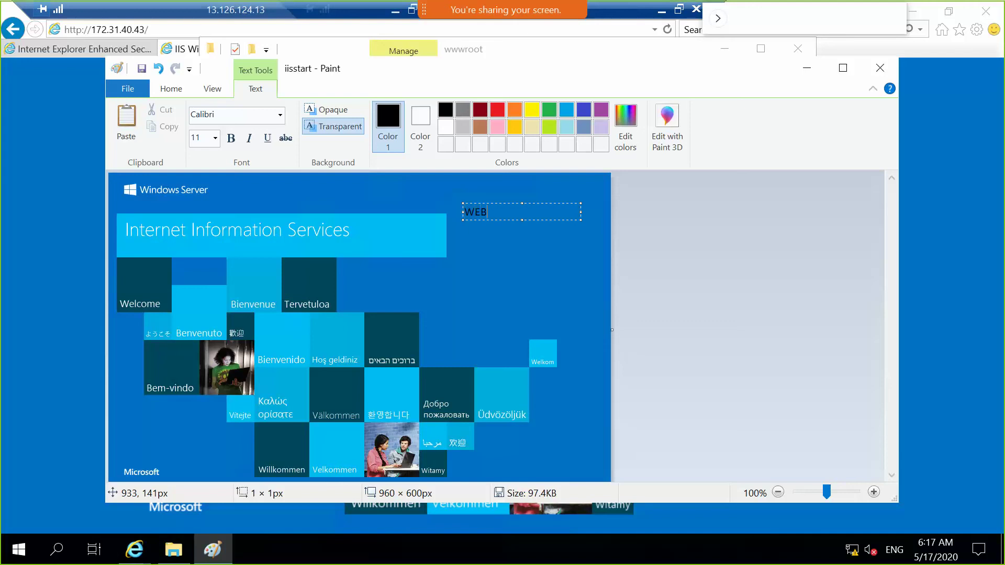
pyautogui.write('SERVER2')
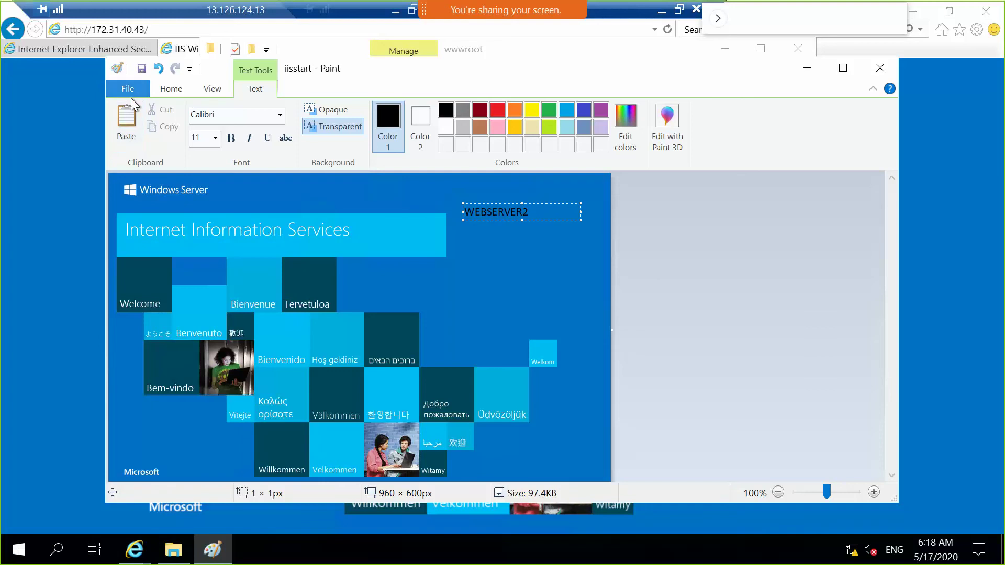
pyautogui.hotkey('ctrl', 's')
pyautogui.click(880, 68)
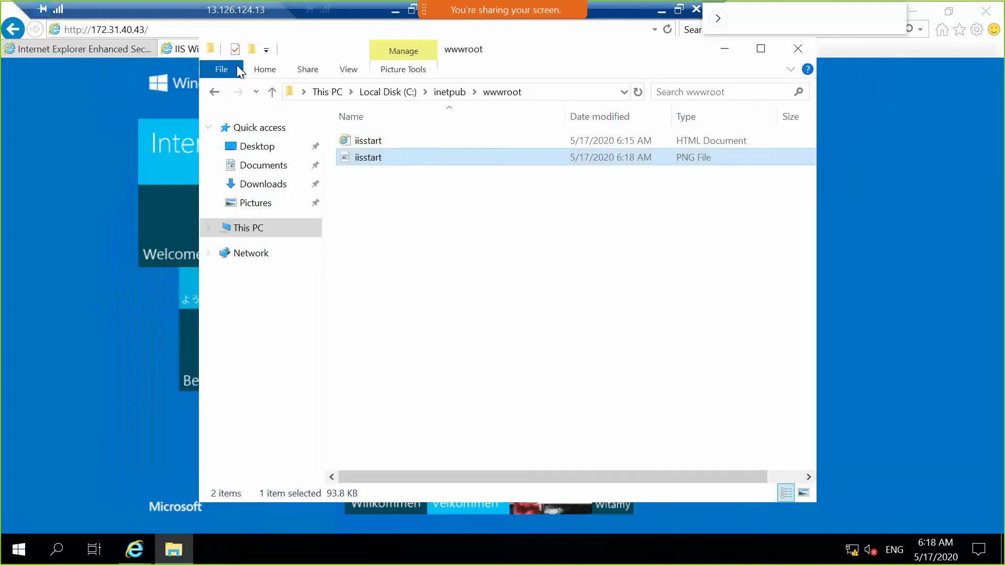
pyautogui.click(76, 107)
pyautogui.click(216, 29)
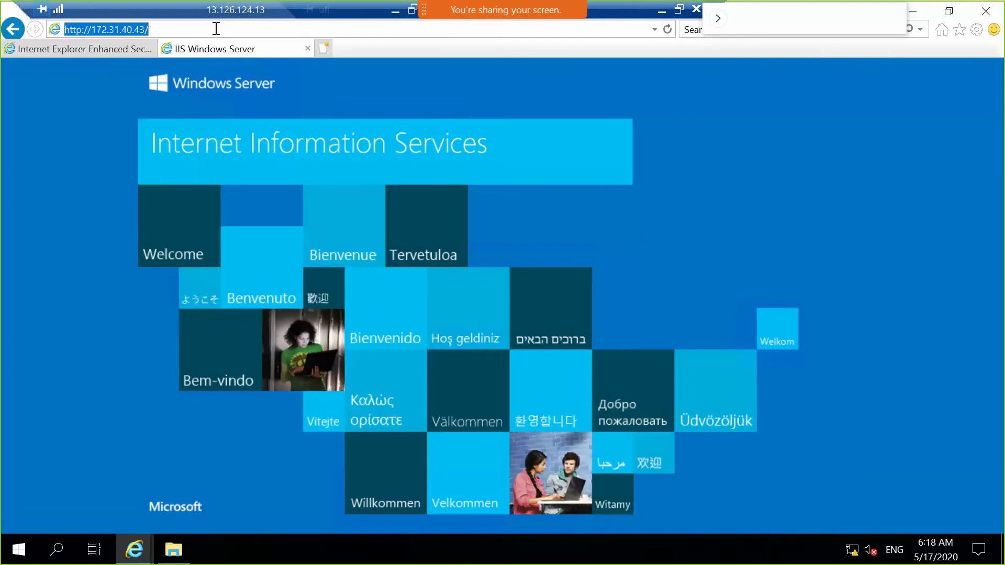
pyautogui.press('Return')
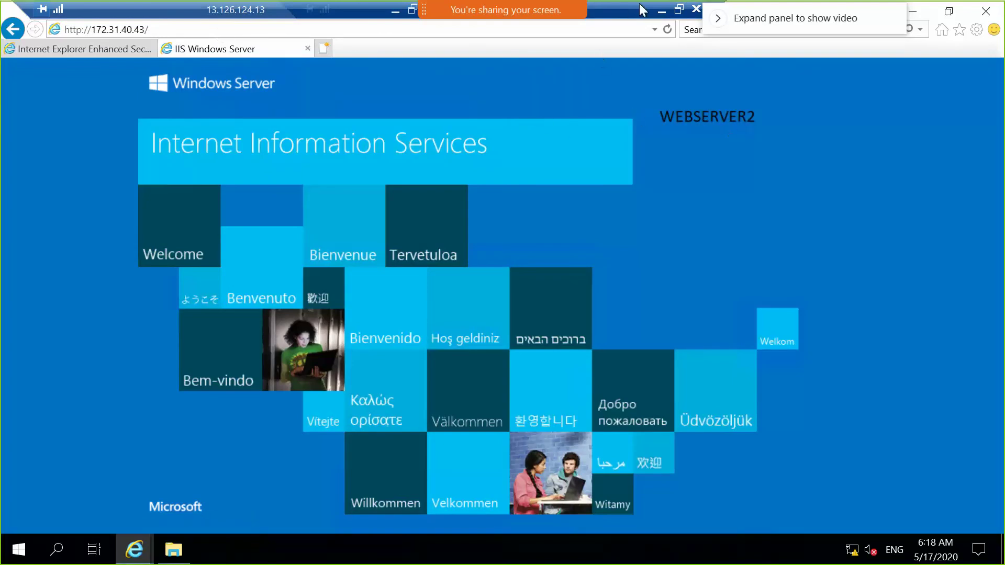
# Step: Minimize the webserver2 and jump server remote sessions to return to the EC2 instances list in the AWS console
pyautogui.click(662, 12)
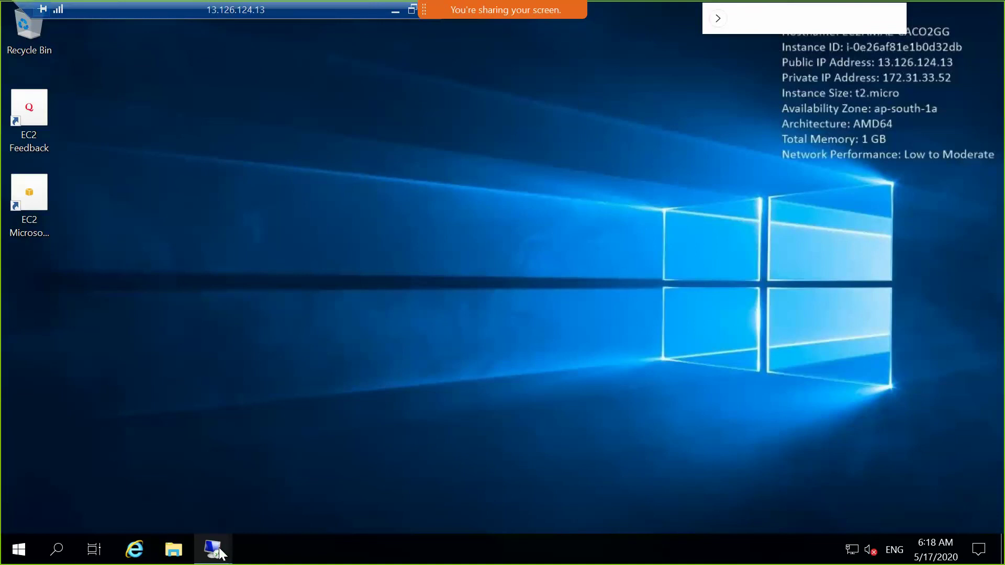
pyautogui.moveTo(212, 550)
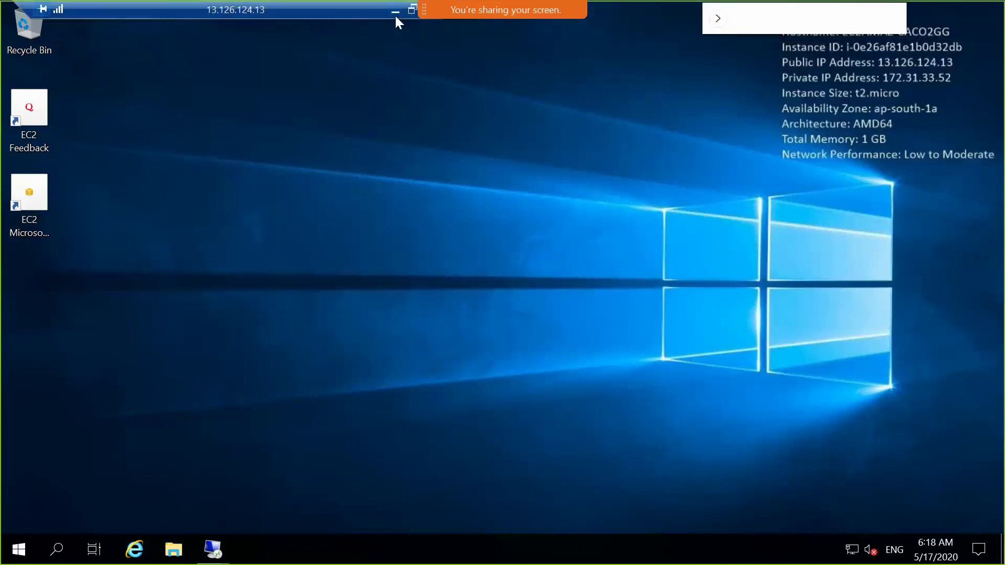
pyautogui.click(395, 14)
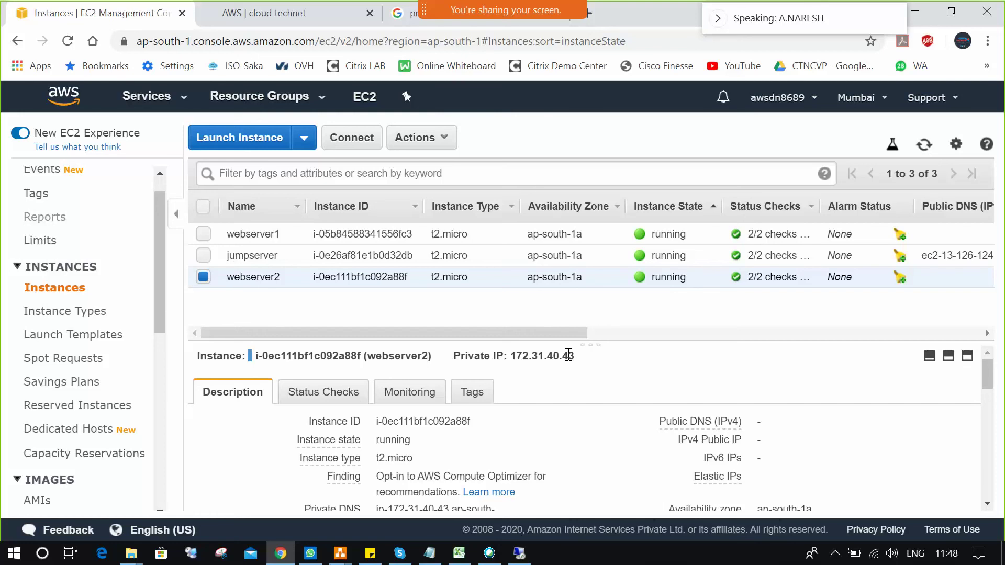
pyautogui.click(642, 22)
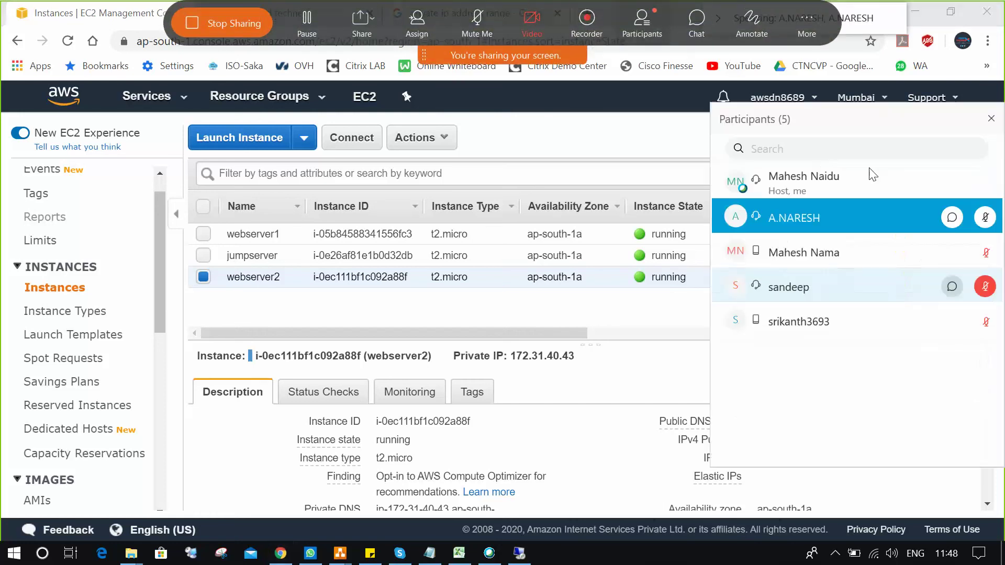
pyautogui.click(991, 120)
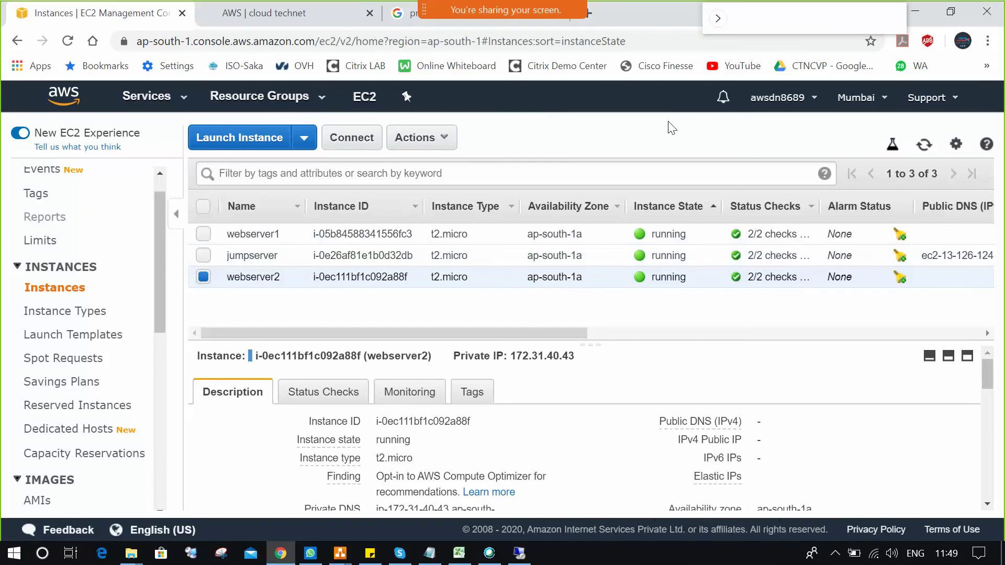
# Step: Open the EC2 load balancers list and delete the elb-webserver load balancer
pyautogui.moveTo(161, 288); pyautogui.dragTo(186, 442)
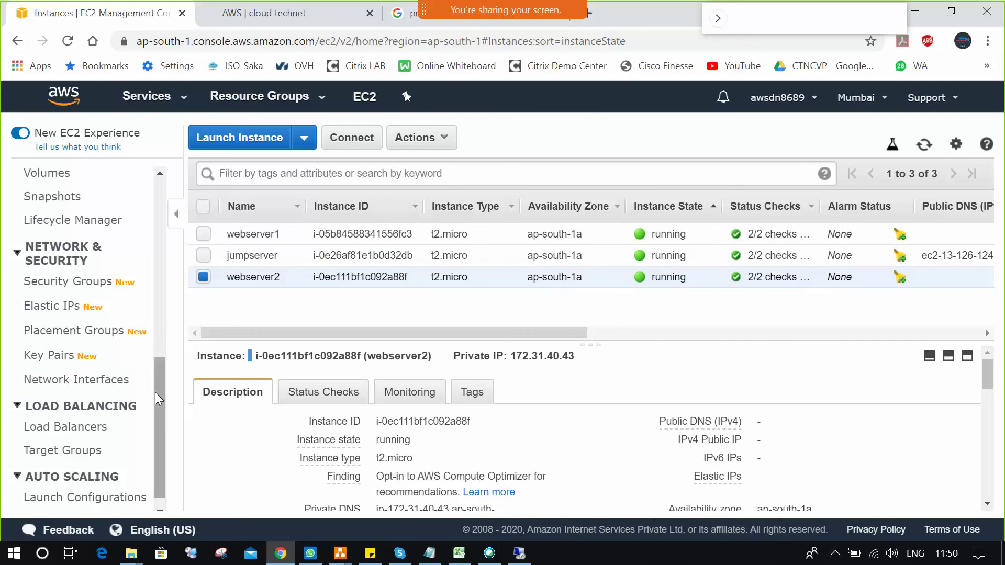
pyautogui.click(96, 429)
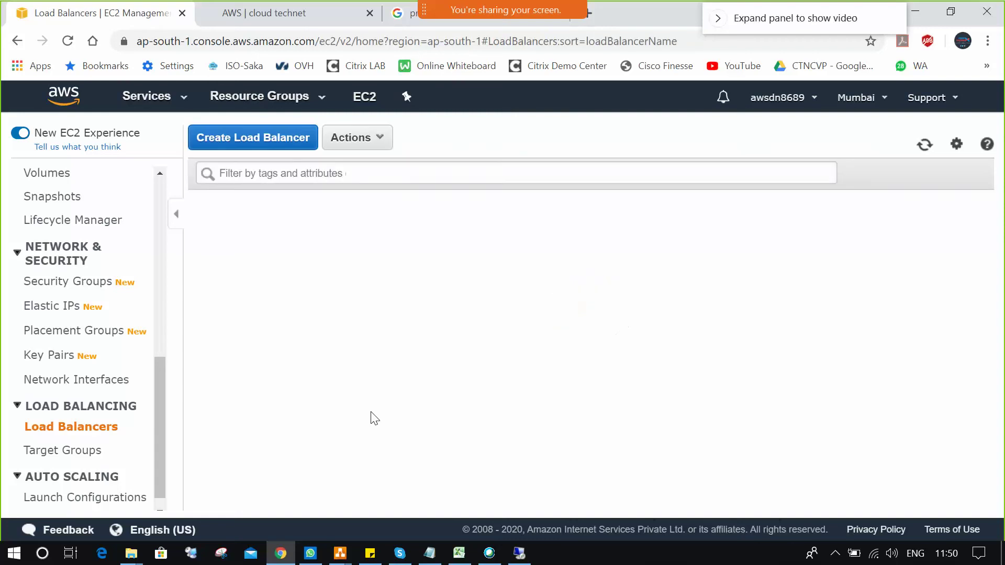
pyautogui.click(347, 138)
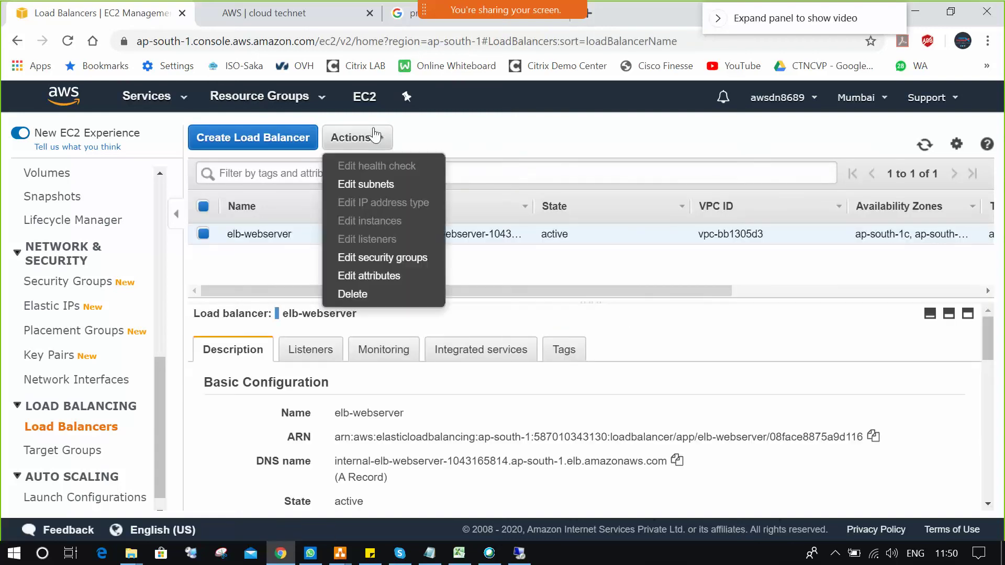
pyautogui.click(386, 294)
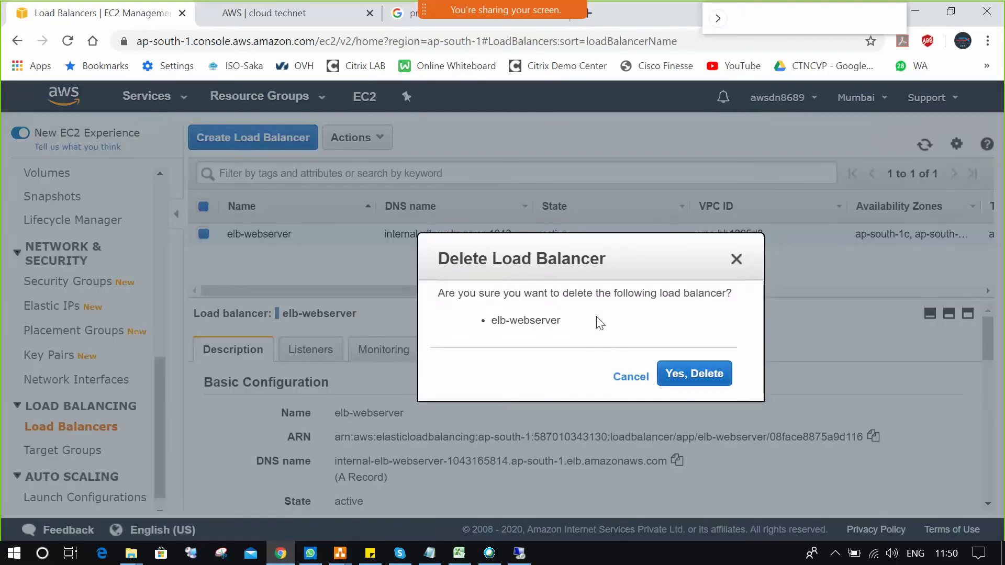
pyautogui.click(698, 372)
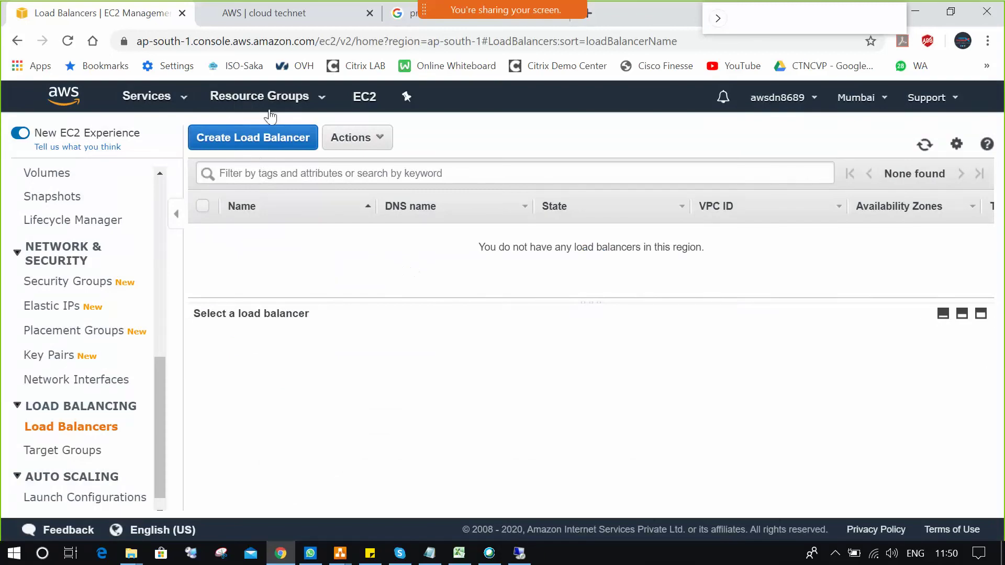
# Step: Start creating an application load balancer named internal-elb-webserver with the internal scheme
pyautogui.click(251, 138)
pyautogui.click(170, 349)
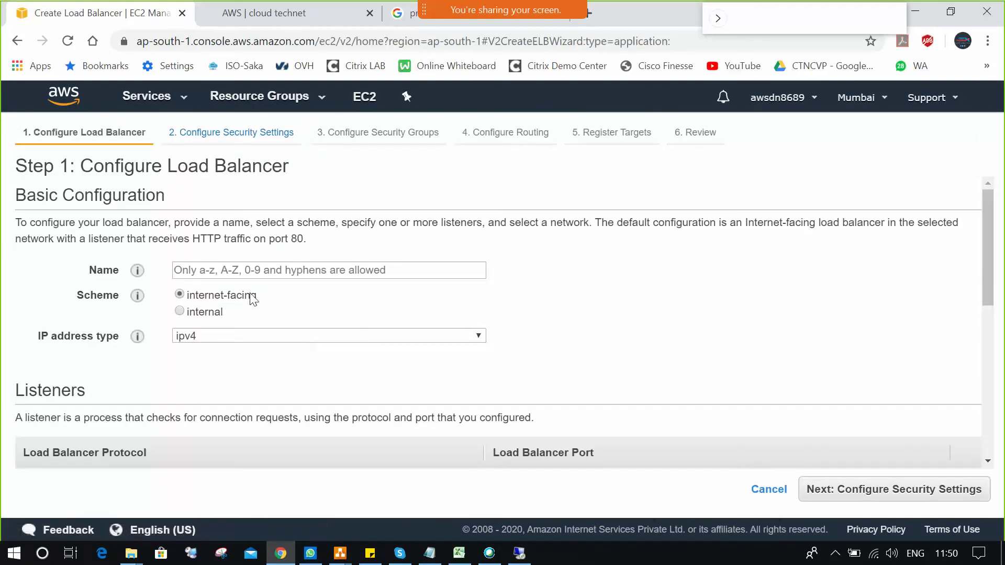
pyautogui.click(248, 269)
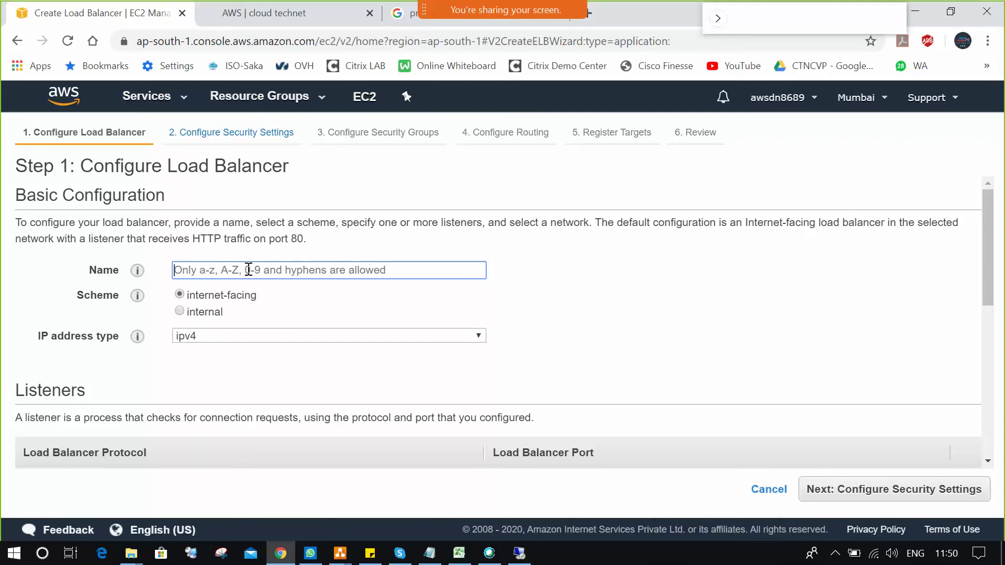
pyautogui.write('in')
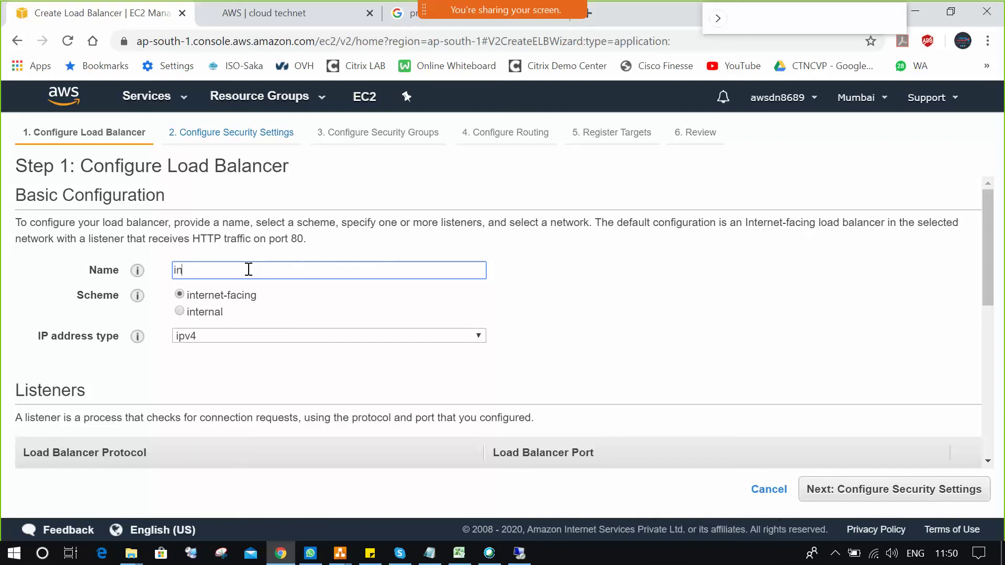
pyautogui.write('ternal-elb-webserver')
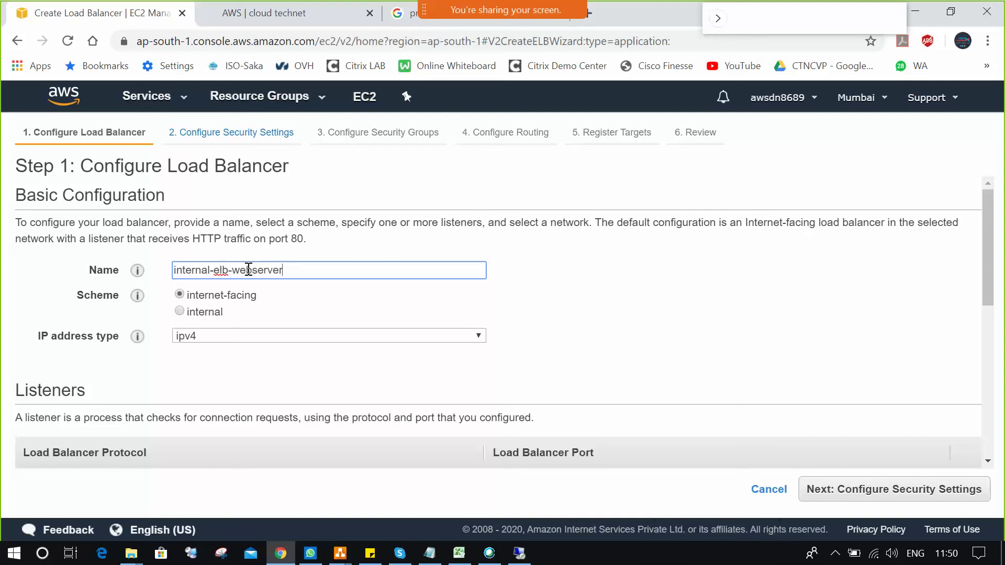
pyautogui.click(180, 312)
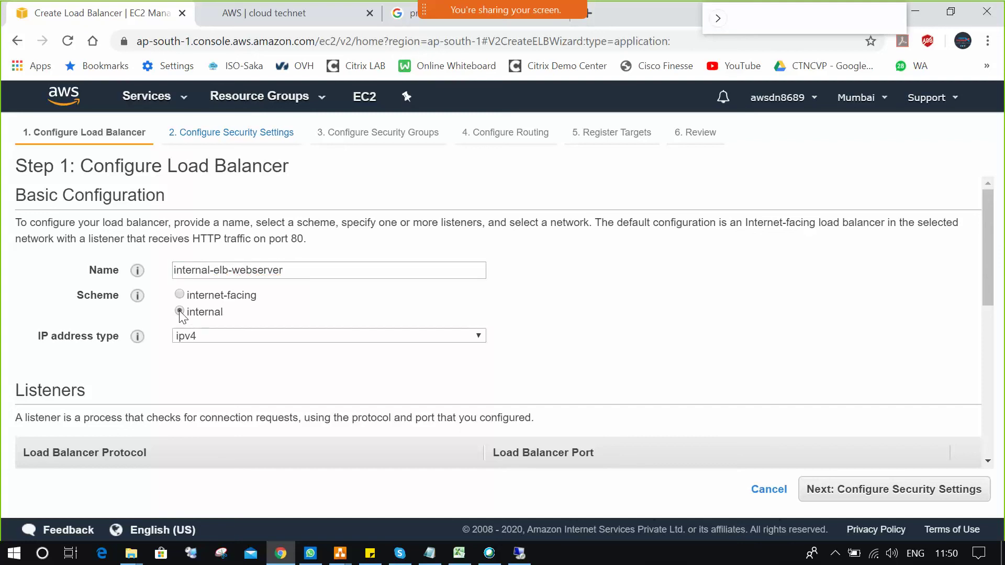
# Step: Enable the availability zones ap-south-1a, ap-south-1b and ap-south-1c for the load balancer in the default VPC
pyautogui.scroll(-3, 184, 309)
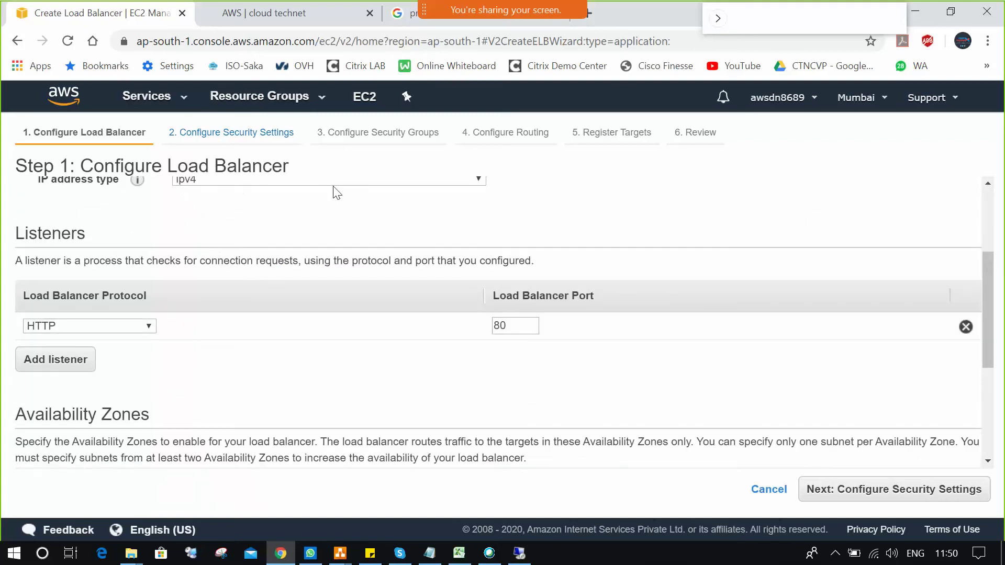
pyautogui.scroll(-3, 258, 386)
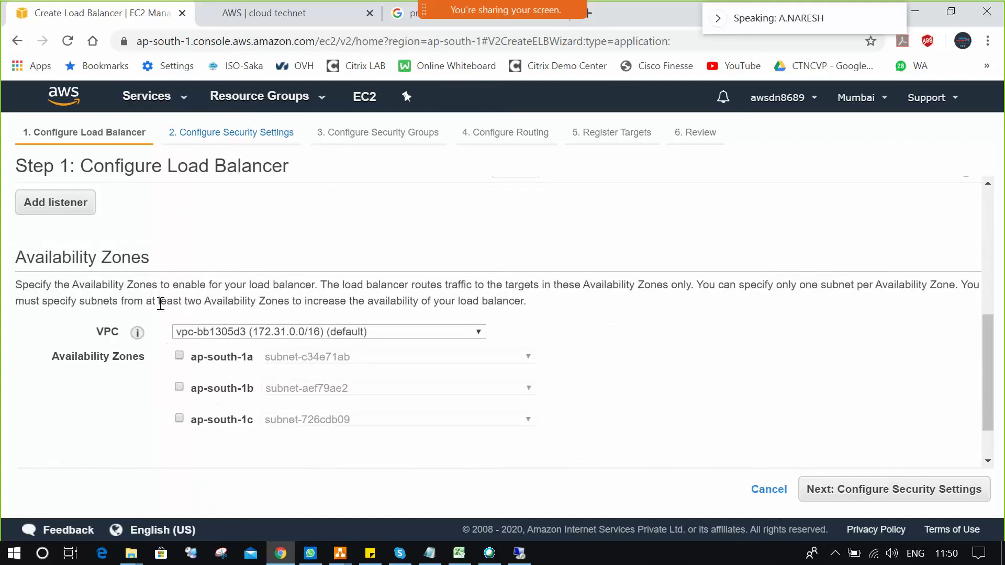
pyautogui.click(179, 356)
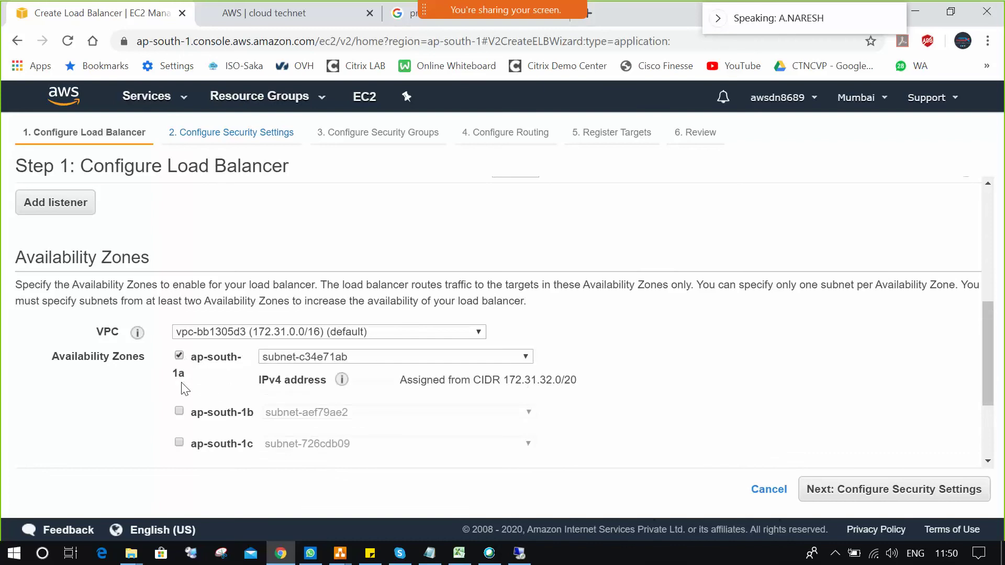
pyautogui.click(179, 412)
pyautogui.scroll(-3, 163, 440)
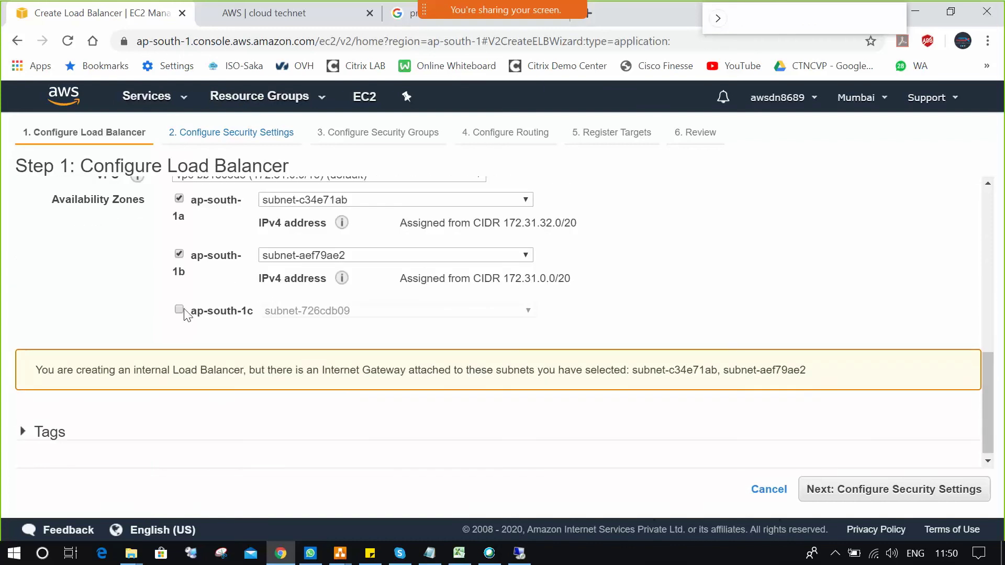
pyautogui.click(179, 311)
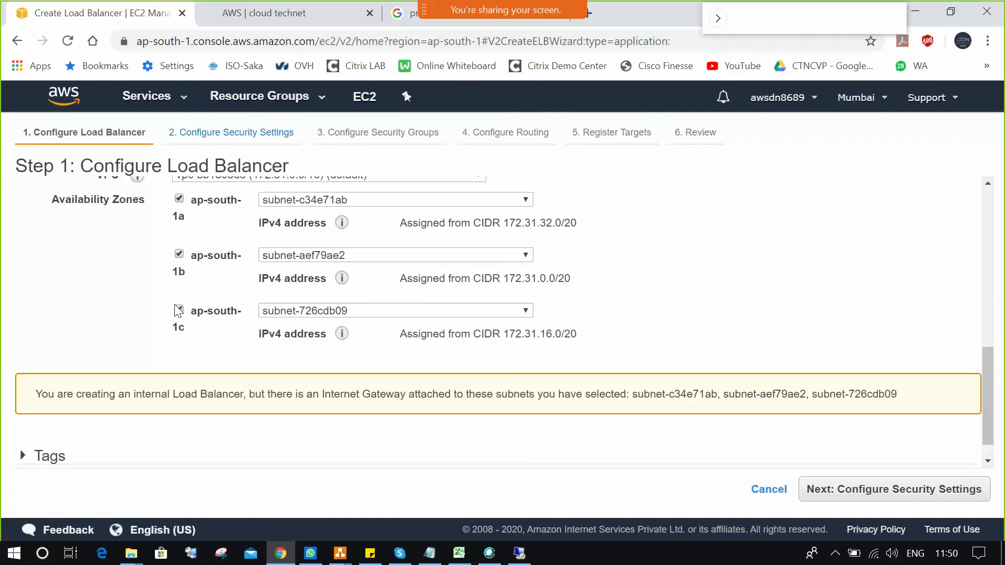
# Step: Add a tag to the load balancer with the key Name and the value internal-elb-webserver
pyautogui.click(25, 458)
pyautogui.scroll(-2, 224, 432)
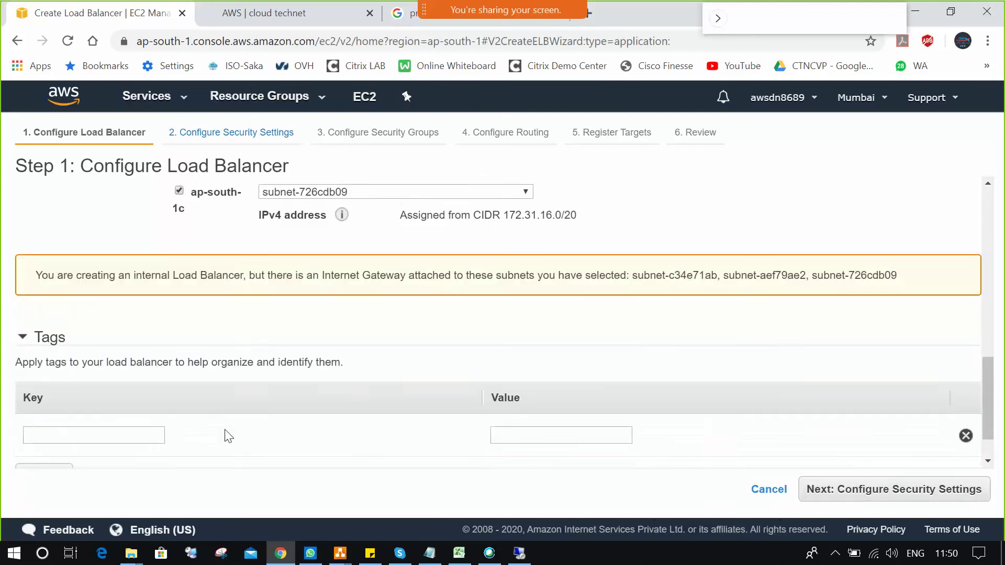
pyautogui.scroll(10, 110, 378)
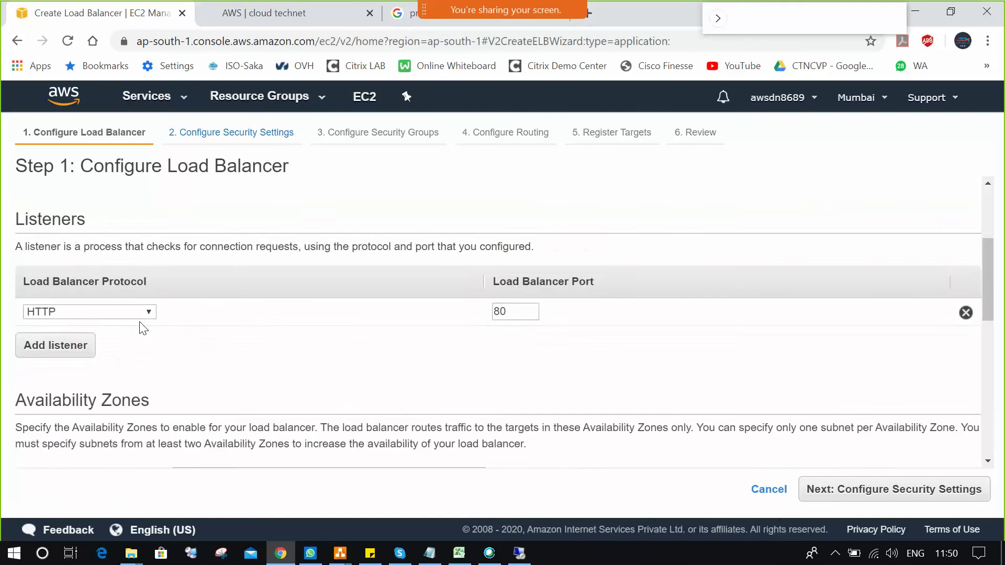
pyautogui.moveTo(288, 270); pyautogui.dragTo(149, 276)
pyautogui.hotkey('ctrl', 'c')
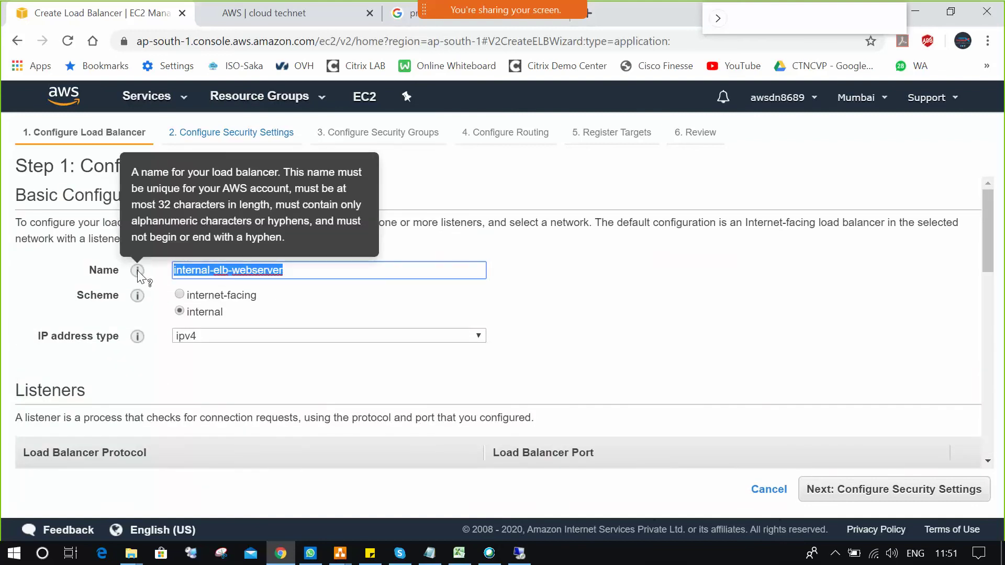
pyautogui.scroll(-15, 166, 330)
pyautogui.click(102, 397)
pyautogui.write('Name')
pyautogui.press('Tab')
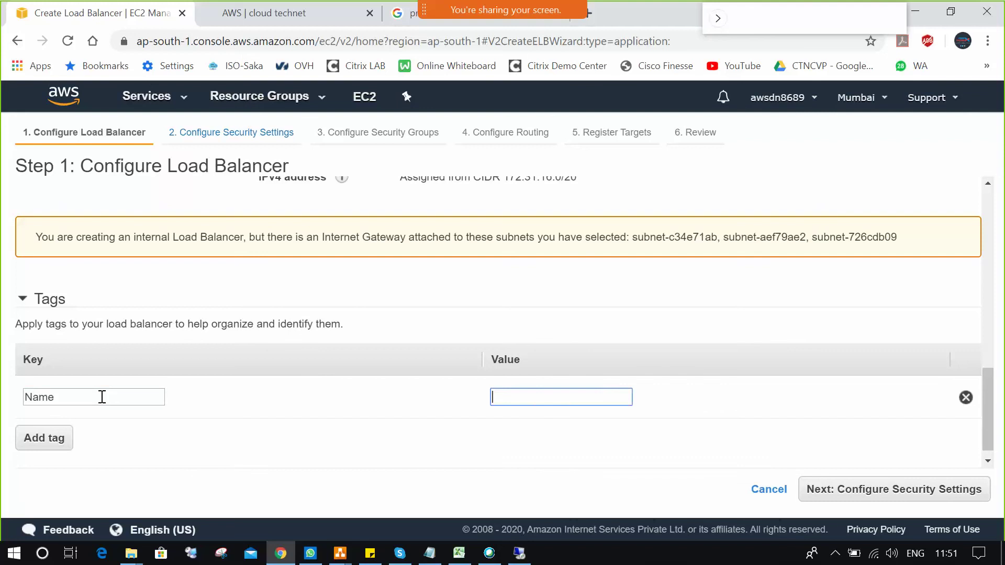
pyautogui.hotkey('ctrl', 'v')
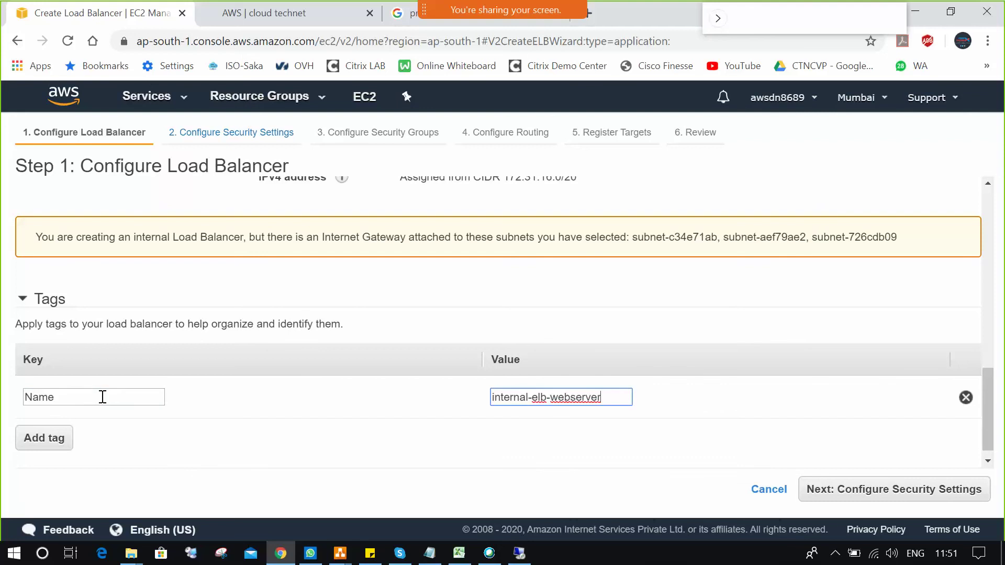
# Step: Continue past the security settings without a secure listener, keep the default VPC security group and proceed to the routing configuration
pyautogui.click(947, 492)
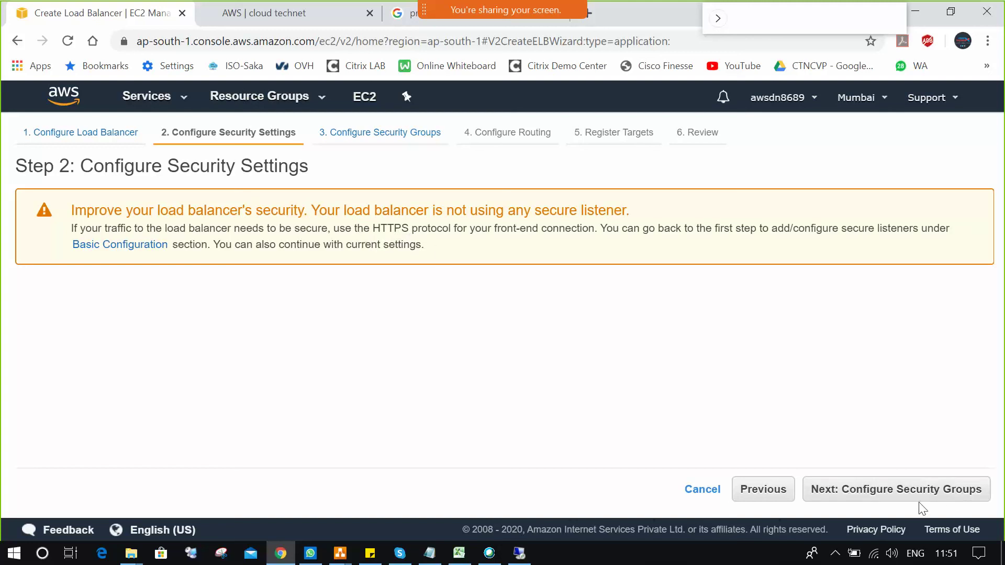
pyautogui.click(892, 489)
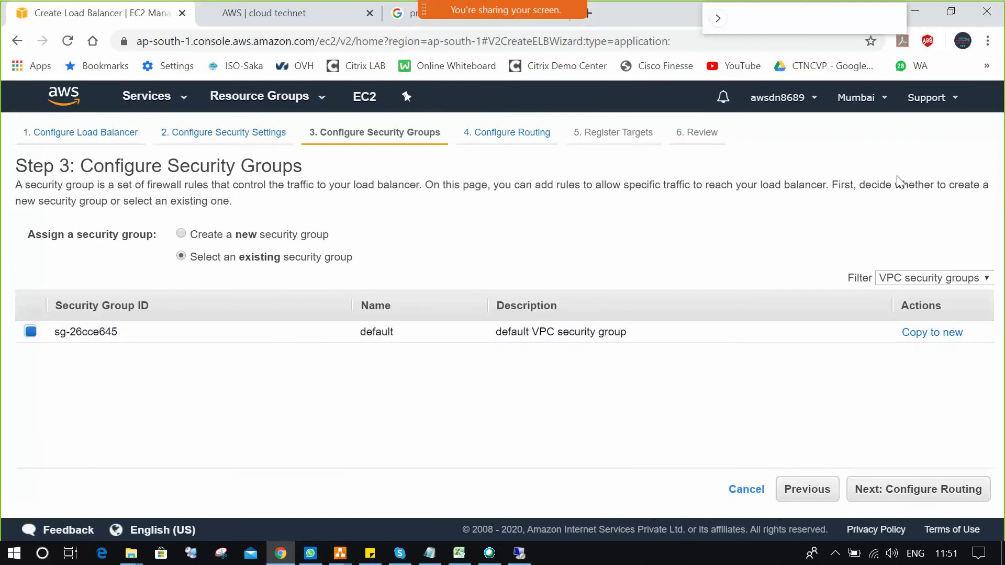
pyautogui.click(919, 497)
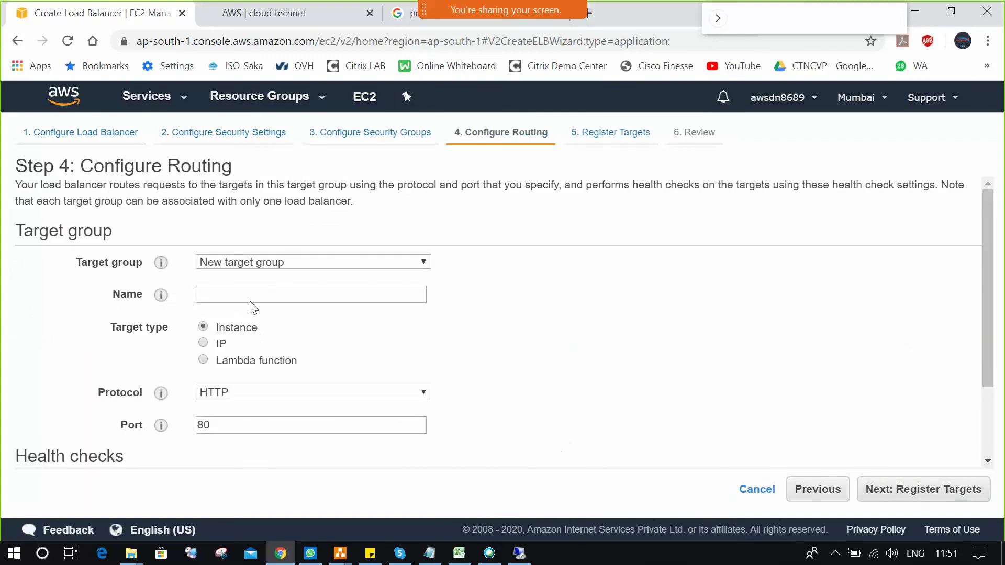
pyautogui.click(301, 263)
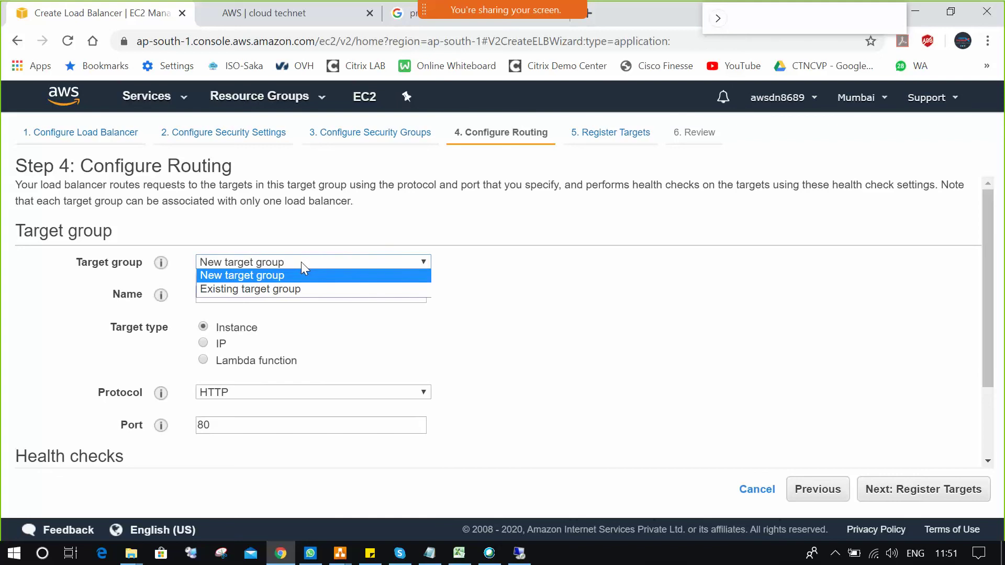
pyautogui.click(299, 288)
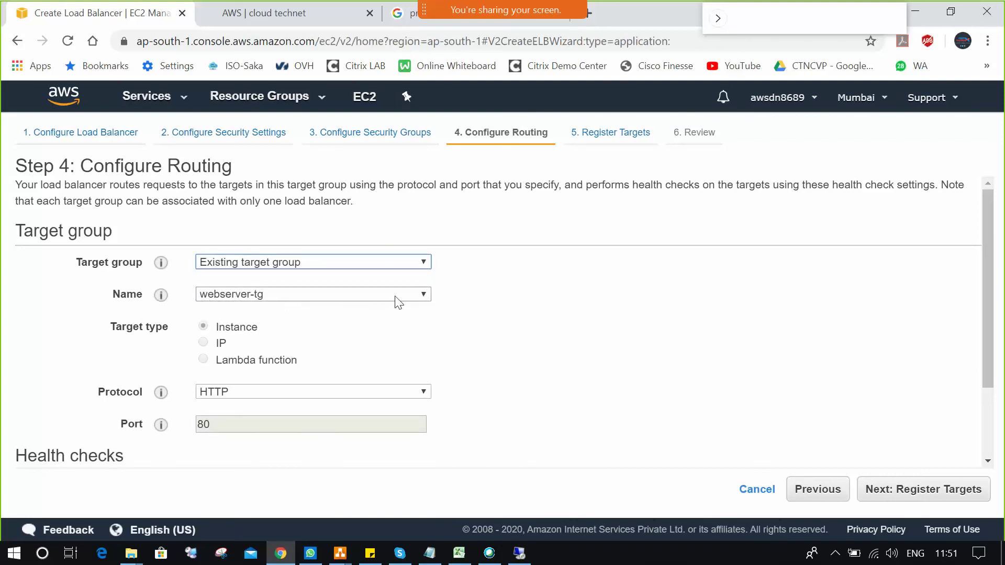
pyautogui.click(396, 296)
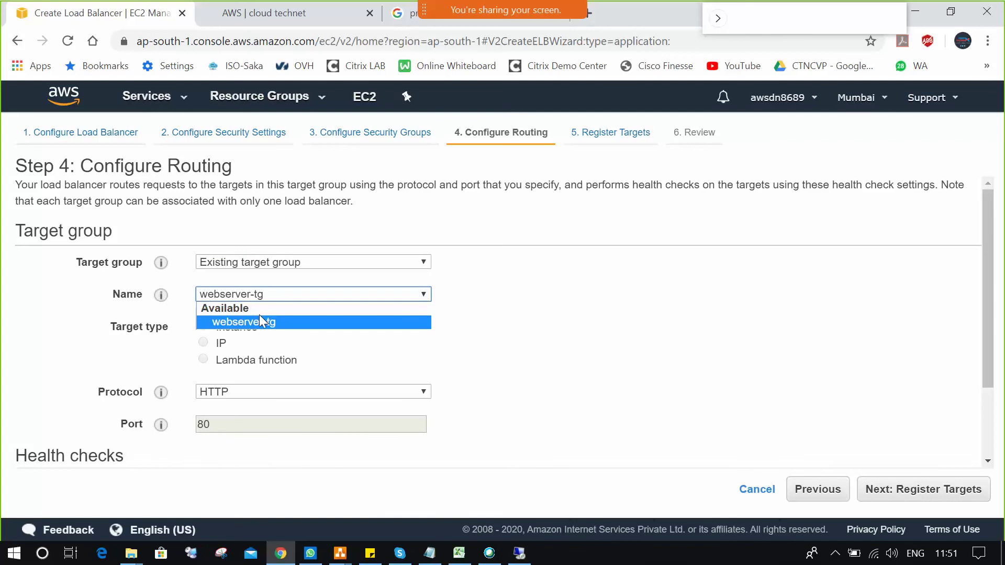
pyautogui.click(276, 262)
pyautogui.click(276, 262)
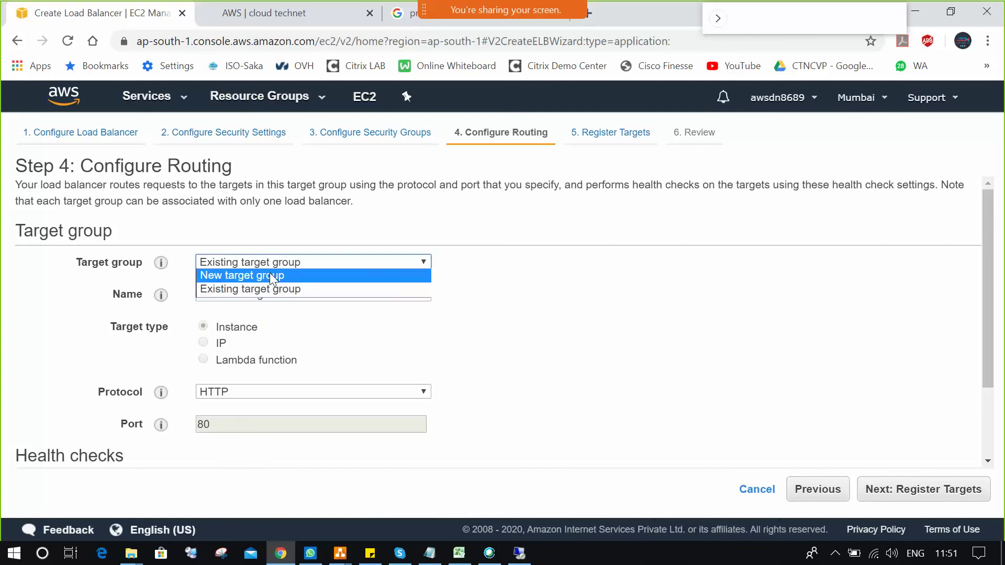
pyautogui.click(270, 273)
# Step: Name the new target group internal-webservers, keep its routing and health check defaults, and proceed to target registration
pyautogui.click(263, 293)
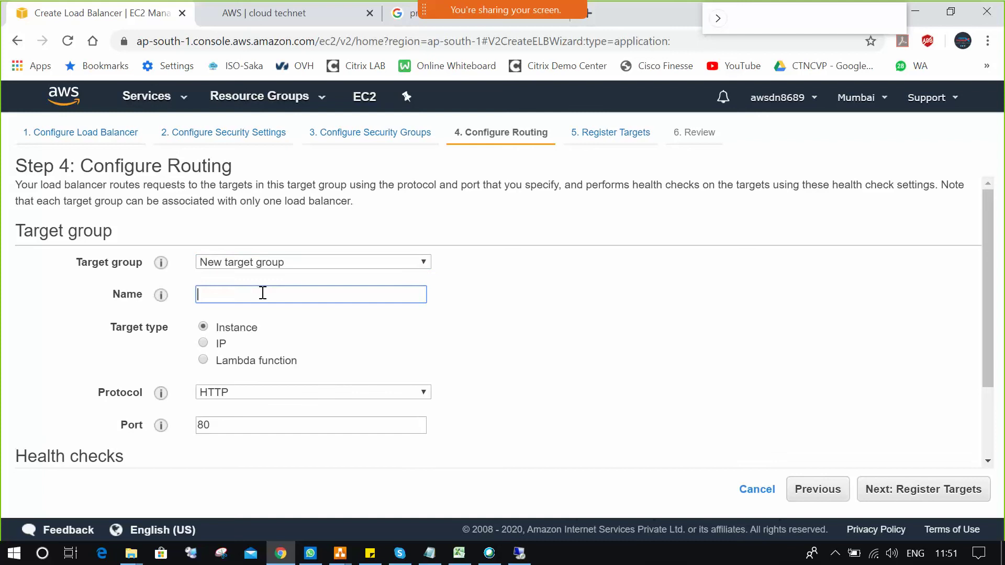
pyautogui.write('iner')
pyautogui.write('rnal')
pyautogui.write('-werbser')
pyautogui.press('BackSpace')
pyautogui.press('BackSpace')
pyautogui.write('server')
pyautogui.scroll(-2, 355, 390)
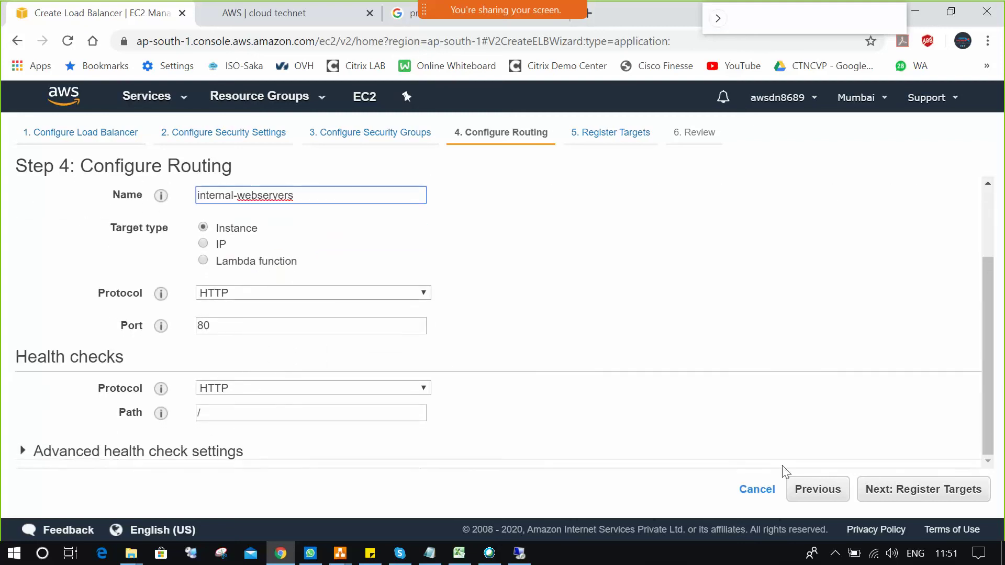
pyautogui.click(913, 500)
# Step: Register webserver1 and webserver2 as targets on port 80 and proceed to the load balancer review
pyautogui.scroll(-3, 178, 355)
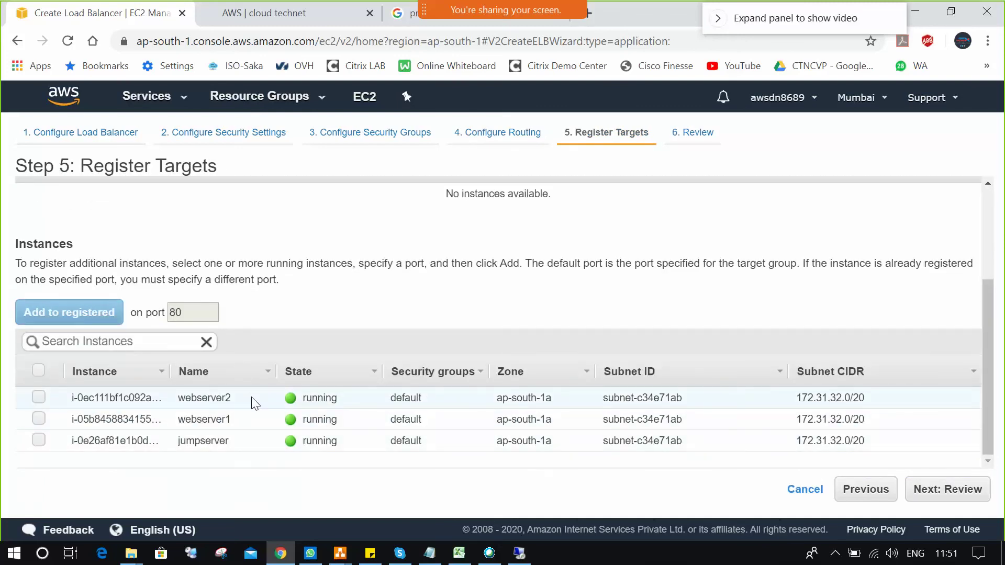
pyautogui.scroll(3, 220, 246)
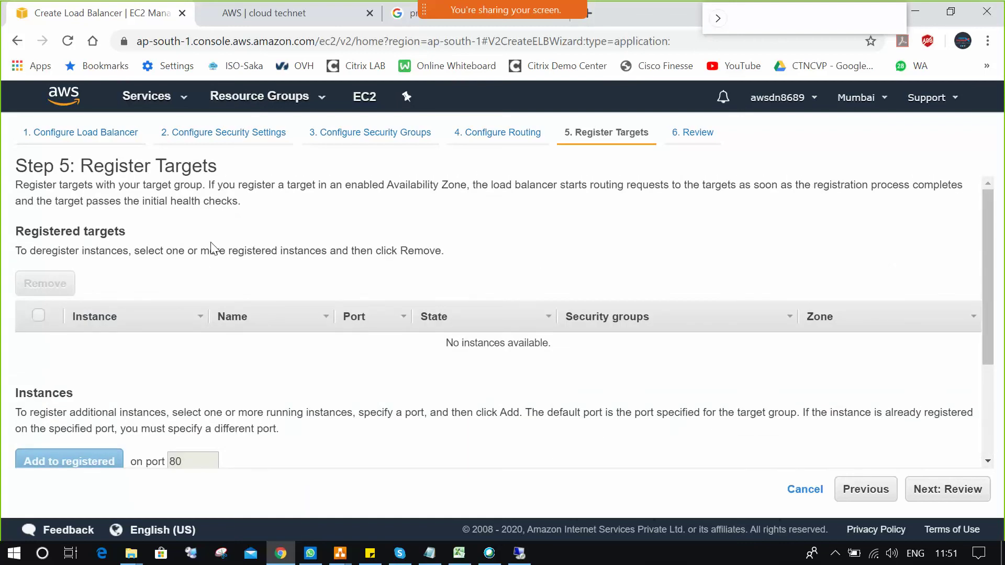
pyautogui.scroll(-3, 214, 249)
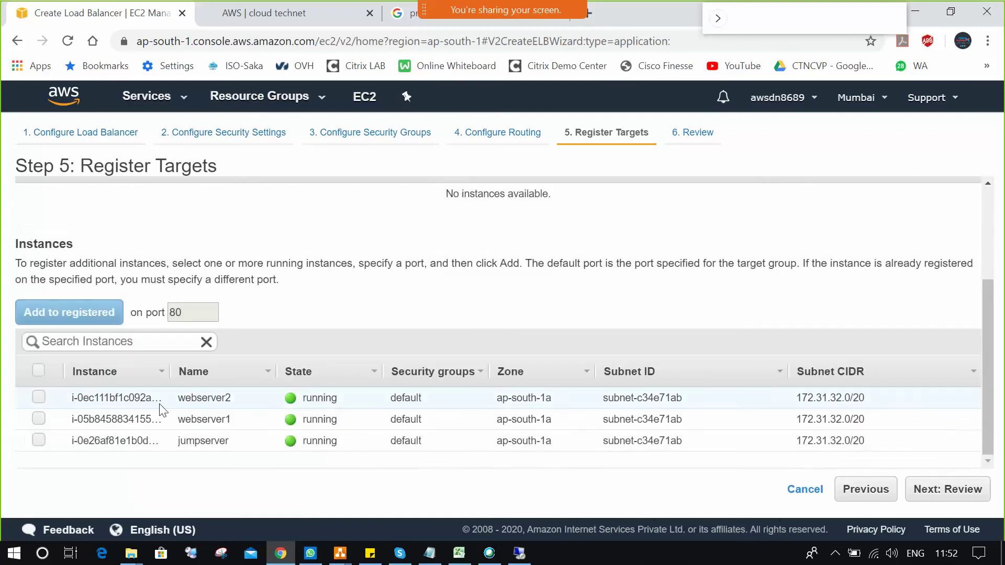
pyautogui.click(39, 398)
pyautogui.click(39, 419)
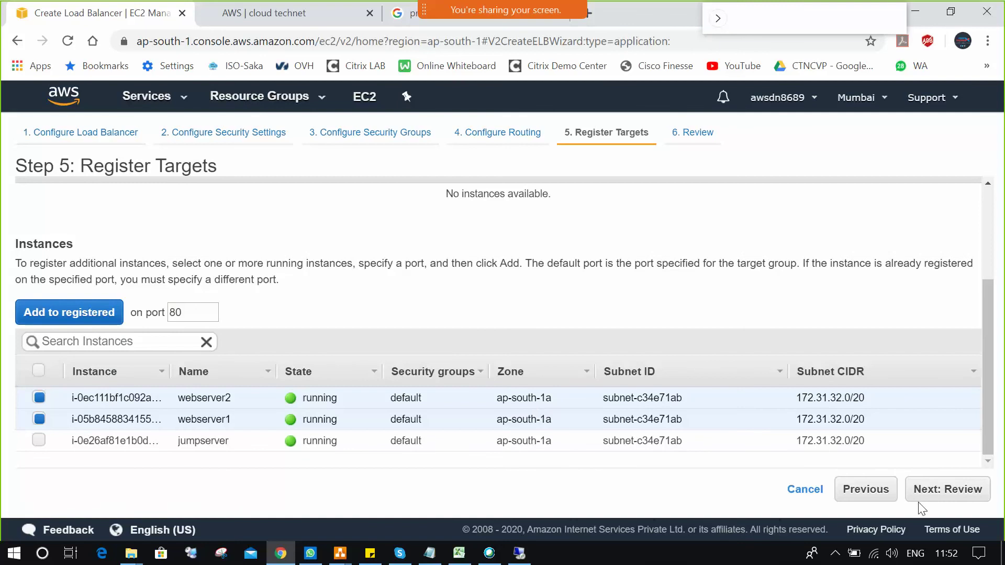
pyautogui.click(69, 312)
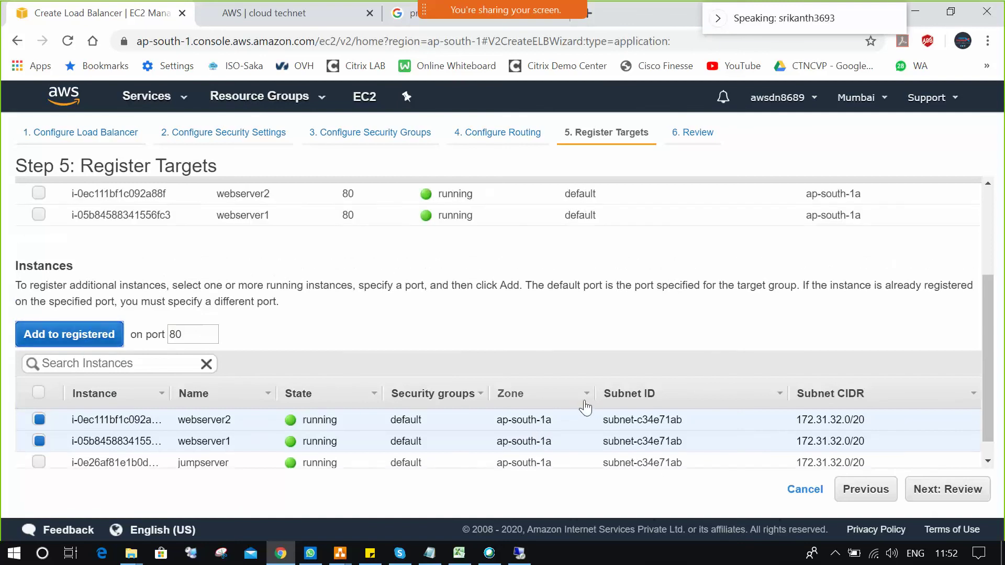
pyautogui.scroll(3, 595, 402)
pyautogui.click(931, 492)
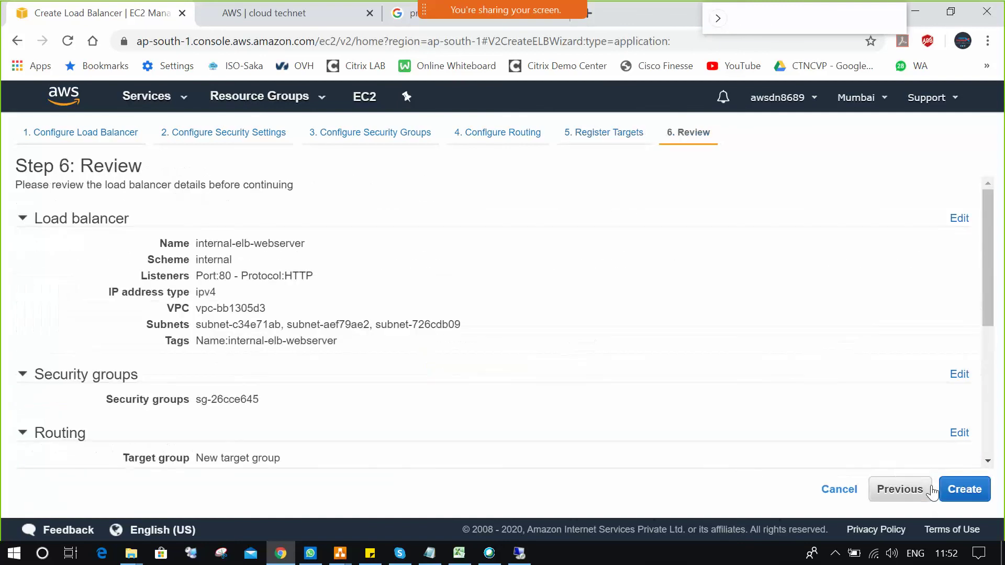
# Step: Try to create the load balancer from the reviewed settings, and return to the review to resolve the creation problem
pyautogui.scroll(-5, 638, 386)
pyautogui.click(944, 499)
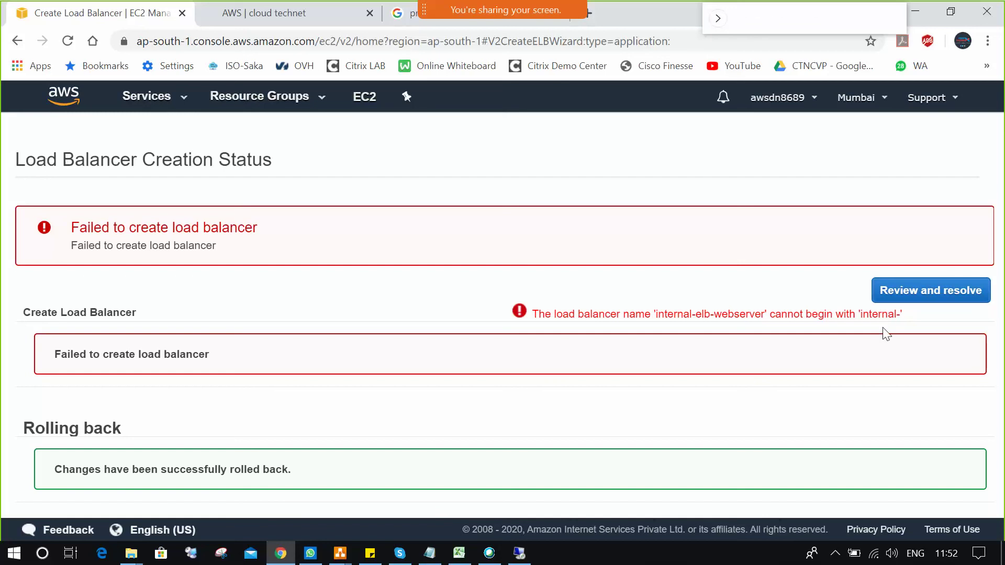
pyautogui.click(917, 293)
pyautogui.scroll(-2, 643, 384)
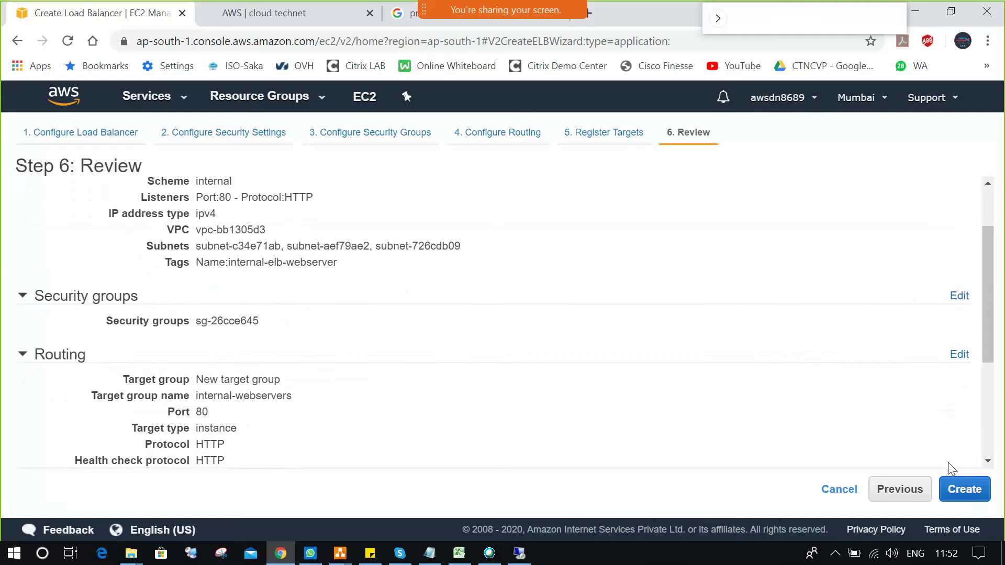
# Step: Go back to the routing configuration and rename the new target group tg-internal-webservers
pyautogui.click(906, 492)
pyautogui.click(866, 490)
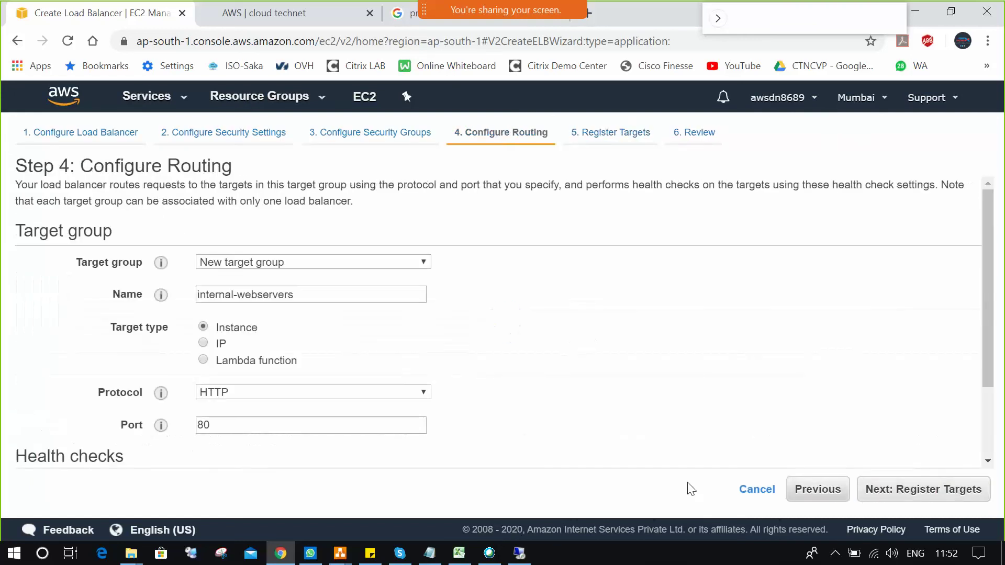
pyautogui.click(235, 295)
pyautogui.press('BackSpace')
pyautogui.press('BackSpace')
pyautogui.press('BackSpace')
pyautogui.press('BackSpace')
pyautogui.press('BackSpace')
pyautogui.press('BackSpace')
pyautogui.press('BackSpace')
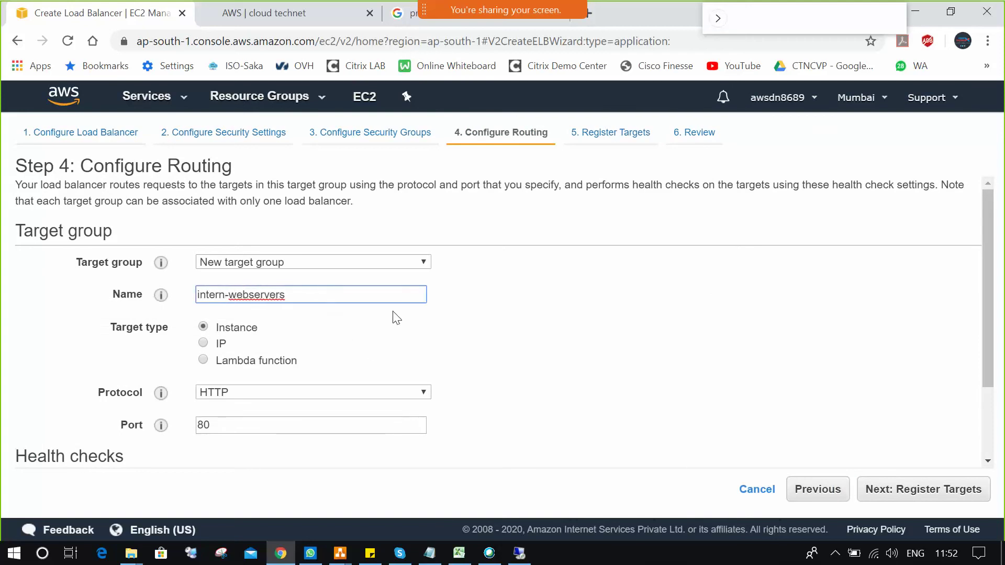
pyautogui.press('BackSpace')
pyautogui.write('r')
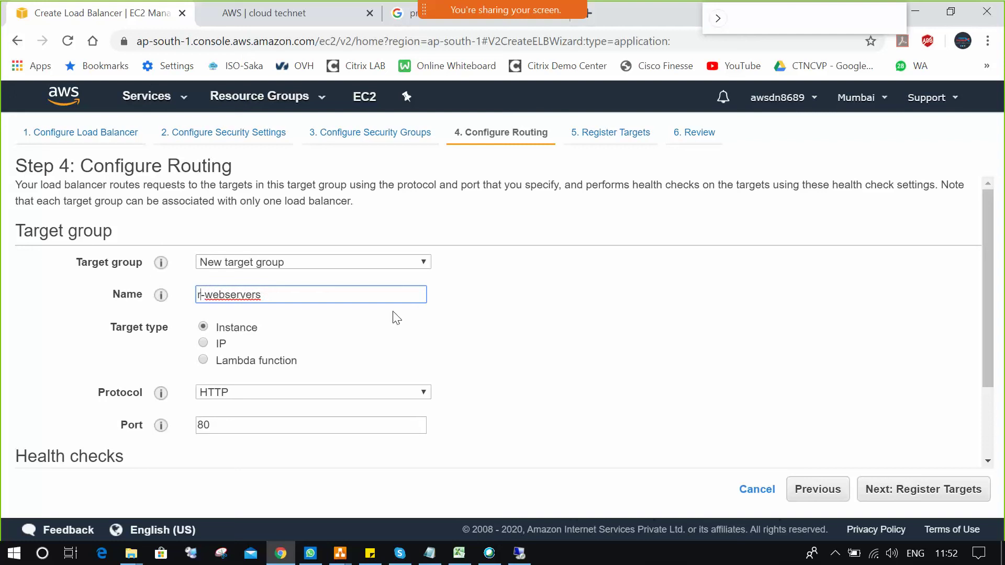
pyautogui.press('BackSpace')
pyautogui.write('tg-internal-')
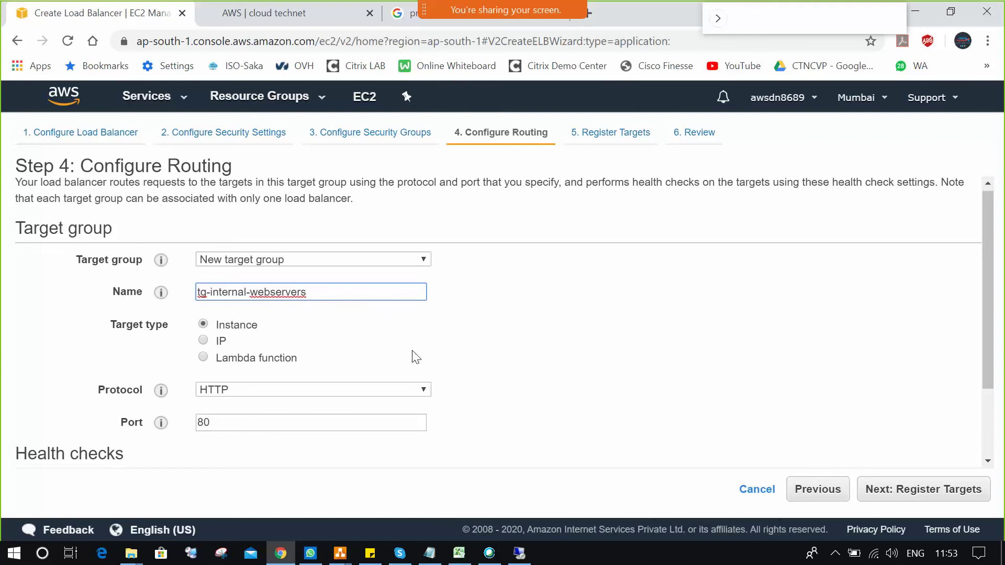
# Step: Return to the basic load balancer configuration and rename the load balancer elb-internal-webserver
pyautogui.scroll(-2, 411, 357)
pyautogui.click(807, 488)
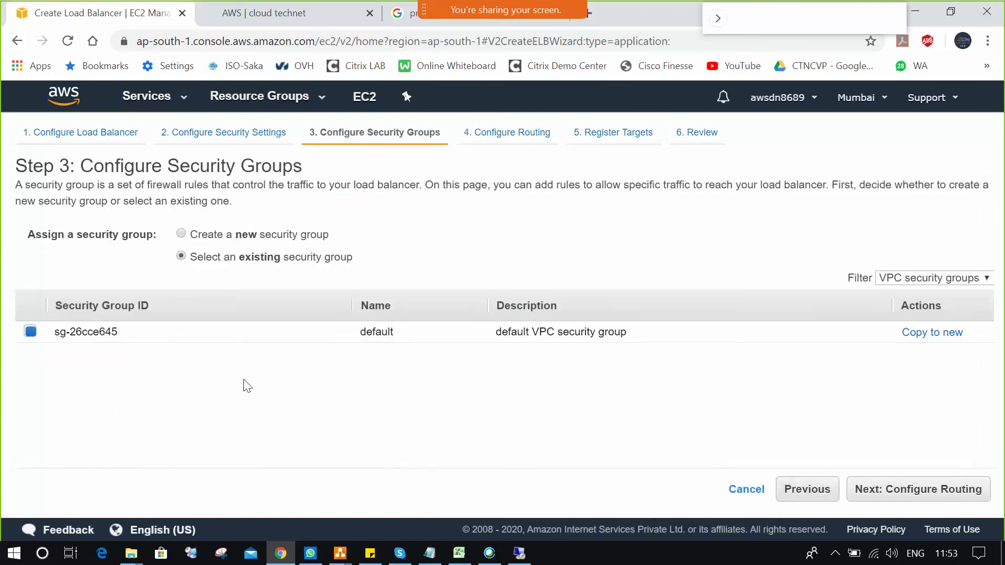
pyautogui.click(824, 490)
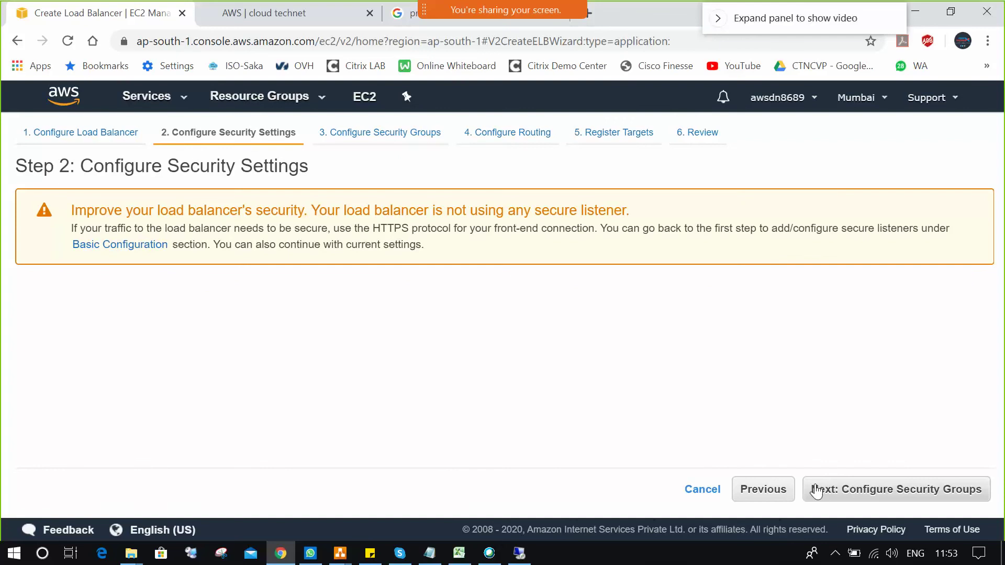
pyautogui.click(763, 489)
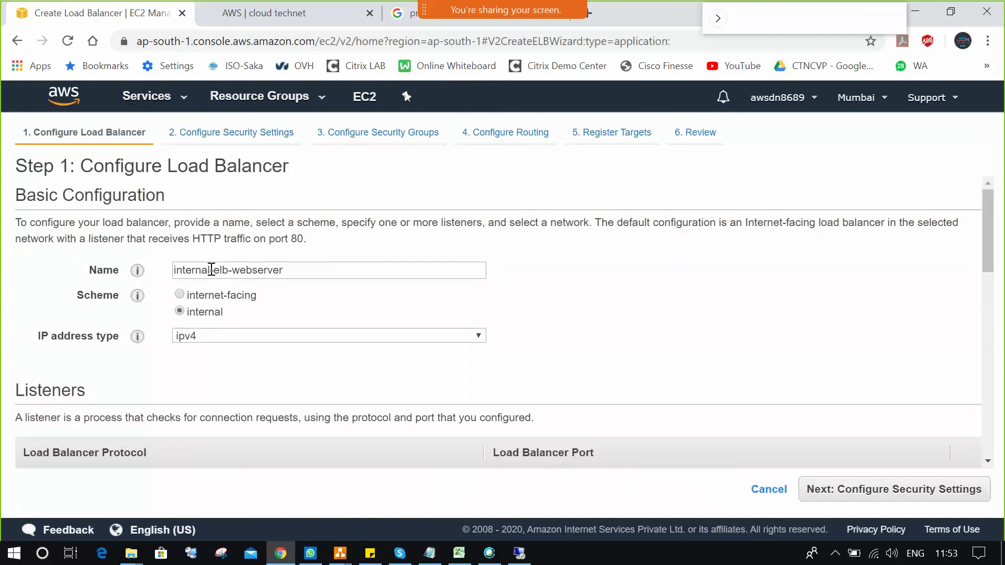
pyautogui.moveTo(210, 270); pyautogui.dragTo(157, 277)
pyautogui.press('BackSpace')
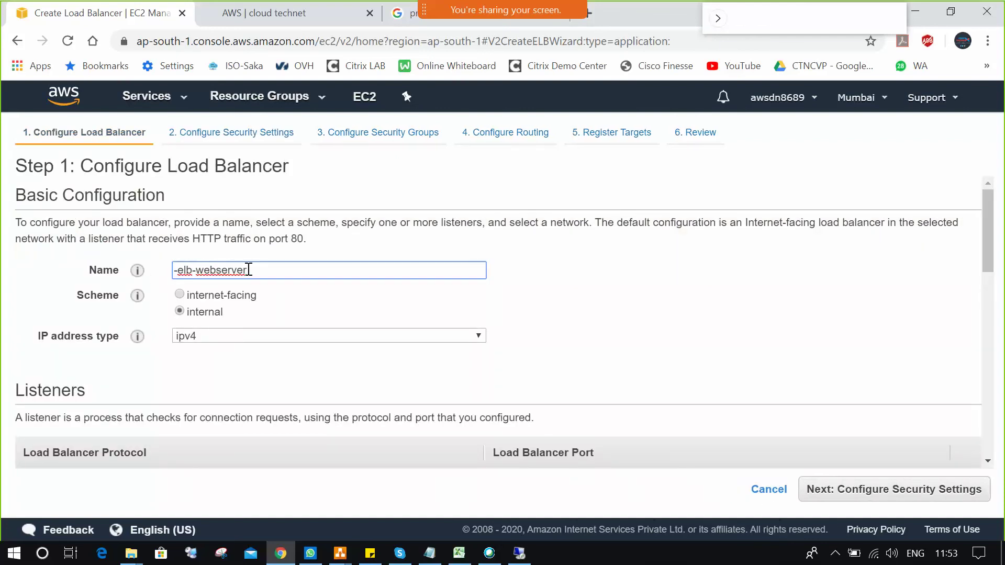
pyautogui.write('-internal')
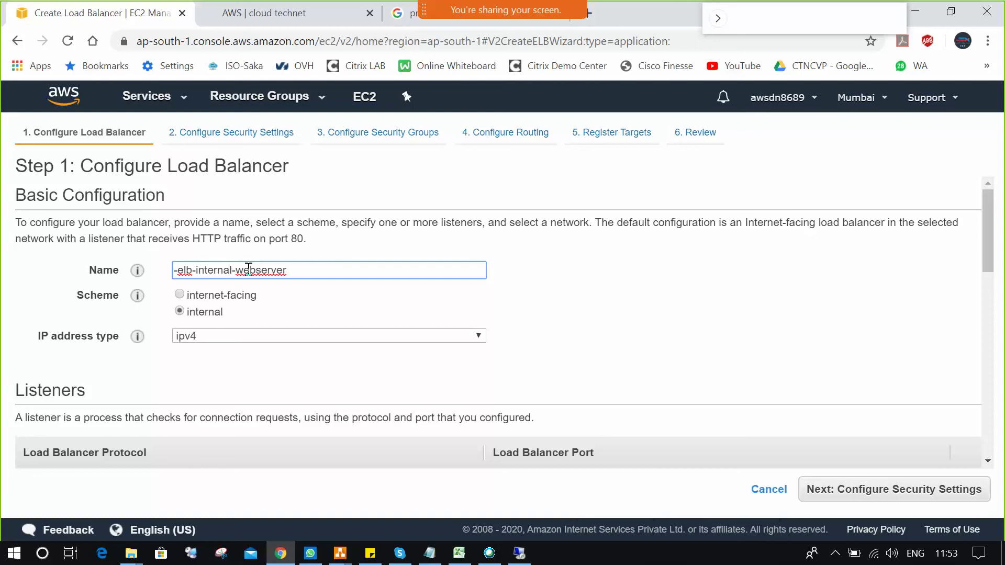
pyautogui.press('Delete')
pyautogui.click(568, 290)
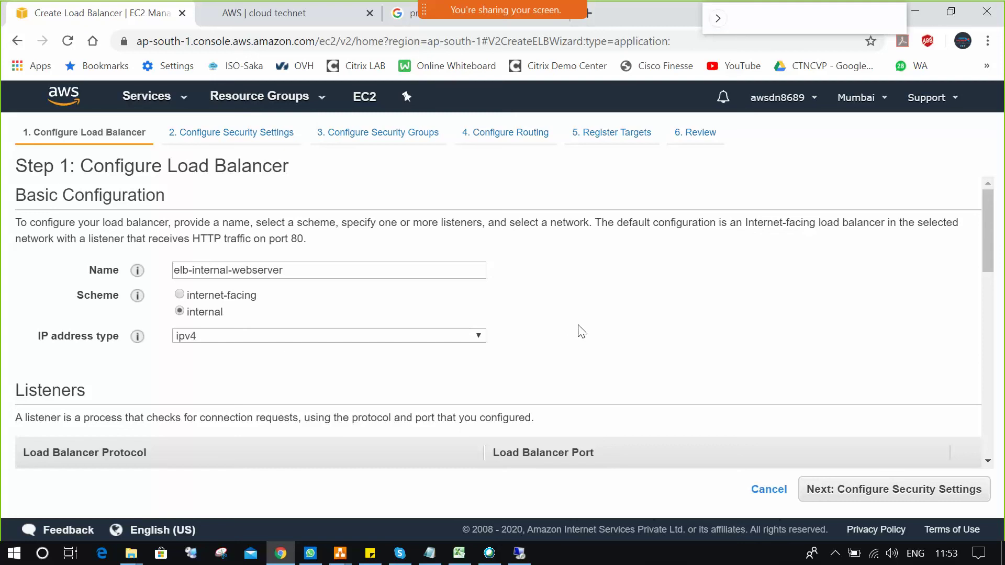
# Step: Proceed through the remaining wizard stages with their existing settings, create the load balancer and return to the load balancer list
pyautogui.click(878, 494)
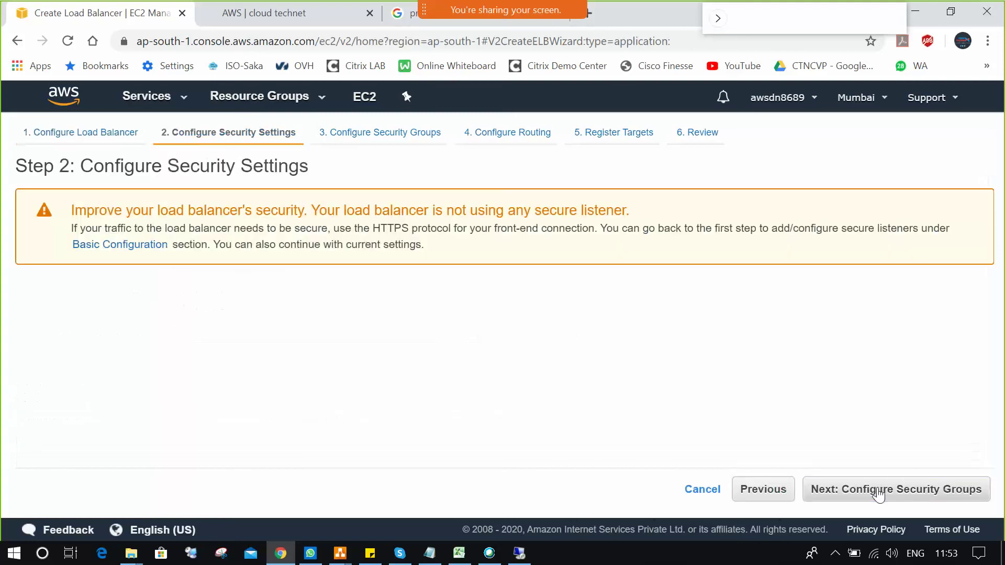
pyautogui.click(879, 489)
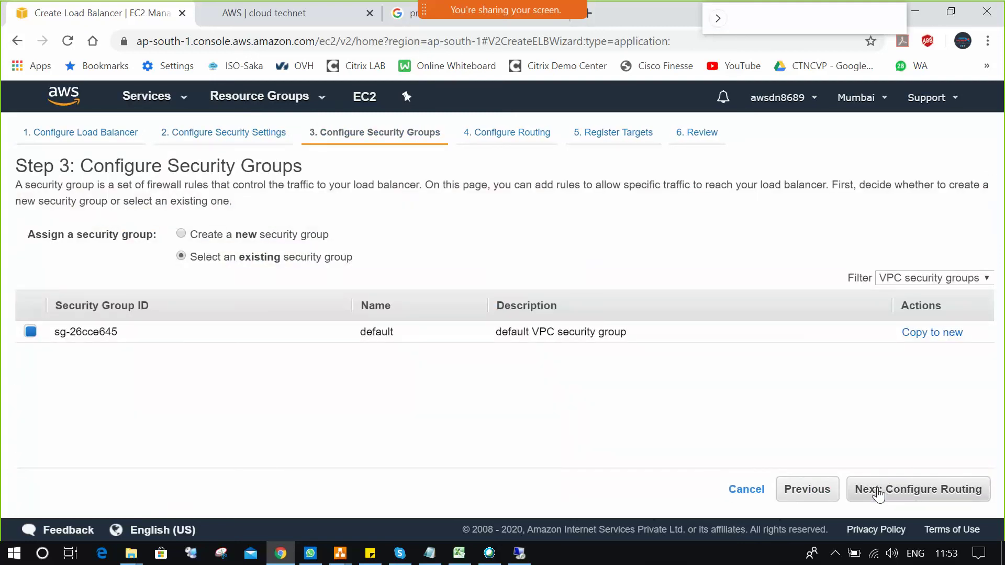
pyautogui.click(878, 489)
pyautogui.scroll(-2, 644, 390)
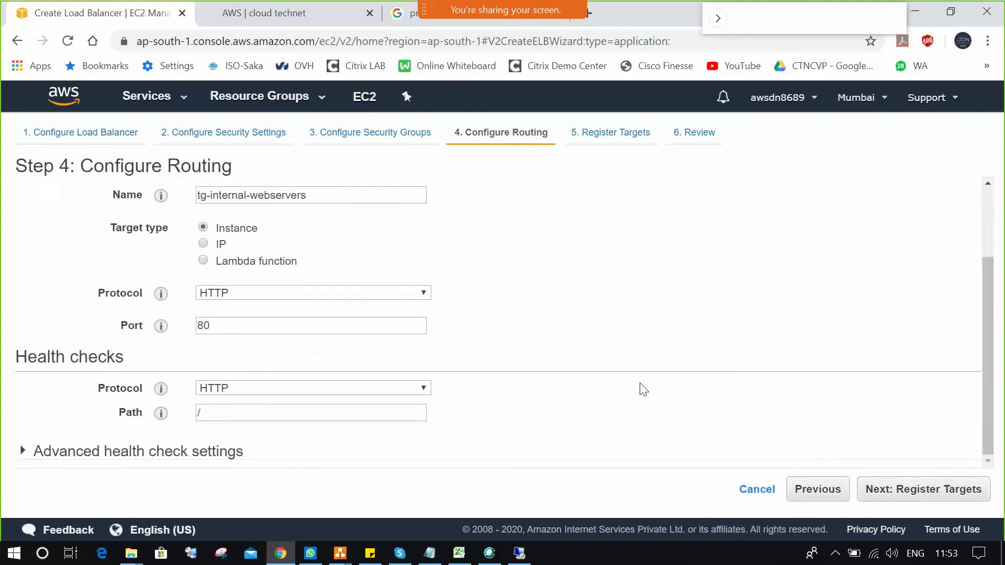
pyautogui.click(882, 490)
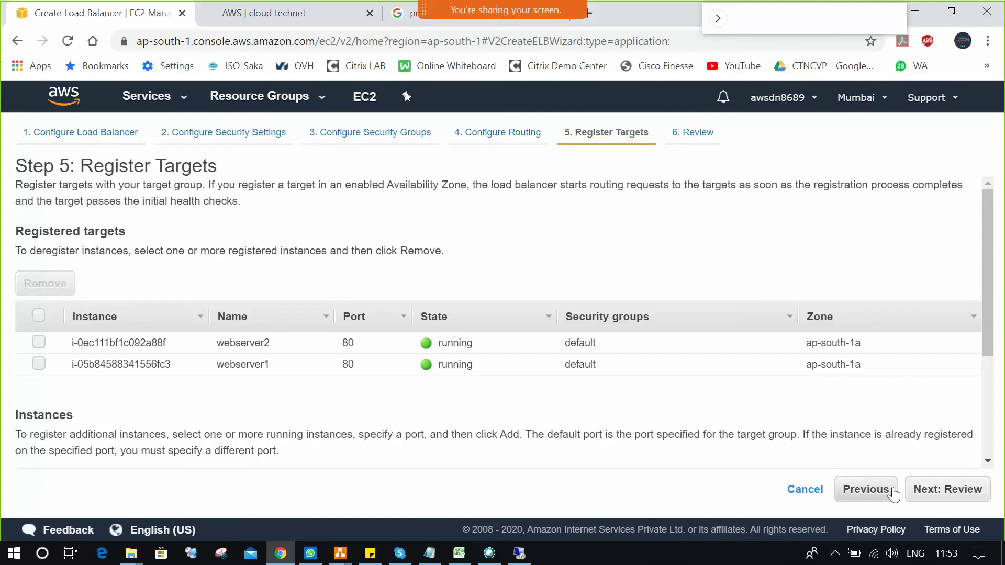
pyautogui.click(921, 489)
pyautogui.click(962, 490)
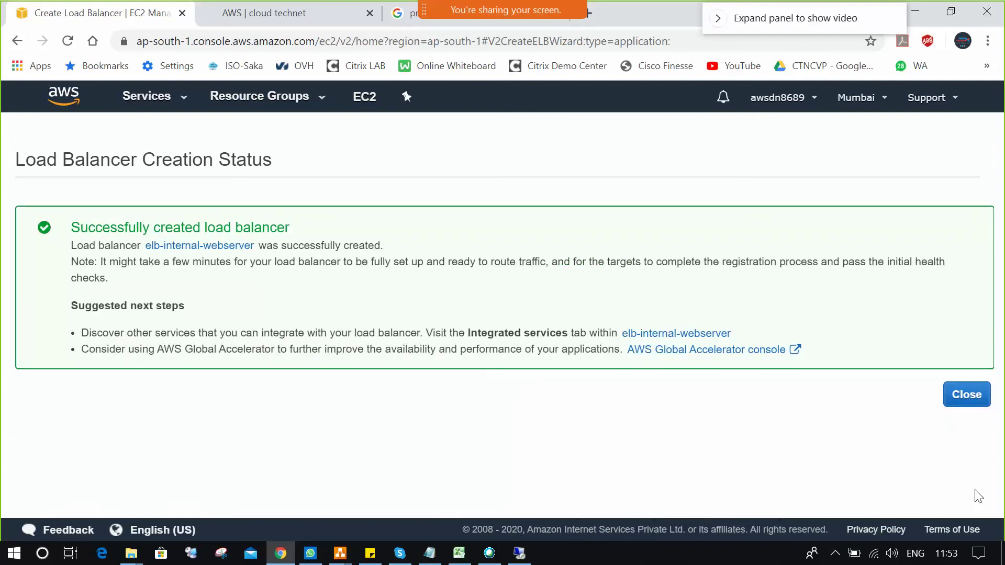
pyautogui.click(967, 395)
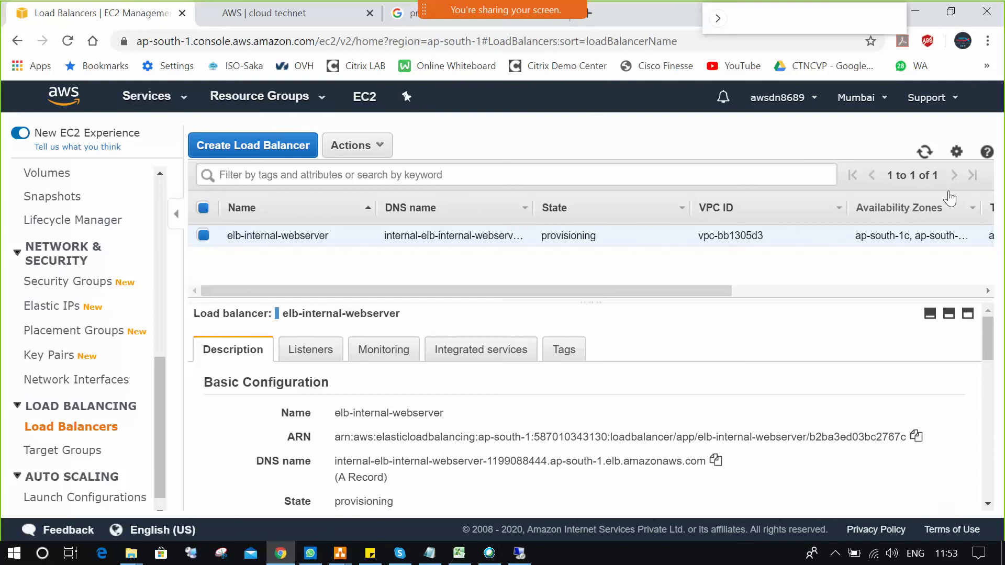
pyautogui.click(931, 161)
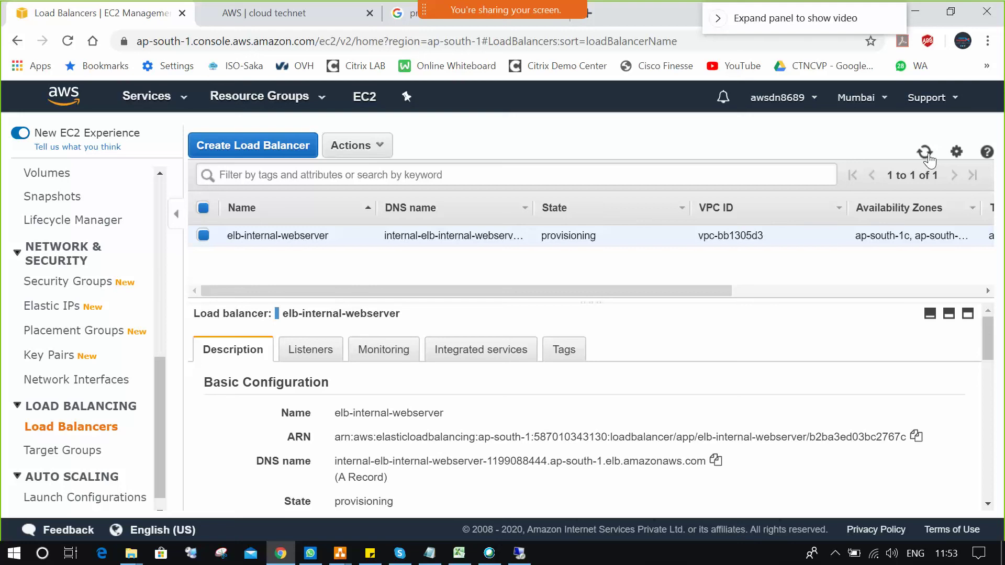
pyautogui.moveTo(560, 31)
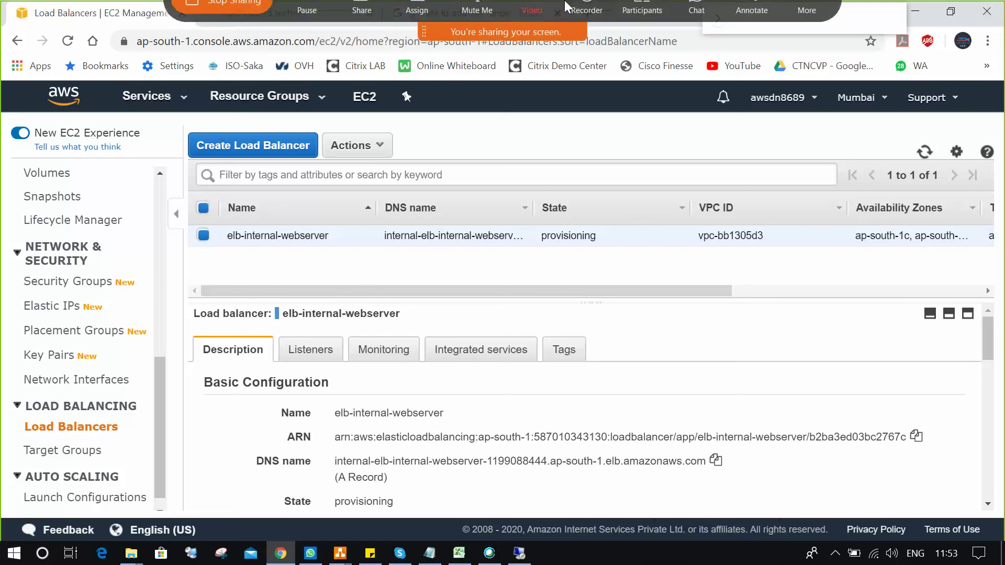
pyautogui.click(649, 18)
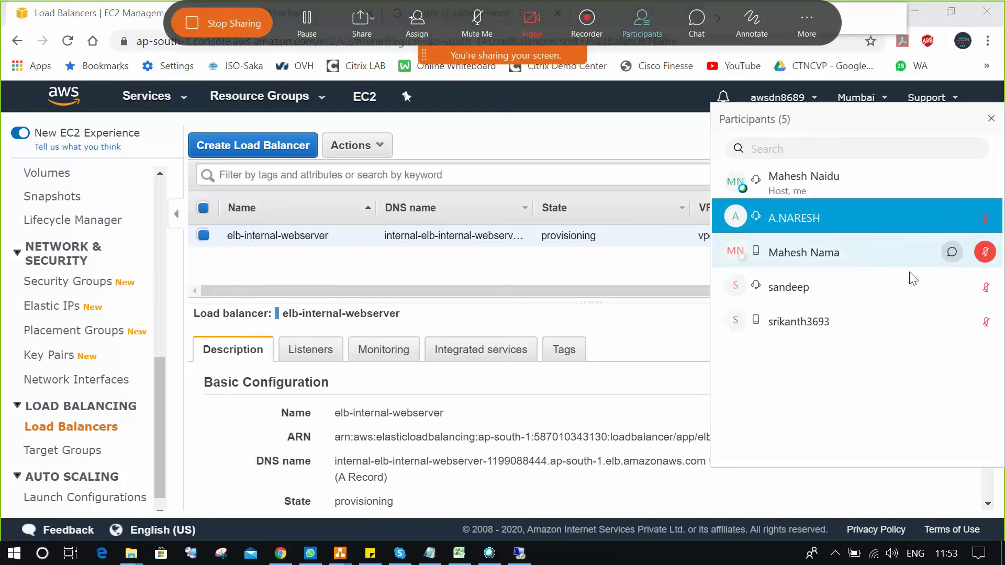
pyautogui.click(991, 119)
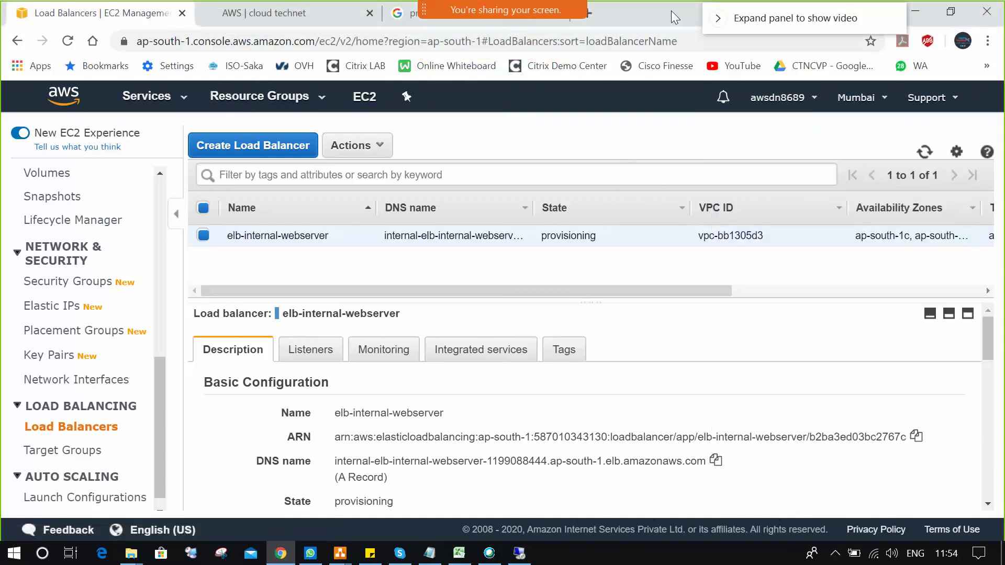
# Step: Refresh the load balancer list repeatedly to check the provisioning state of elb-internal-webserver
pyautogui.click(927, 154)
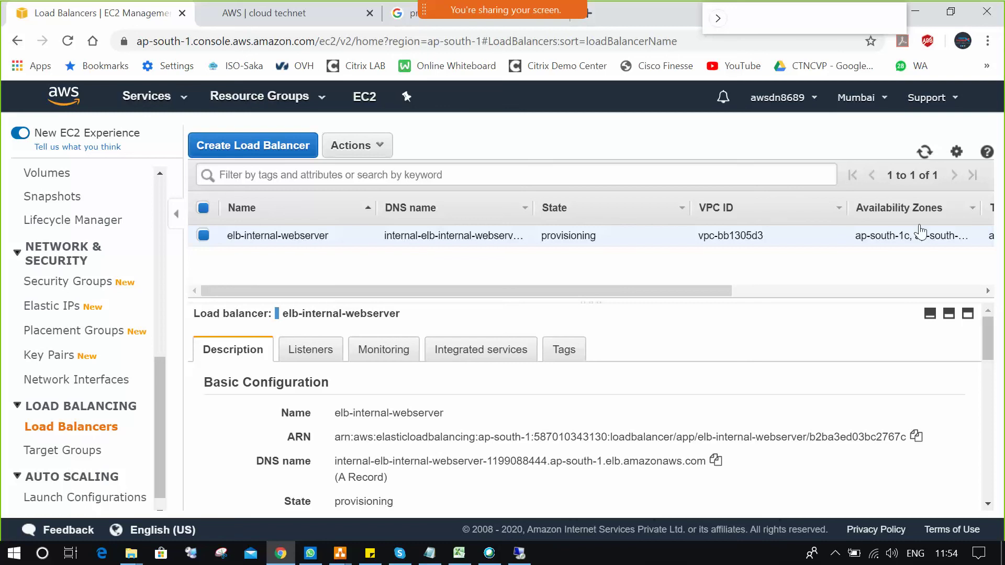
pyautogui.click(925, 152)
pyautogui.click(925, 153)
pyautogui.click(925, 153)
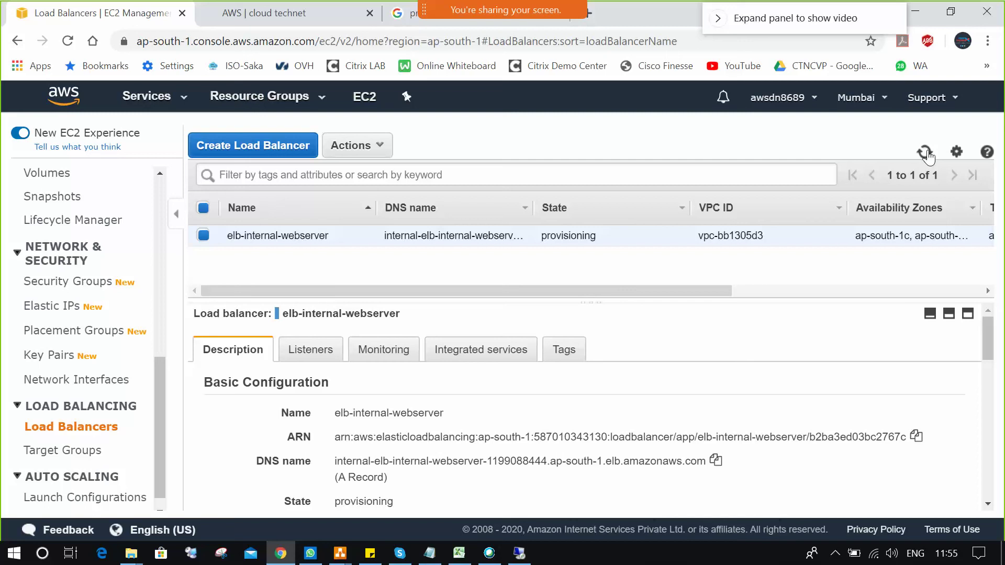
pyautogui.click(926, 153)
pyautogui.click(835, 554)
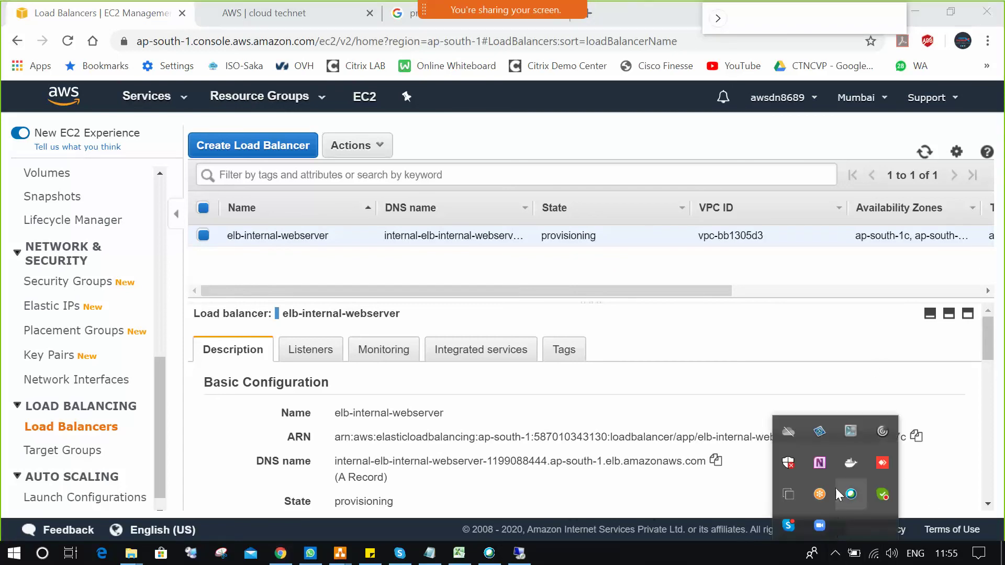
pyautogui.click(595, 285)
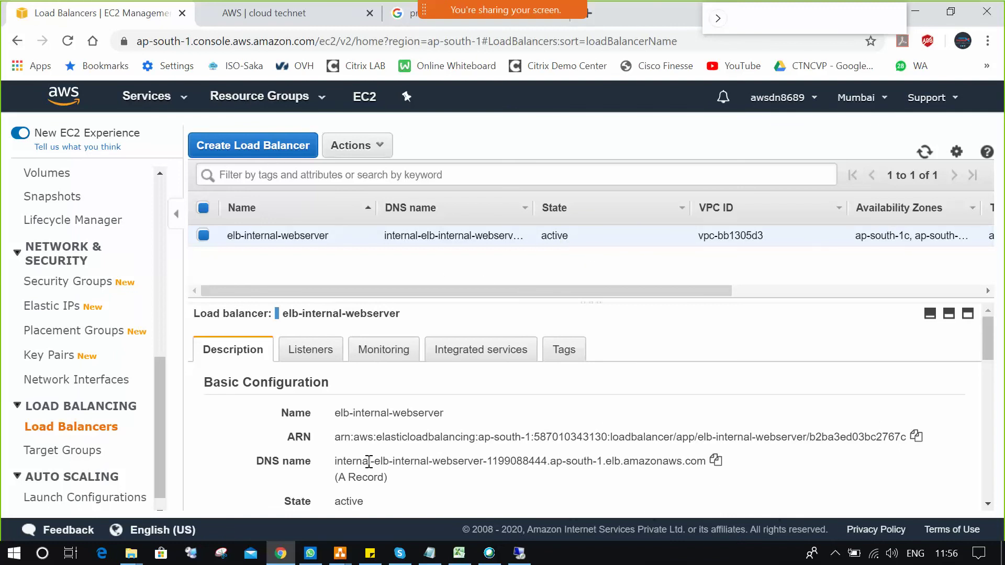
# Step: Copy the DNS name of elb-internal-webserver and try to open it in a new incognito window
pyautogui.click(717, 464)
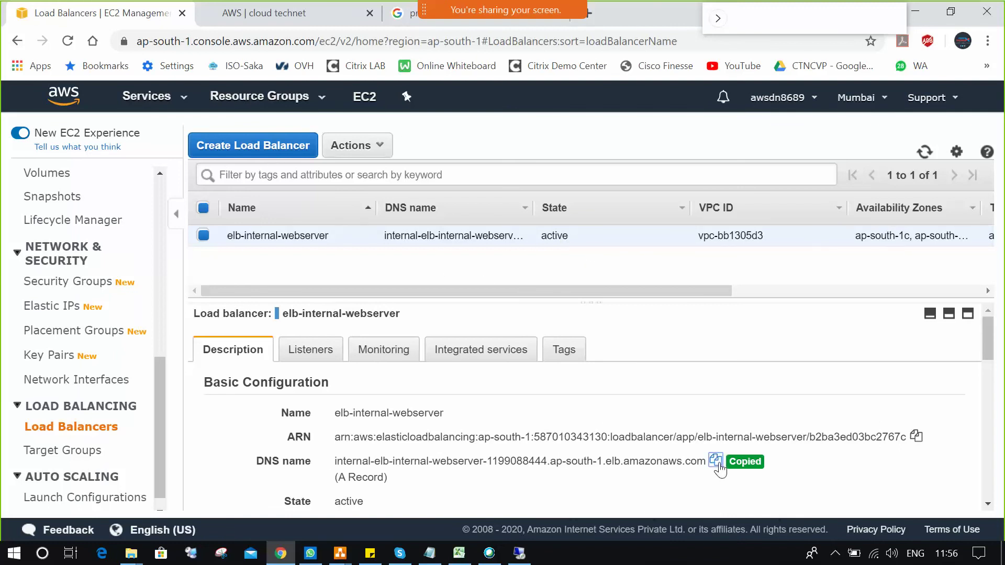
pyautogui.click(987, 41)
pyautogui.click(931, 103)
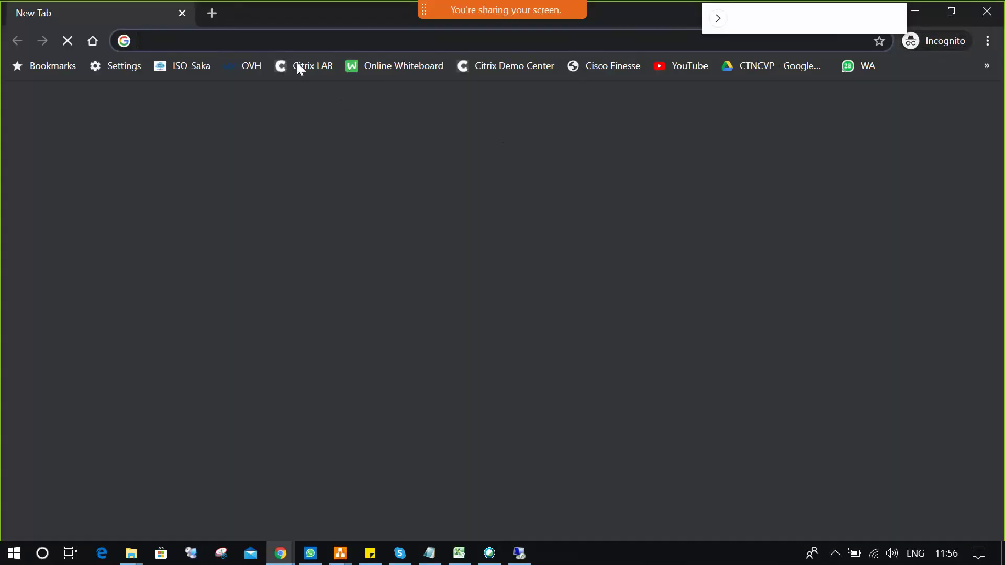
pyautogui.hotkey('ctrl', 'v')
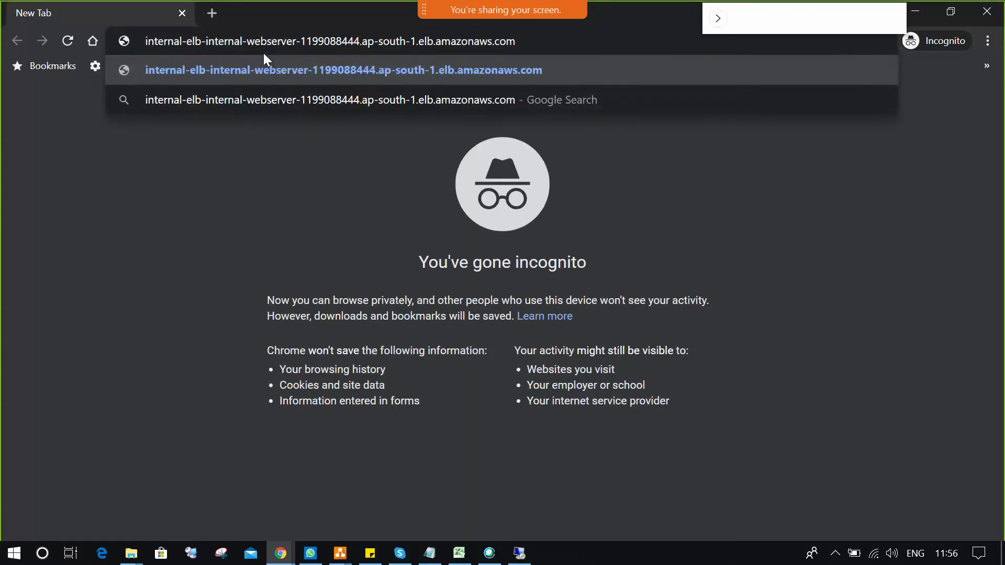
pyautogui.press('Return')
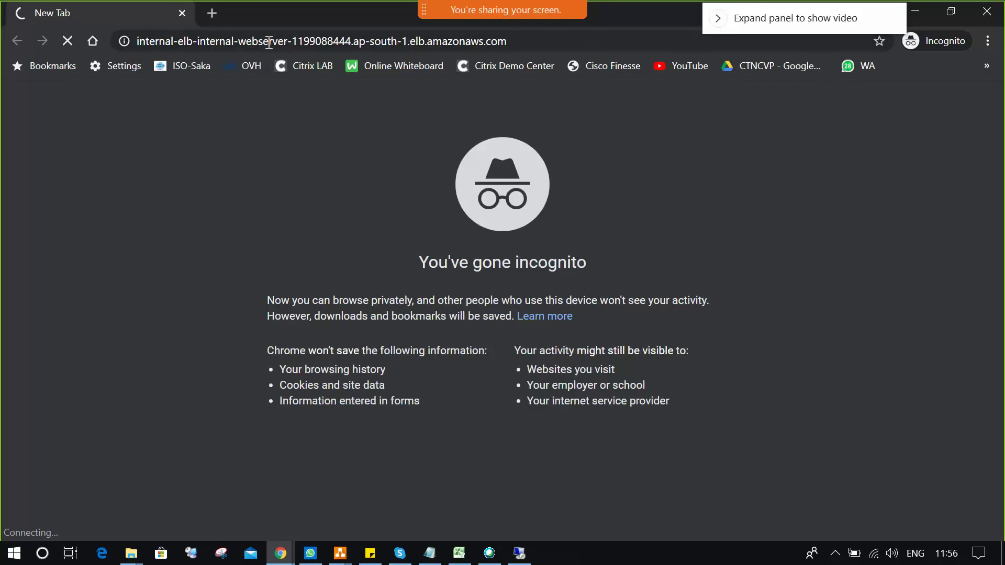
# Step: Switch to the Remote Desktop session, open Internet Explorer, postpone its setup and load the internal load balancer's DNS name
pyautogui.click(520, 553)
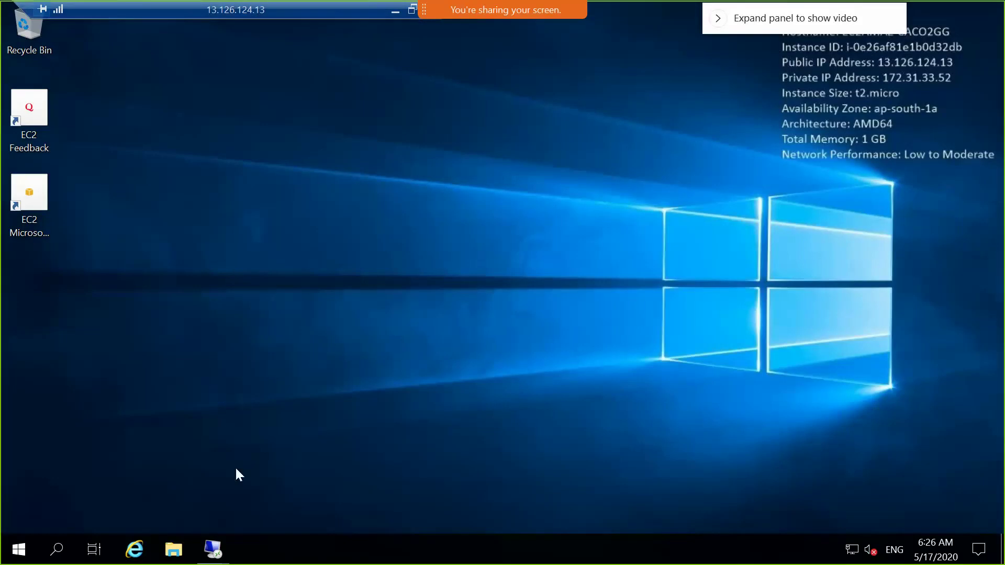
pyautogui.click(129, 554)
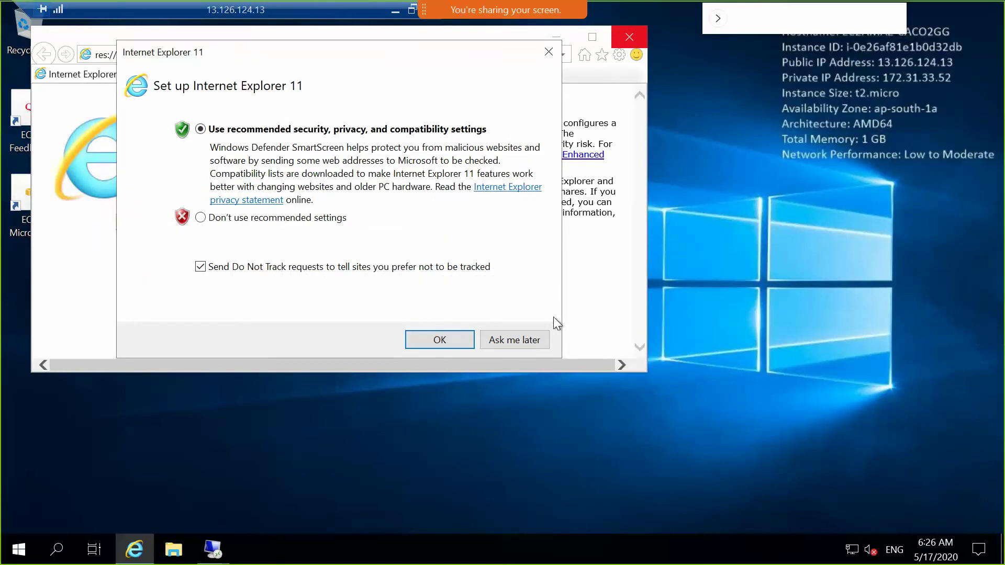
pyautogui.click(513, 341)
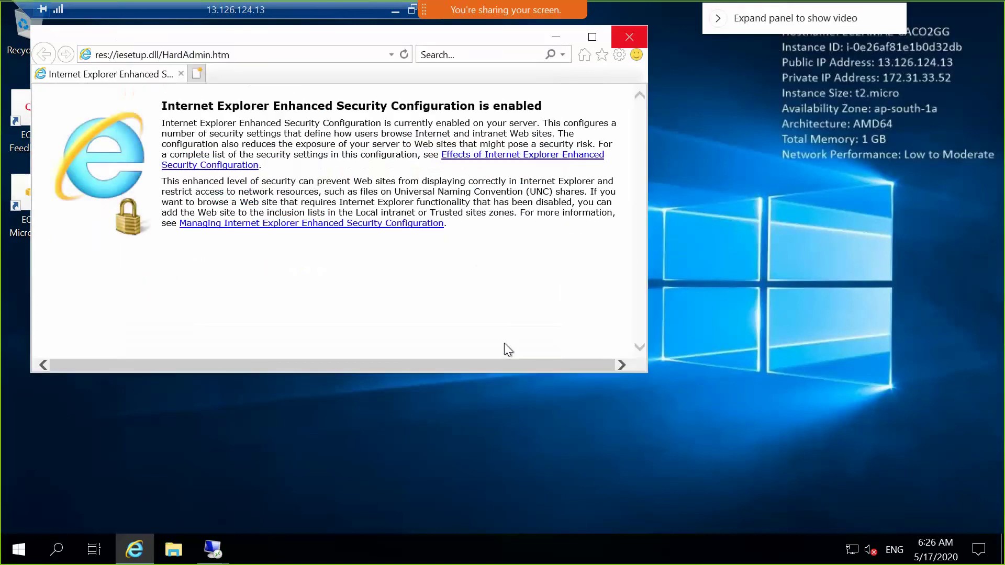
pyautogui.click(243, 54)
pyautogui.hotkey('ctrl', 'v')
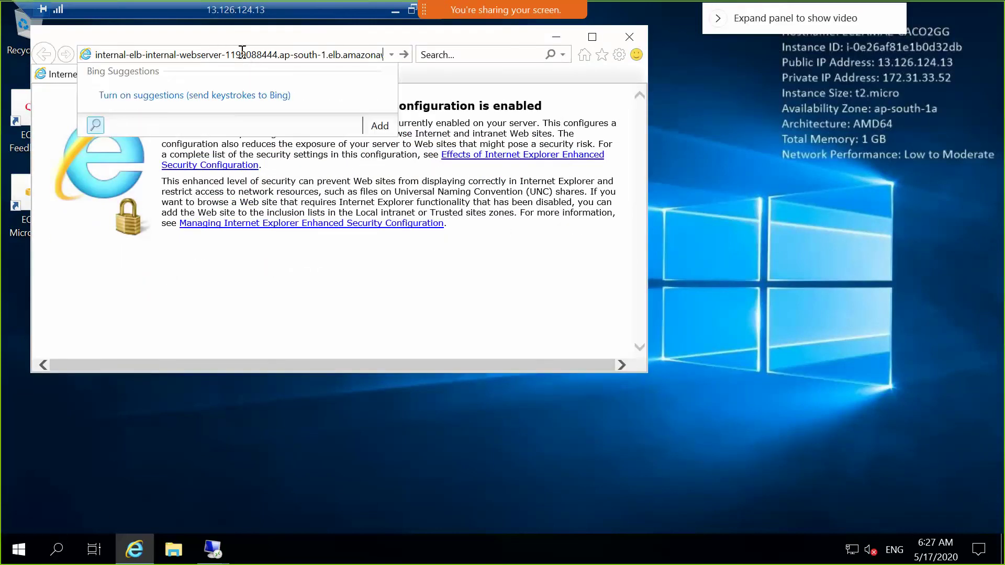
pyautogui.press('Return')
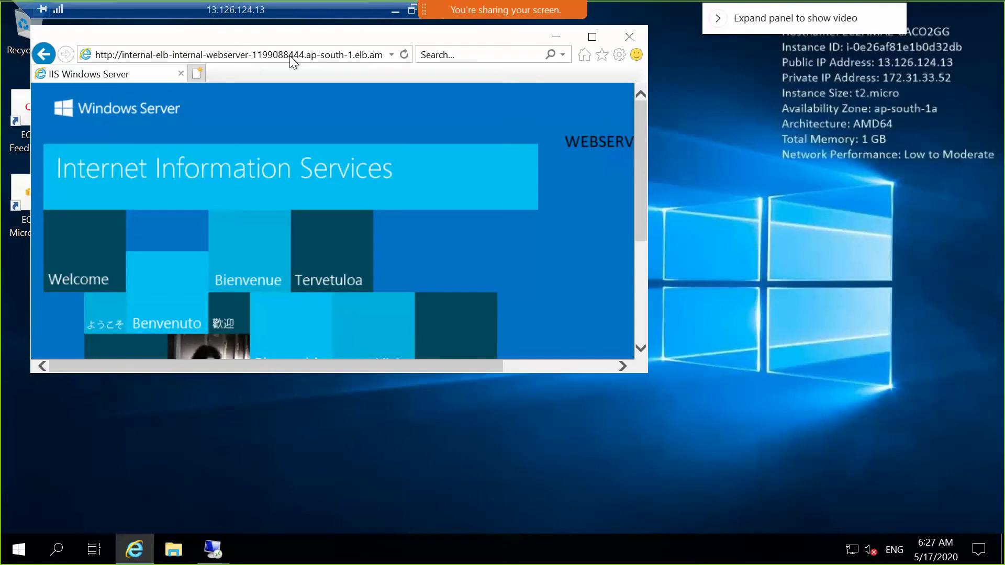
# Step: Maximize the browser and reload the internal load balancer's page repeatedly to check which web server responds
pyautogui.click(592, 37)
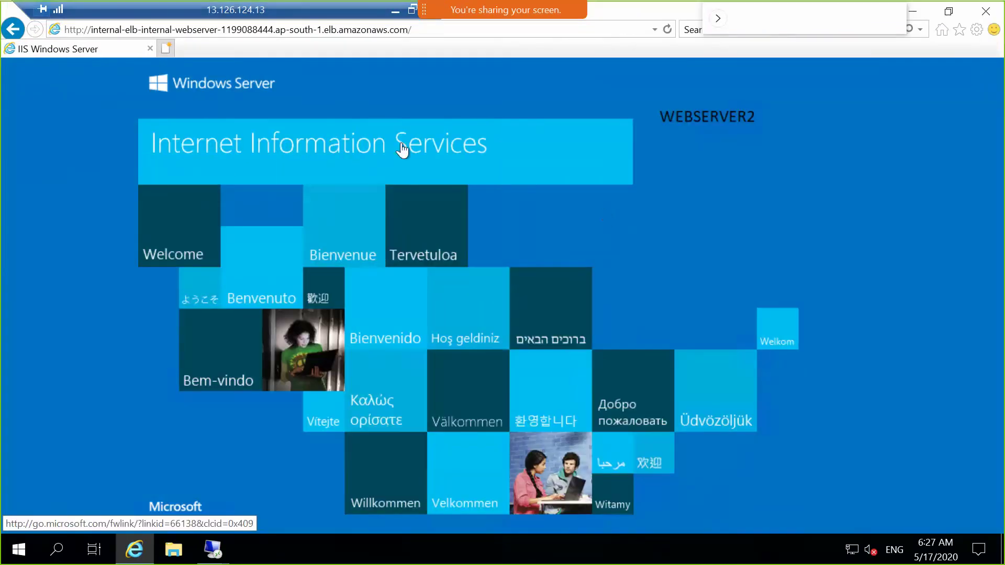
pyautogui.click(437, 31)
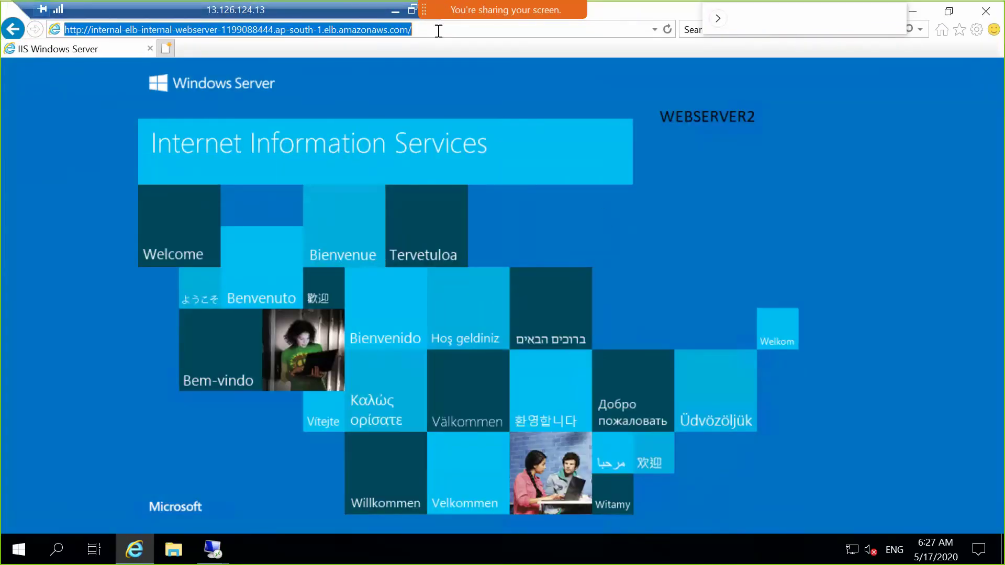
pyautogui.click(438, 30)
pyautogui.click(437, 30)
pyautogui.press('Return')
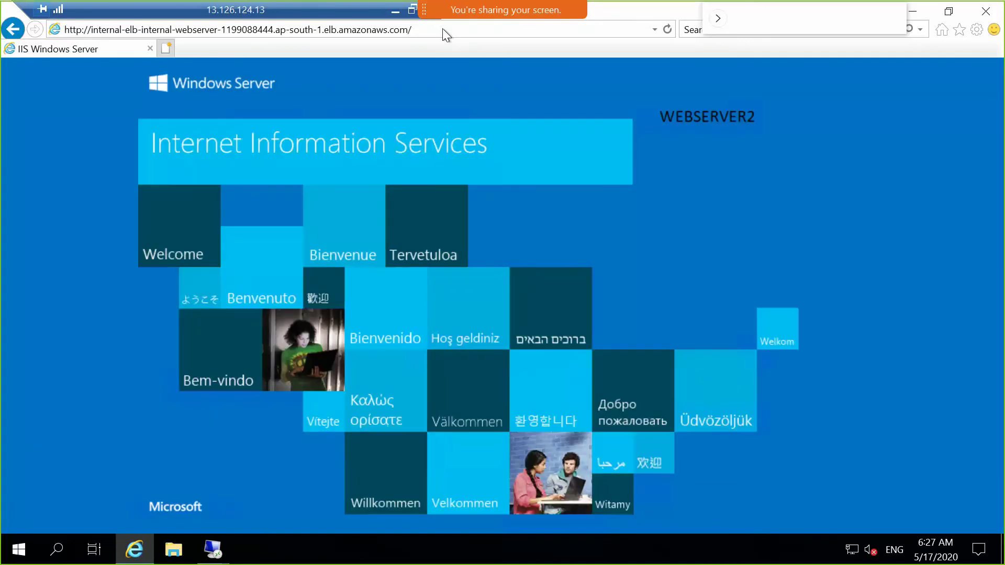
pyautogui.click(442, 29)
pyautogui.press('Return')
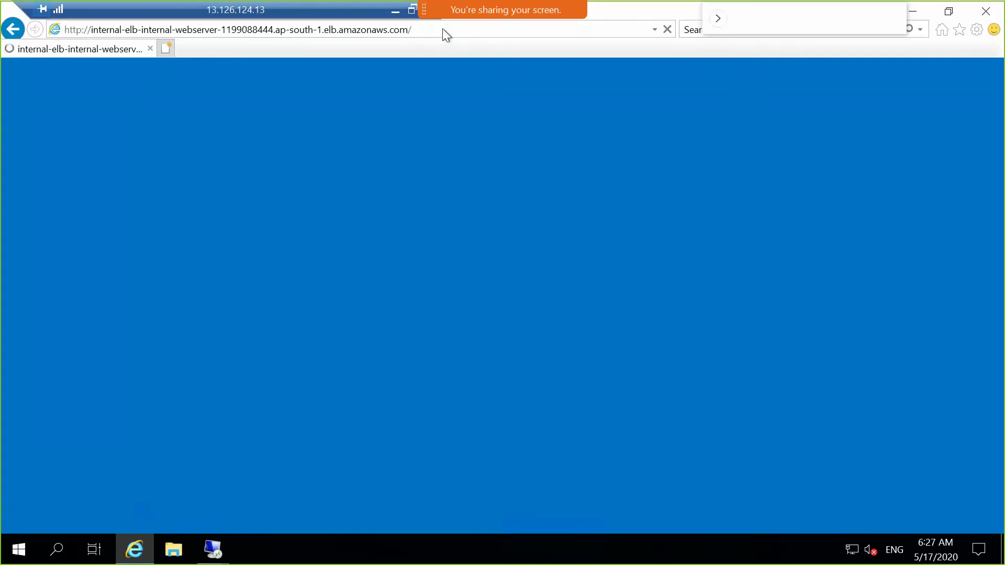
pyautogui.click(442, 29)
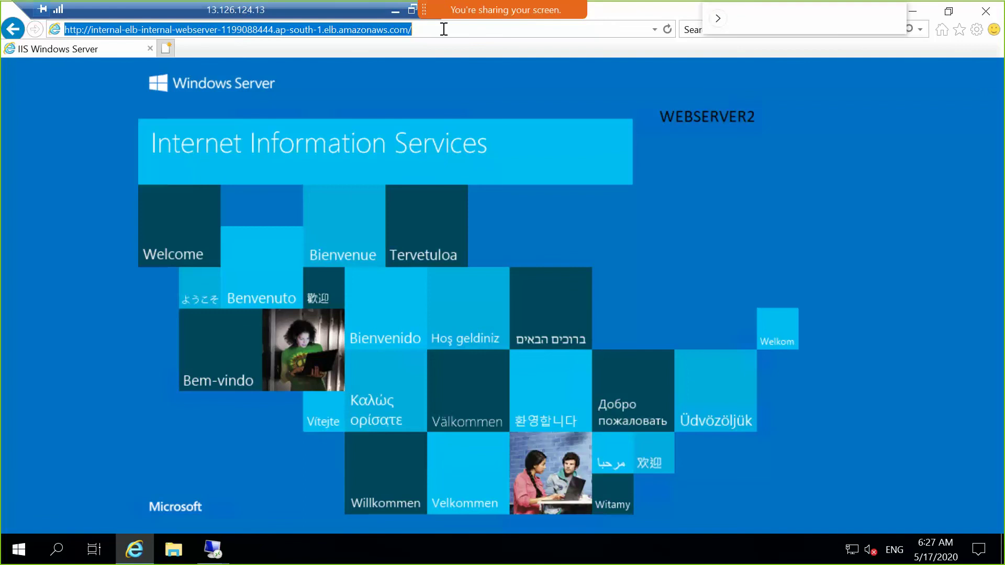
pyautogui.press('Return')
pyautogui.press('Return')
pyautogui.click(438, 29)
pyautogui.click(438, 29)
pyautogui.click(438, 29)
pyautogui.press('Return')
pyautogui.click(438, 30)
pyautogui.press('Return')
pyautogui.click(439, 29)
pyautogui.press('Return')
pyautogui.click(439, 29)
pyautogui.press('Return')
pyautogui.click(438, 29)
pyautogui.press('Return')
pyautogui.click(437, 30)
pyautogui.press('Return')
pyautogui.click(438, 30)
pyautogui.press('Return')
pyautogui.click(437, 29)
pyautogui.press('Return')
pyautogui.click(438, 29)
pyautogui.press('Return')
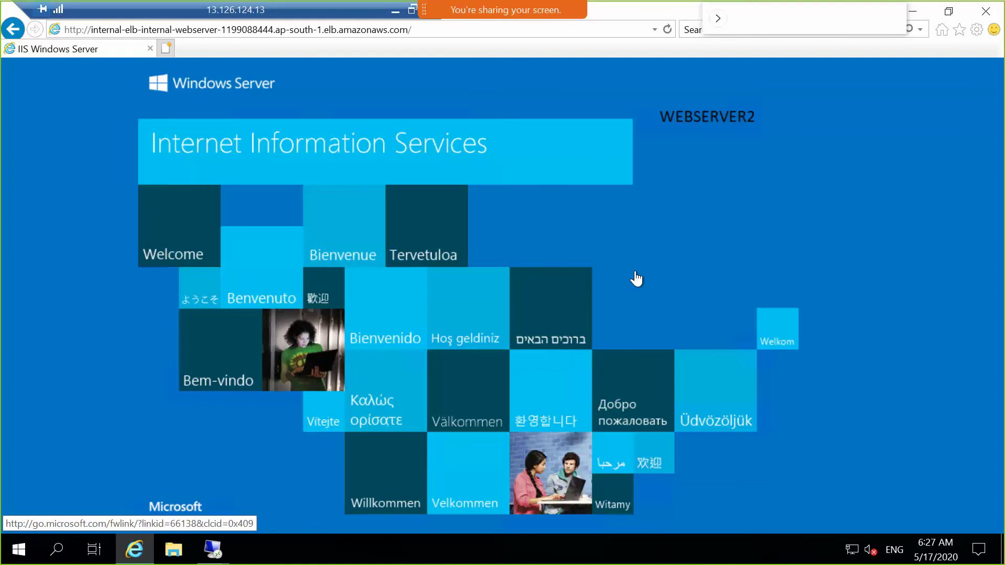
# Step: Switch to the nested remote session for 172.31.40.43 and minimize its browser window
pyautogui.moveTo(213, 549)
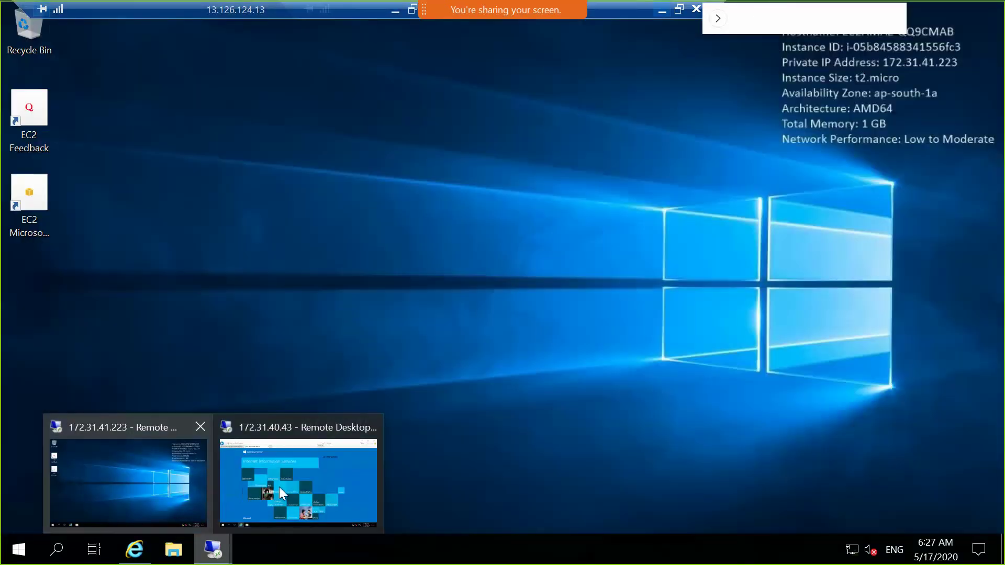
pyautogui.click(283, 486)
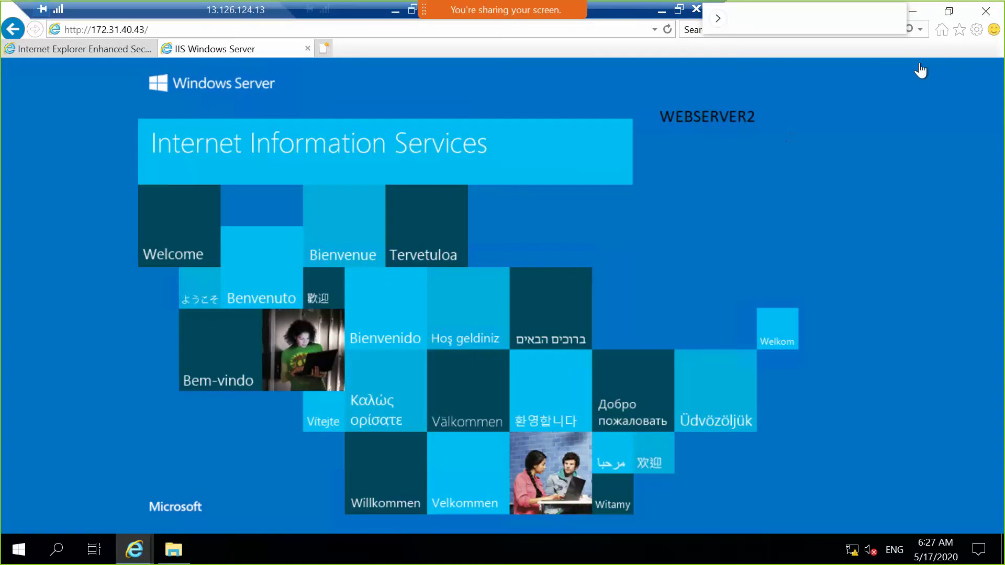
pyautogui.click(914, 10)
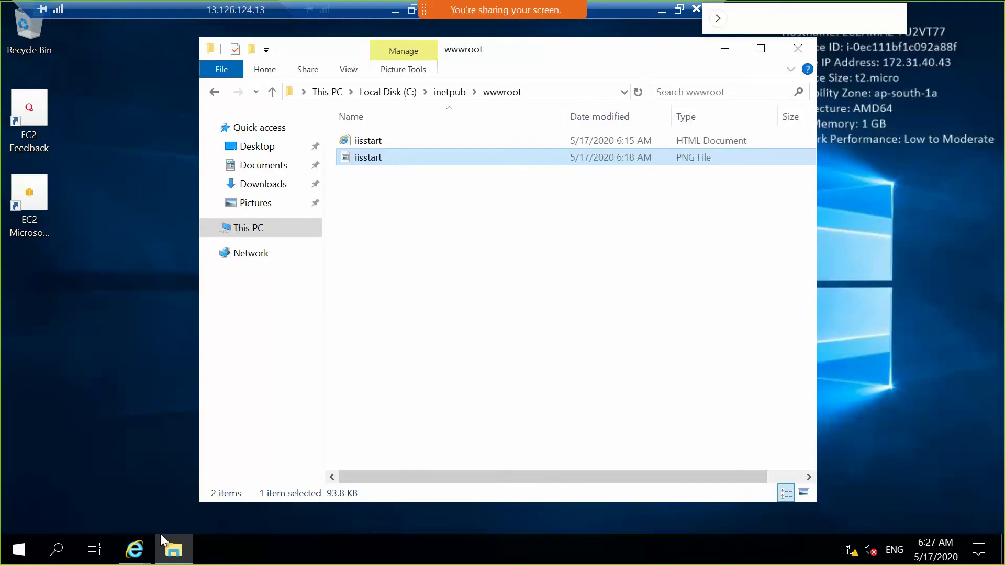
pyautogui.click(24, 553)
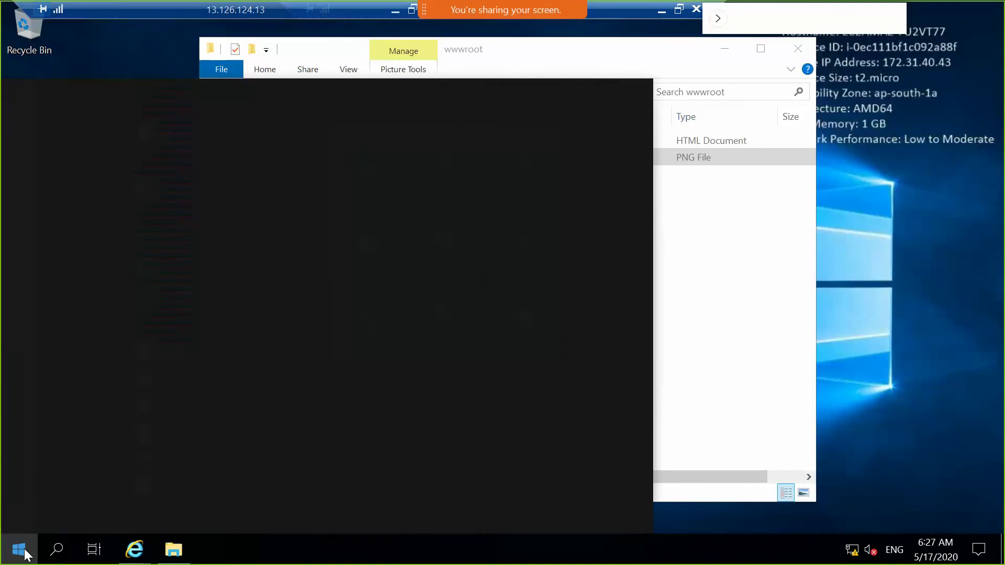
pyautogui.write('run')
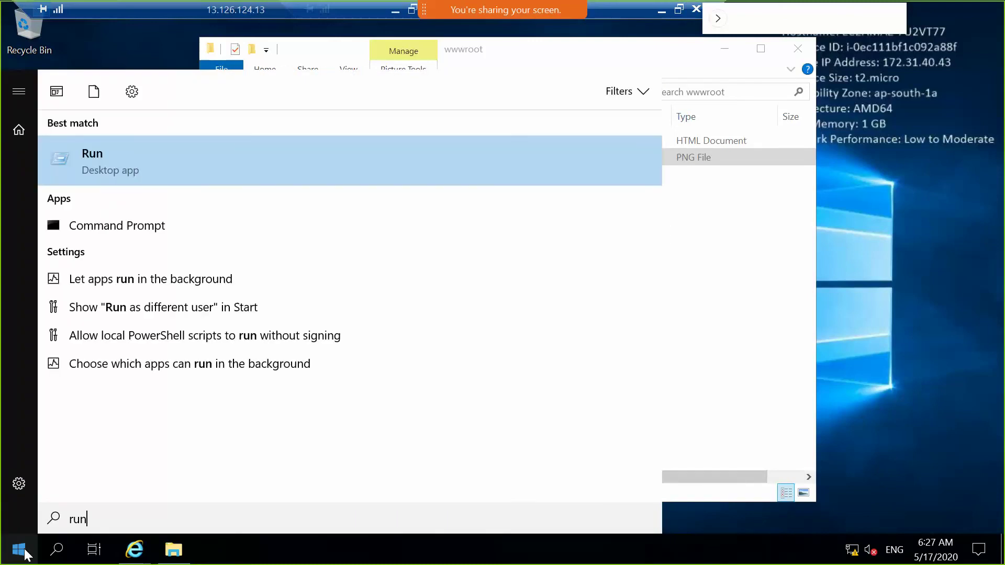
pyautogui.press('Return')
pyautogui.write('servoce')
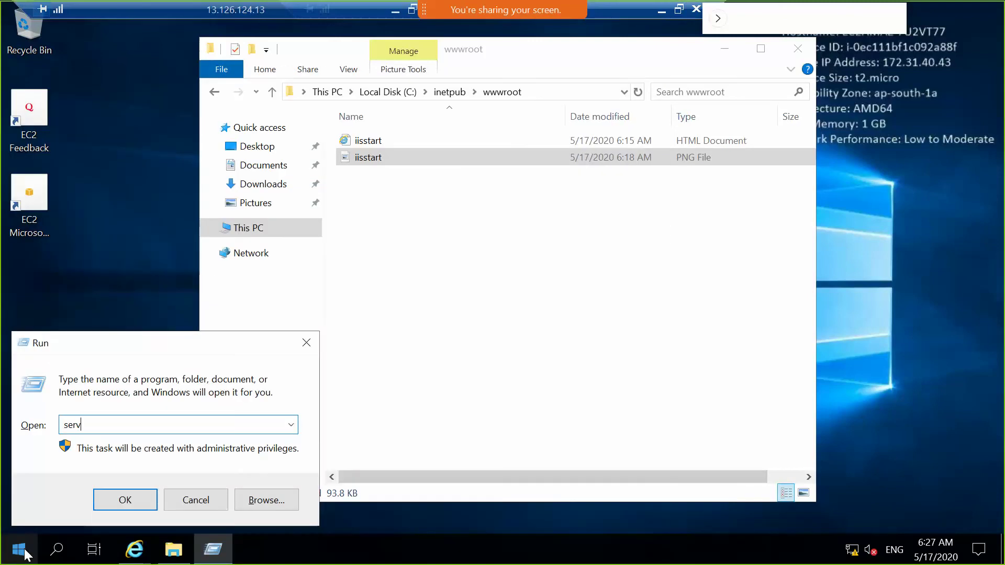
pyautogui.press('BackSpace')
pyautogui.press('BackSpace')
pyautogui.press('BackSpace')
pyautogui.write('ice')
pyautogui.press('Escape')
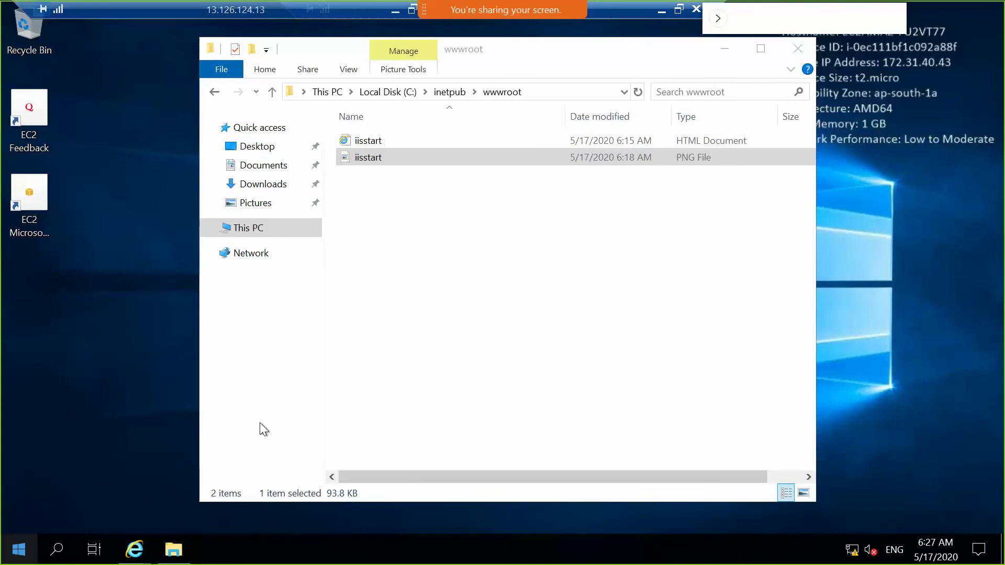
# Step: Open the Services console on 172.31.40.43 by running services.msc
pyautogui.click(23, 552)
pyautogui.write('run')
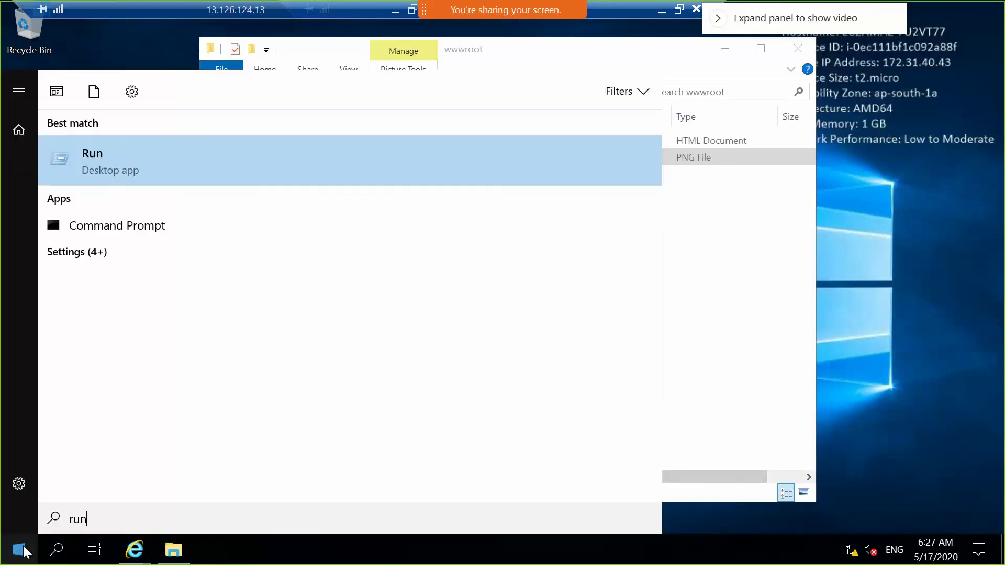
pyautogui.press('Return')
pyautogui.press('End')
pyautogui.write('.msc')
pyautogui.press('Return')
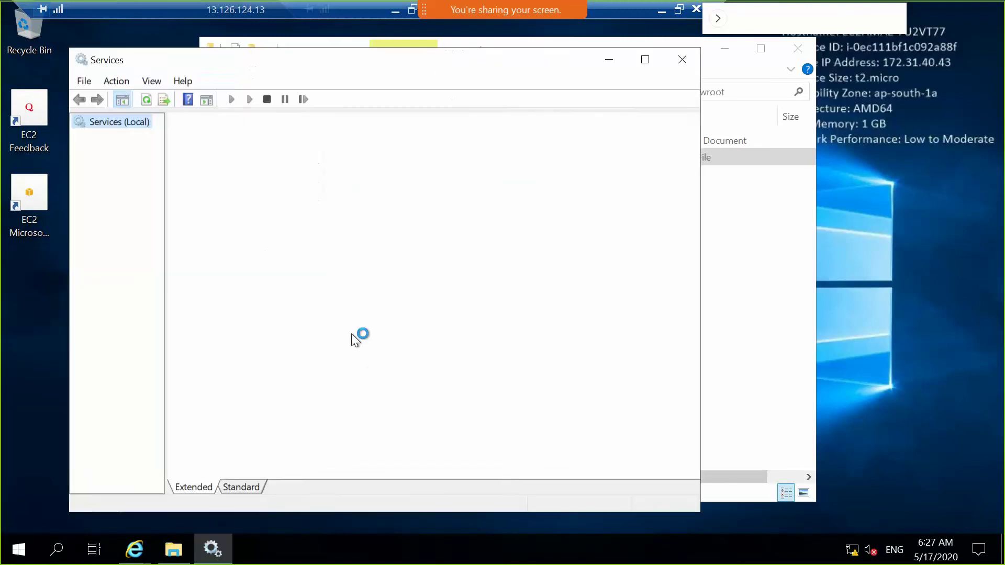
# Step: Maximize the Services window and look through the list from the entries starting with I for the IIS web service
pyautogui.click(430, 365)
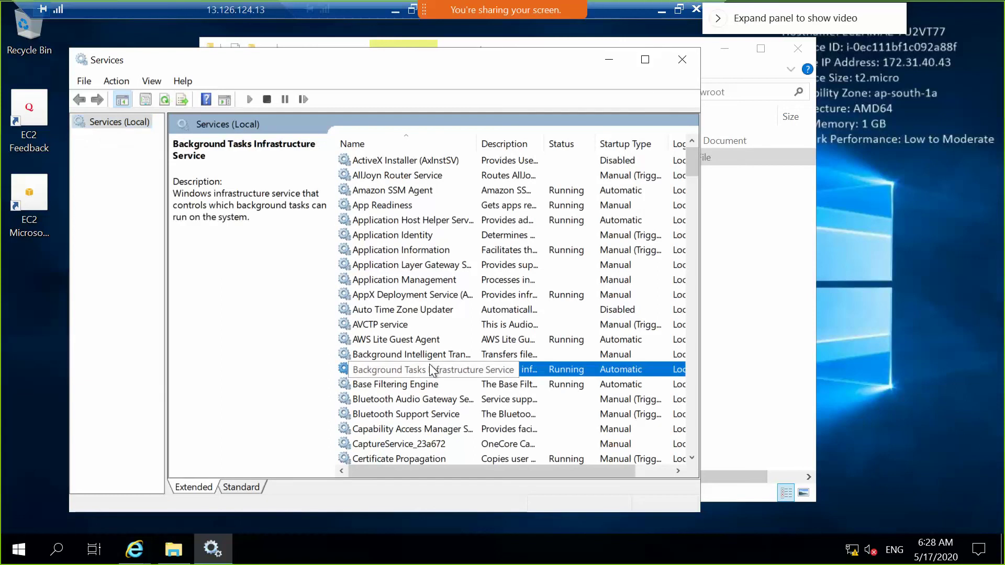
pyautogui.press('i')
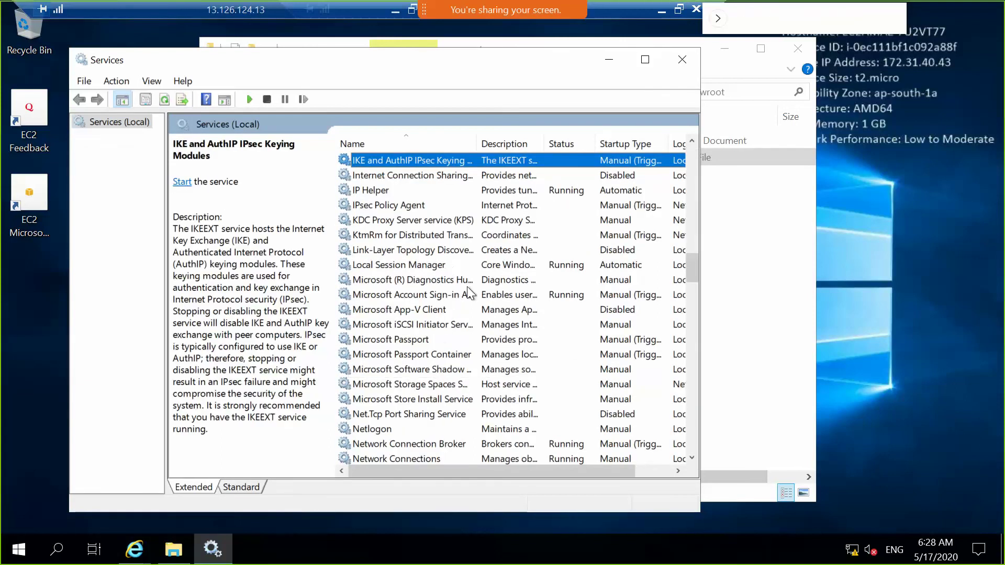
pyautogui.click(646, 60)
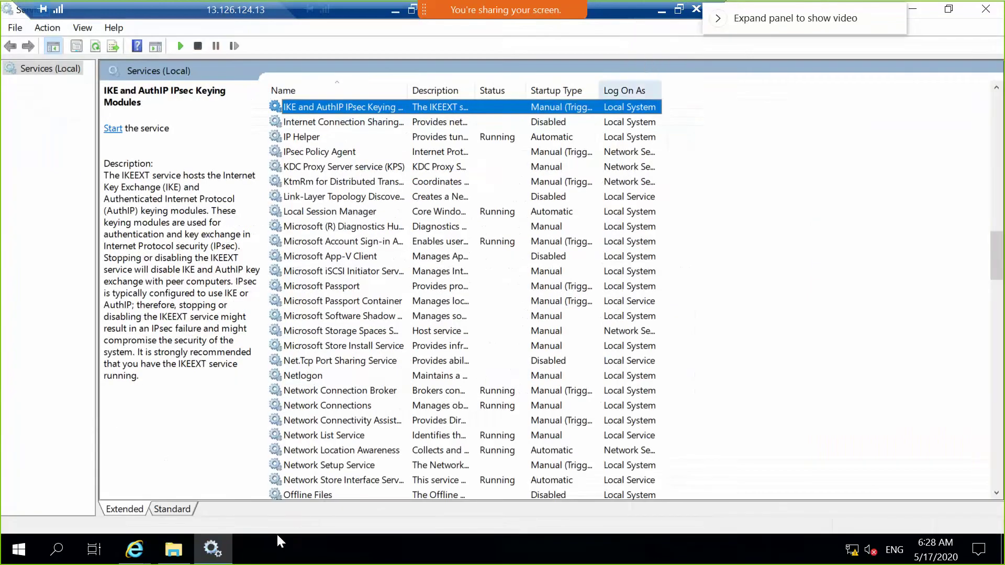
pyautogui.scroll(-3, 347, 352)
pyautogui.scroll(-14, 348, 352)
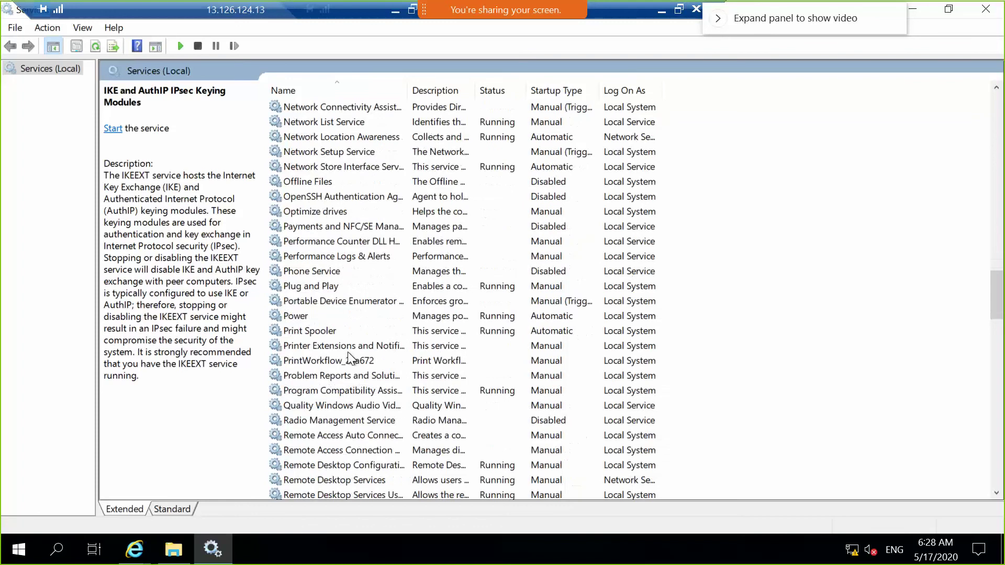
pyautogui.scroll(-6, 348, 352)
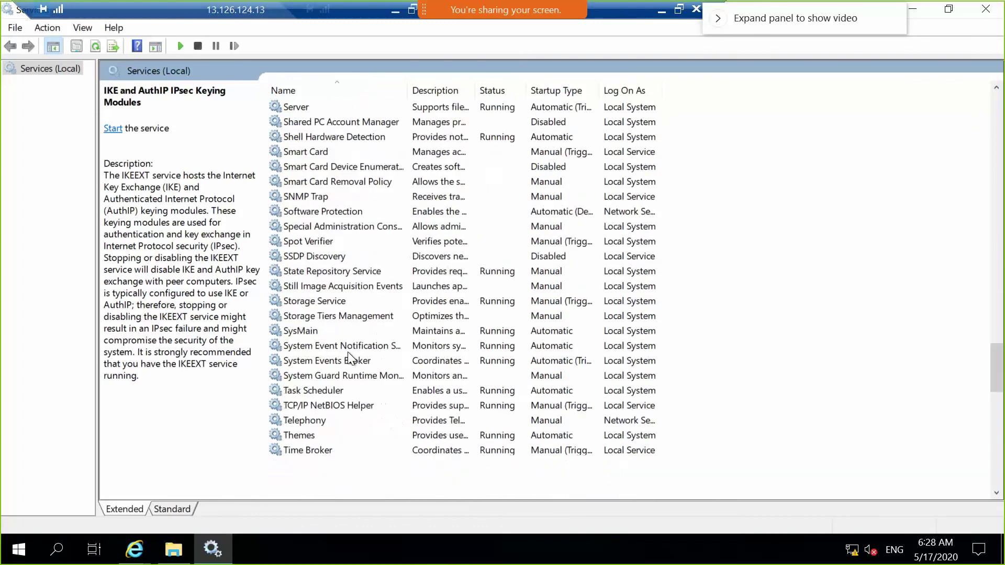
pyautogui.scroll(-13, 348, 351)
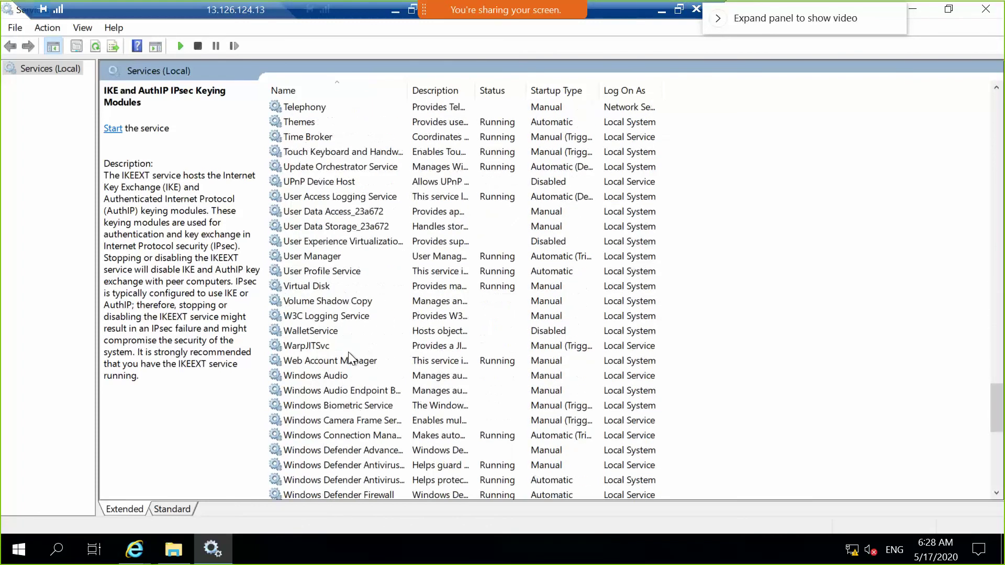
pyautogui.scroll(-2, 348, 357)
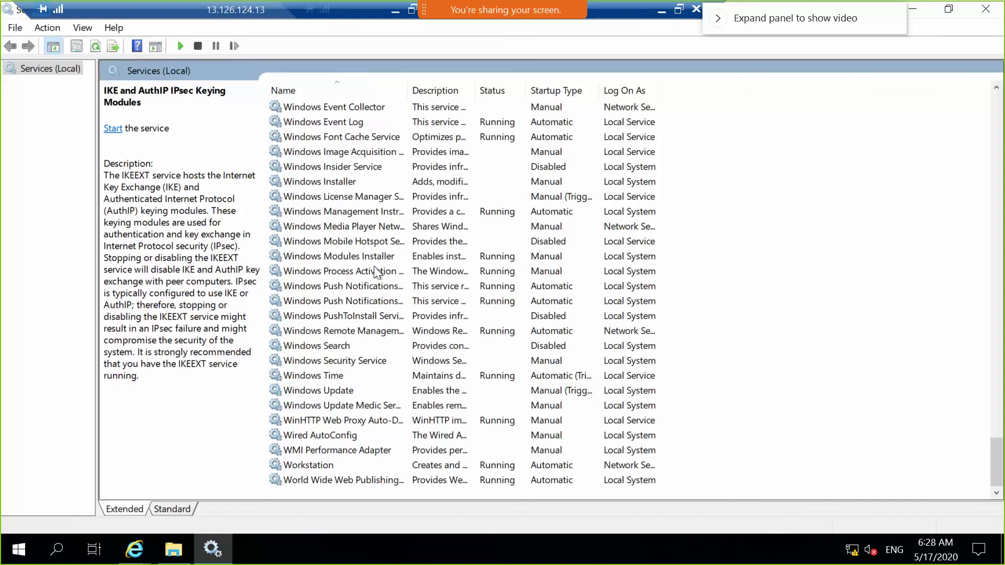
pyautogui.scroll(2, 374, 265)
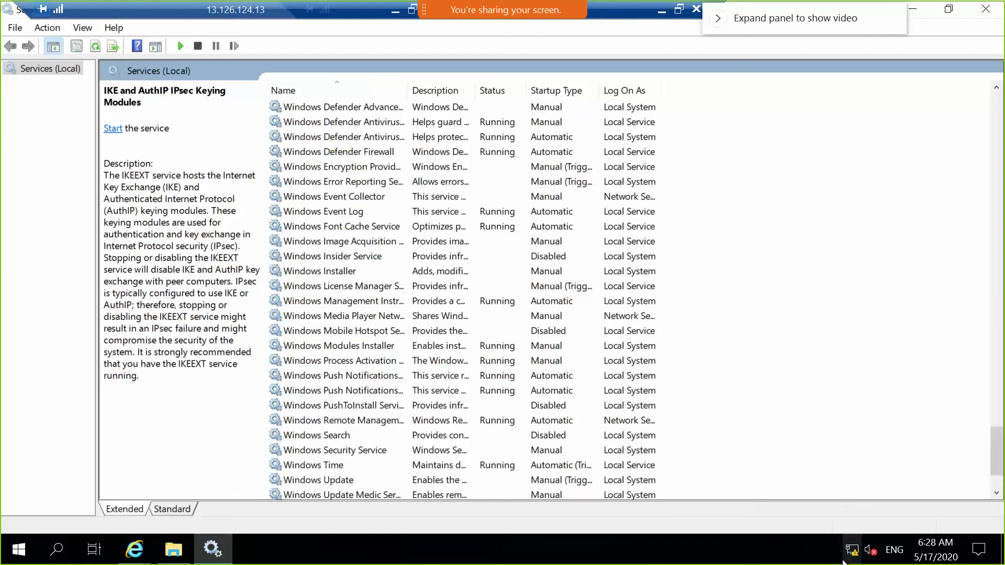
# Step: Minimize both the nested and the outer Remote Desktop sessions to return to the local desktop
pyautogui.press('super')
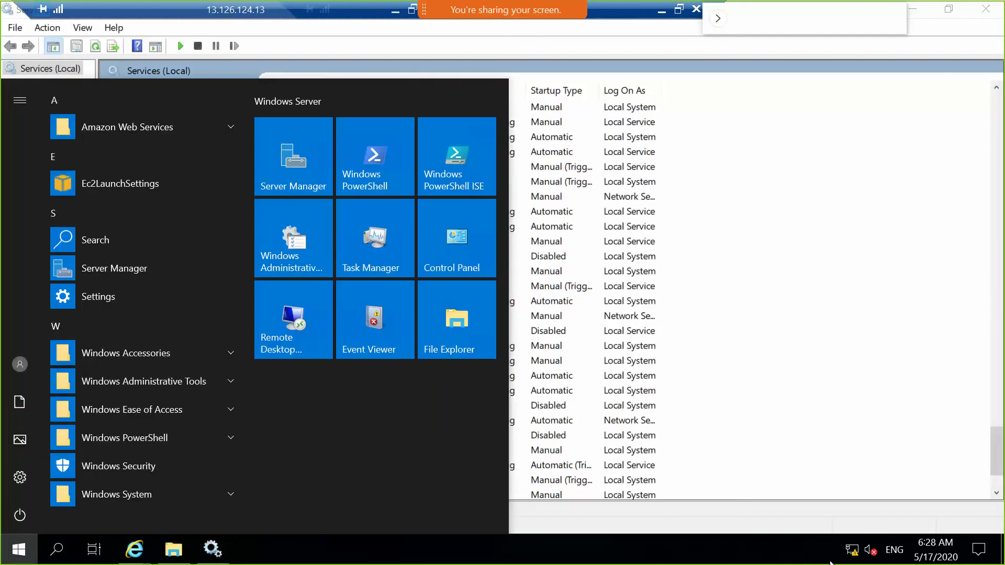
pyautogui.click(736, 329)
pyautogui.moveTo(515, 10)
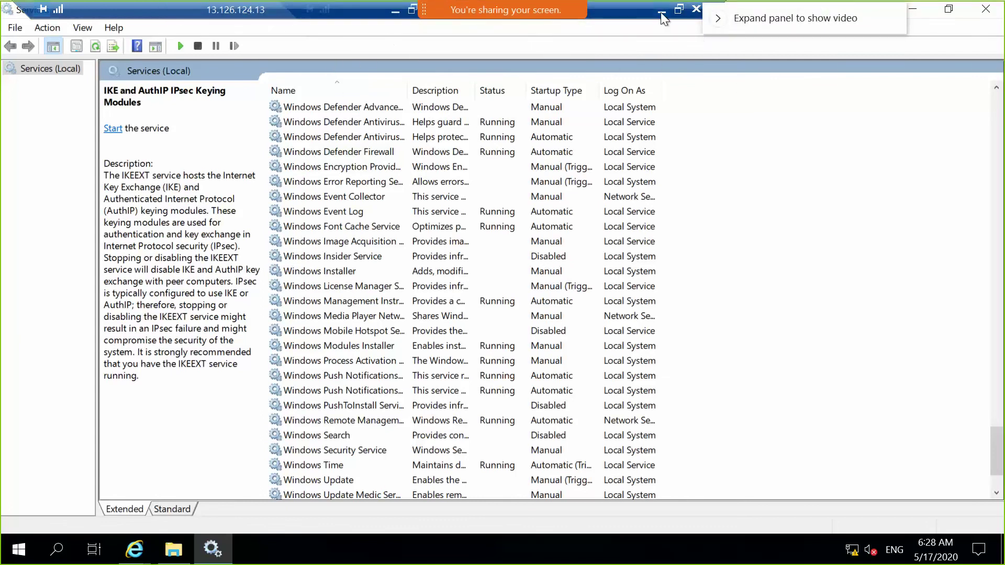
pyautogui.click(662, 12)
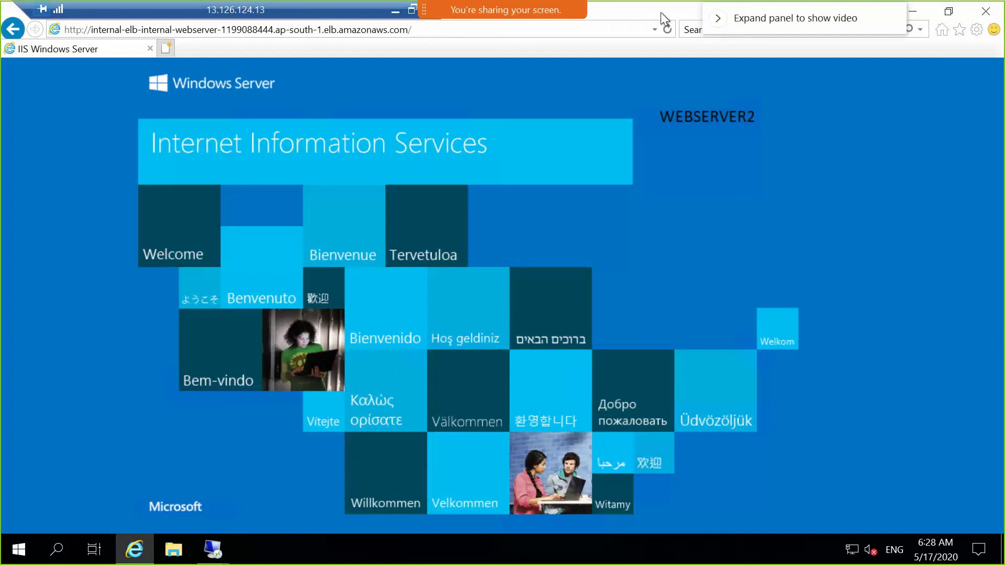
pyautogui.click(395, 10)
pyautogui.click(836, 554)
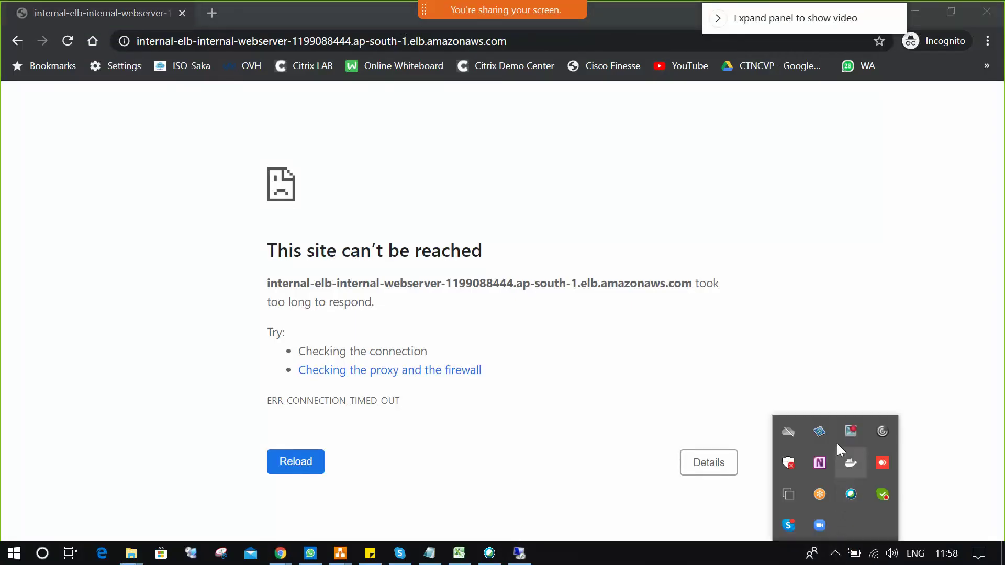
pyautogui.click(850, 429)
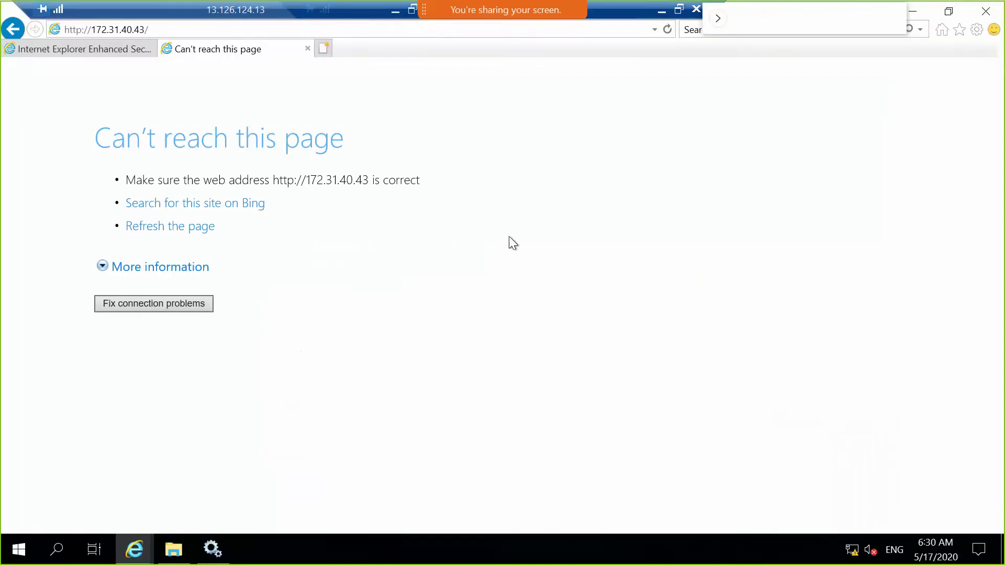
pyautogui.click(219, 547)
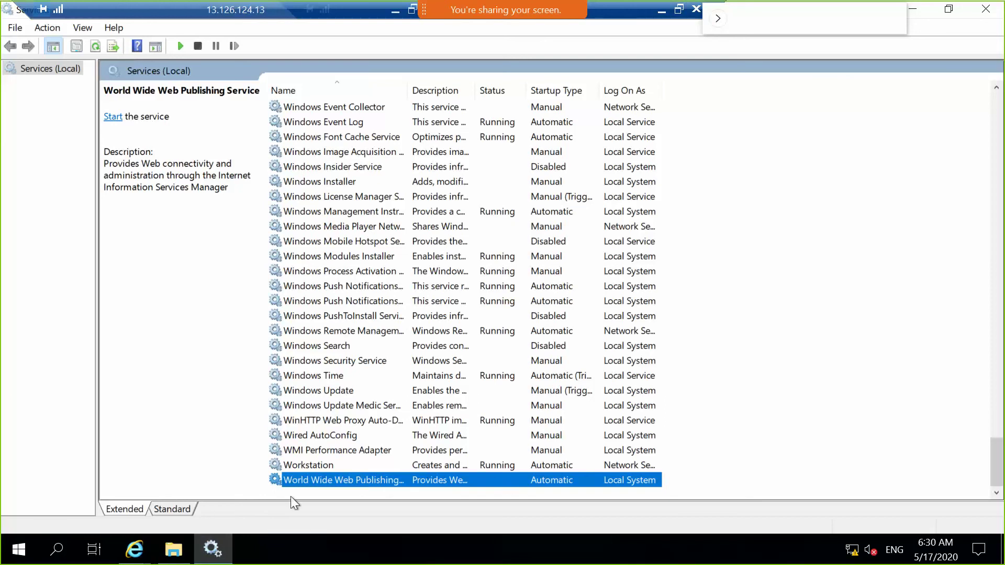
pyautogui.click(135, 550)
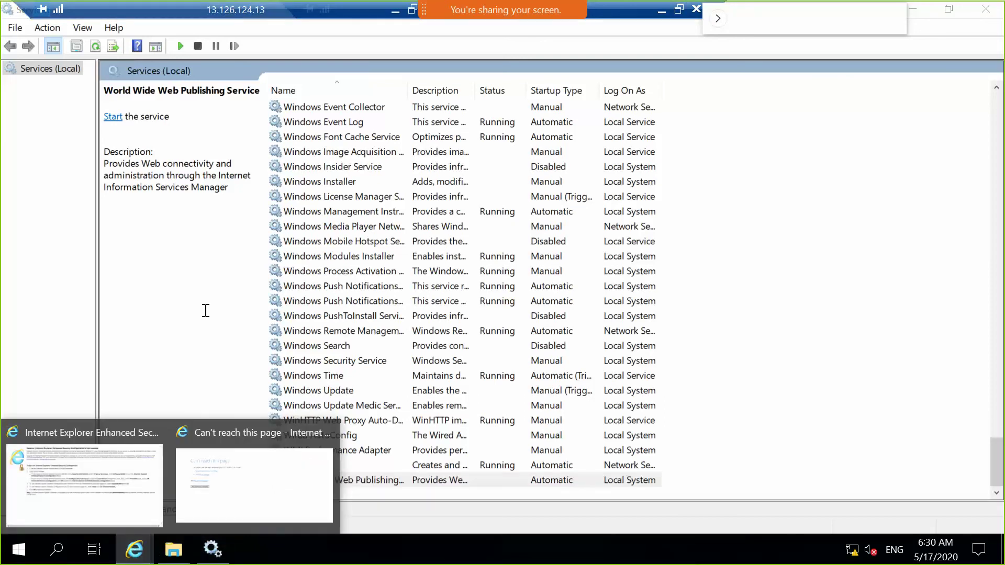
pyautogui.click(265, 475)
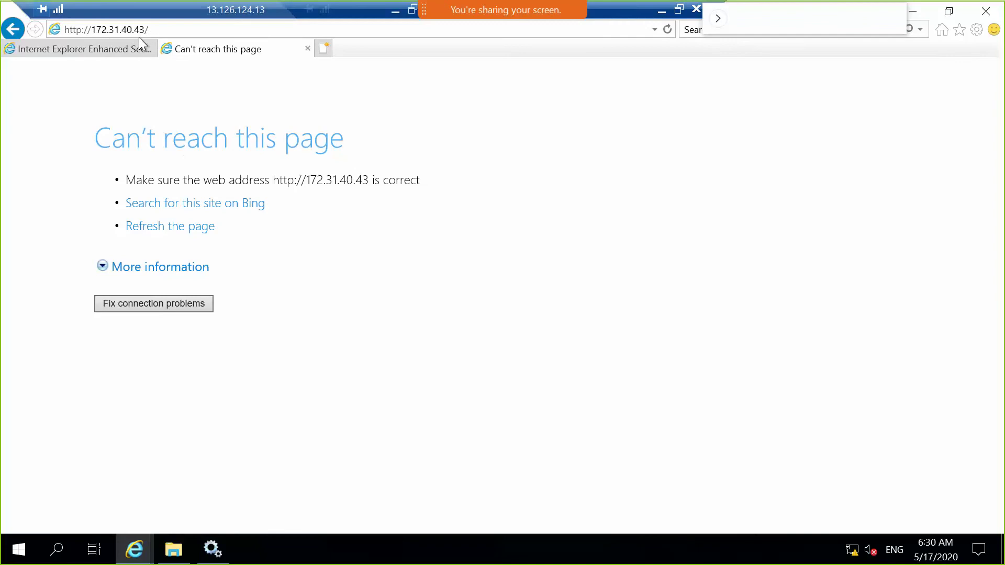
# Step: Return to the outer remote session and reload the internal load balancer's URL to check which web server responds with webserver2's web service stopped
pyautogui.click(661, 11)
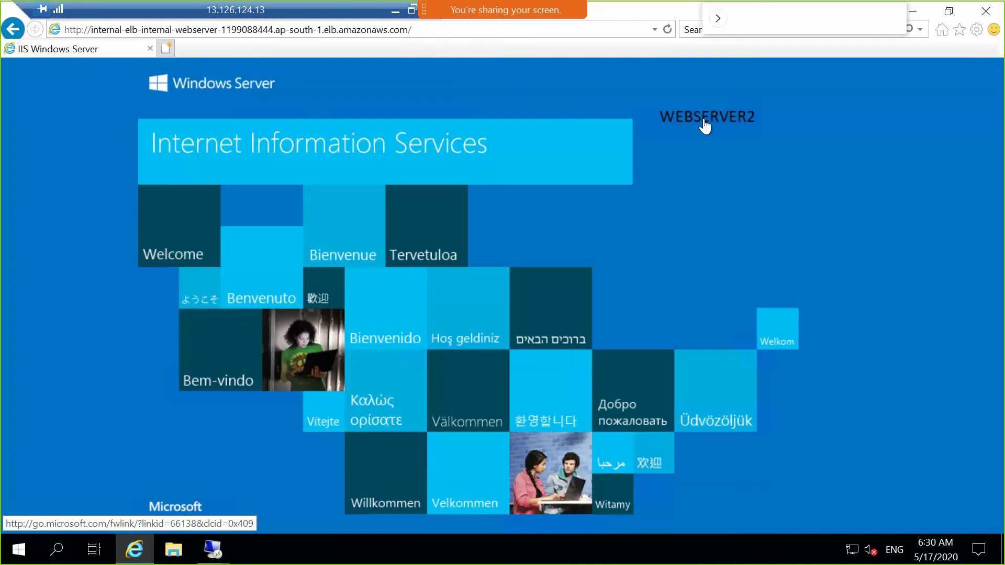
pyautogui.click(474, 34)
pyautogui.press('Home')
pyautogui.press('Return')
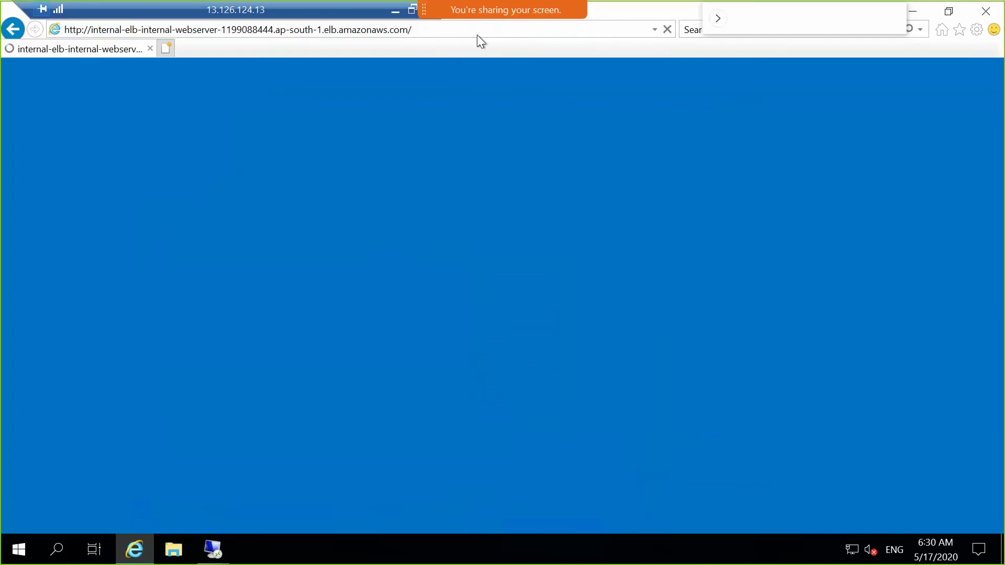
pyautogui.click(477, 33)
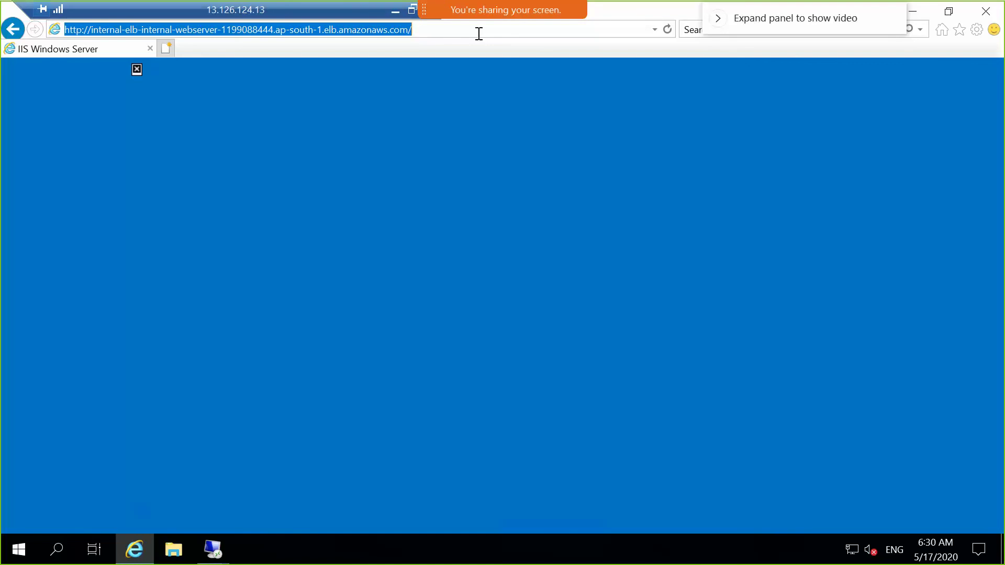
pyautogui.click(475, 32)
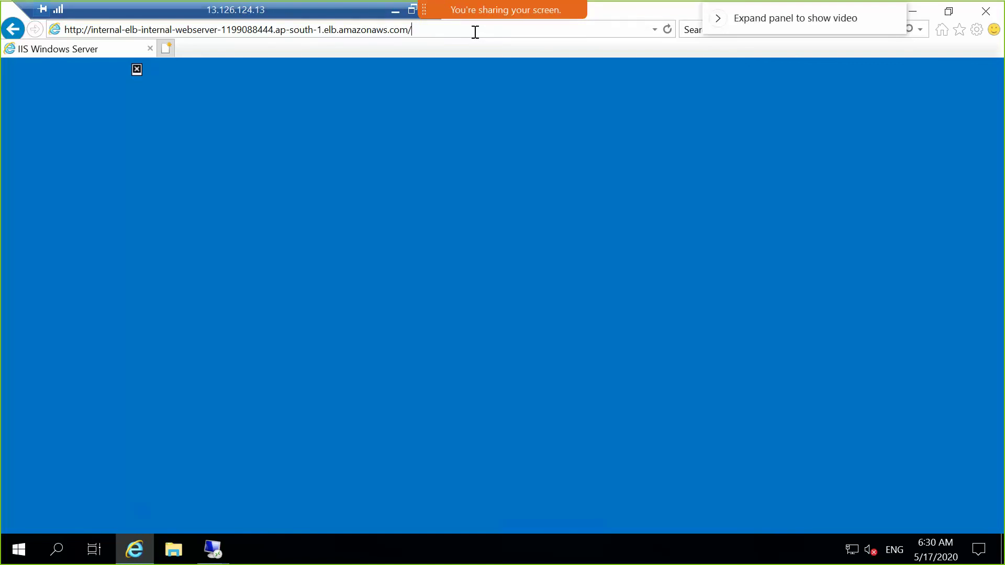
pyautogui.press('Return')
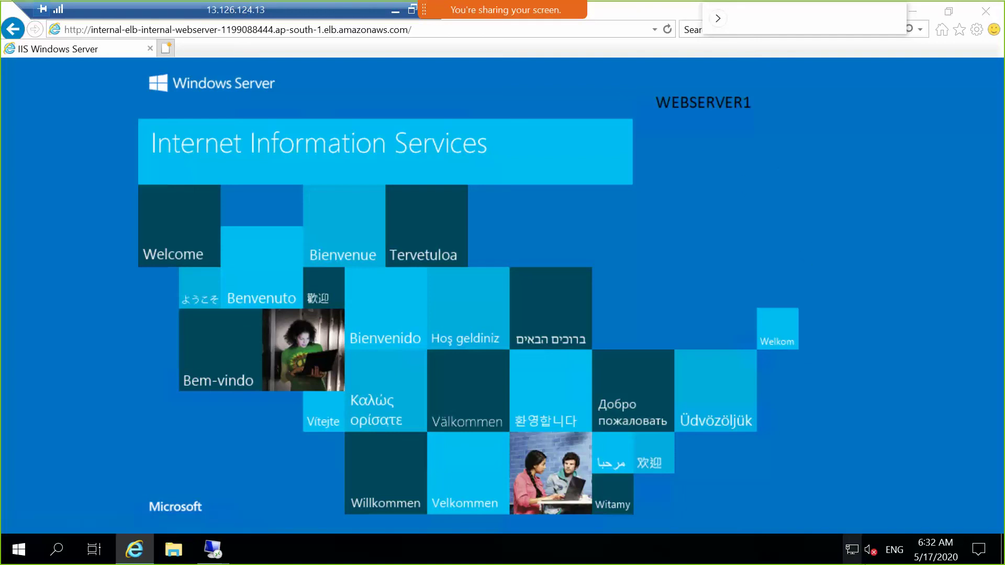
# Step: Minimize the 13.126.124.13 Remote Desktop session to get back to the local browser
pyautogui.click(853, 550)
pyautogui.press('super')
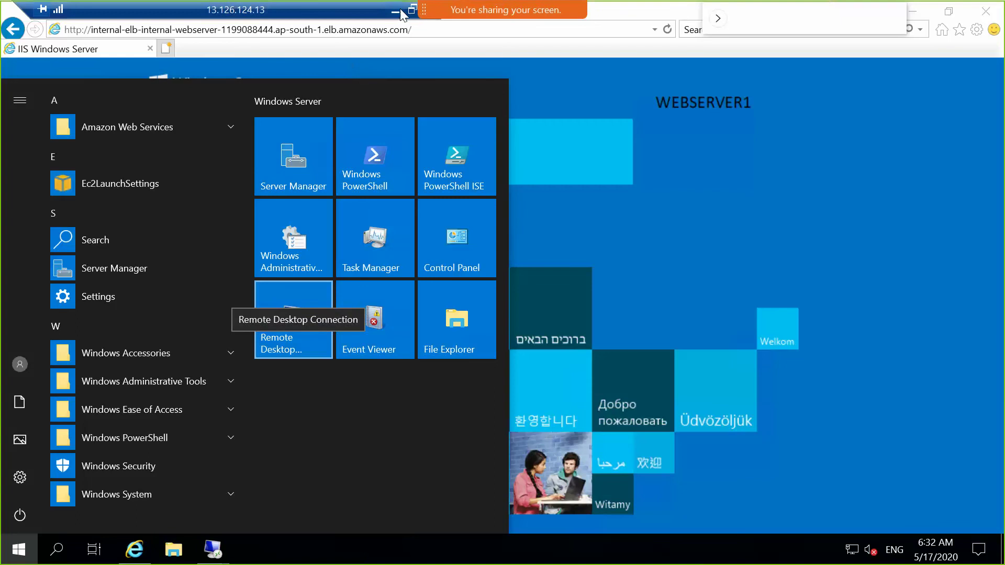
pyautogui.click(395, 11)
pyautogui.click(835, 553)
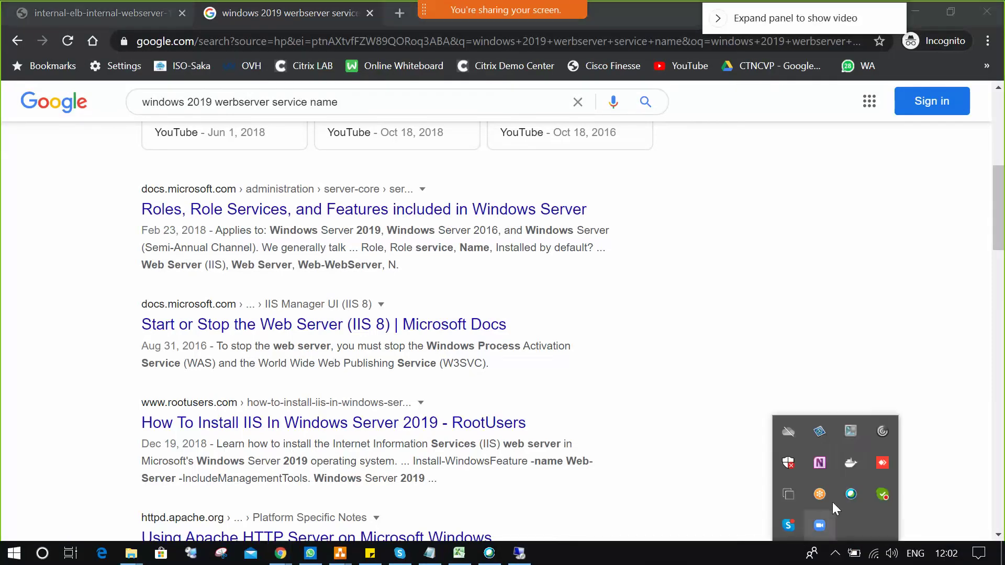